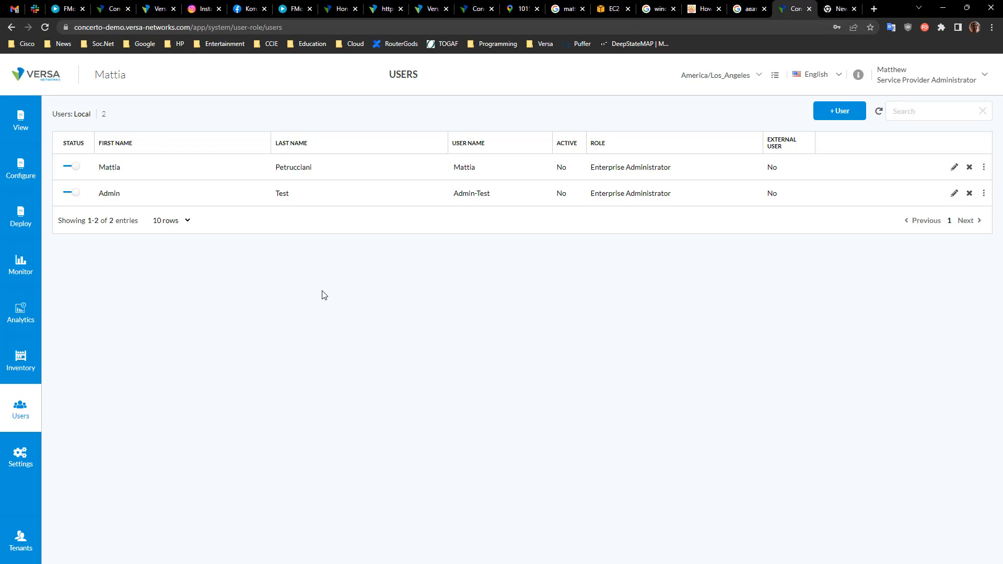
Step: Open the Secure Access overview dashboard and highlight the failed attempts count
left_click(27, 131)
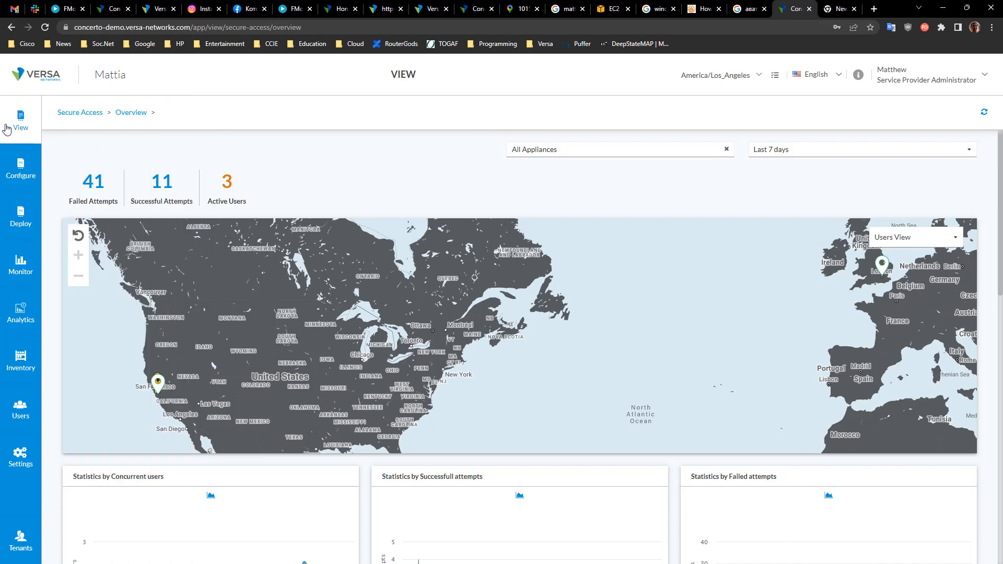
mouse_move(18, 128)
left_click_drag(246, 204, 81, 180)
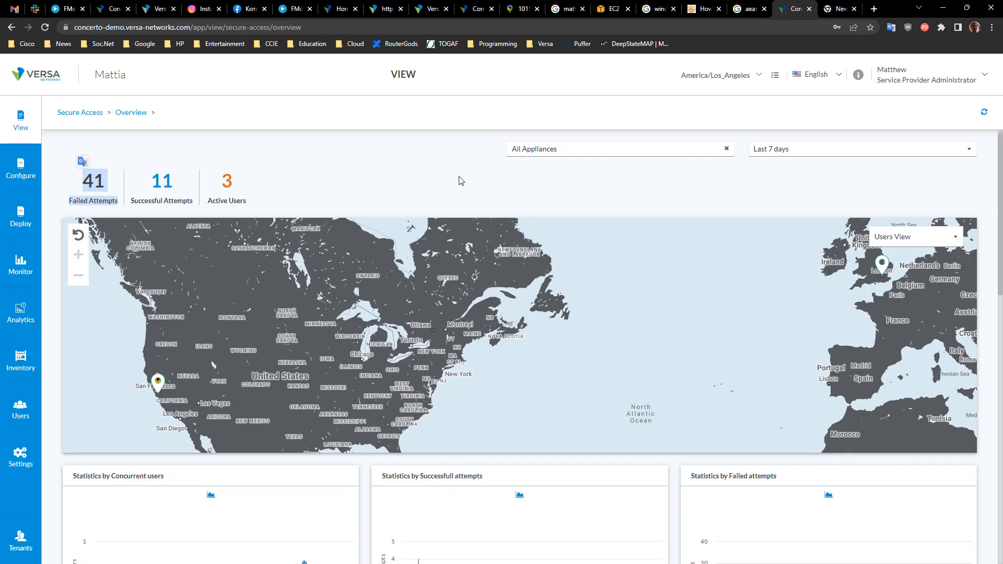
Step: Scroll through the overview statistics charts for concurrent users, successful and failed attempts, and top appliances
scroll(459, 179, "down", 5)
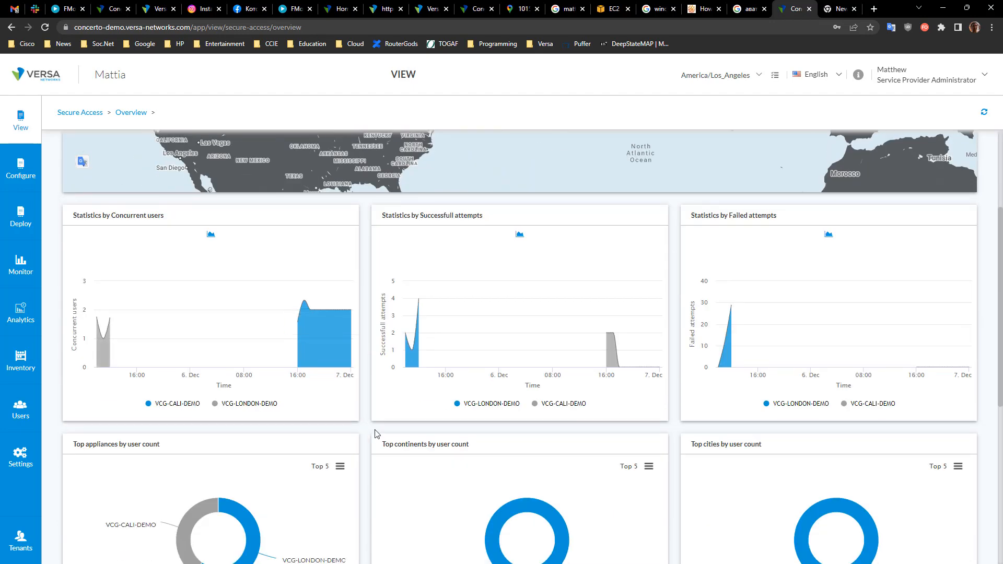
scroll(371, 434, "down", 4)
scroll(370, 421, "up", 3)
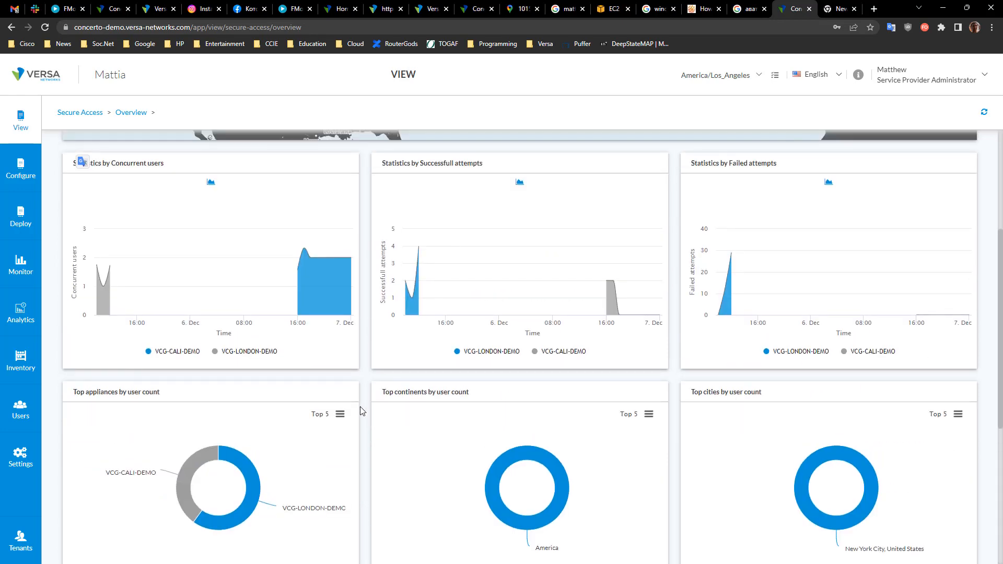
scroll(308, 339, "up", 1)
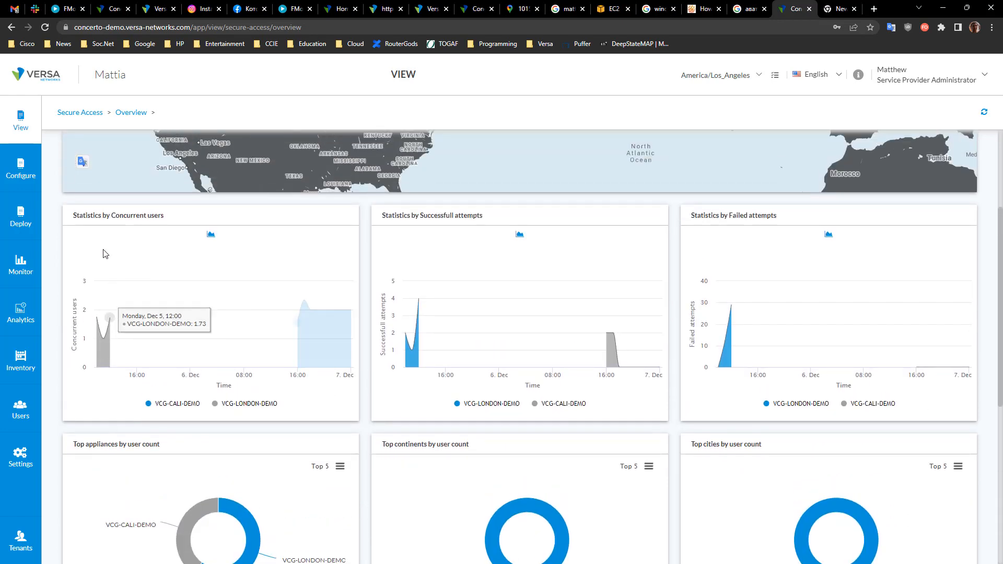
left_click_drag(98, 214, 190, 212)
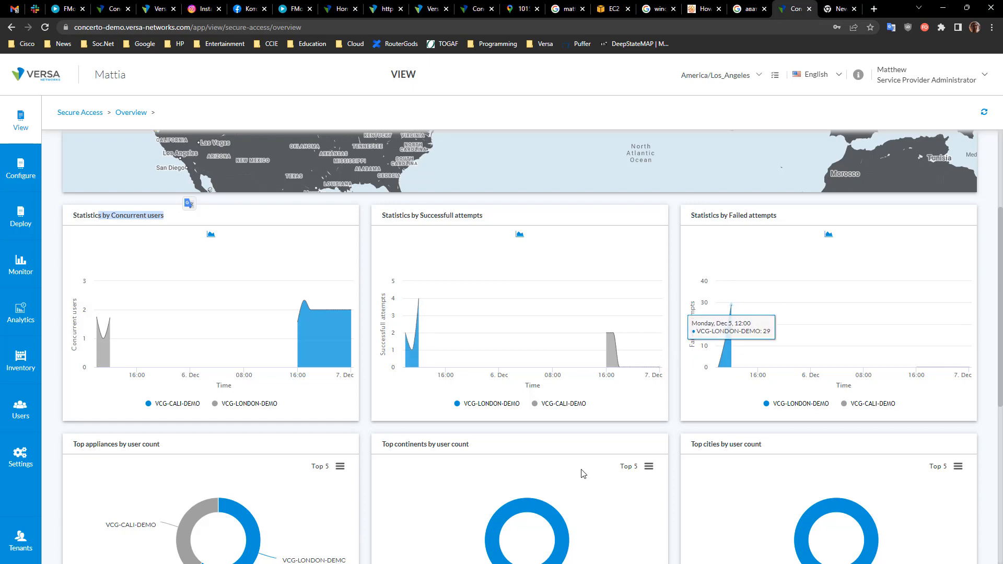
scroll(577, 472, "down", 4)
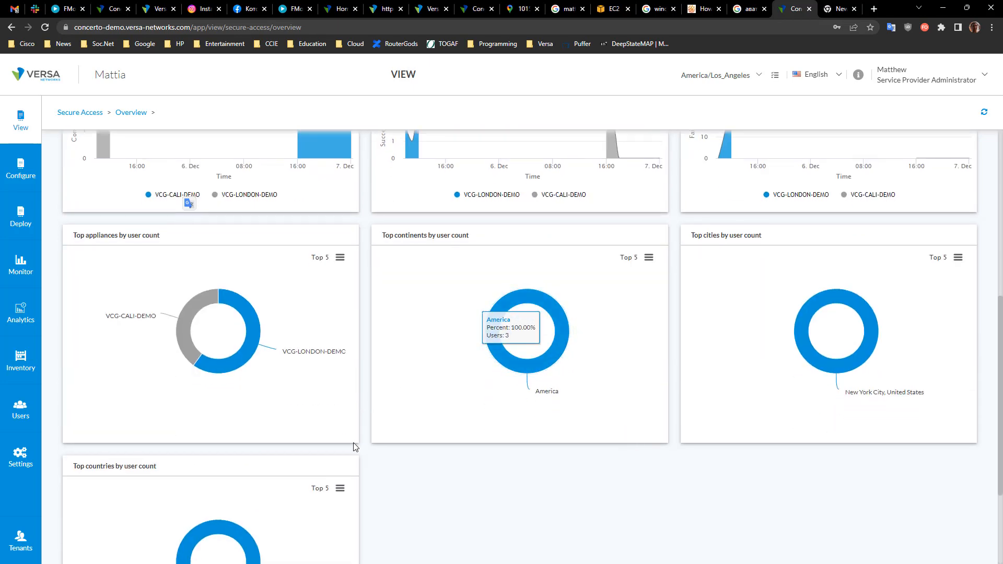
scroll(354, 443, "up", 7)
scroll(203, 432, "up", 2)
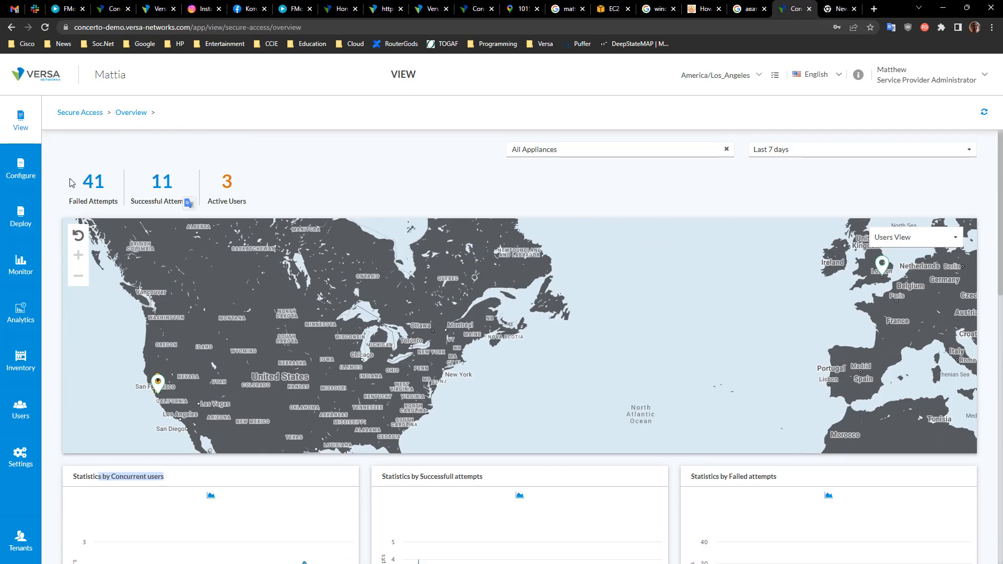
Step: Open the Secure Access Users summary and examine its appliance, continent, country and city charts and user count table
left_click(21, 124)
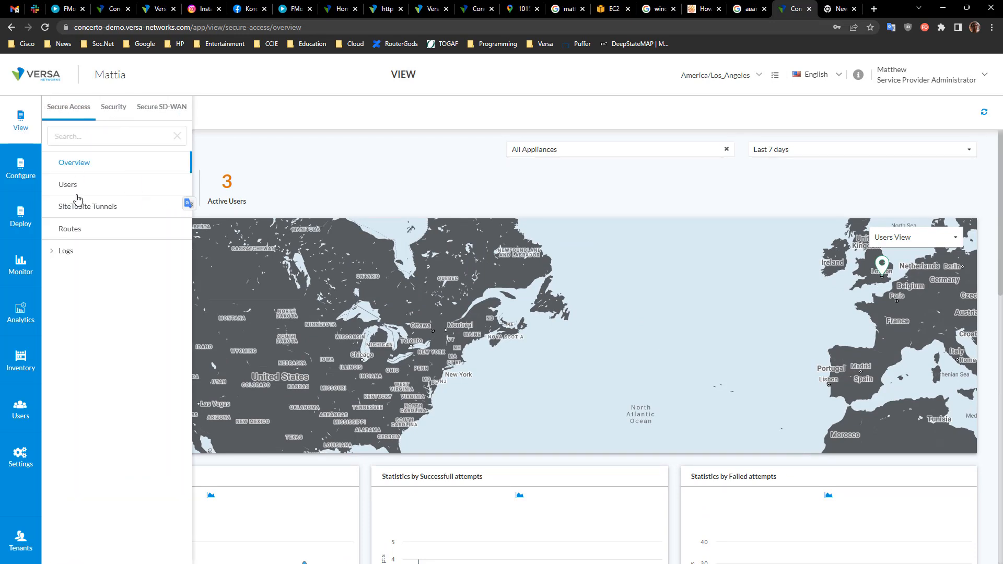
left_click(74, 190)
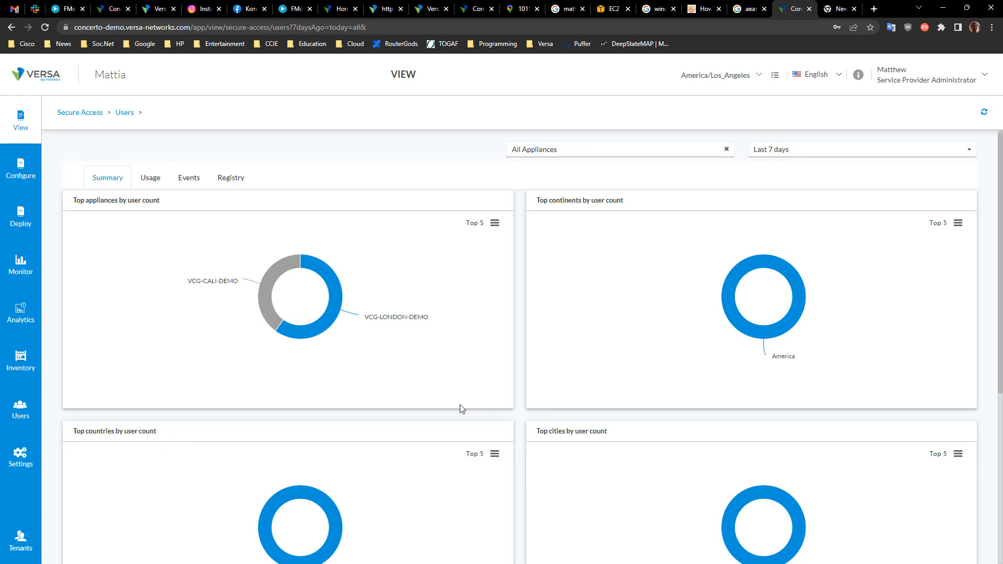
mouse_move(312, 315)
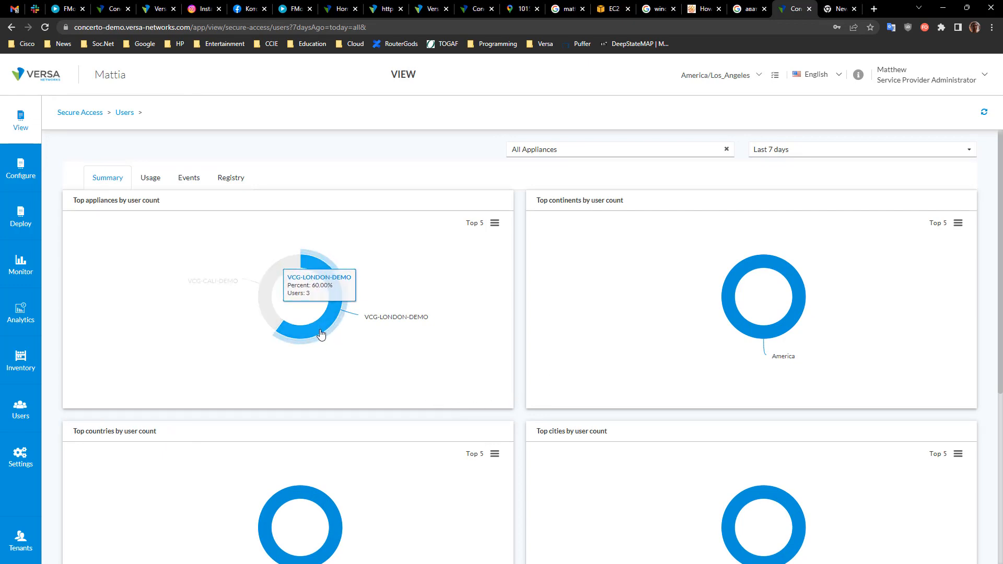
mouse_move(265, 316)
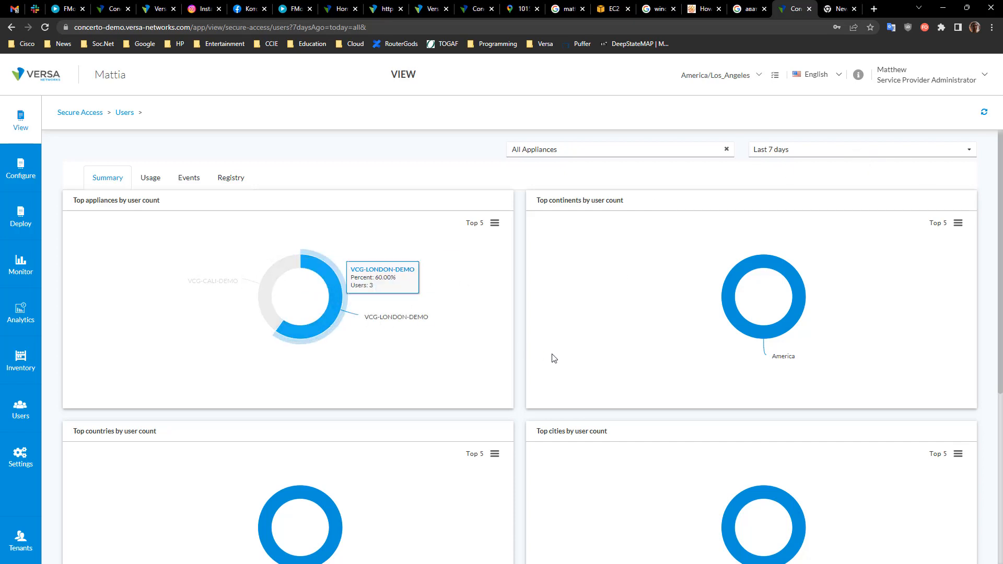
scroll(522, 409, "down", 5)
scroll(521, 414, "up", 5)
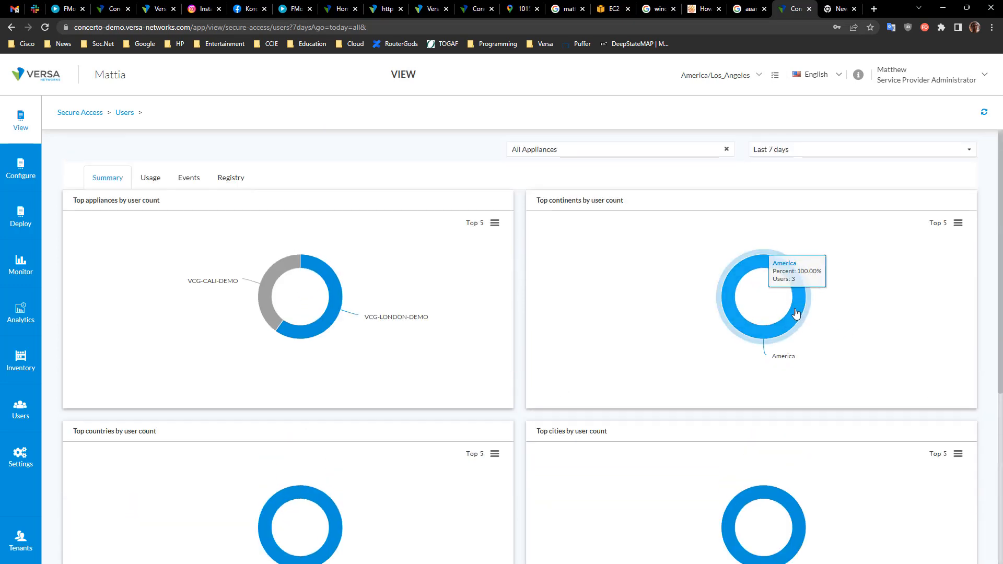
scroll(698, 388, "down", 5)
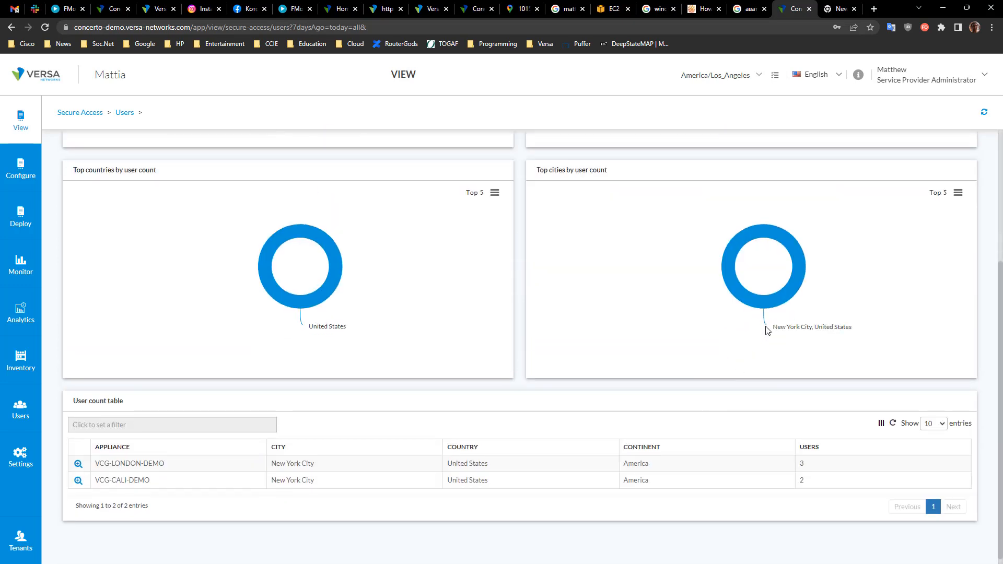
mouse_move(757, 232)
Step: Drill into the VCG-LONDON-DEMO appliance's users and open the first user's bandwidth statistics
left_click(79, 465)
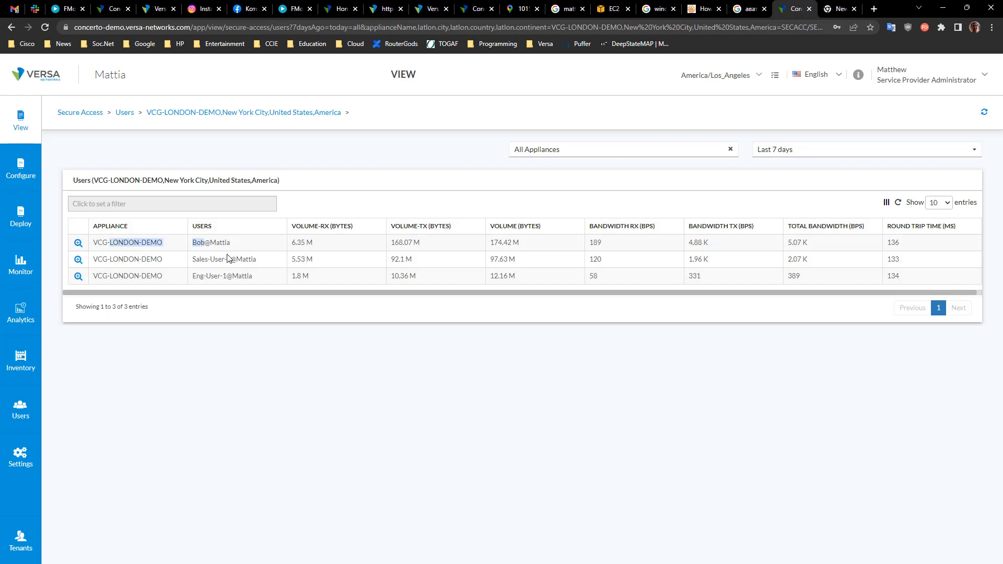
left_click(79, 242)
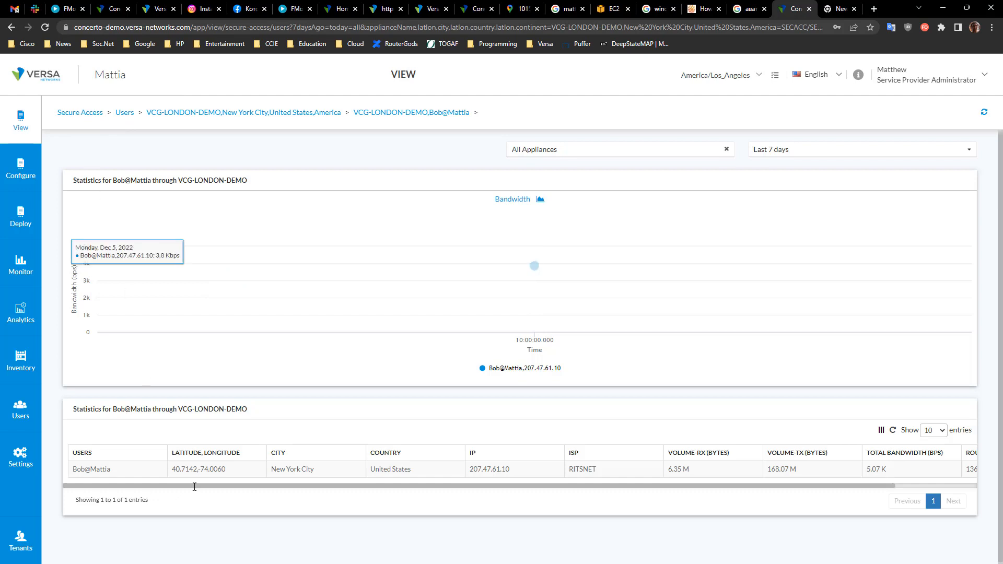
left_click_drag(174, 469, 473, 469)
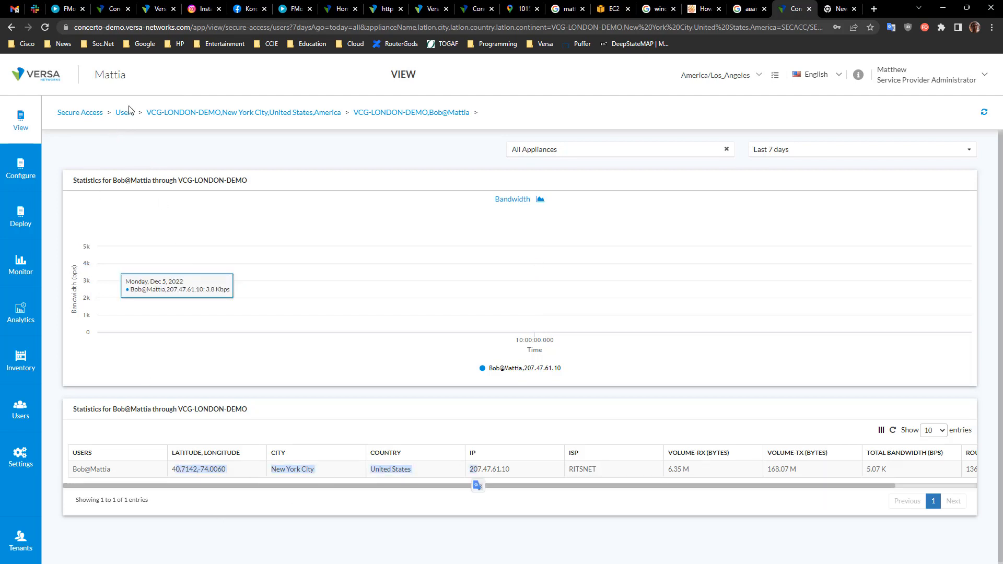
Step: Open the Secure Access authentication logs
left_click(81, 112)
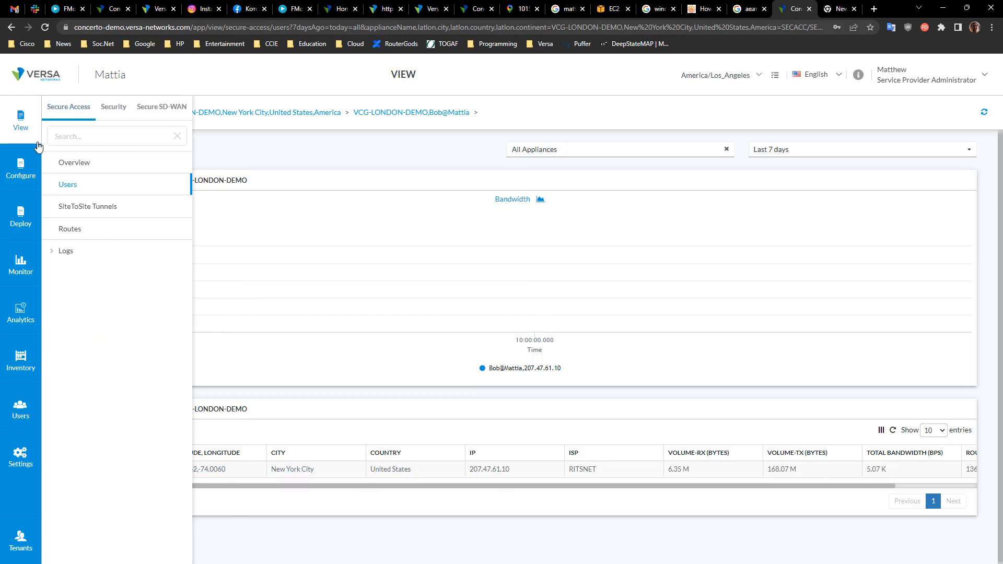
left_click(68, 251)
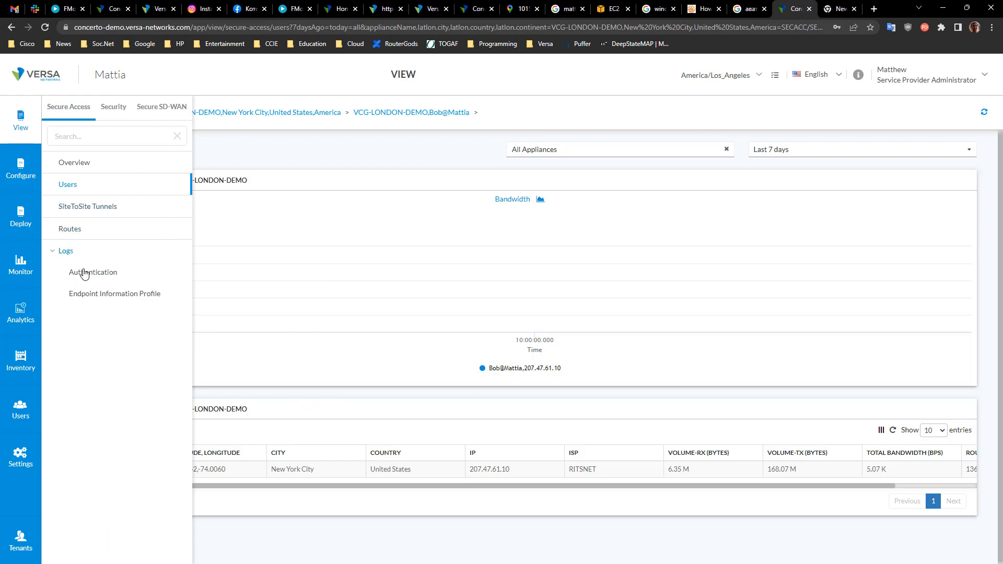
left_click(90, 274)
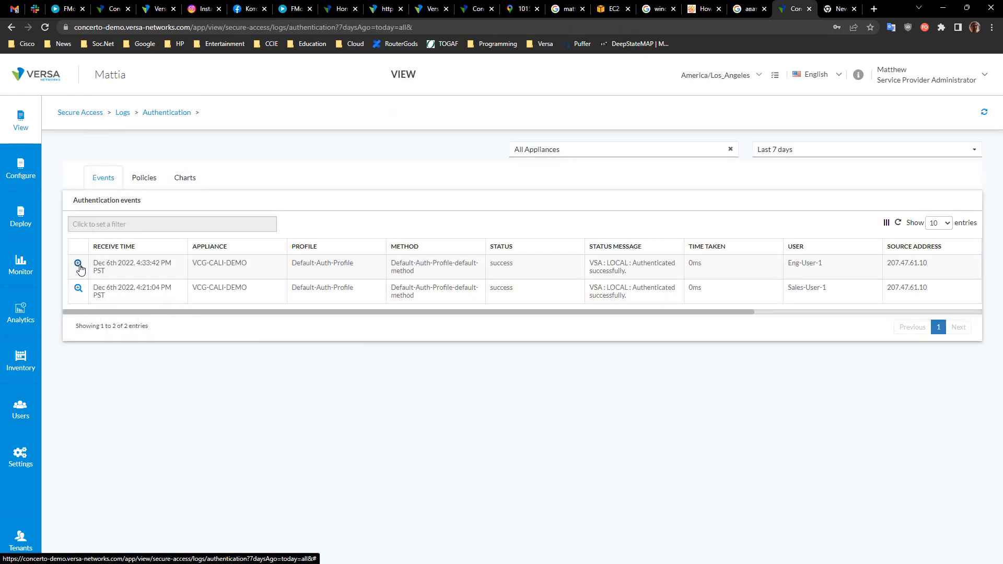
Step: Open the related auth log of the second authentication event and select its log text
left_click(79, 288)
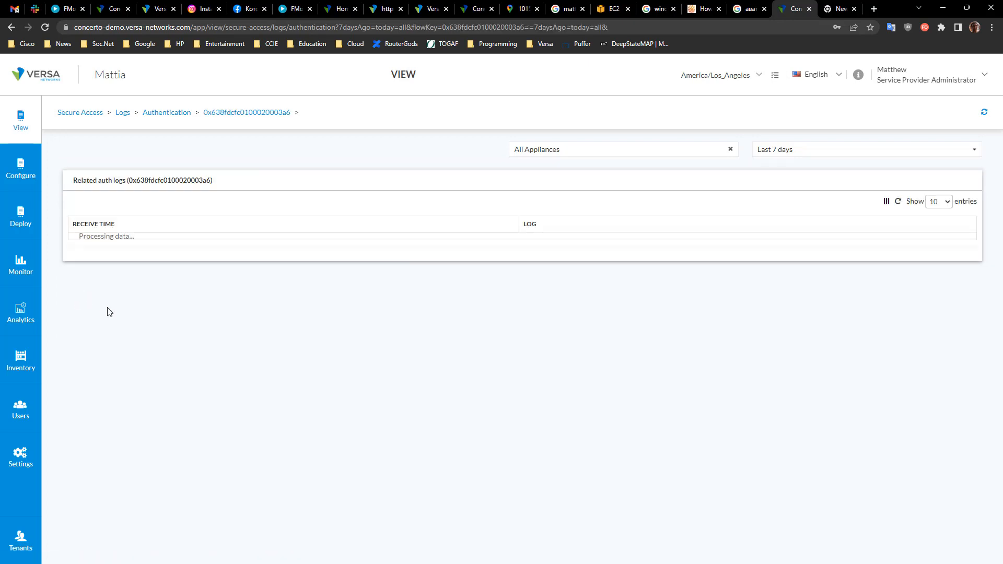
left_click_drag(266, 240, 468, 263)
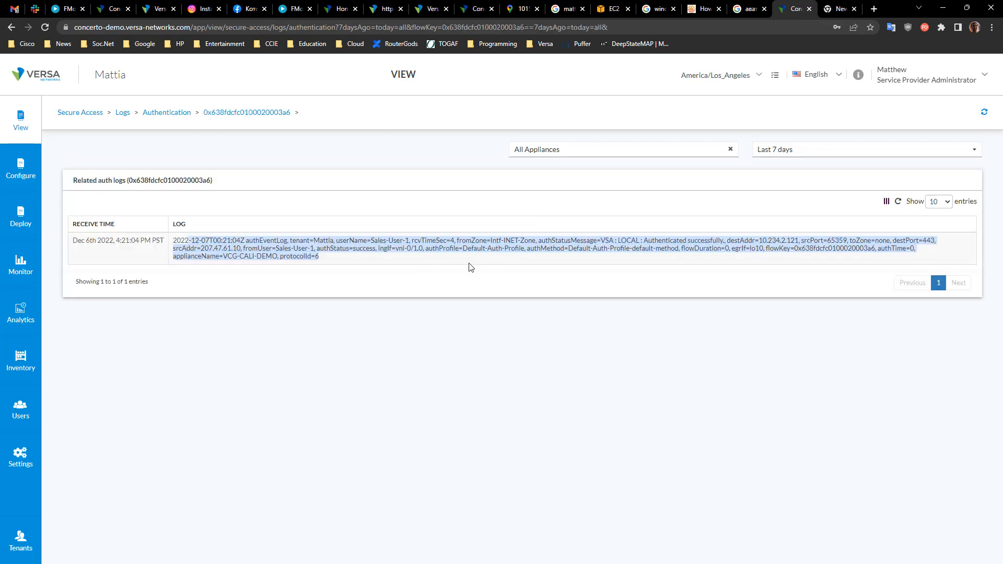
left_click(528, 259)
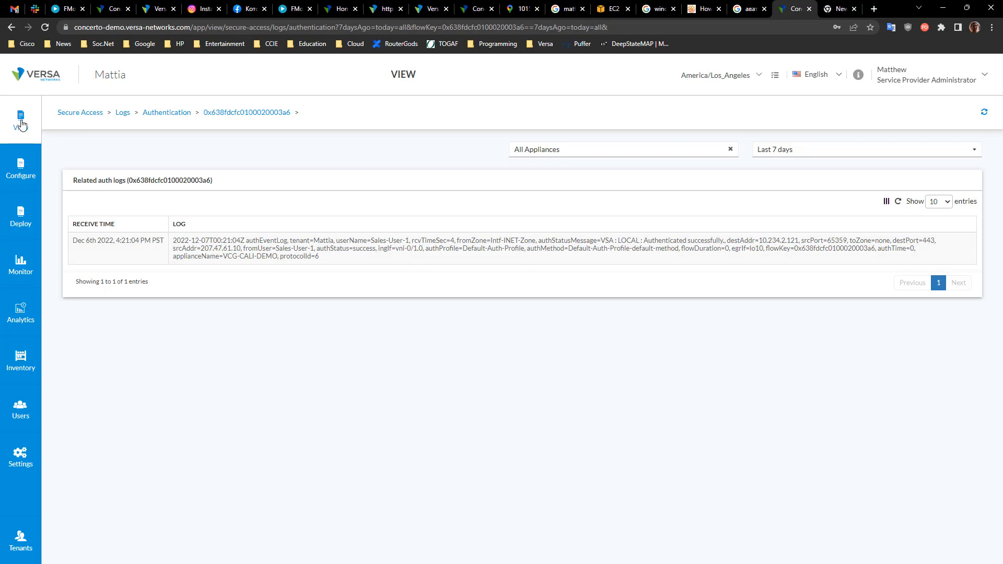
Step: Switch to the Security overview and scroll through its firewall, application and rule charts
left_click(21, 125)
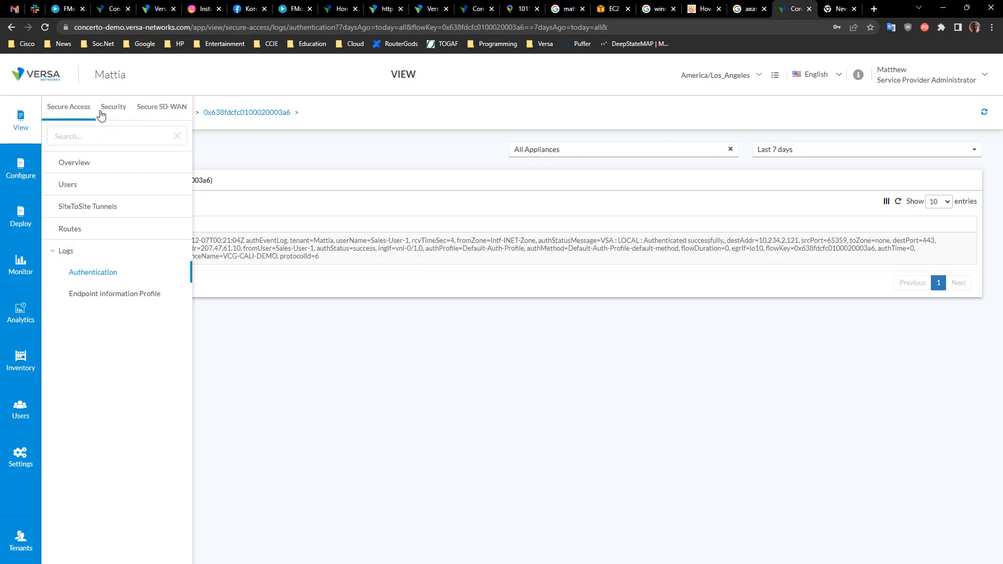
left_click(101, 113)
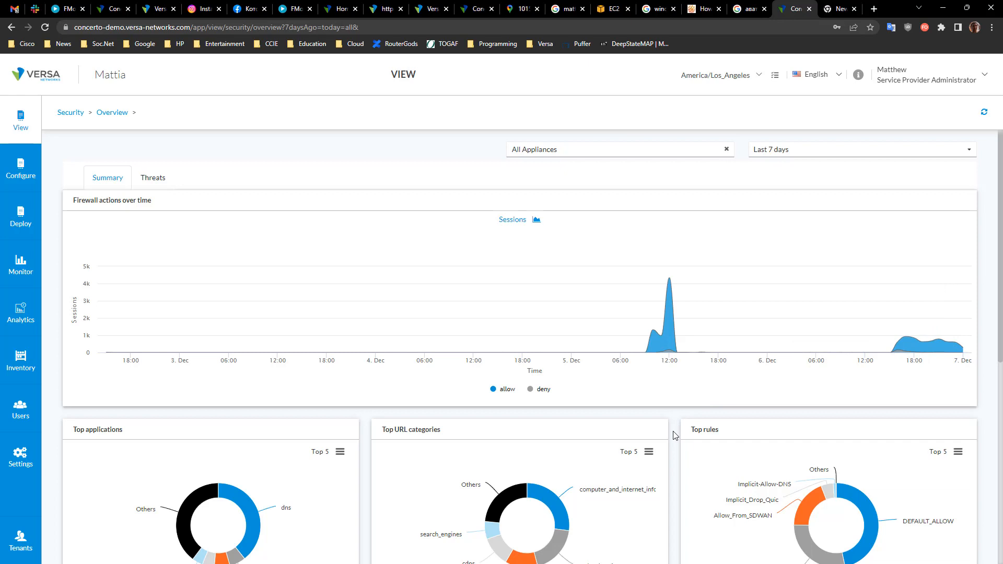
scroll(672, 428, "down", 5)
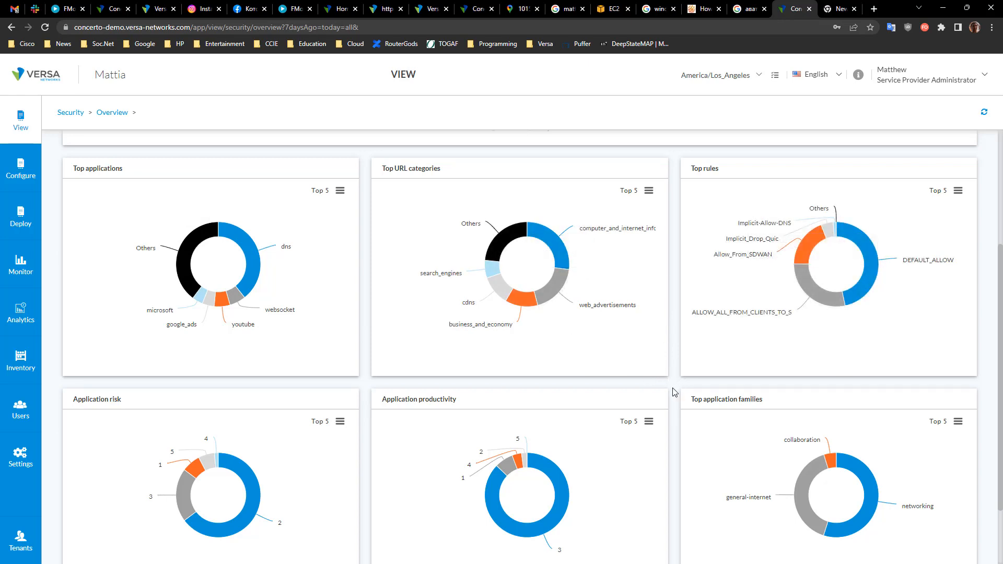
scroll(674, 391, "down", 2)
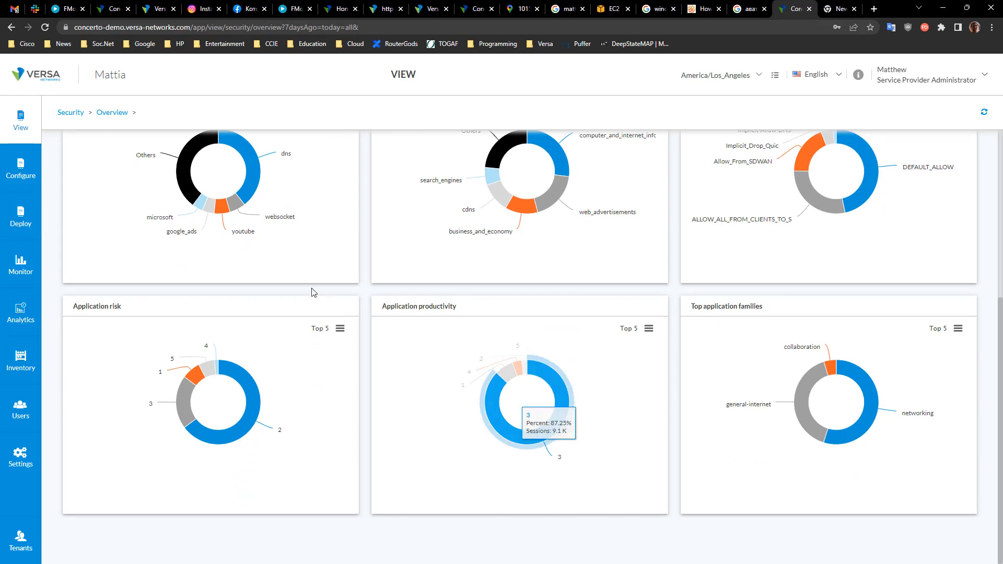
scroll(276, 315, "up", 5)
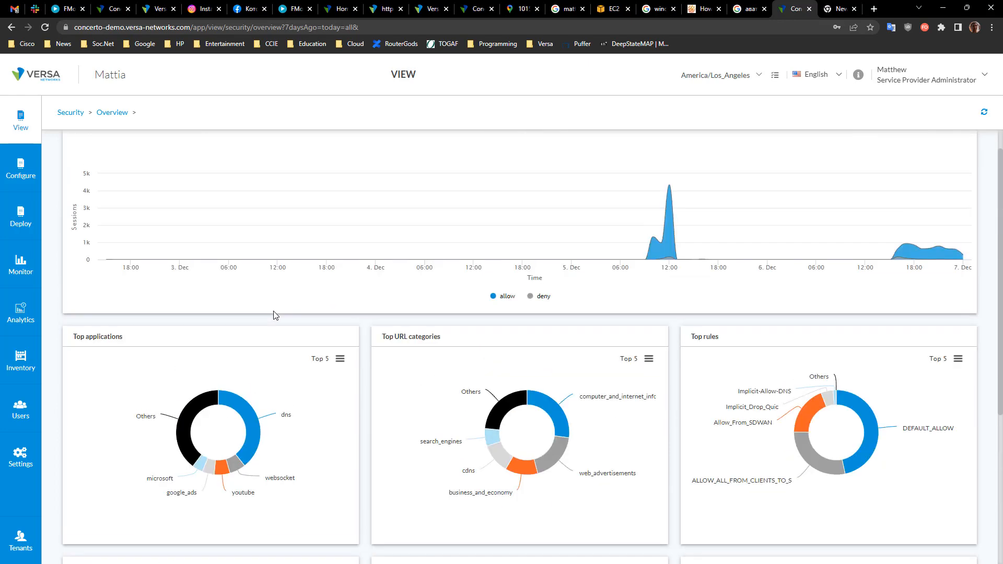
Step: Open the dns application's usage details and switch its chart metric to Sessions
left_click(253, 424)
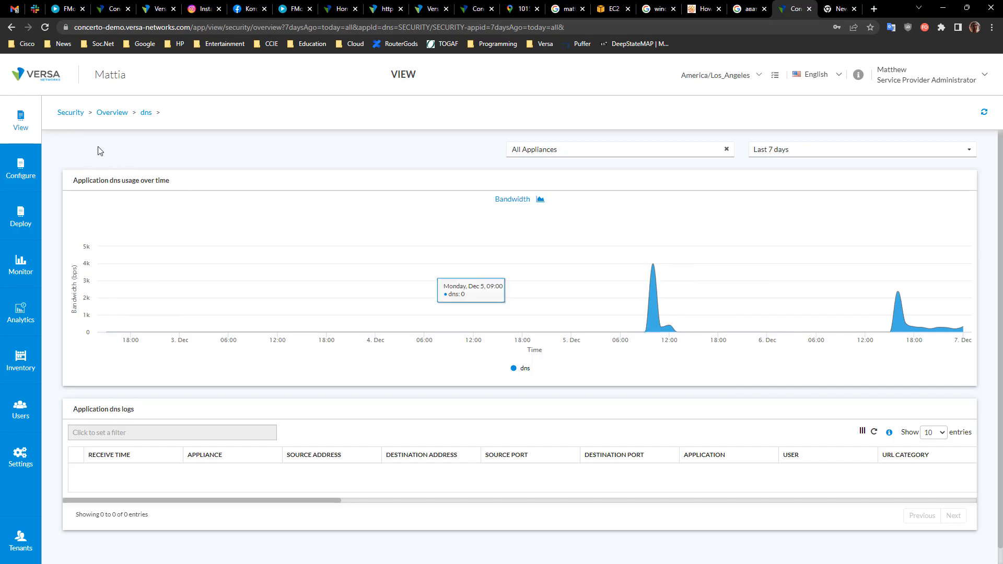
left_click(540, 198)
left_click(509, 202)
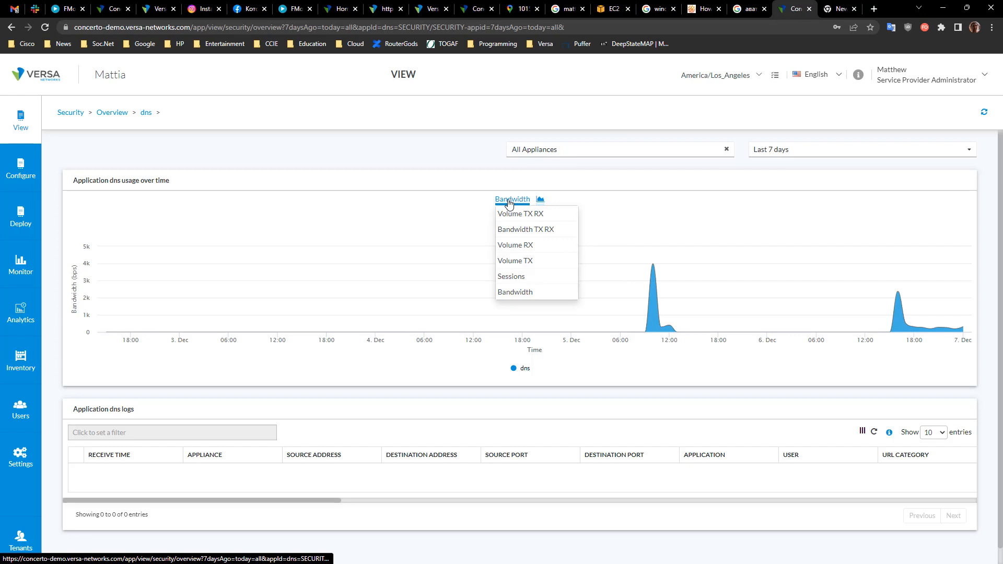
left_click(528, 281)
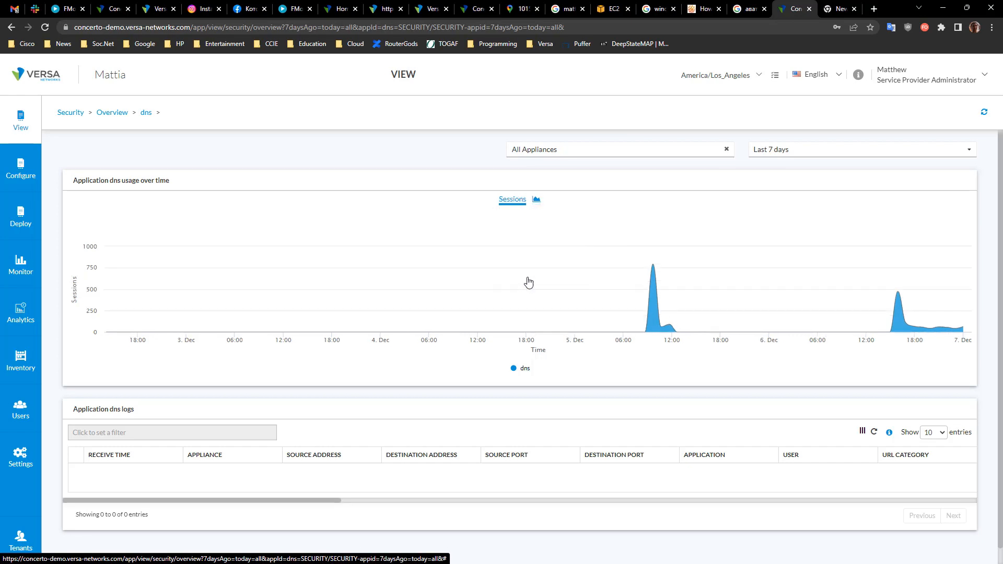
left_click(521, 203)
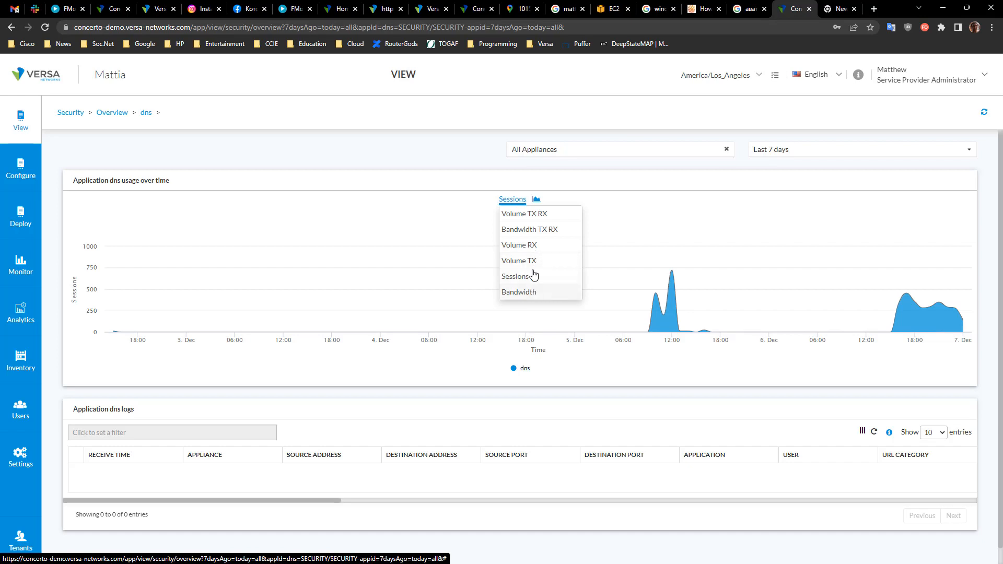
Step: Open the Internet Protection Firewall Overview and review its rule usage table
left_click(61, 119)
left_click(34, 116)
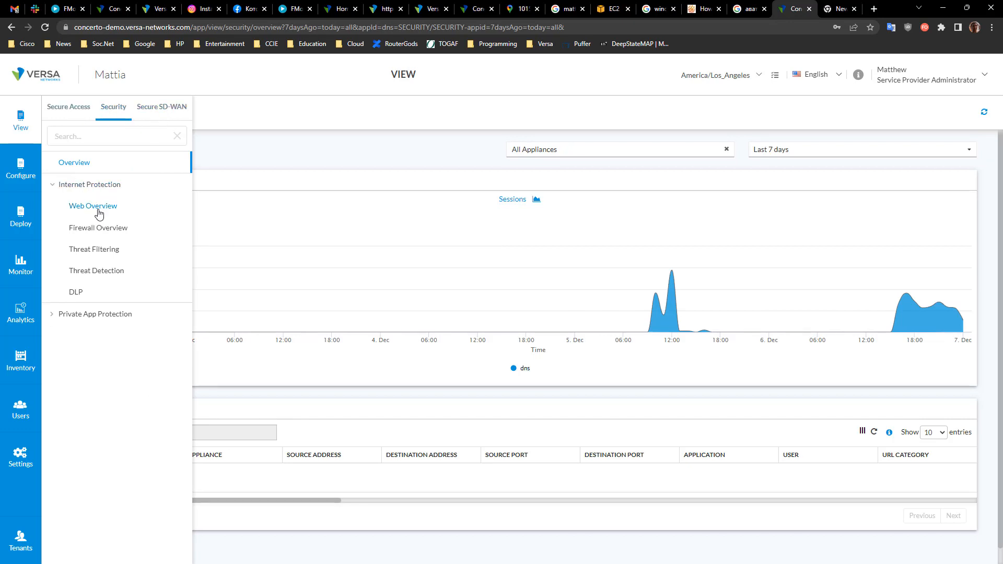
left_click(102, 233)
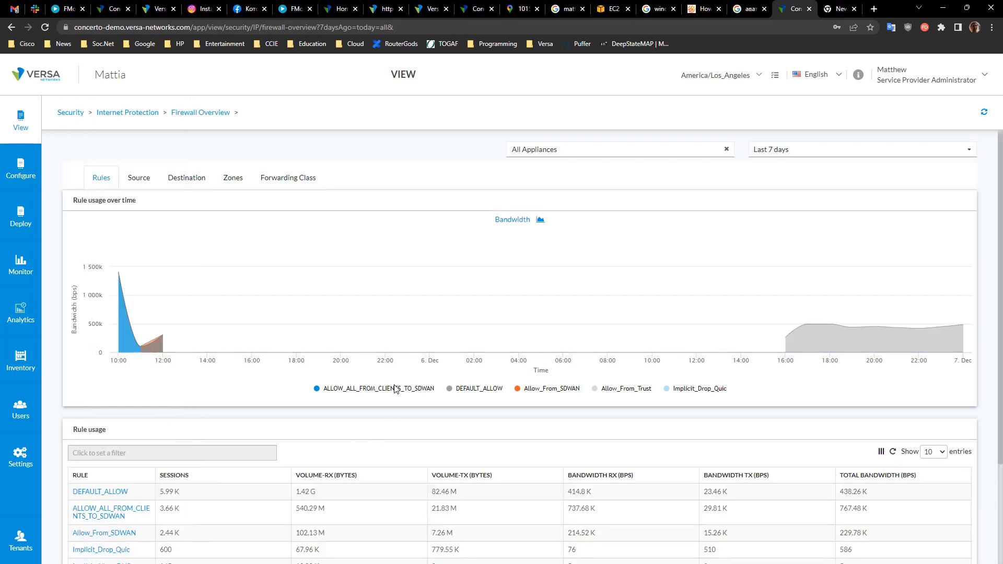
scroll(393, 418, "down", 3)
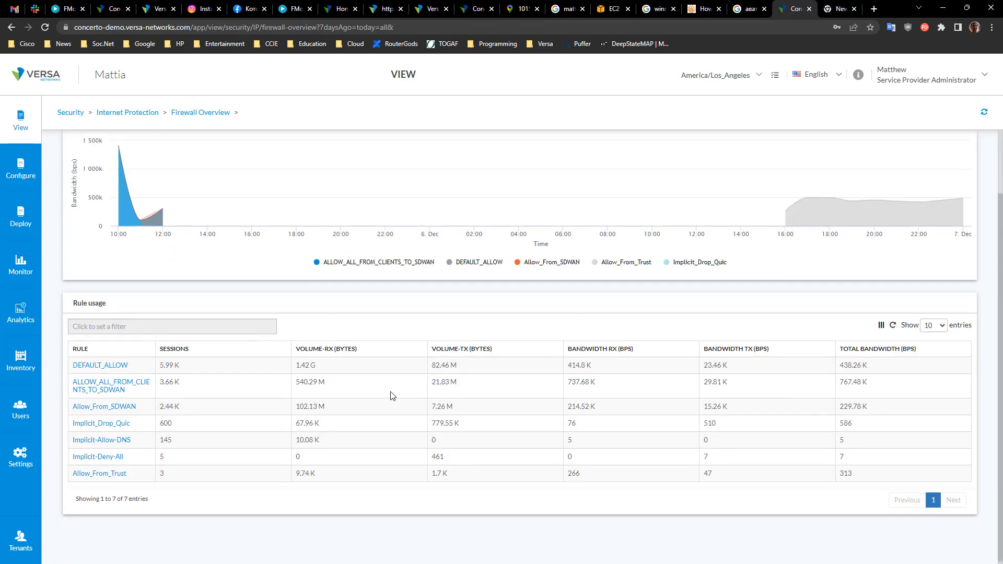
Step: Open the Allow_From_SDWAN rule's usage-over-time chart and expand Private App Protection in the navigation
left_click(111, 407)
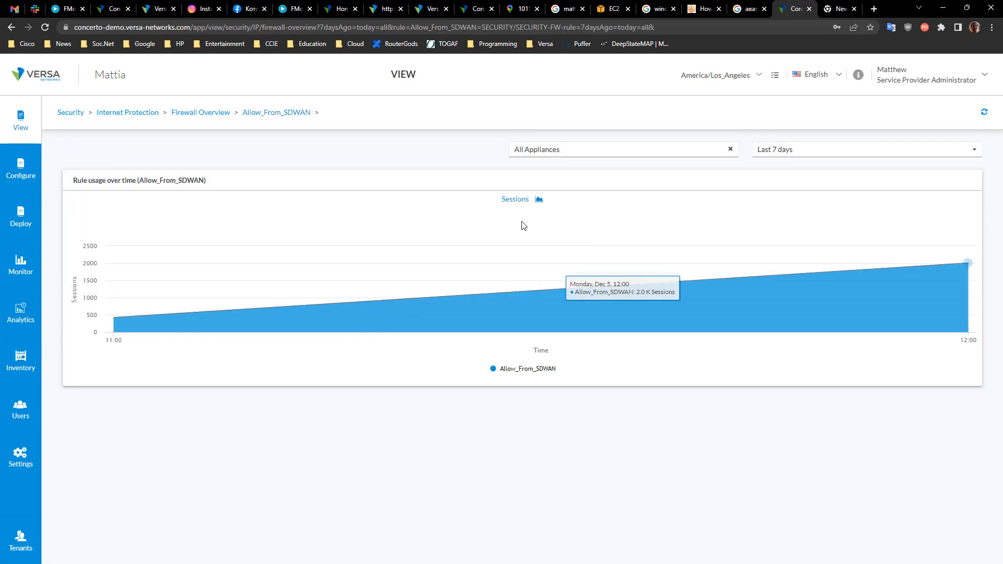
left_click(27, 131)
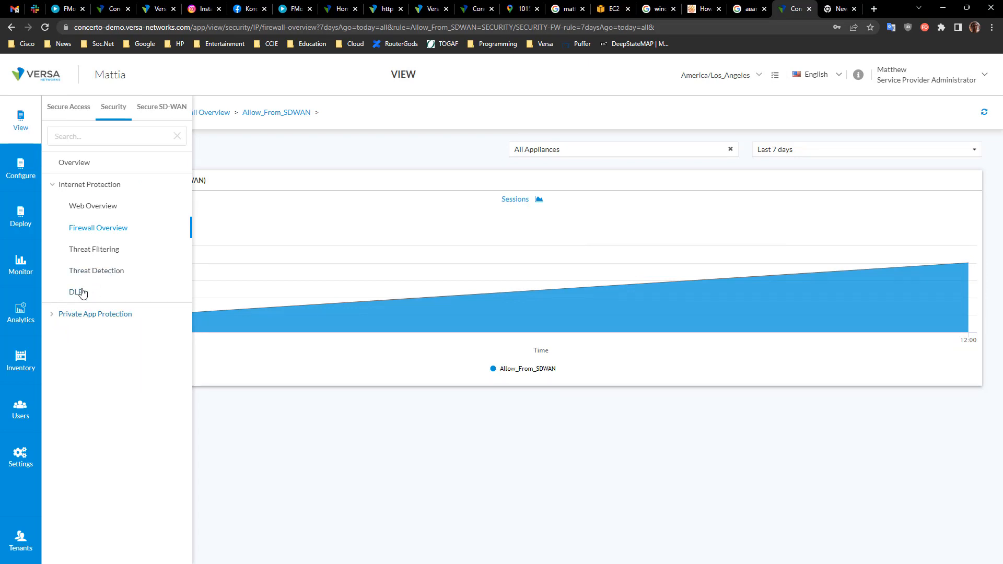
left_click(54, 315)
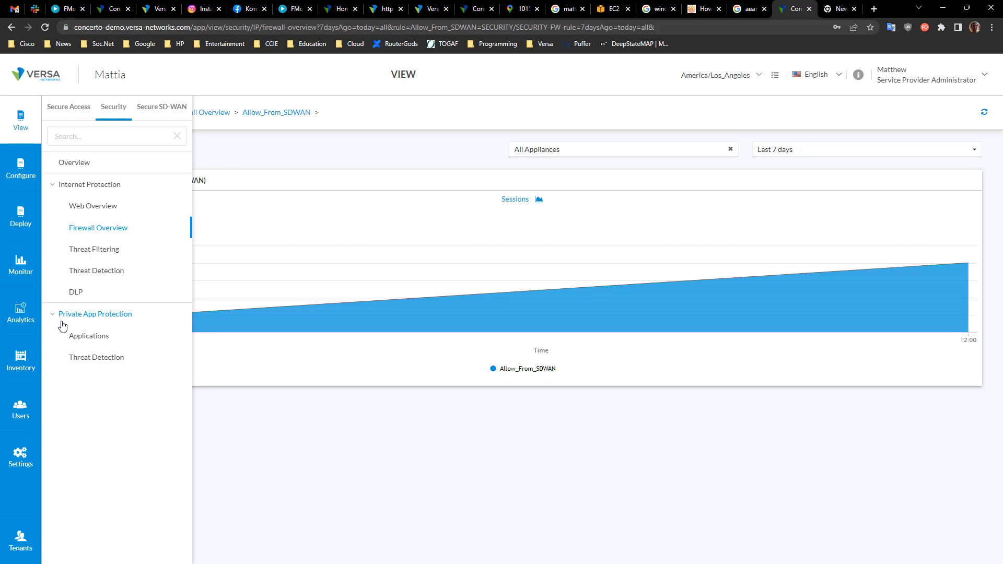
Step: Switch to the Secure SD-WAN overview and review its appliance map and top bandwidth charts
left_click(153, 118)
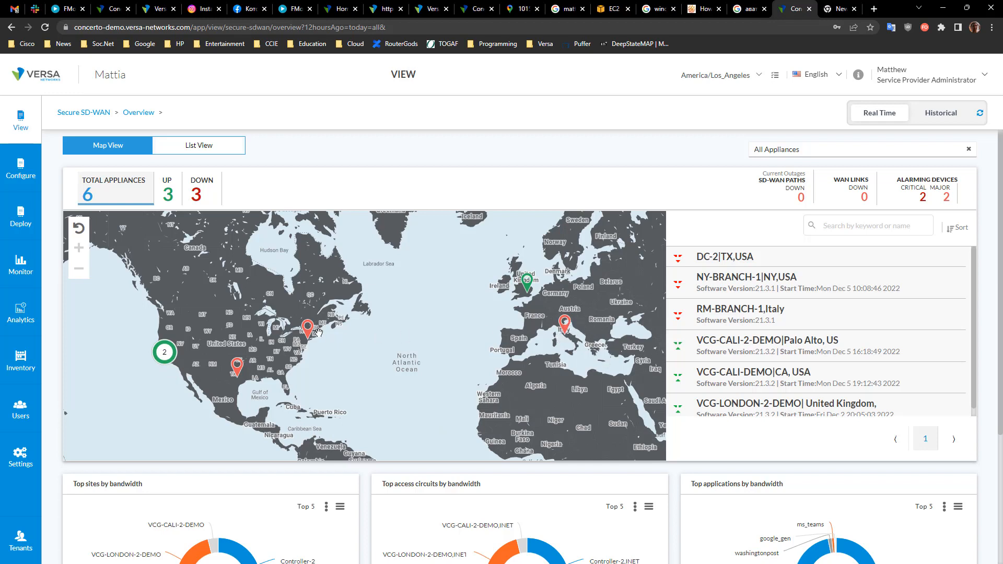
left_click_drag(189, 197, 331, 194)
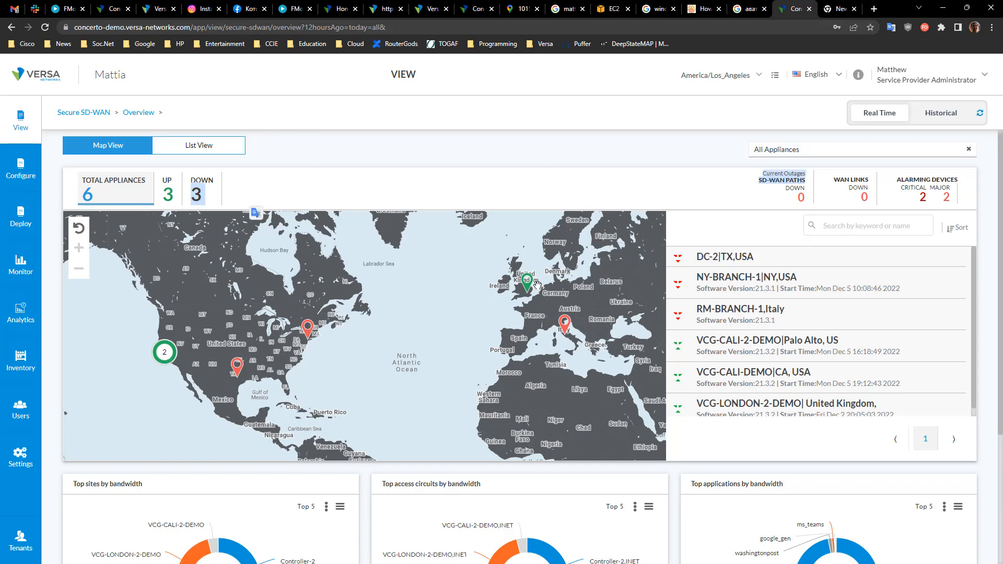
scroll(393, 503, "down", 3)
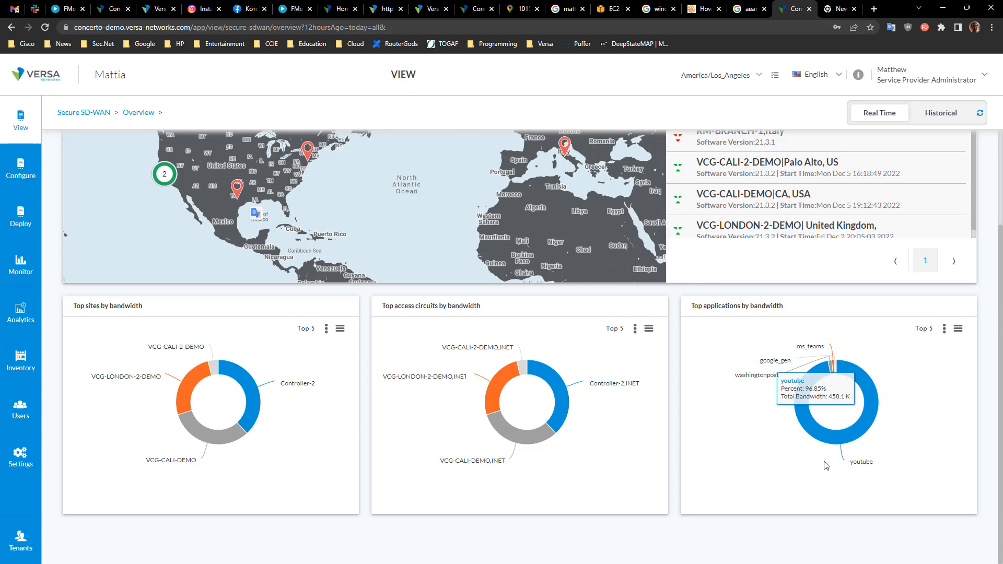
scroll(986, 463, "up", 4)
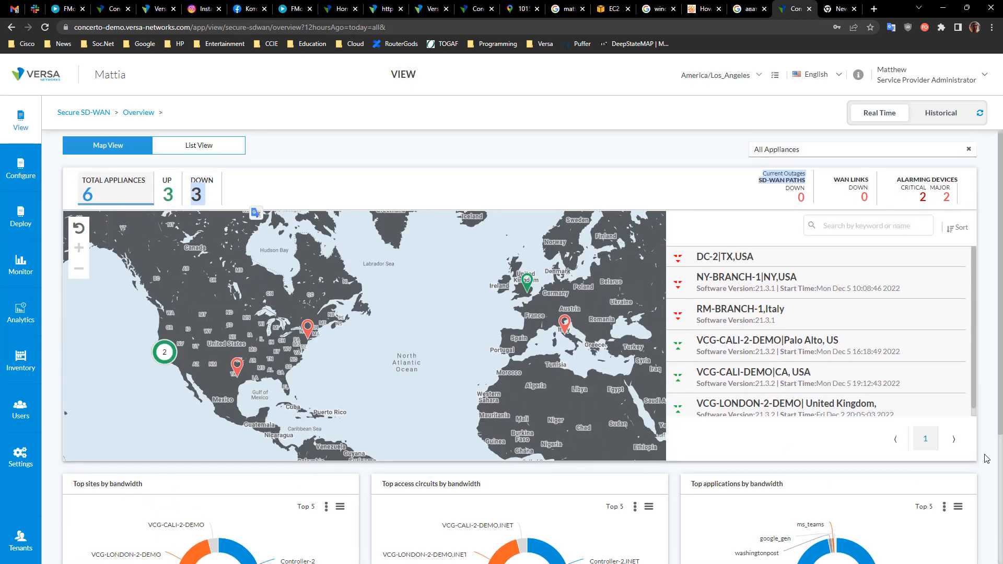
left_click(570, 175)
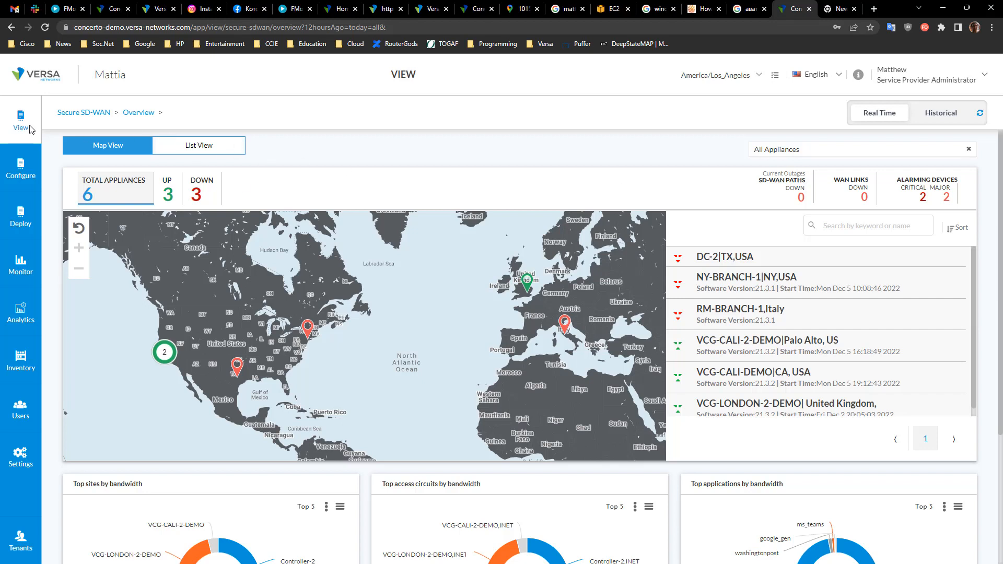
Step: Switch the Secure SD-WAN overview to Historical and scroll through its site usage chart and sites table
mouse_move(5, 121)
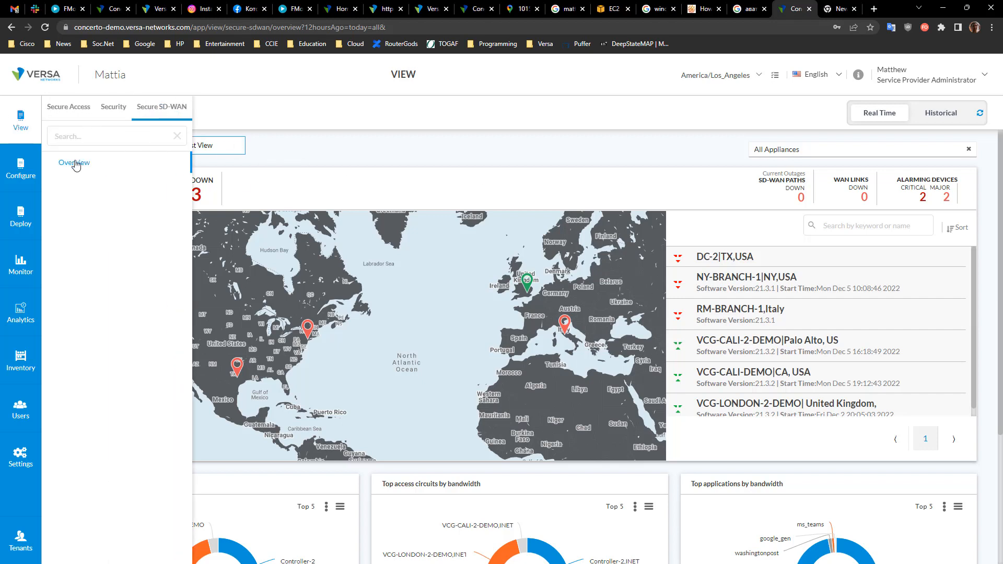
left_click(81, 162)
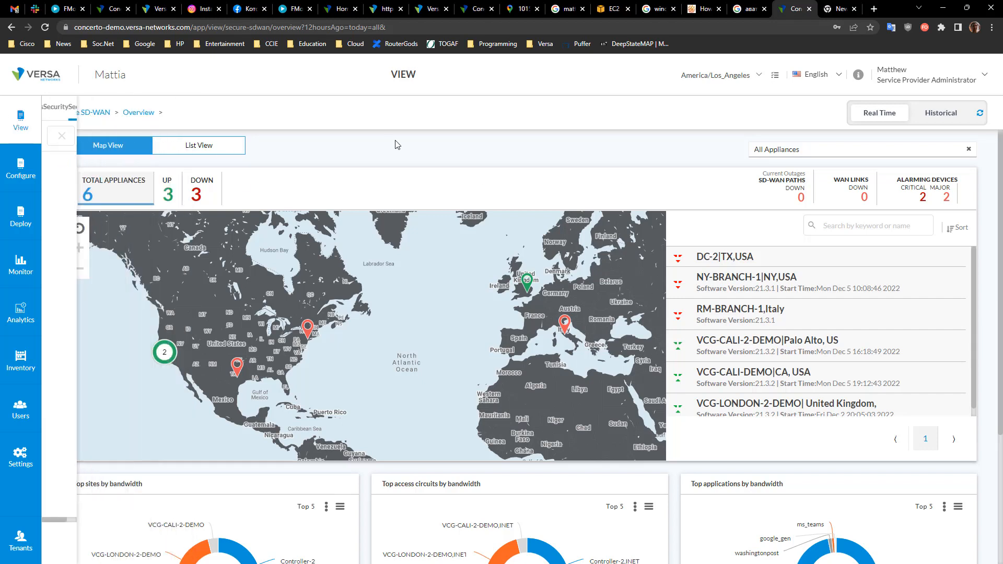
left_click(942, 113)
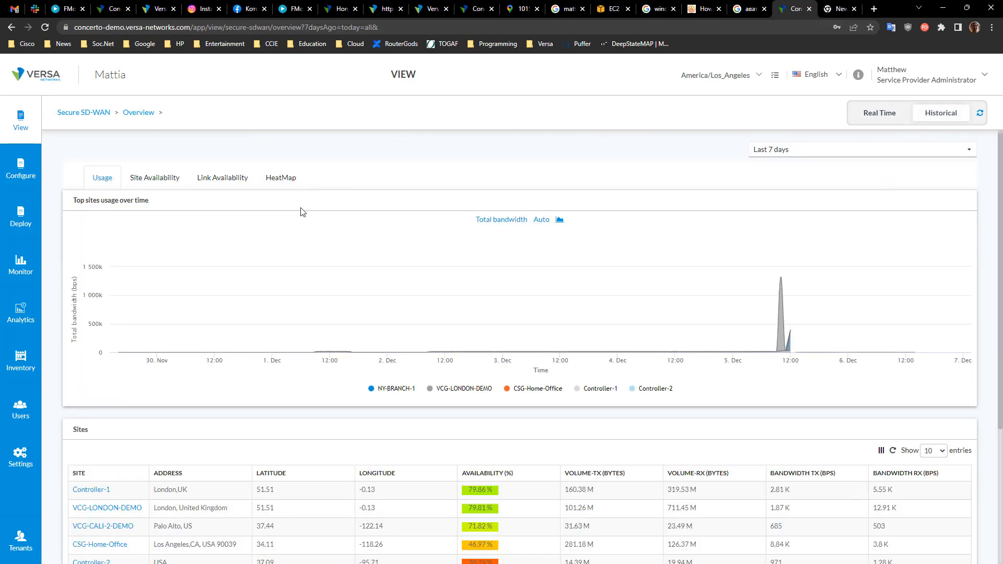
scroll(282, 444, "down", 3)
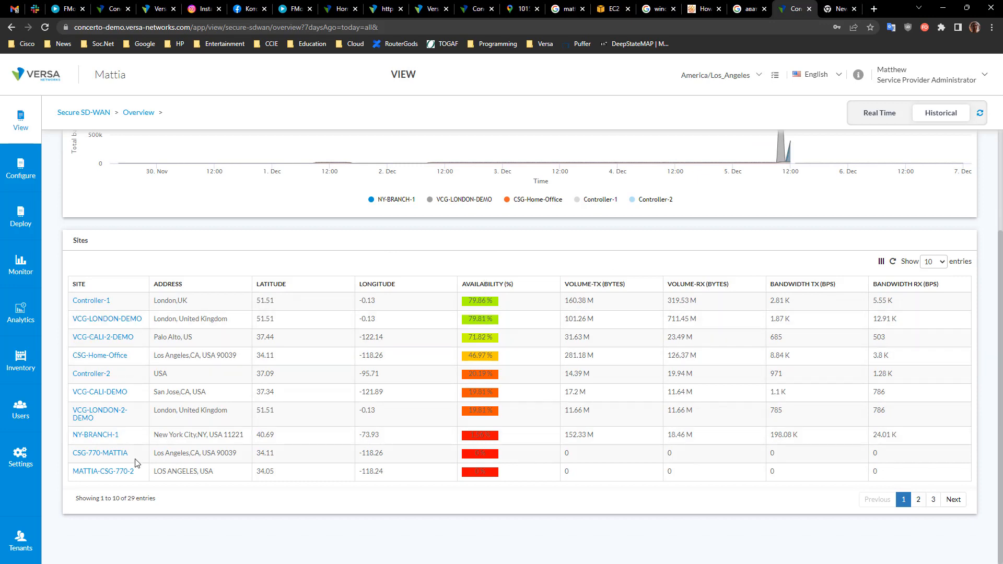
scroll(219, 450, "up", 3)
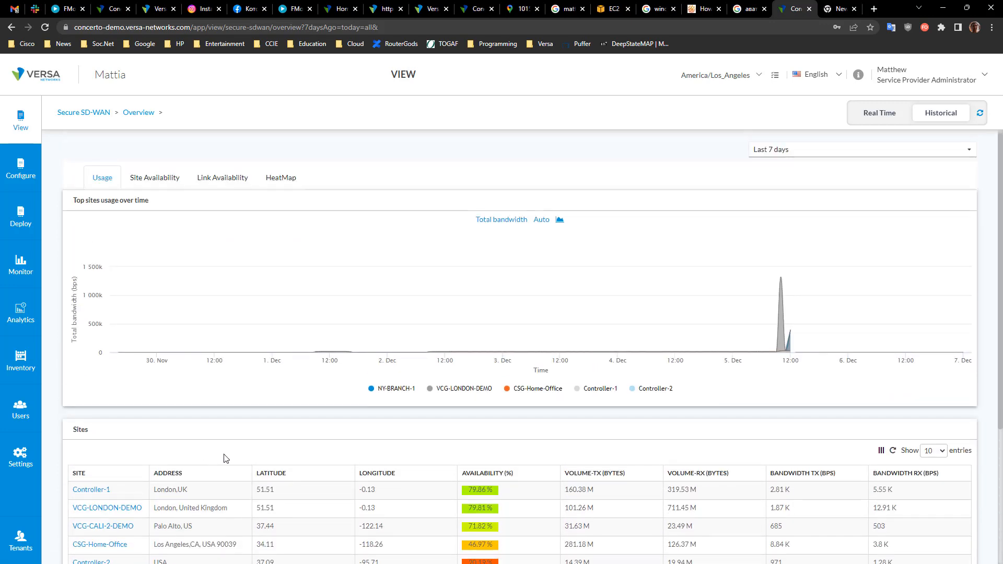
Step: View the Site Availability, Link Availability and HeatMap tabs of the historical SD-WAN overview
left_click(155, 179)
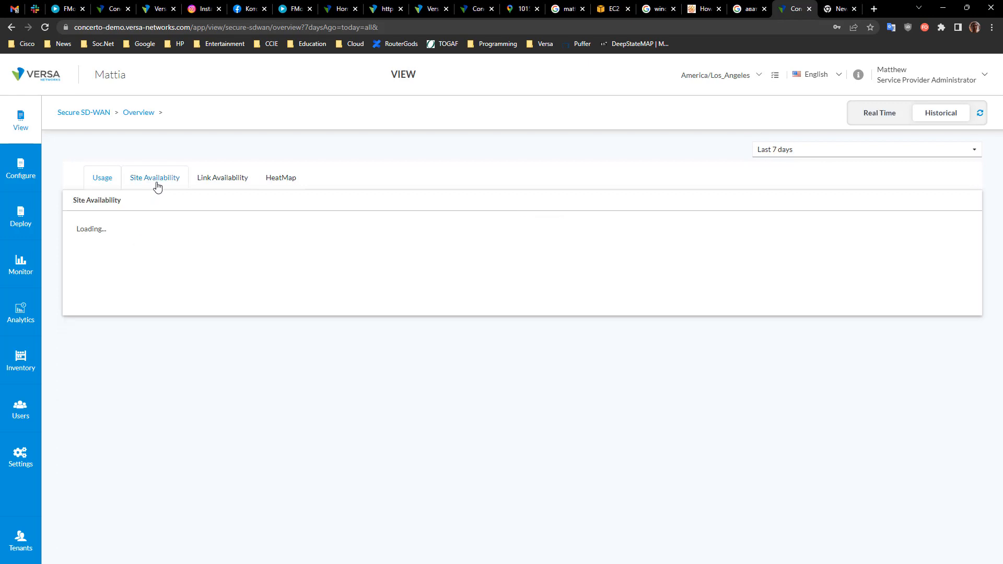
left_click(230, 186)
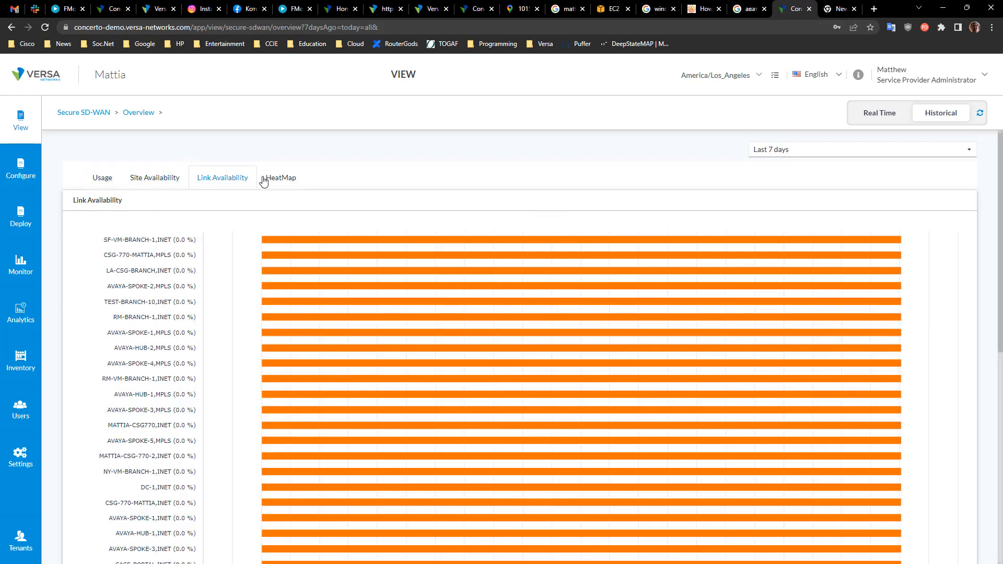
left_click(285, 181)
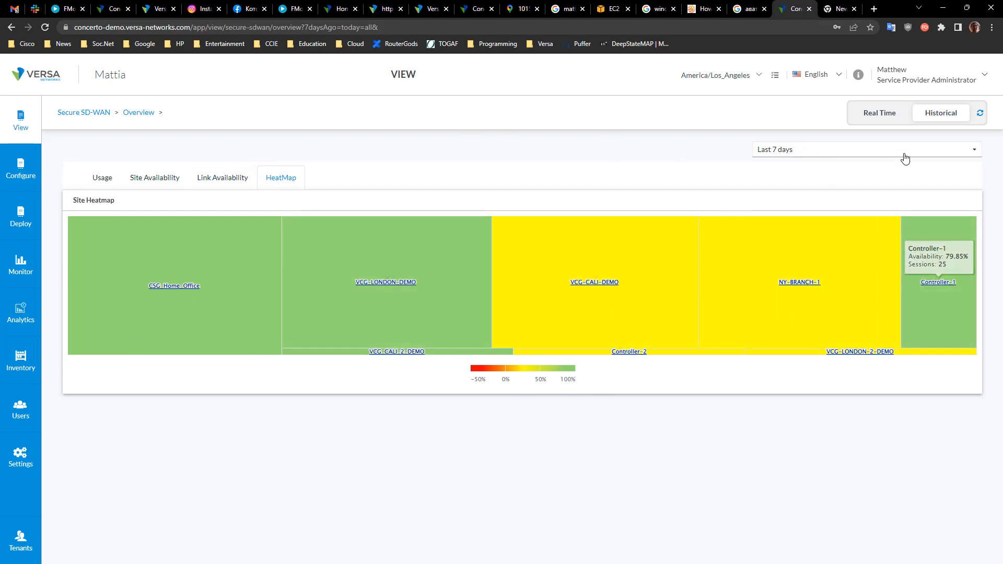
Step: Return to the Security overview and open the Internet Protection rules list under Configure
left_click(79, 113)
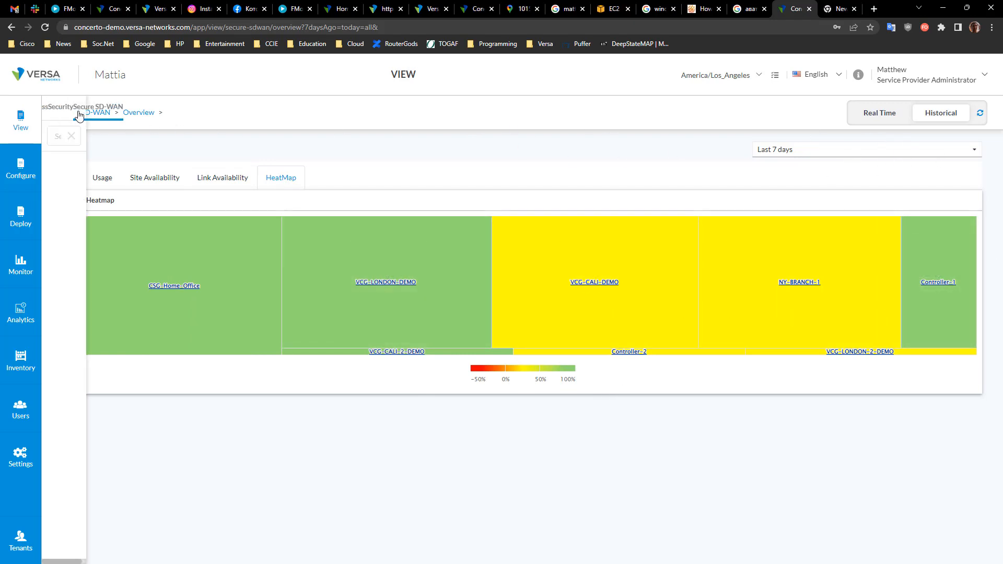
left_click(60, 104)
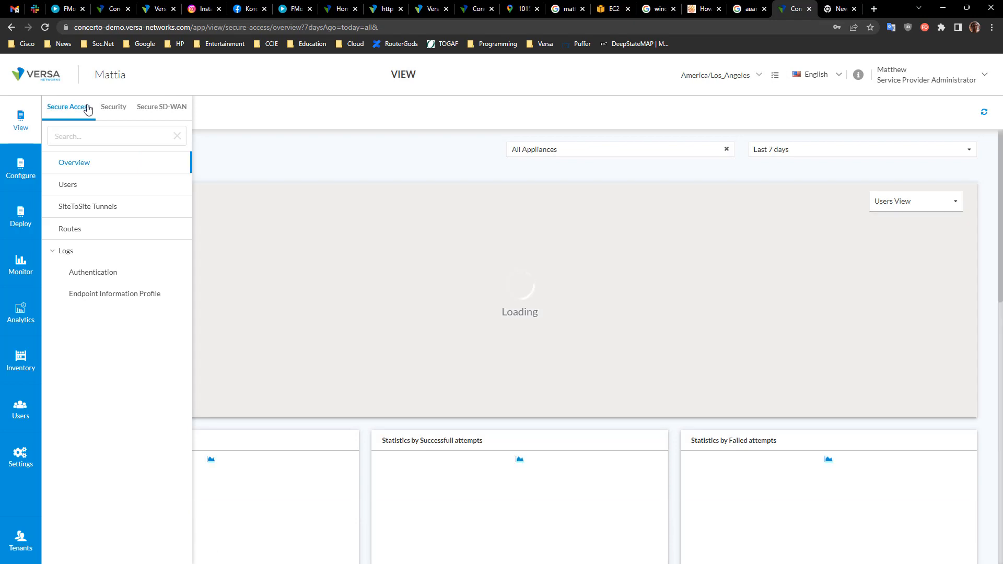
left_click(104, 108)
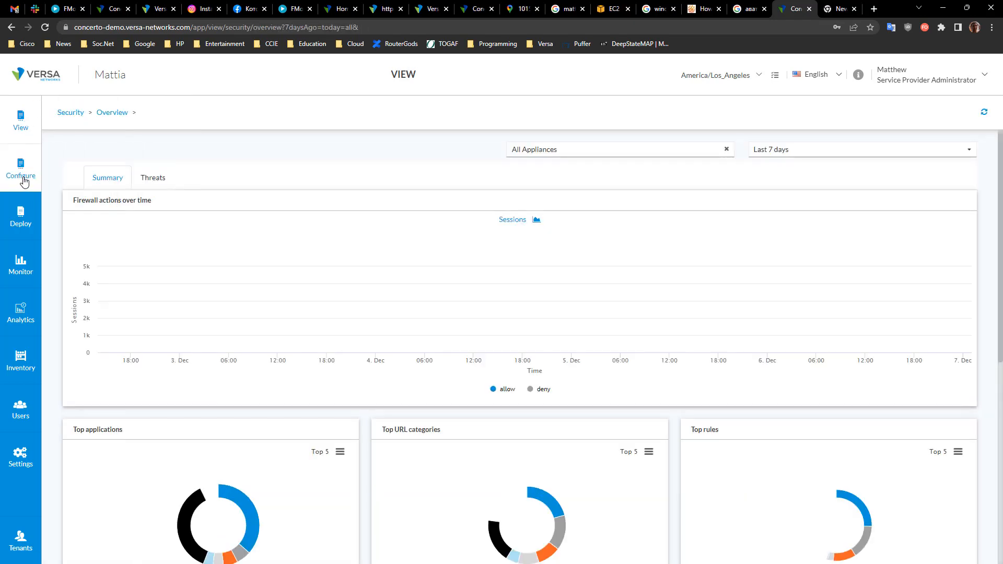
left_click(23, 174)
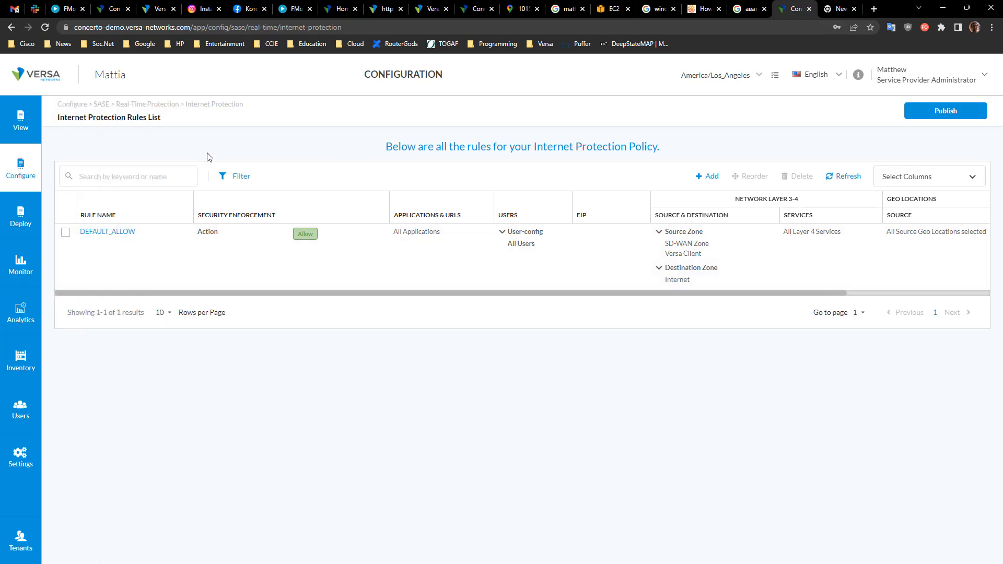
Step: Open the Real-Time Protection profiles and browse the IPS, DLP and Cloud Access Security Broker tabs
mouse_move(21, 170)
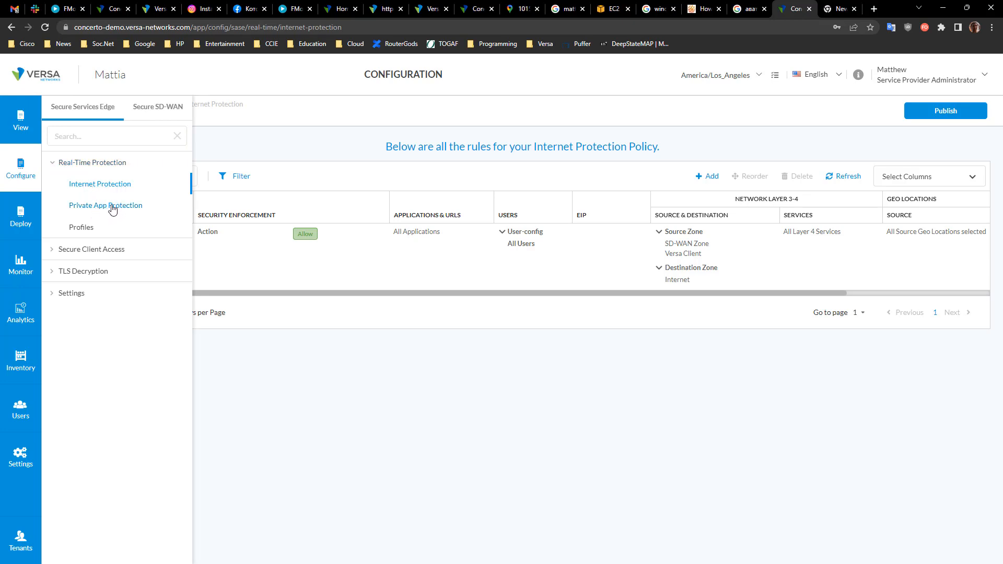
left_click(84, 233)
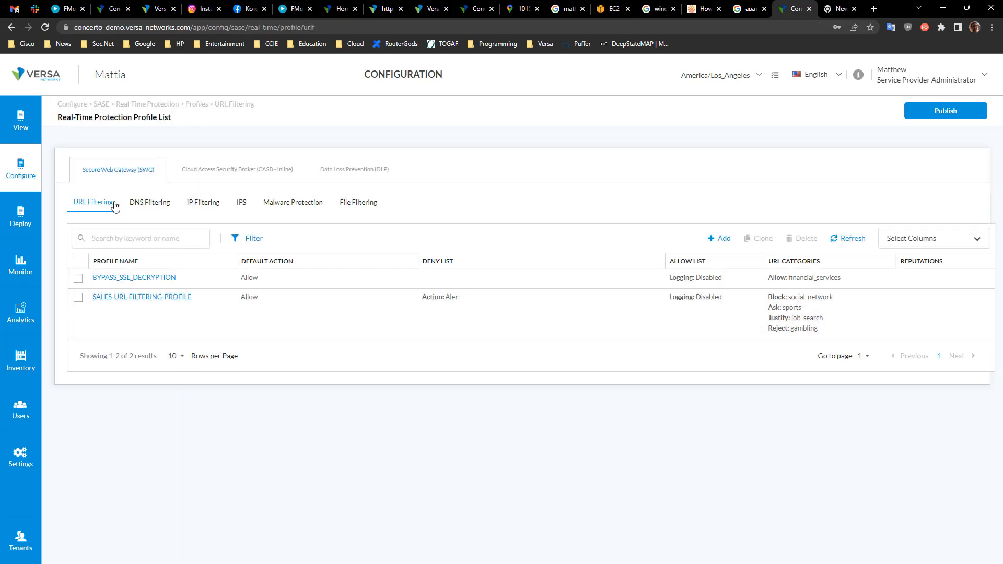
left_click(243, 208)
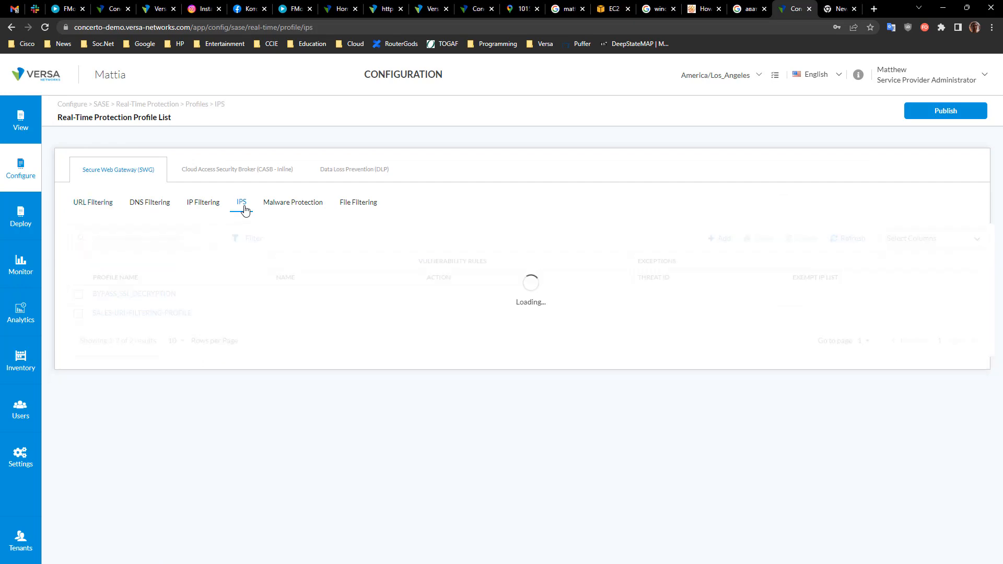
left_click(379, 168)
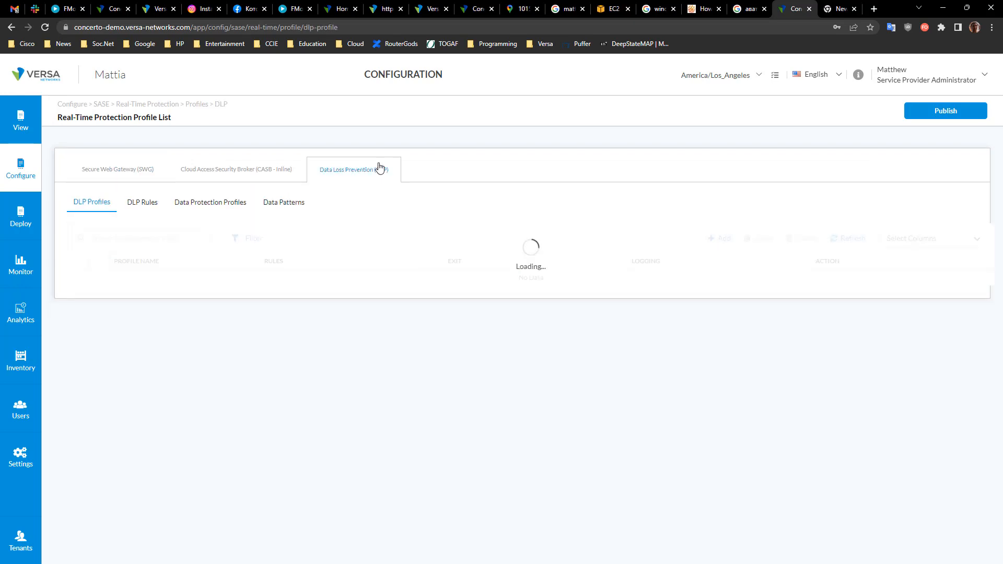
left_click(251, 172)
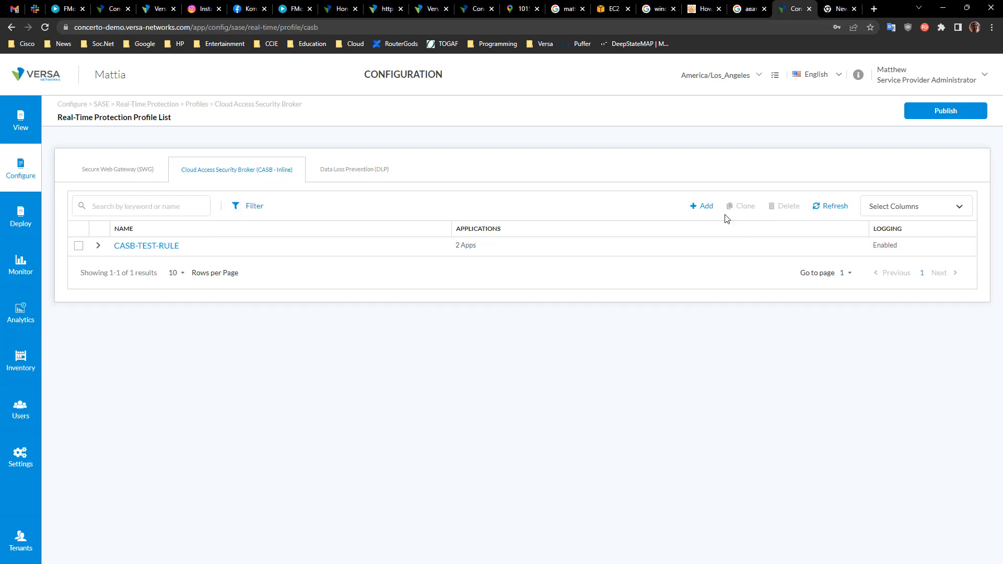
Step: Open the CASB-TEST-RULE profile, step through its activities and default action pages to the review, then cancel
left_click(153, 252)
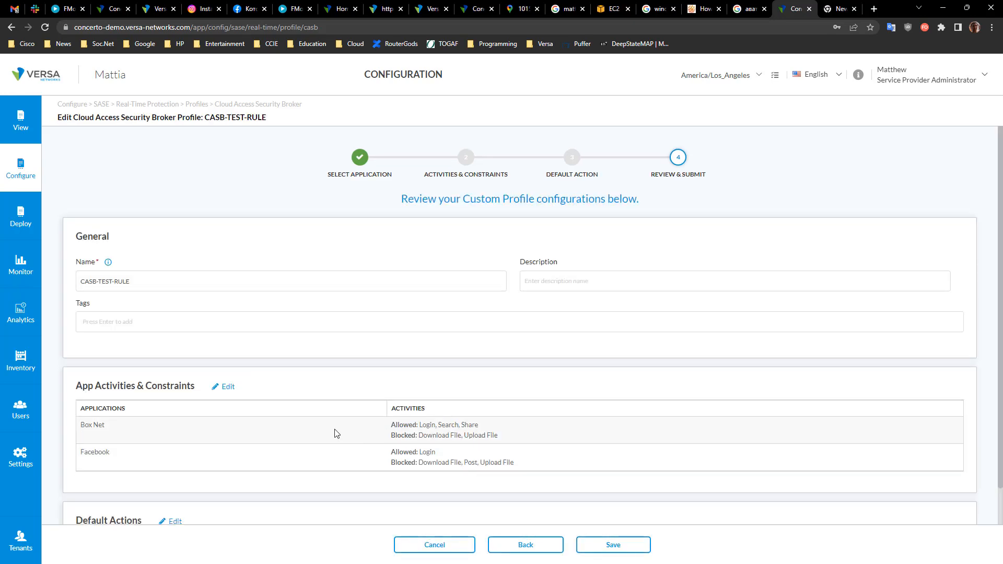
left_click(226, 392)
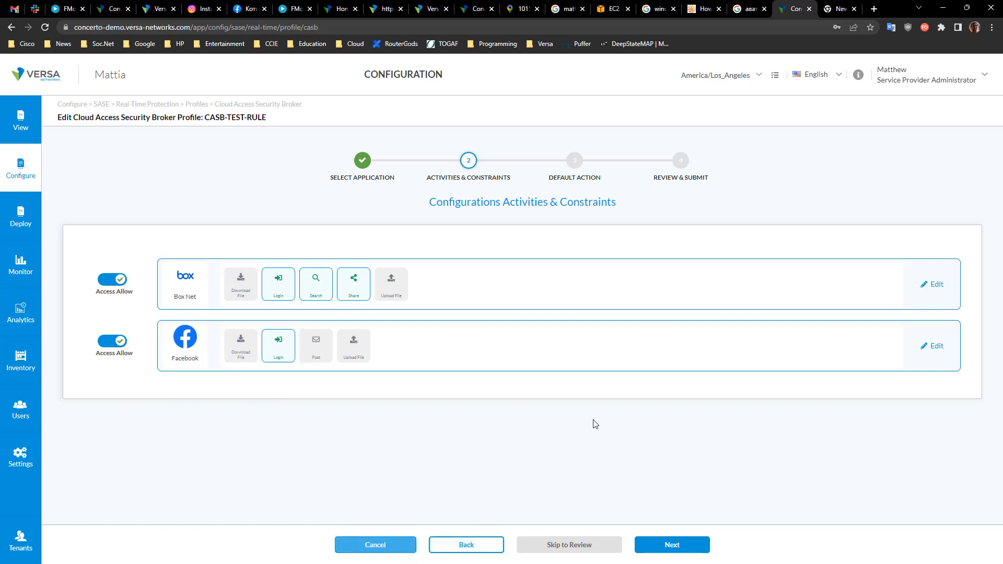
left_click(671, 548)
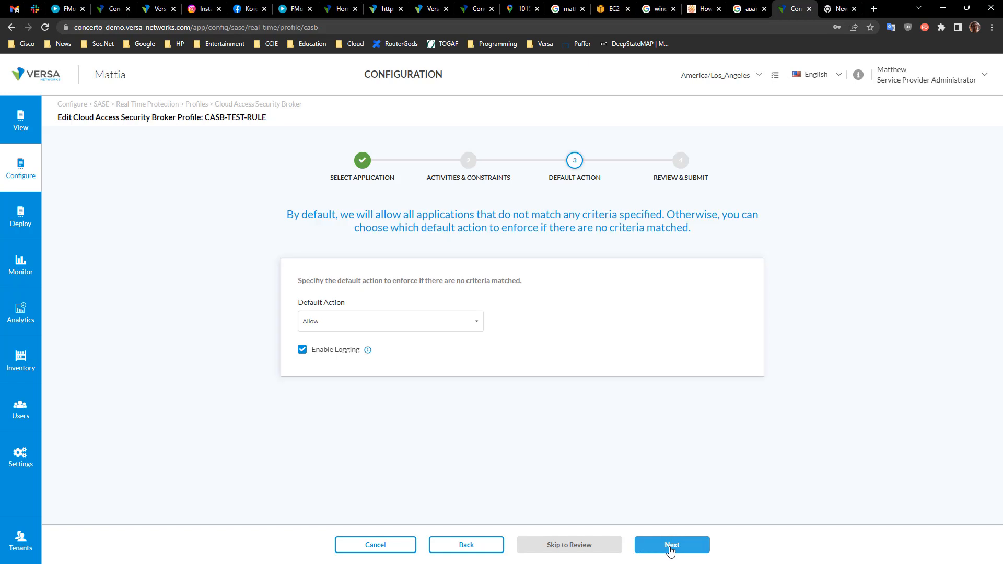
left_click(672, 548)
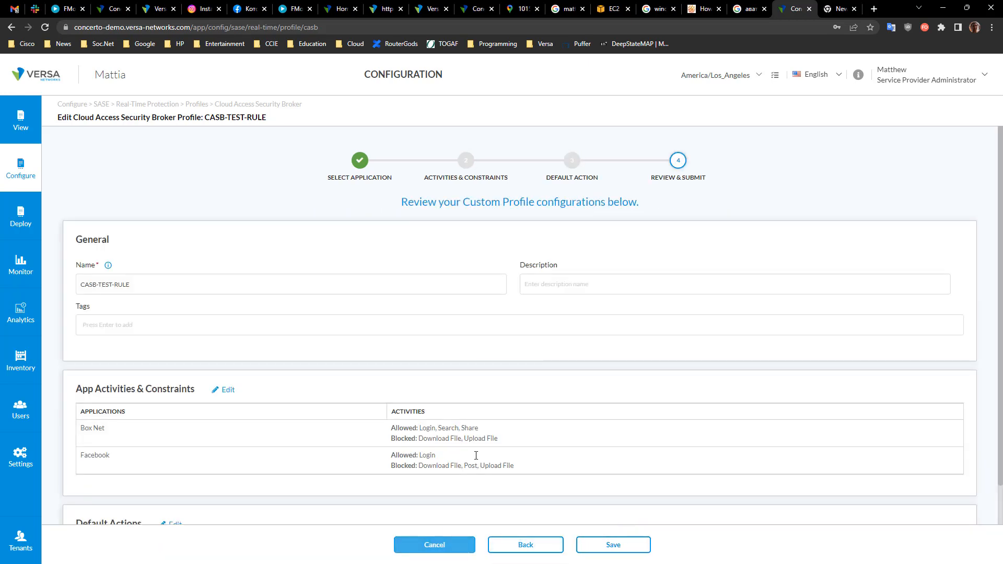
scroll(476, 460, "down", 2)
scroll(453, 471, "up", 2)
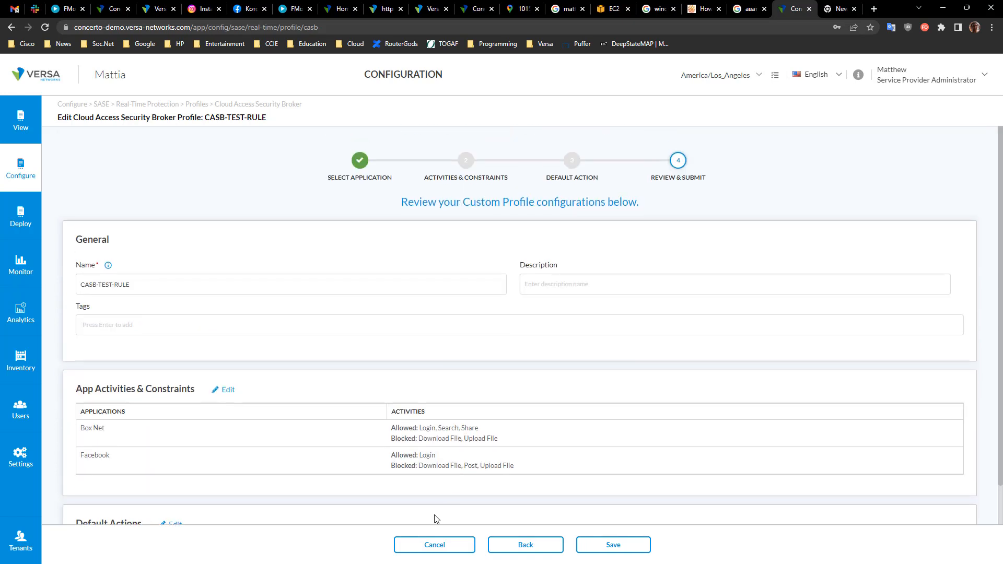
left_click(429, 547)
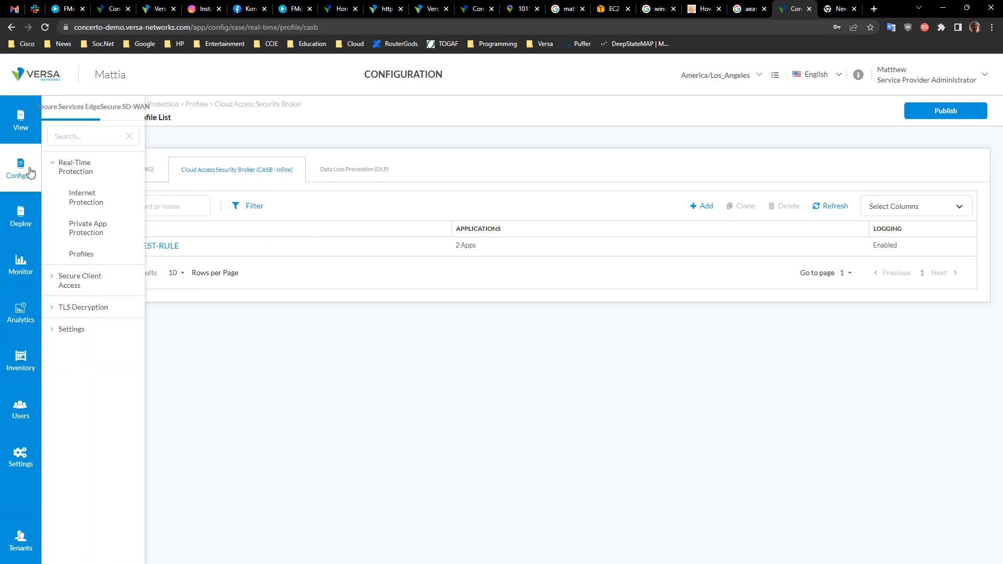
Step: Start a new Internet Protection rule and browse the predefined application groups for customizing matched applications
left_click(96, 189)
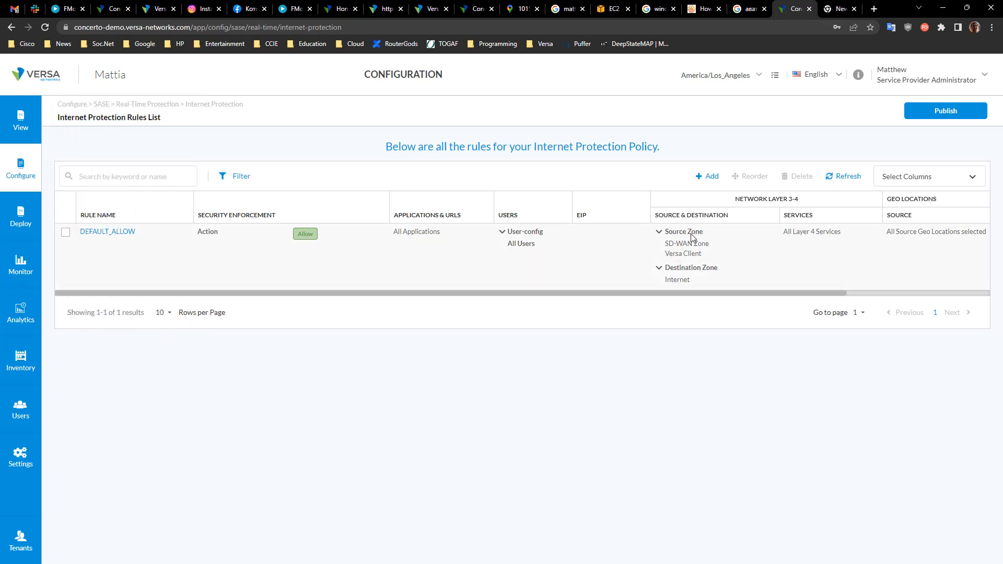
left_click(709, 177)
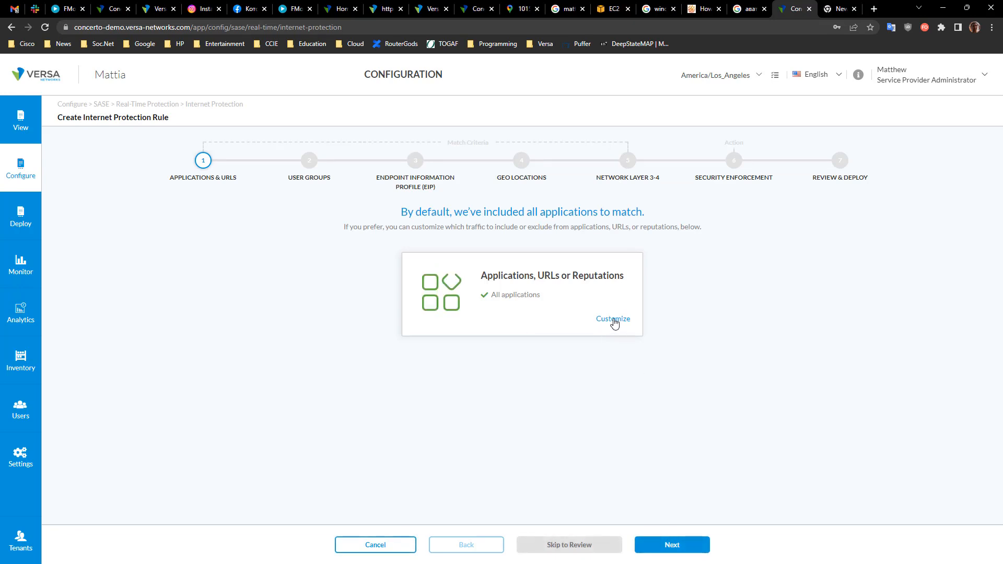
left_click(613, 320)
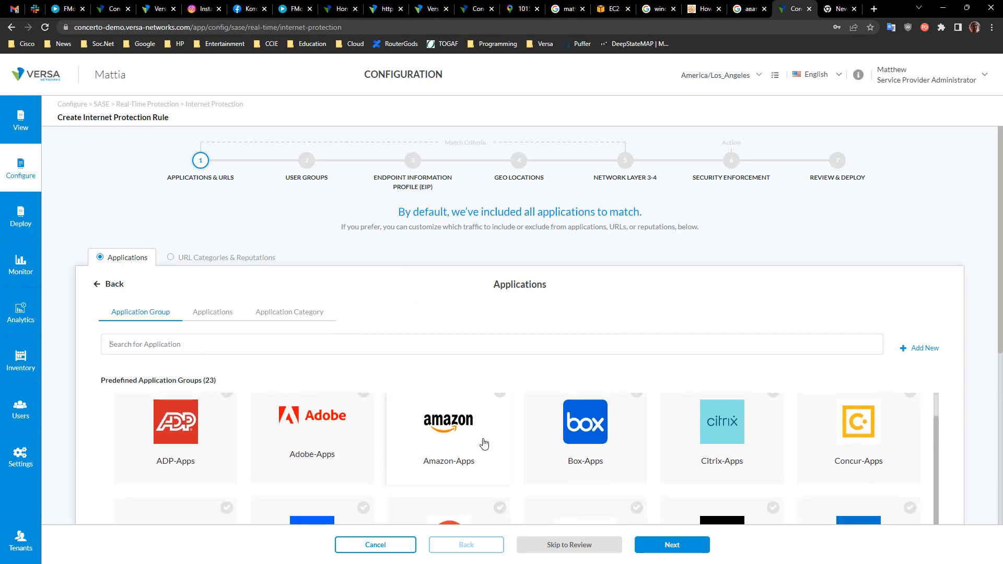
scroll(590, 431, "down", 1)
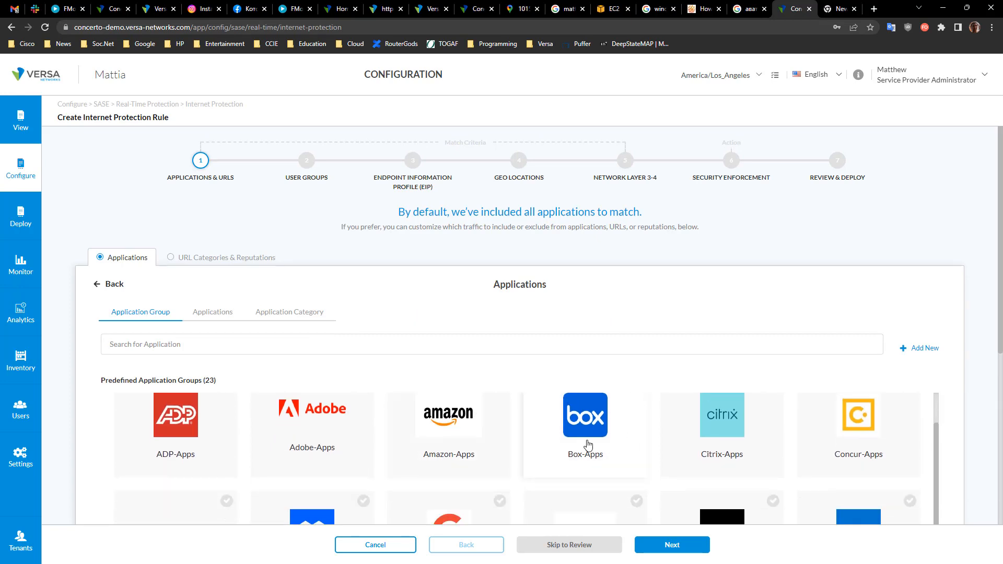
scroll(588, 441, "down", 5)
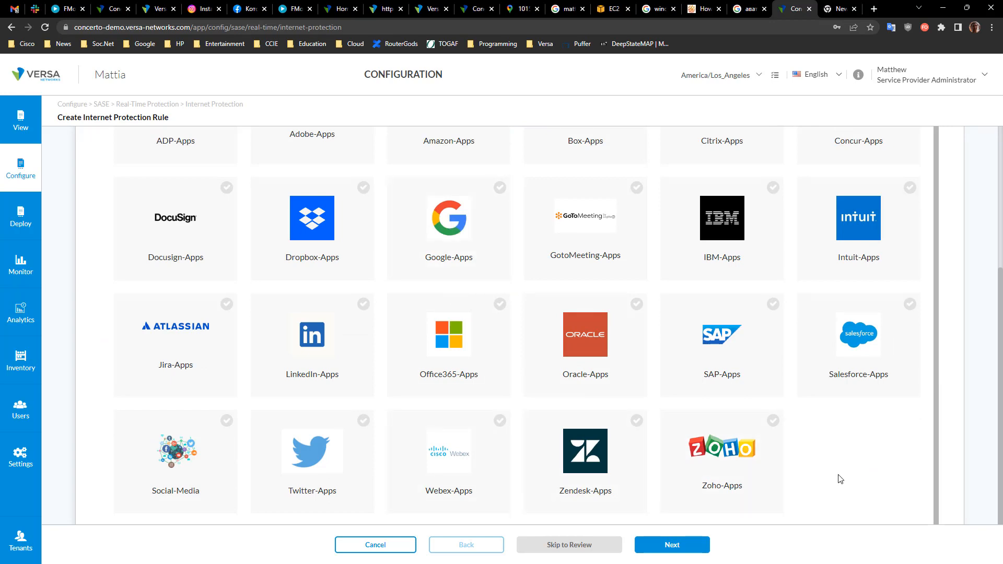
scroll(851, 466, "up", 10)
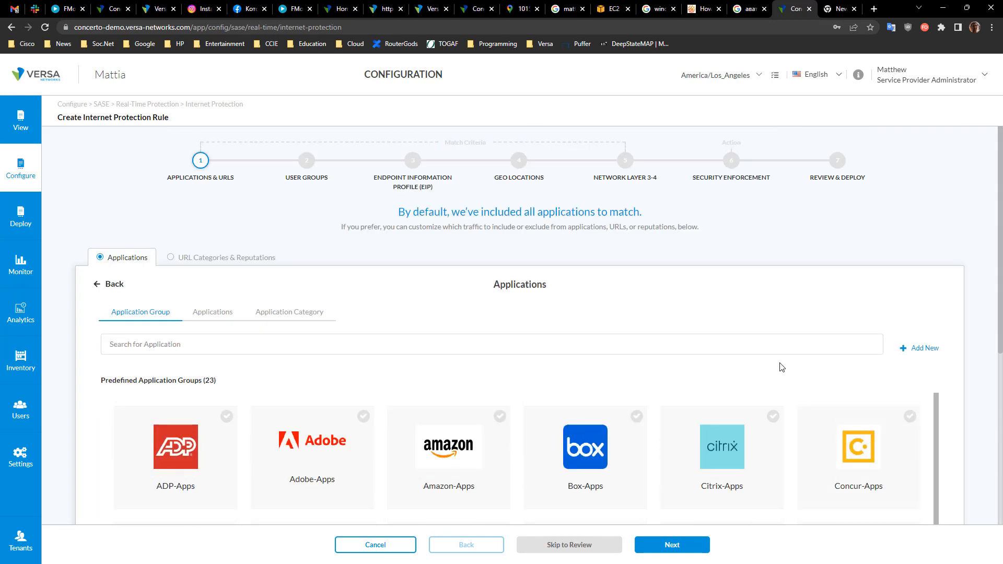
Step: Search the predefined applications for youtube
left_click(214, 314)
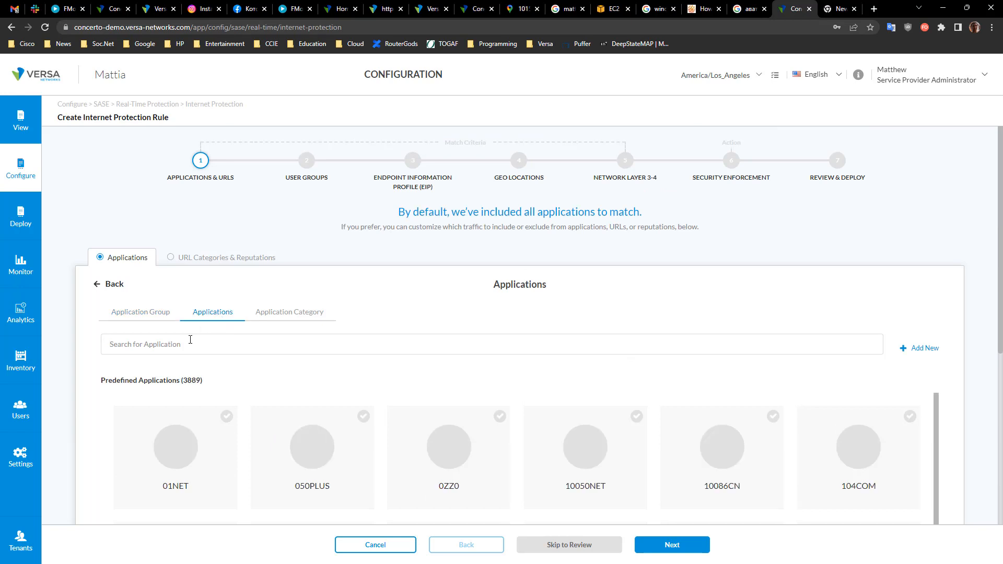
left_click_drag(208, 386, 190, 386)
left_click(201, 382)
left_click_drag(186, 381, 197, 382)
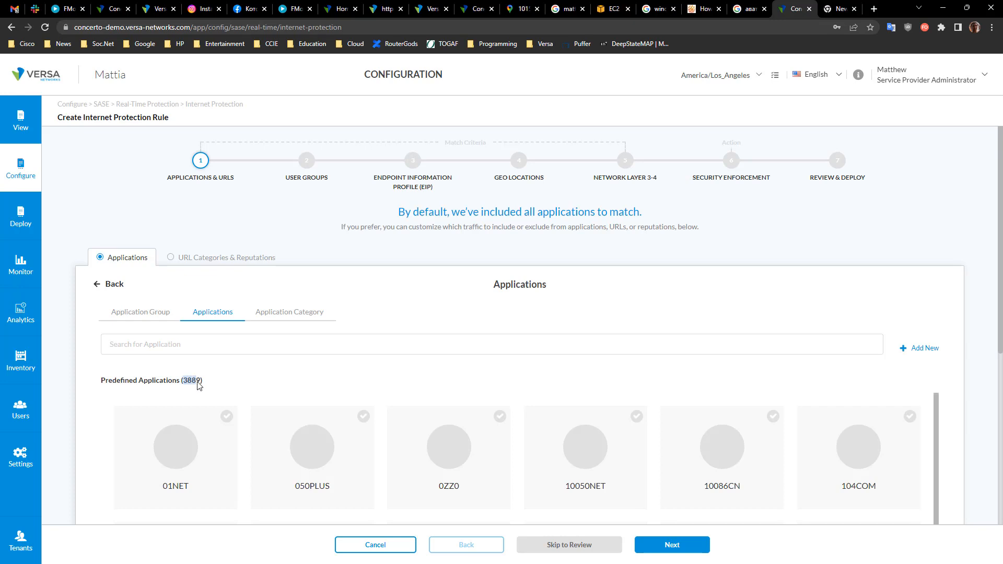
left_click(222, 348)
type("f")
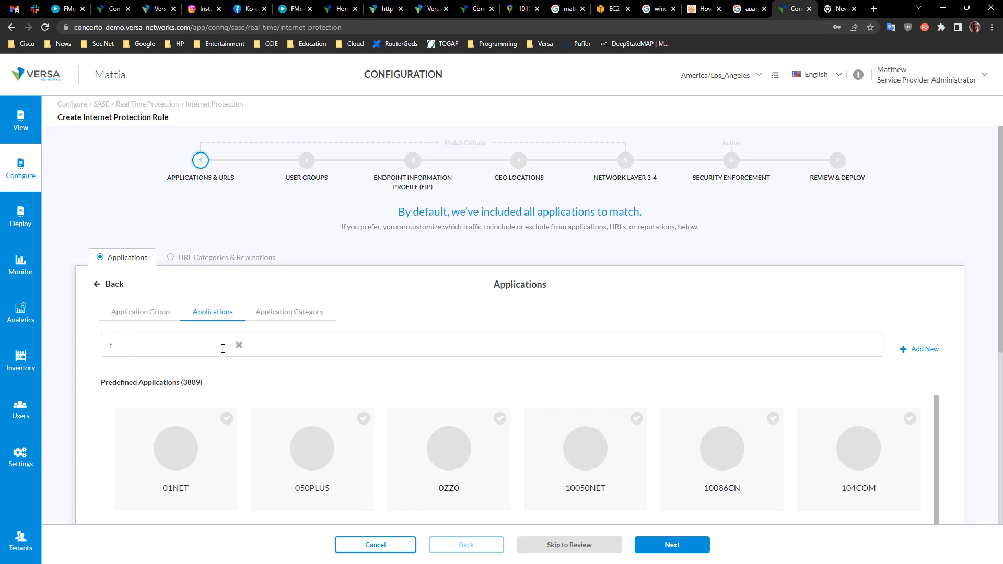
key("BackSpace")
type("youtube")
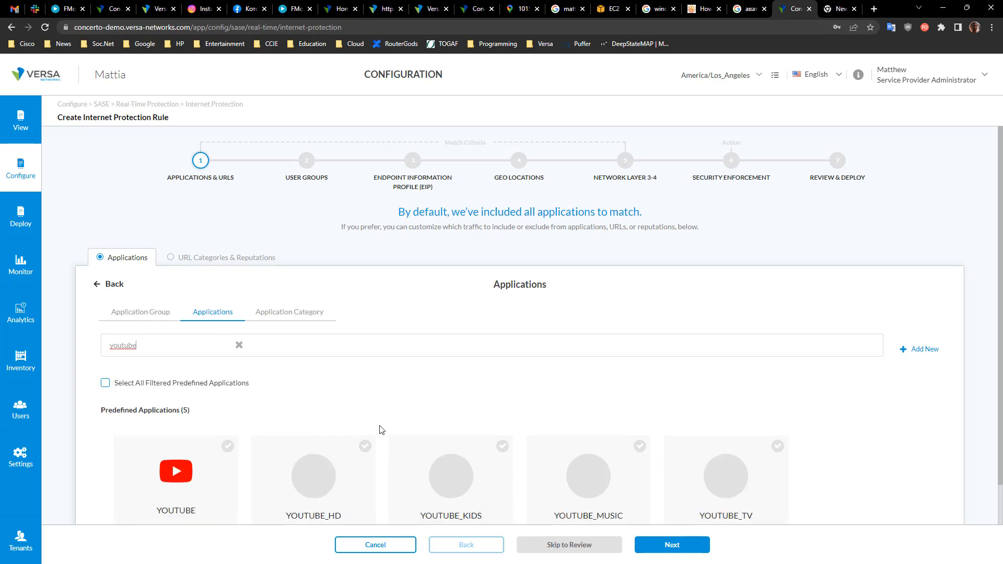
scroll(380, 429, "down", 2)
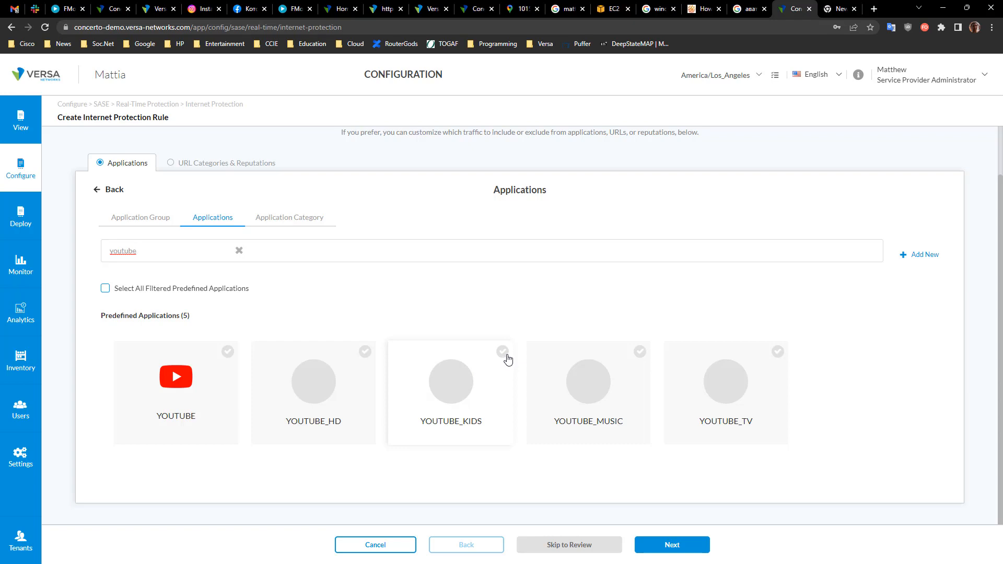
Step: Browse the predefined application categories and return to the applications summary
left_click(286, 219)
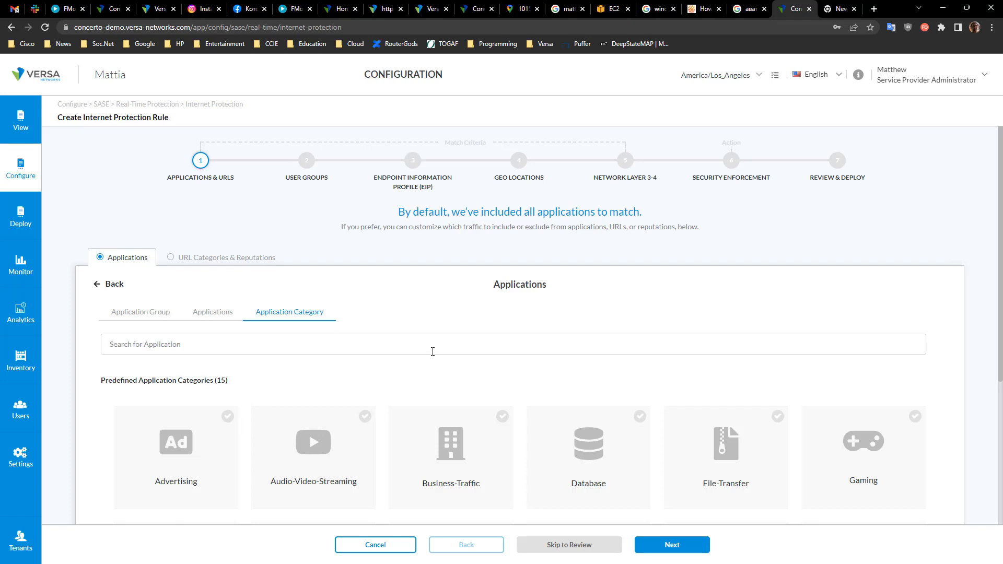
scroll(371, 329, "down", 5)
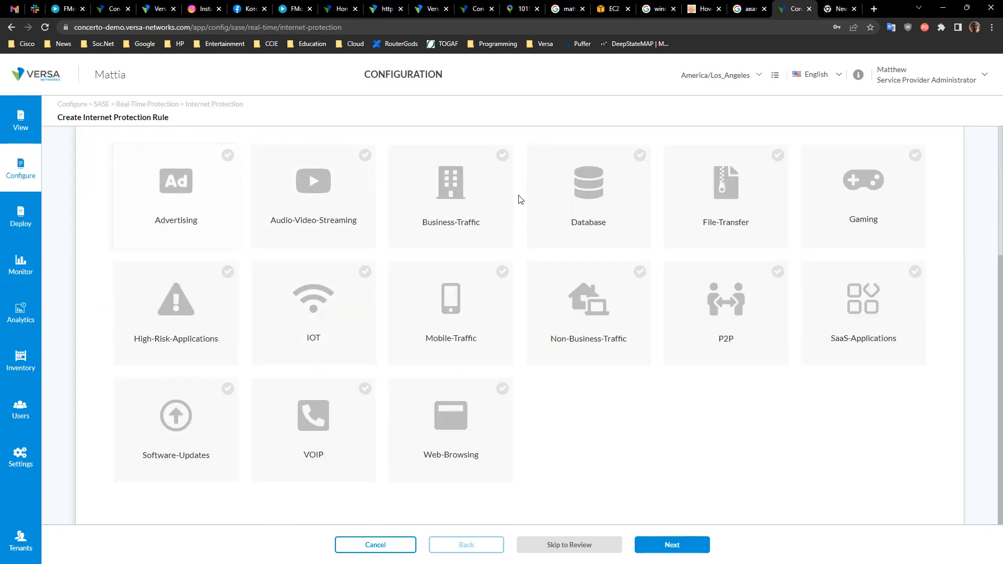
scroll(685, 332, "up", 5)
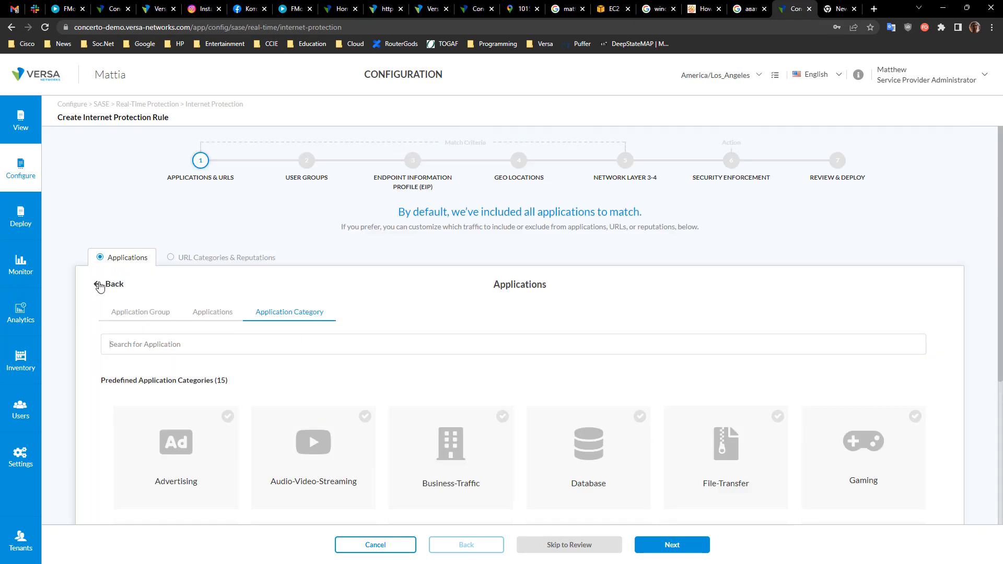
left_click(100, 286)
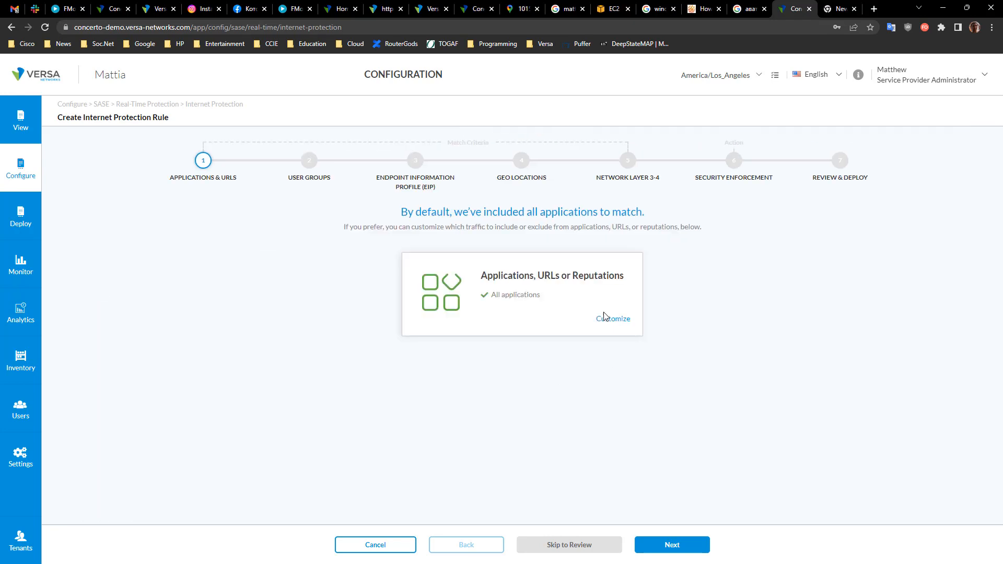
Step: Advance to the user groups step, view the user groups and users lists, then cancel the rule
left_click(686, 551)
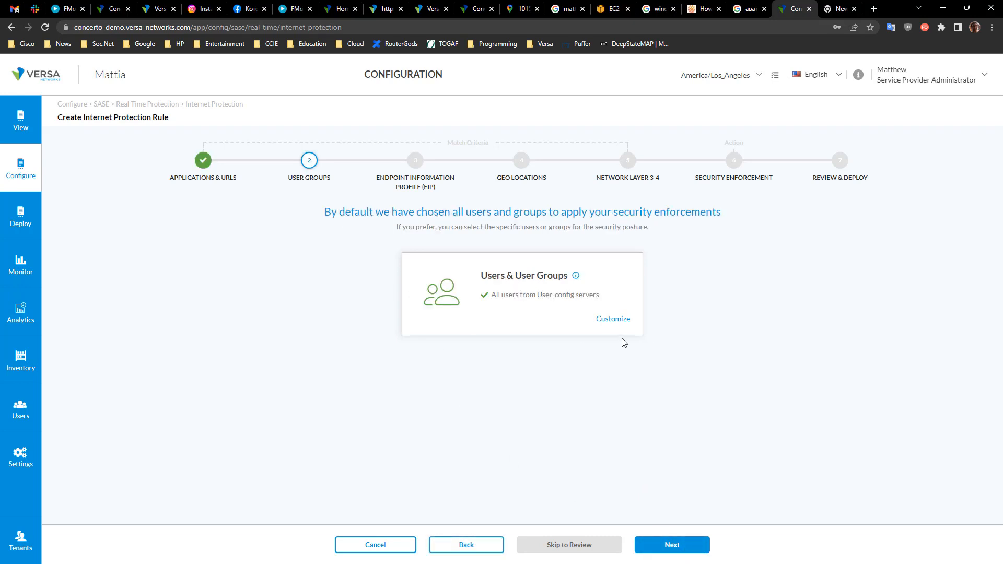
left_click(613, 319)
scroll(169, 375, "down", 1)
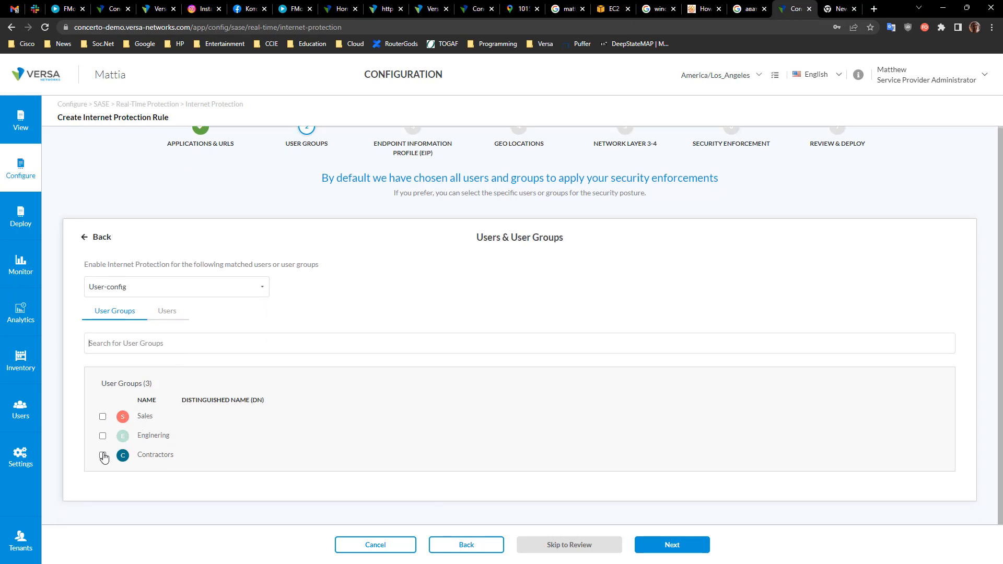
left_click(172, 320)
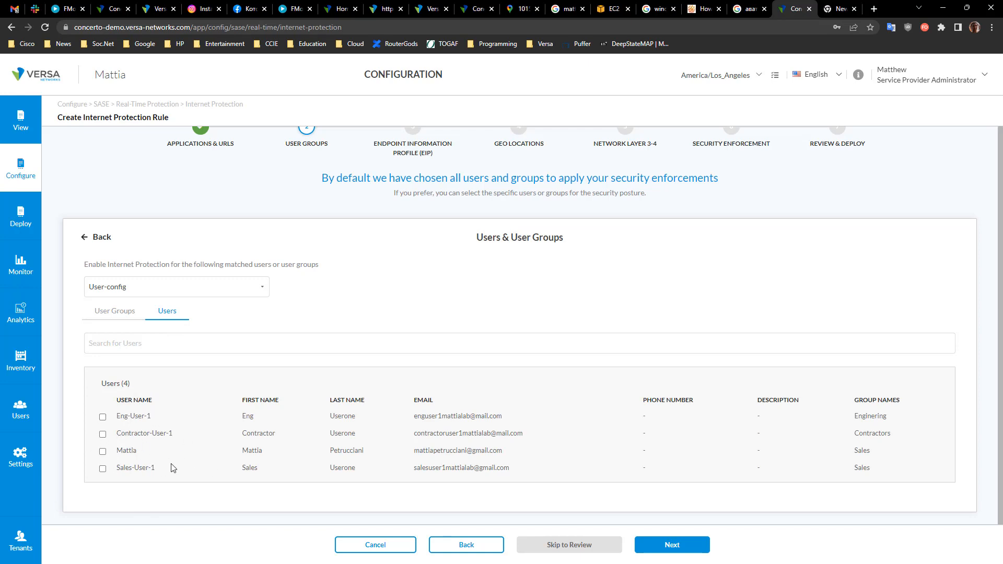
left_click(401, 555)
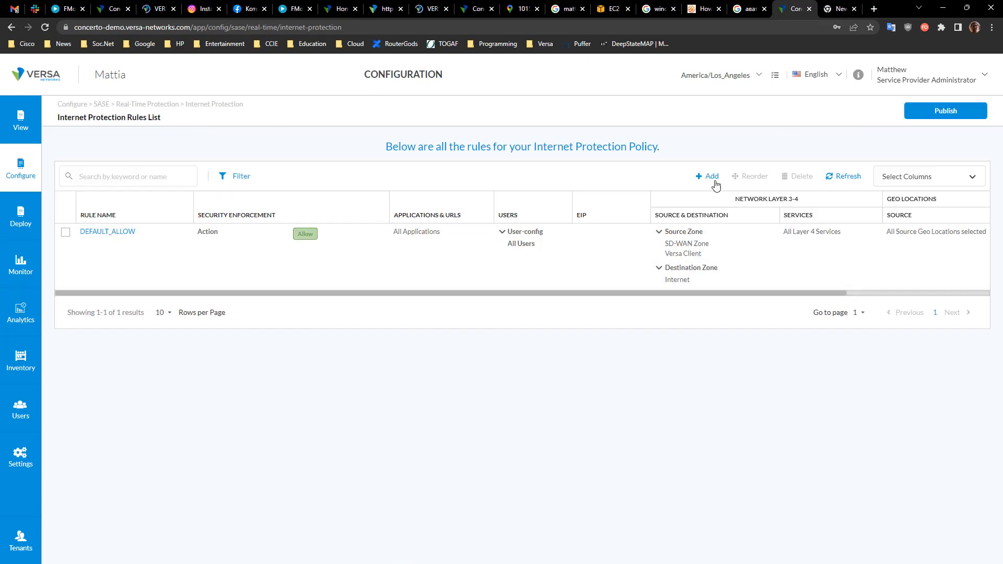
Step: Start another Internet Protection rule, advance to the Endpoint Information Profile step and create a new EIP profile
left_click(706, 178)
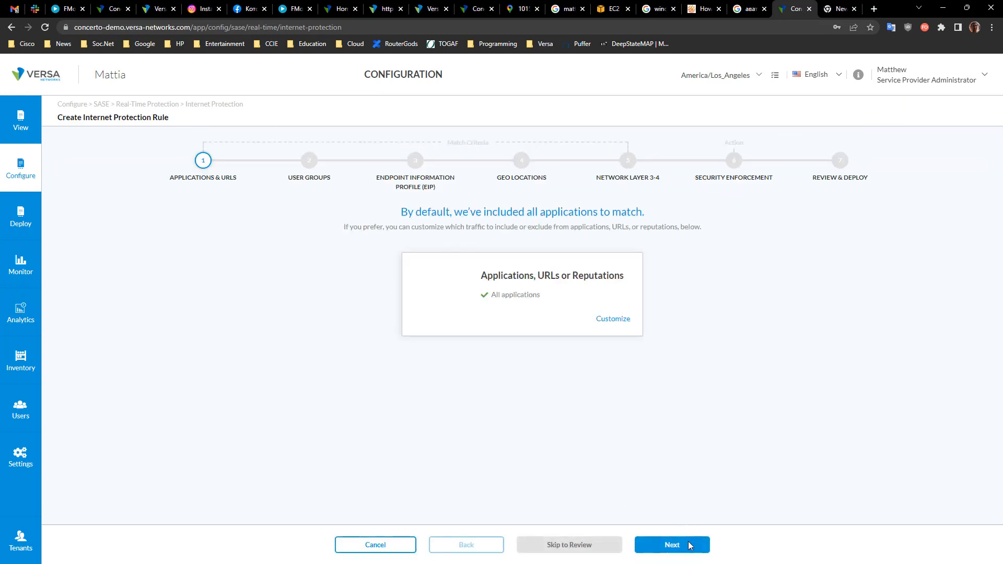
left_click(678, 546)
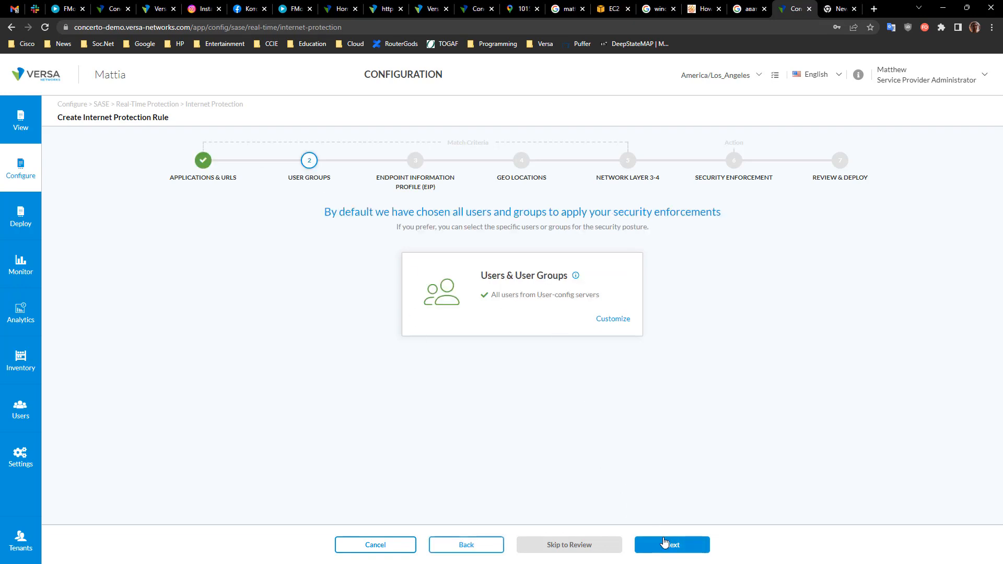
left_click(679, 545)
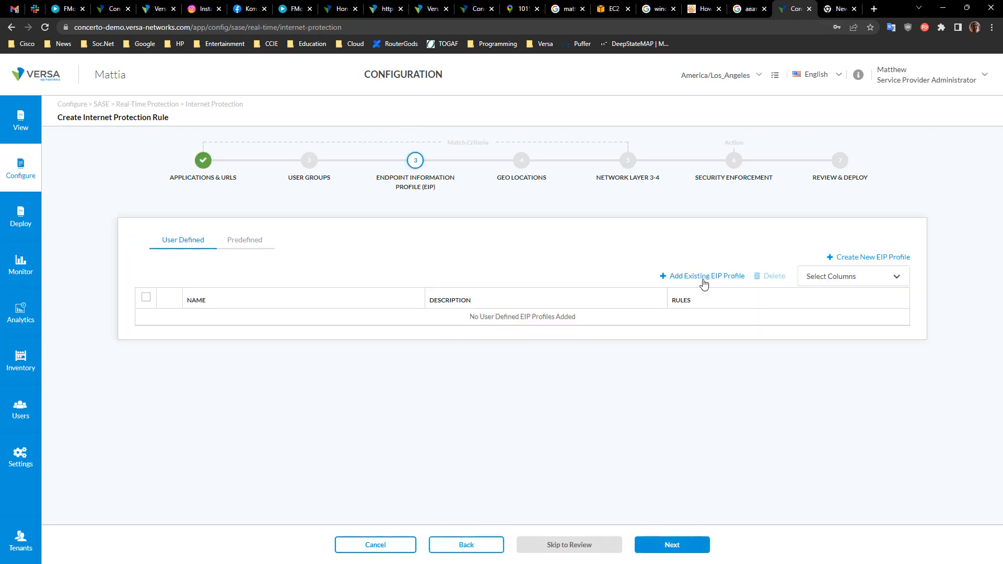
left_click(861, 258)
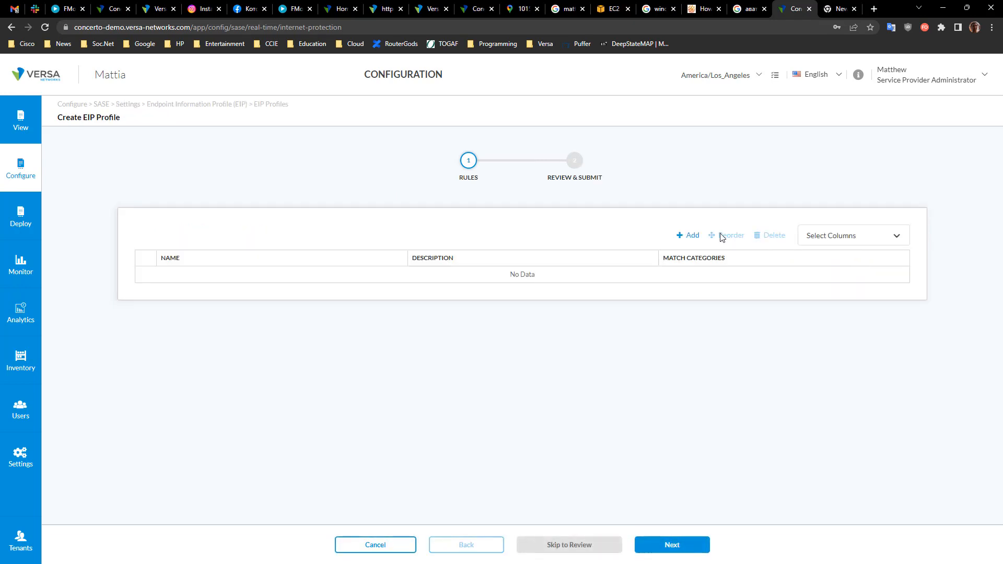
Step: Add an EIP rule with an object in the Browser category, then cancel the object
left_click(692, 235)
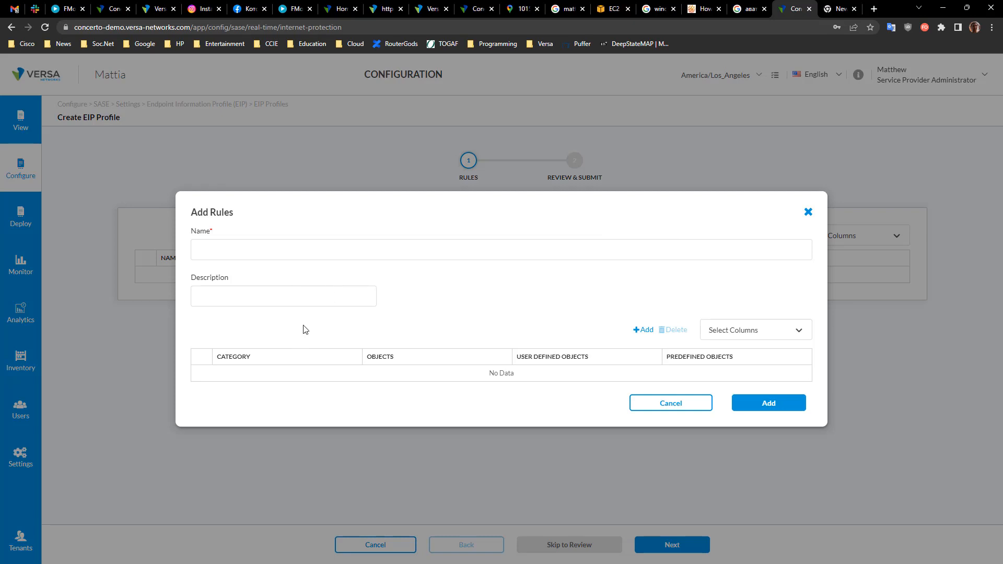
left_click(641, 334)
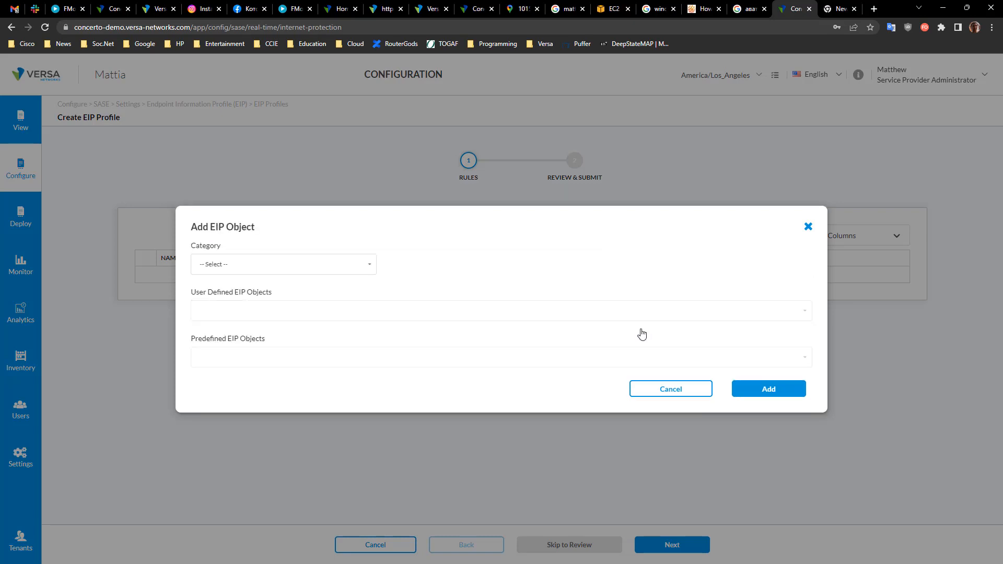
left_click(235, 265)
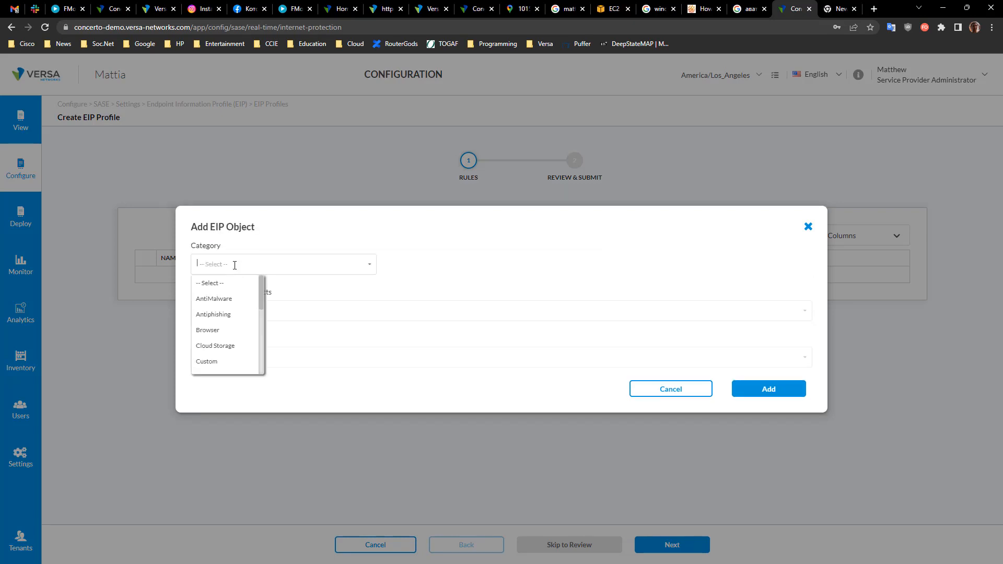
left_click(223, 331)
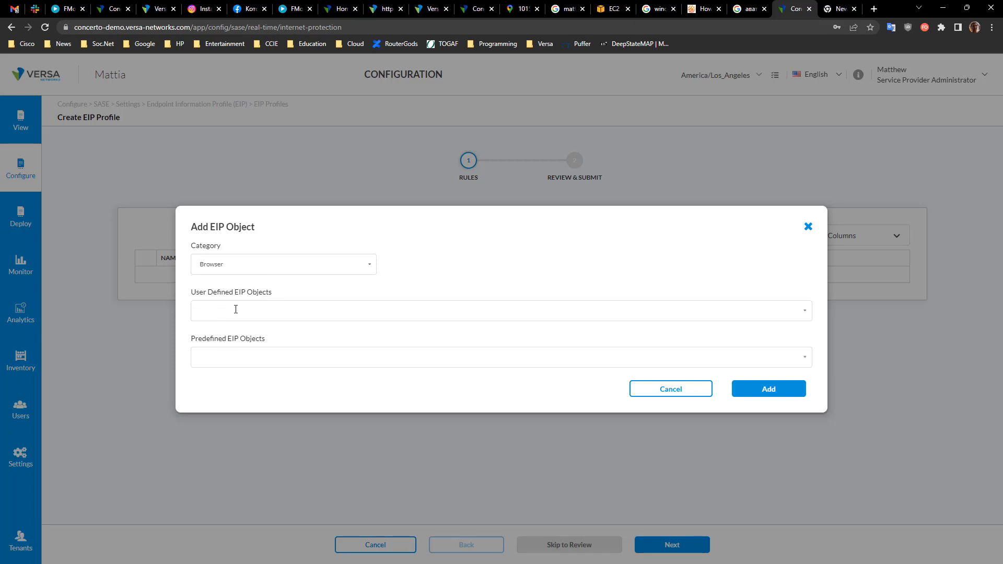
left_click(235, 309)
left_click(330, 290)
left_click(680, 396)
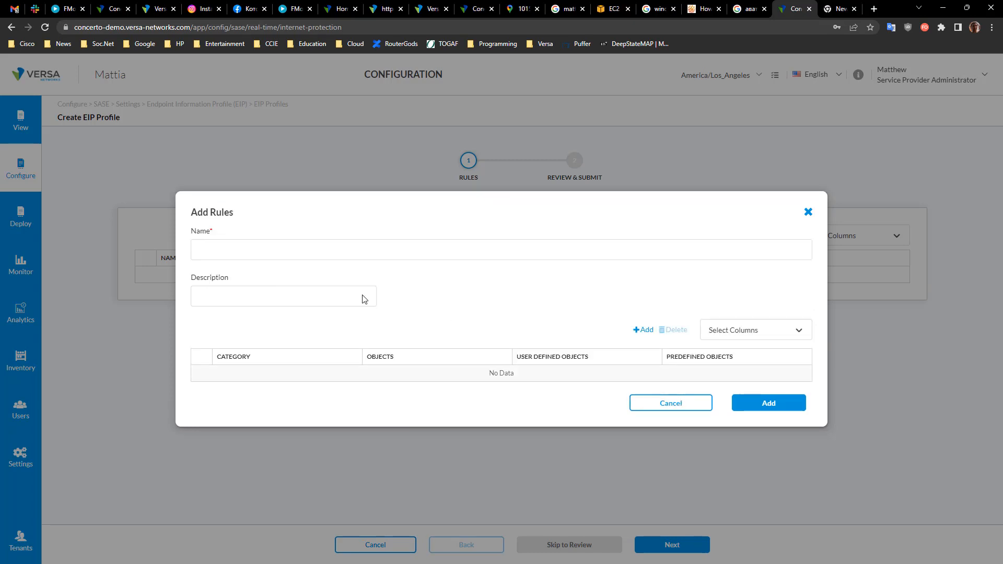
Step: Open a new EIP object, browse the available categories, then cancel the object and rule dialogs
left_click(645, 331)
left_click(213, 257)
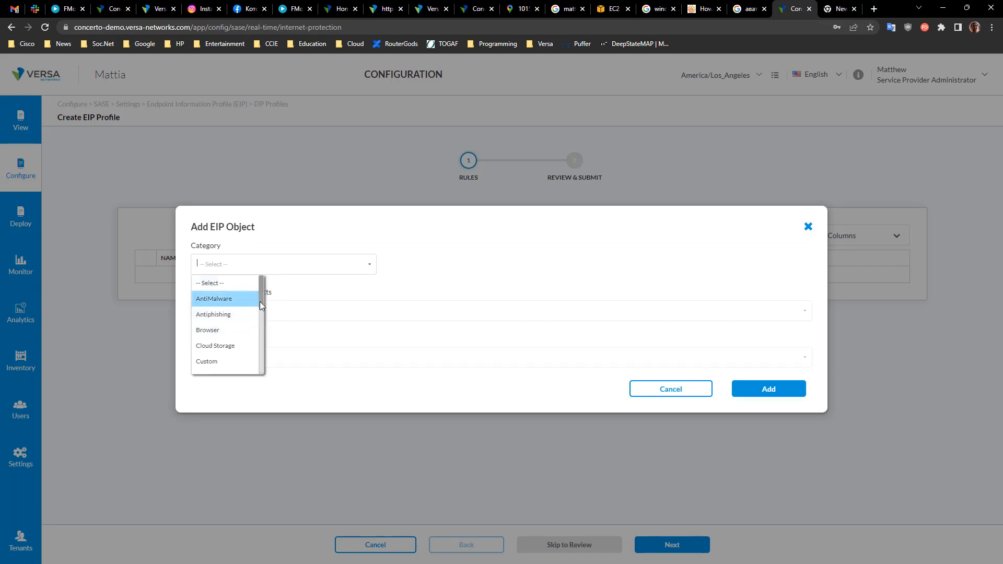
left_click_drag(261, 298, 266, 325)
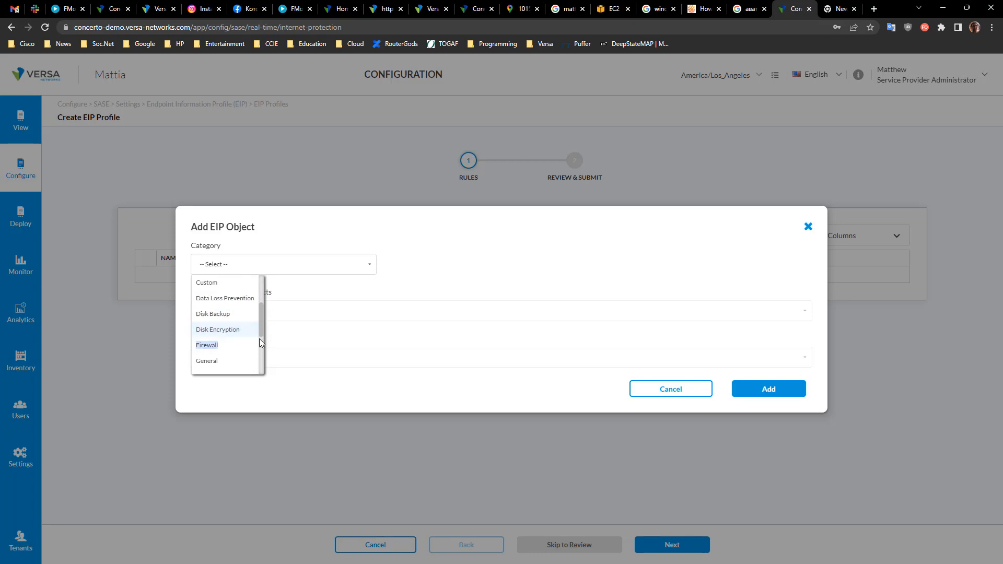
left_click_drag(261, 325, 261, 345)
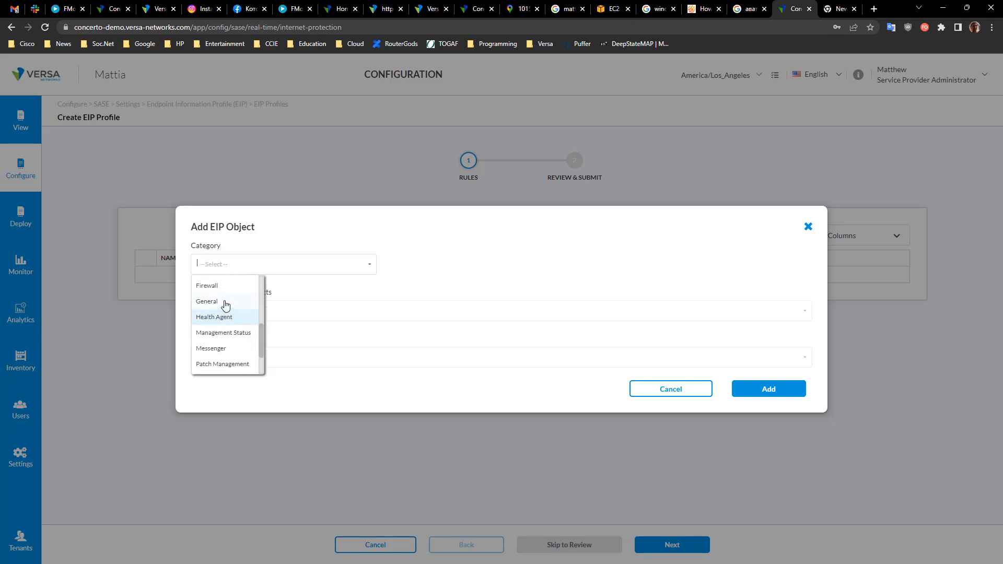
scroll(240, 336, "down", 2)
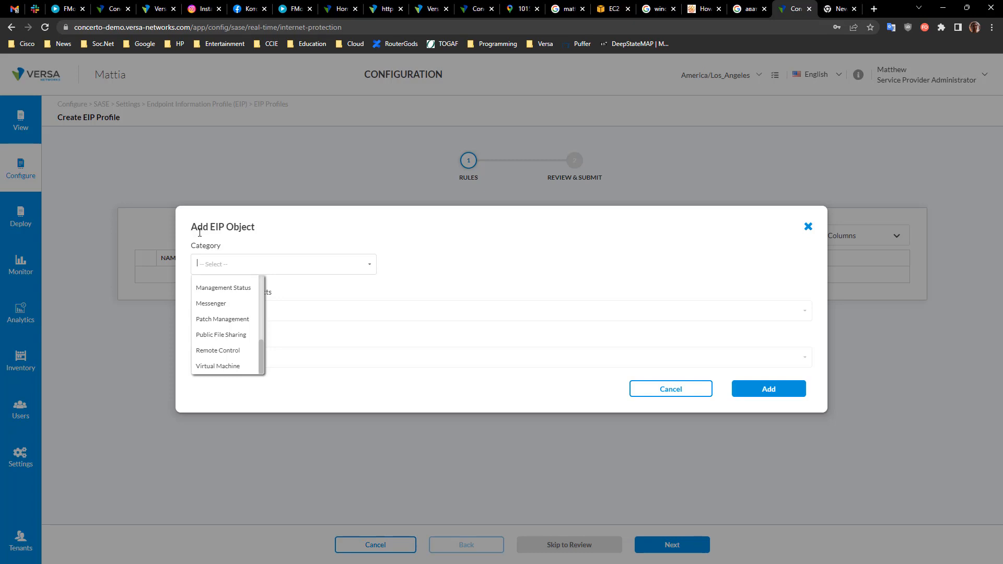
left_click_drag(191, 232, 273, 236)
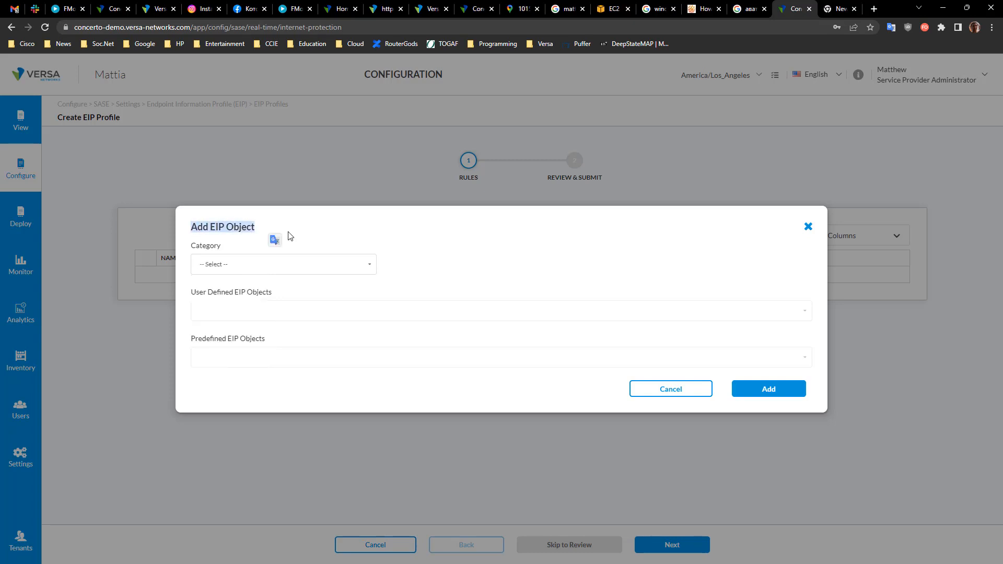
left_click(388, 262)
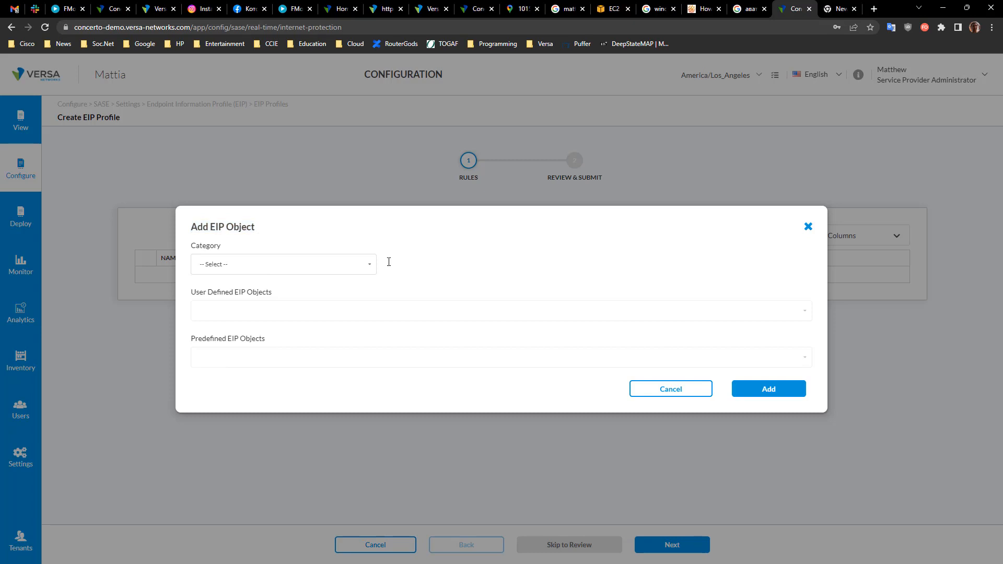
left_click(686, 394)
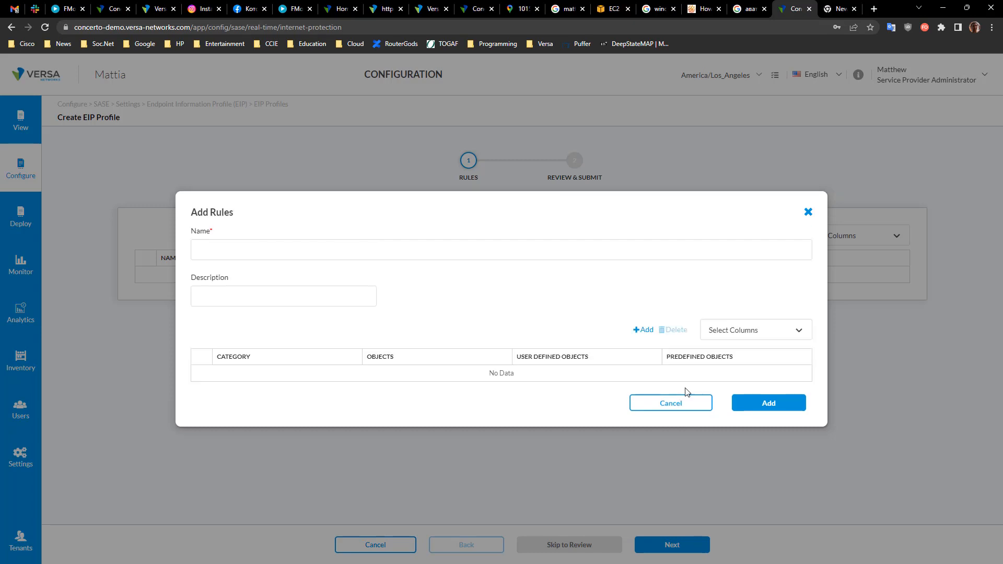
left_click(684, 402)
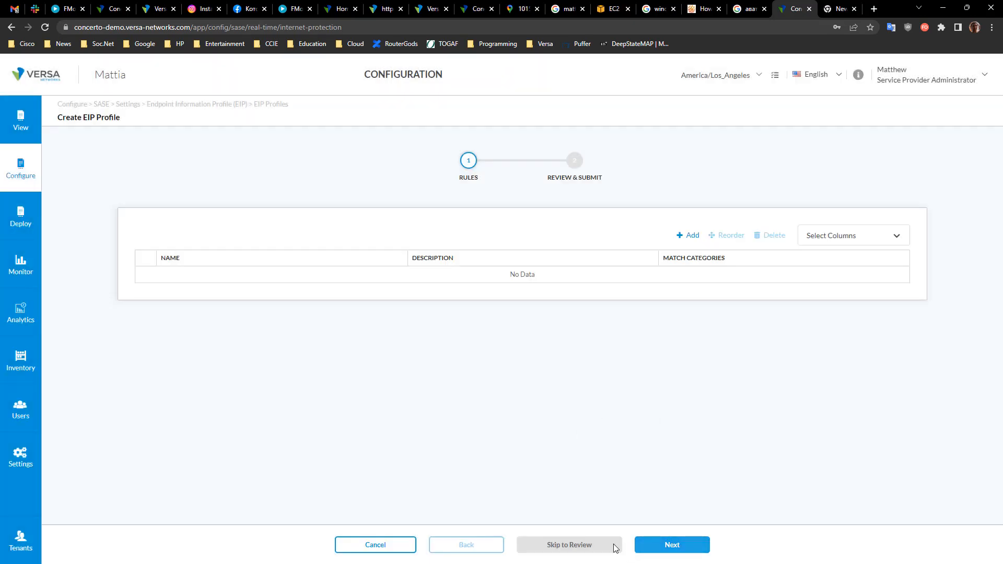
Step: Cancel the new EIP profile, advance to Geo Locations and customize the source geo location to Russia
left_click(406, 544)
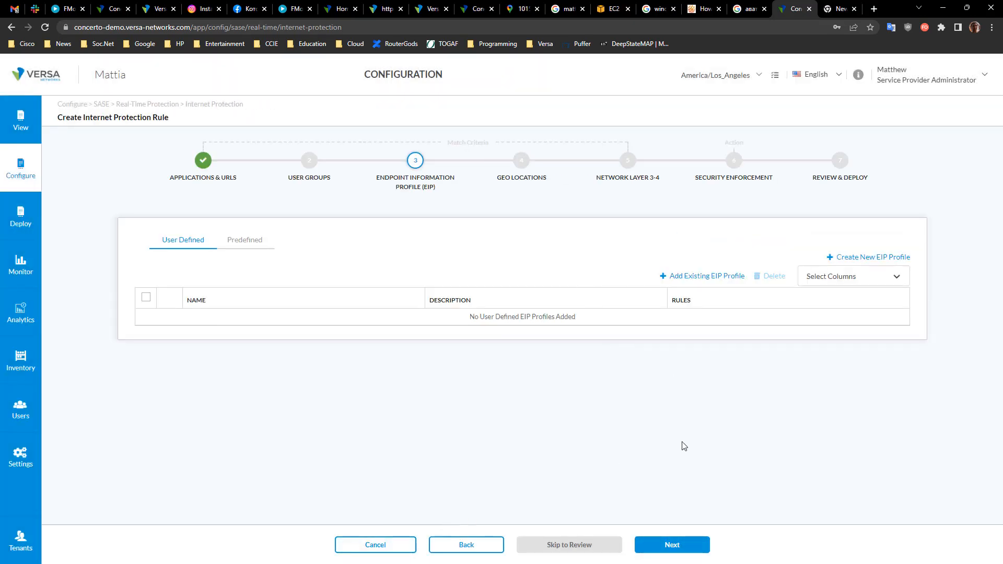
left_click(687, 550)
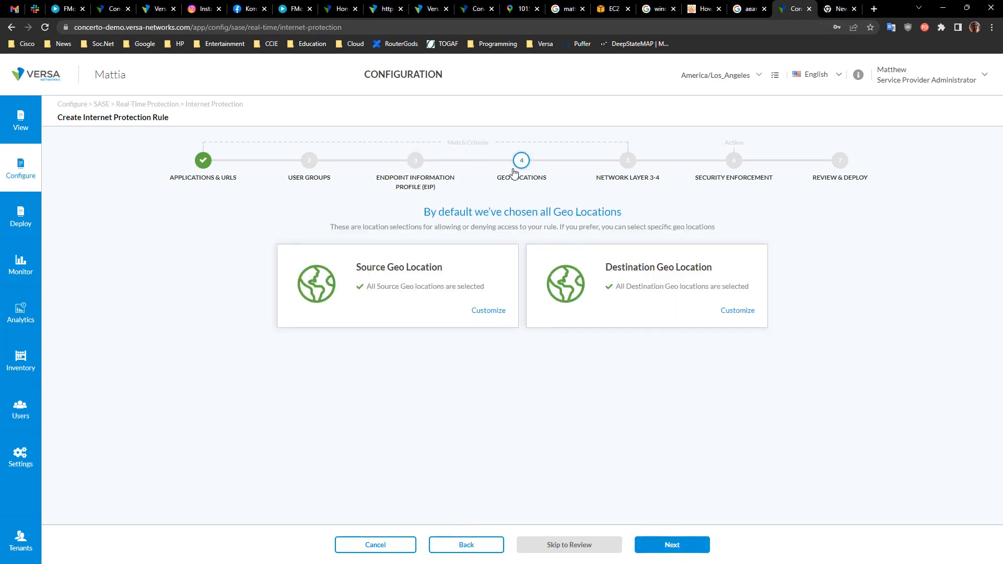
left_click(488, 311)
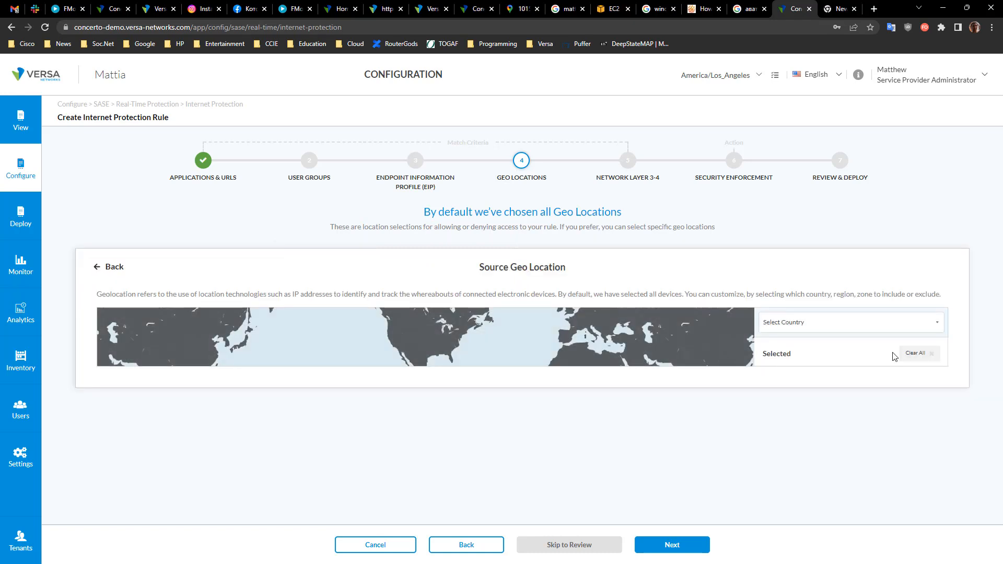
left_click(828, 323)
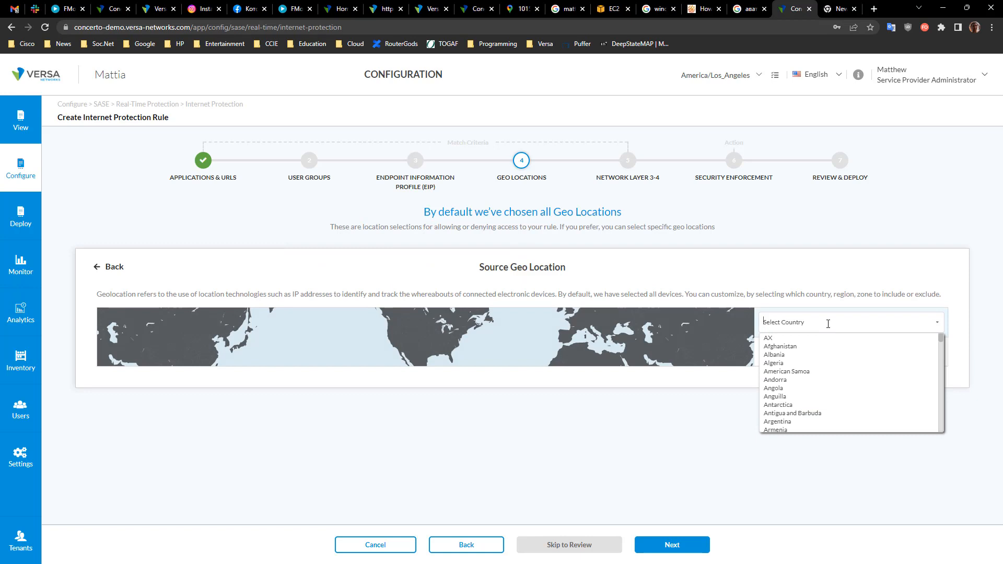
type("russ")
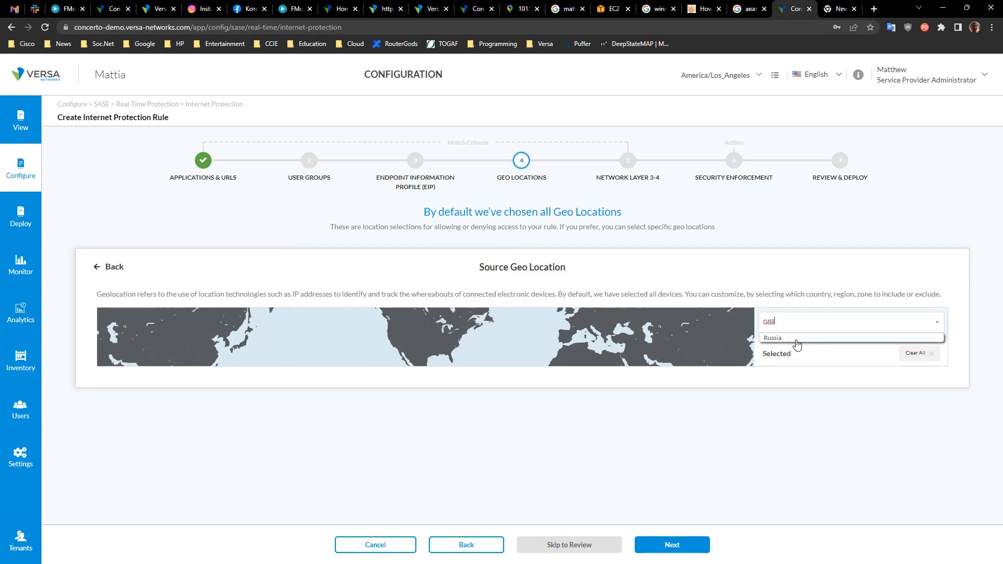
left_click(793, 339)
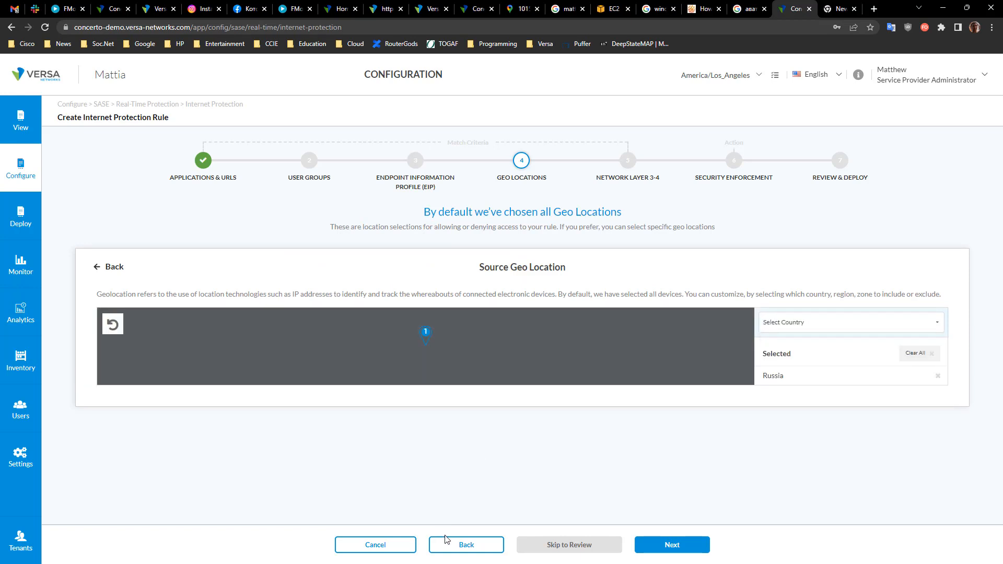
left_click(477, 555)
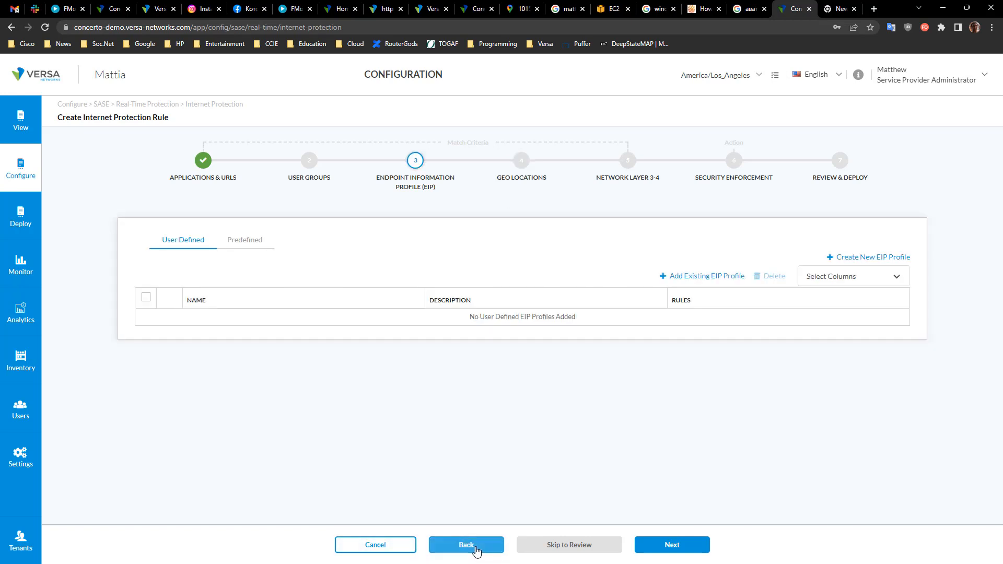
left_click(521, 162)
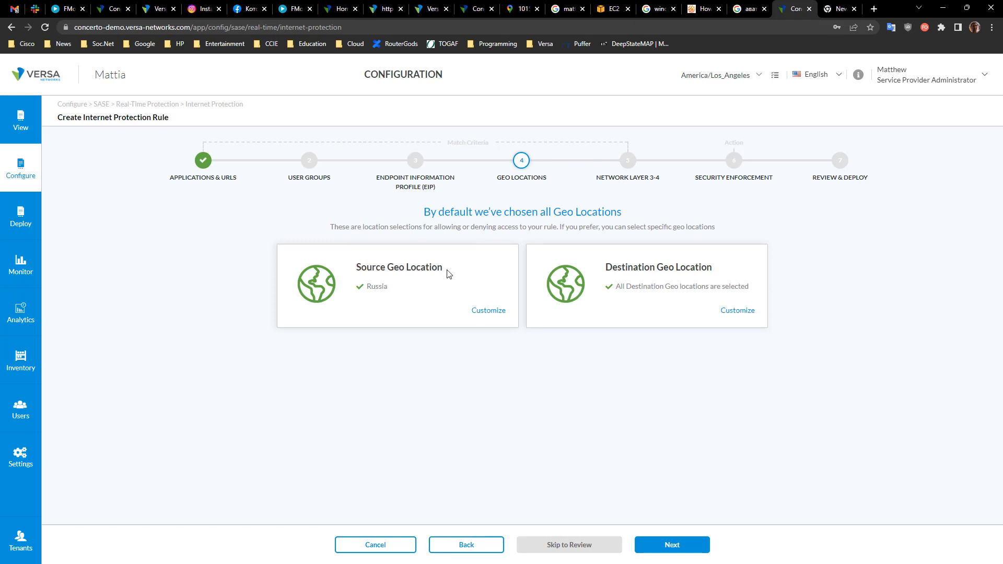
left_click_drag(357, 269, 457, 268)
left_click(499, 277)
left_click_drag(608, 270, 754, 278)
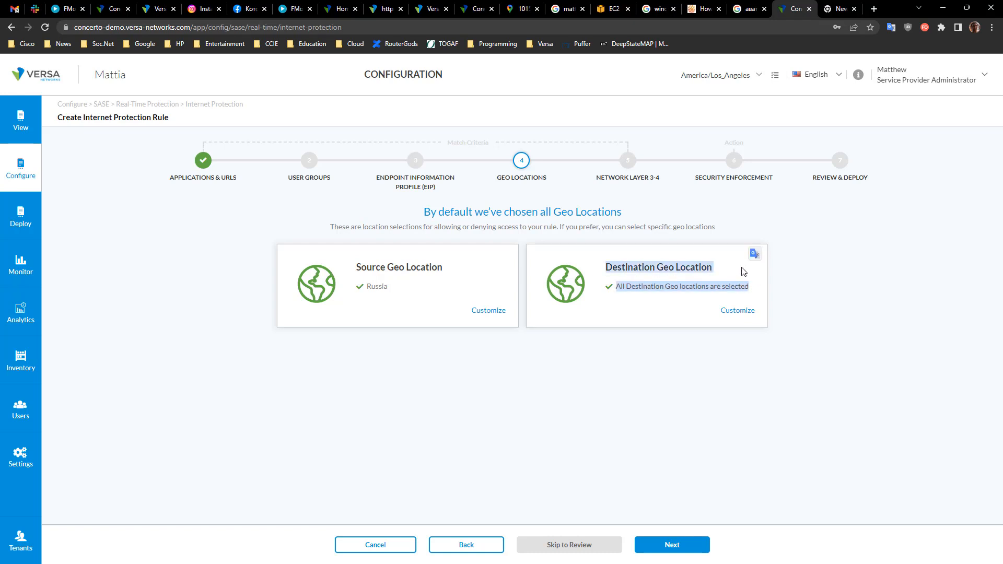
left_click(745, 269)
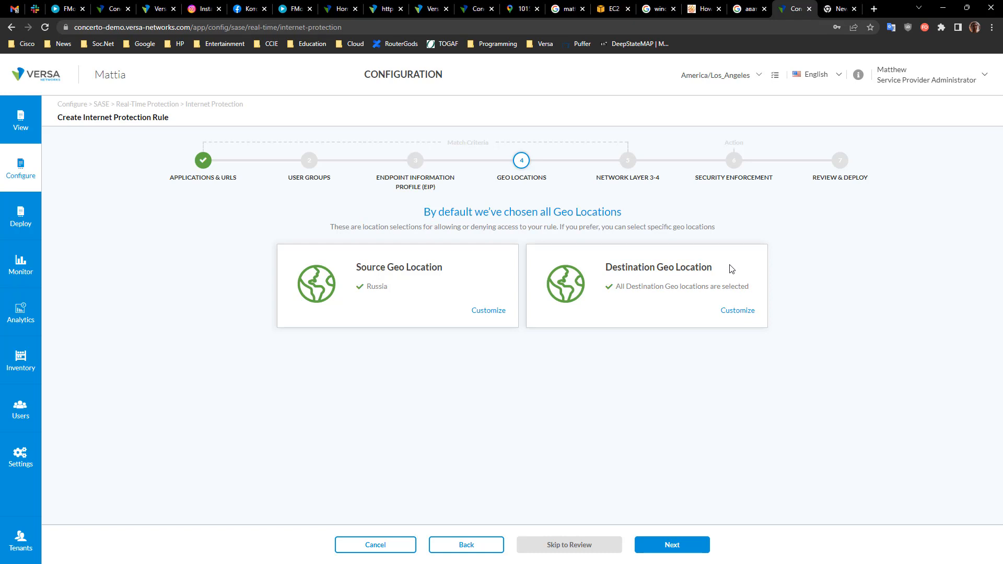
Step: Go to the Network Layer 3-4 step and review the source and destination traffic zones
left_click(629, 161)
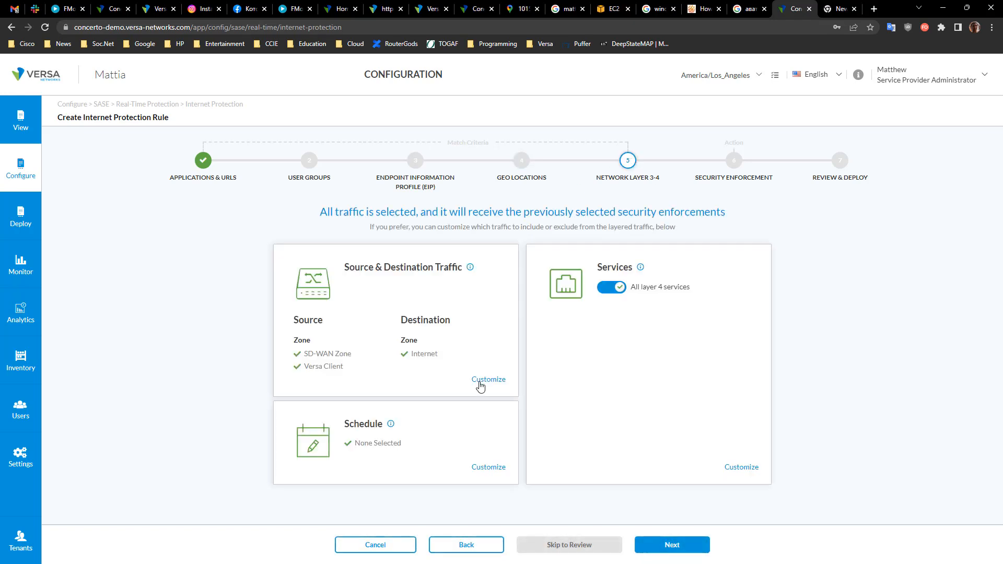
left_click_drag(351, 422, 407, 422)
left_click(456, 423)
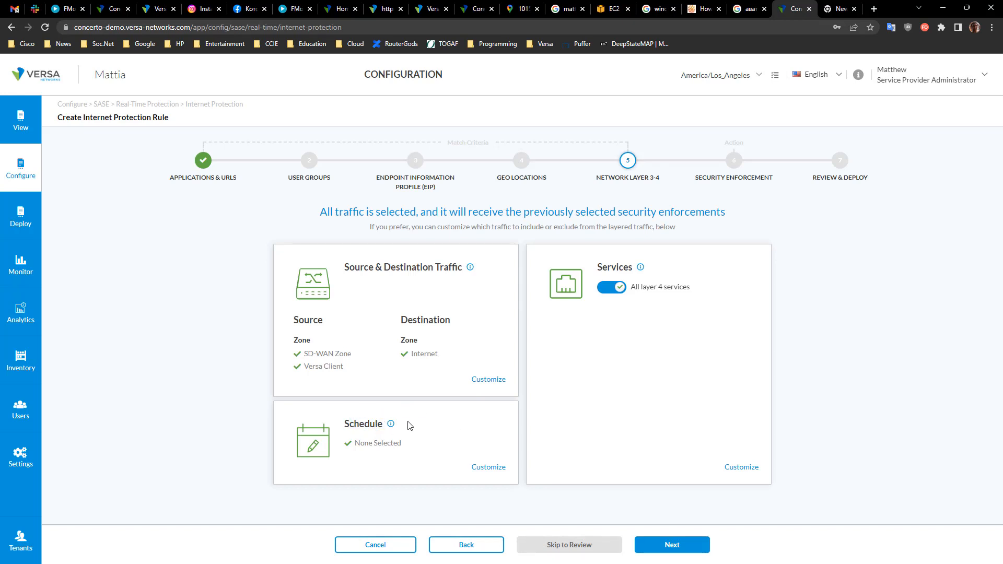
double_click(345, 426)
left_click(449, 439)
left_click_drag(300, 334, 294, 306)
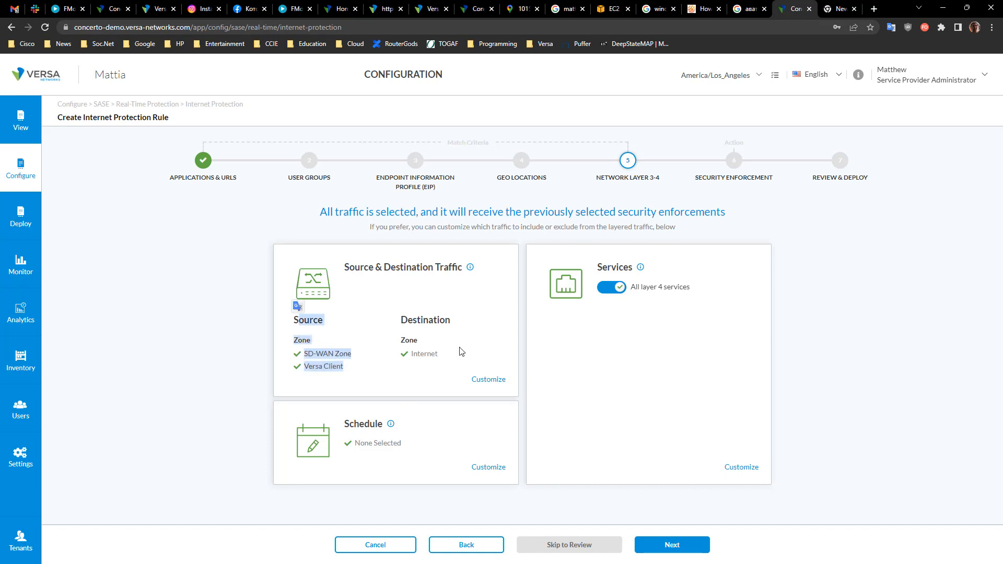
left_click(606, 322)
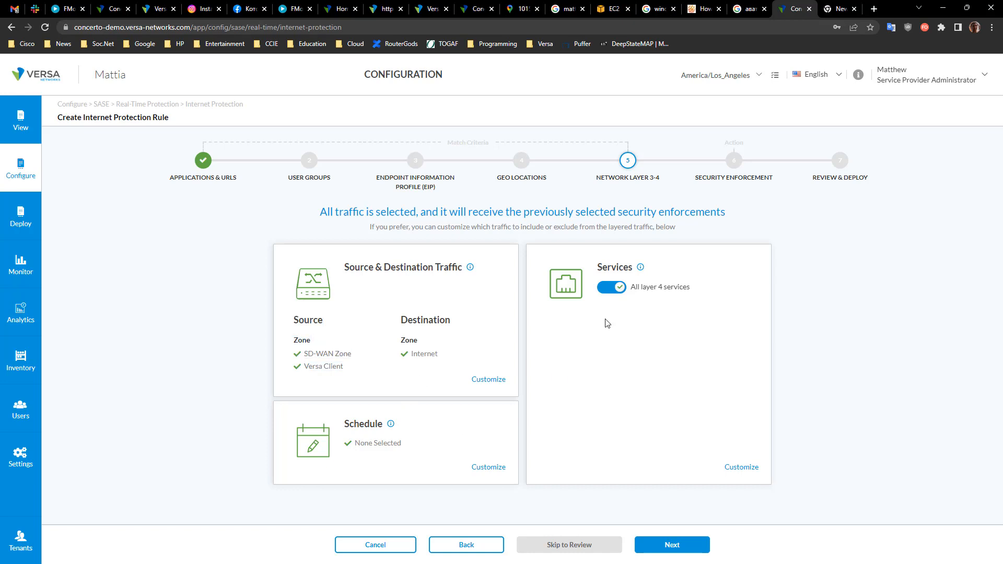
Step: Open the Services customization, browse the predefined services list, then go back
left_click(746, 469)
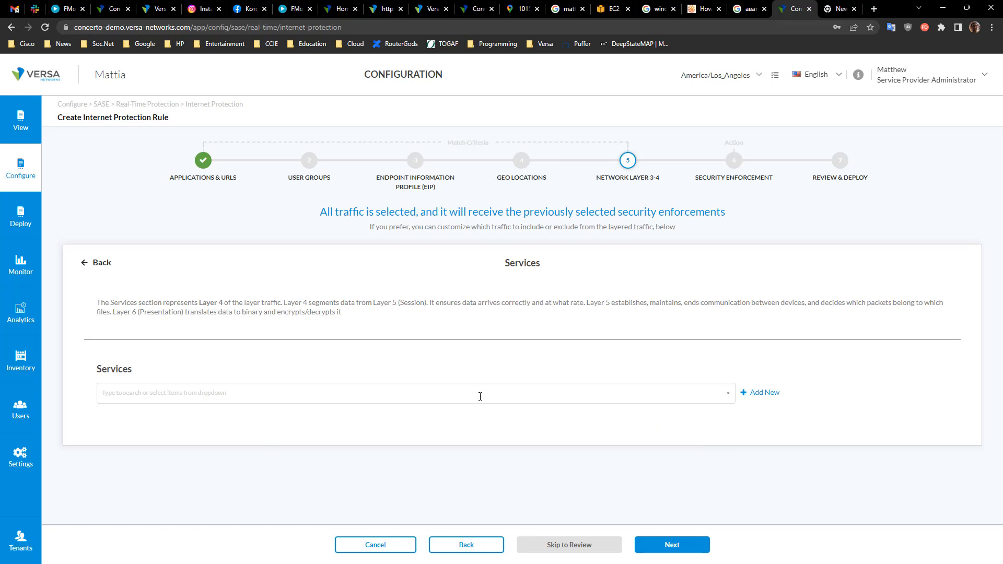
left_click(401, 395)
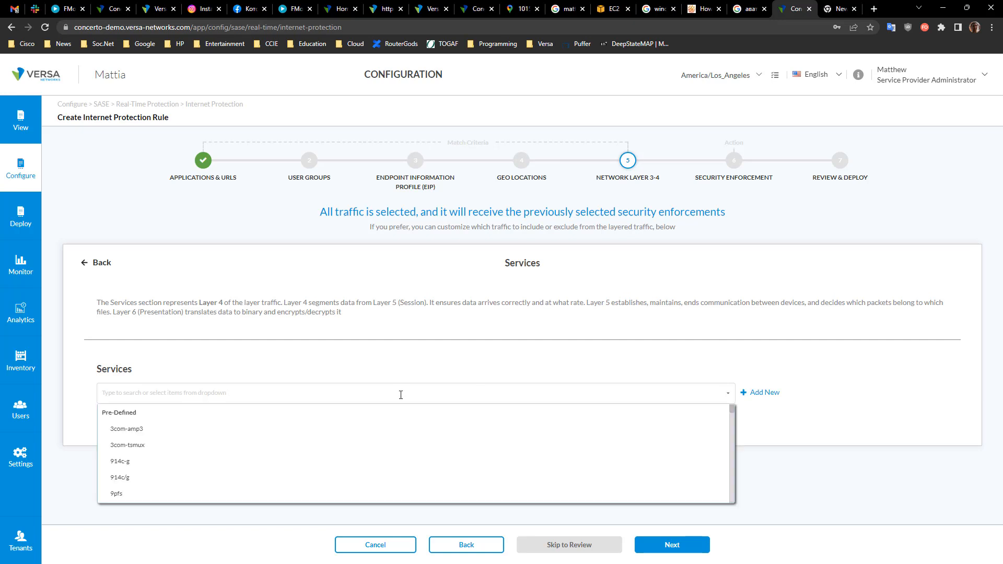
left_click(400, 394)
left_click(387, 395)
scroll(385, 429, "down", 10)
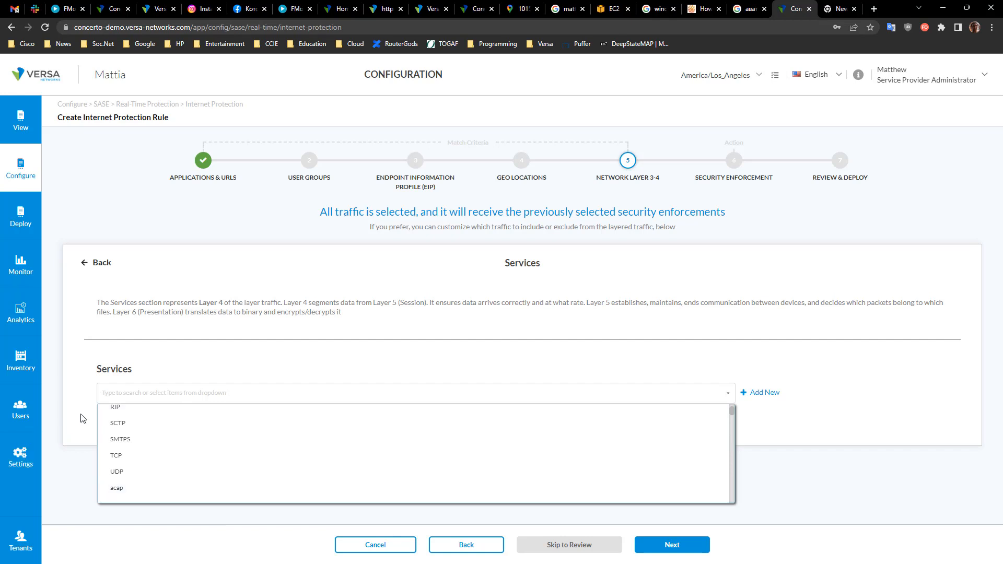
left_click(85, 263)
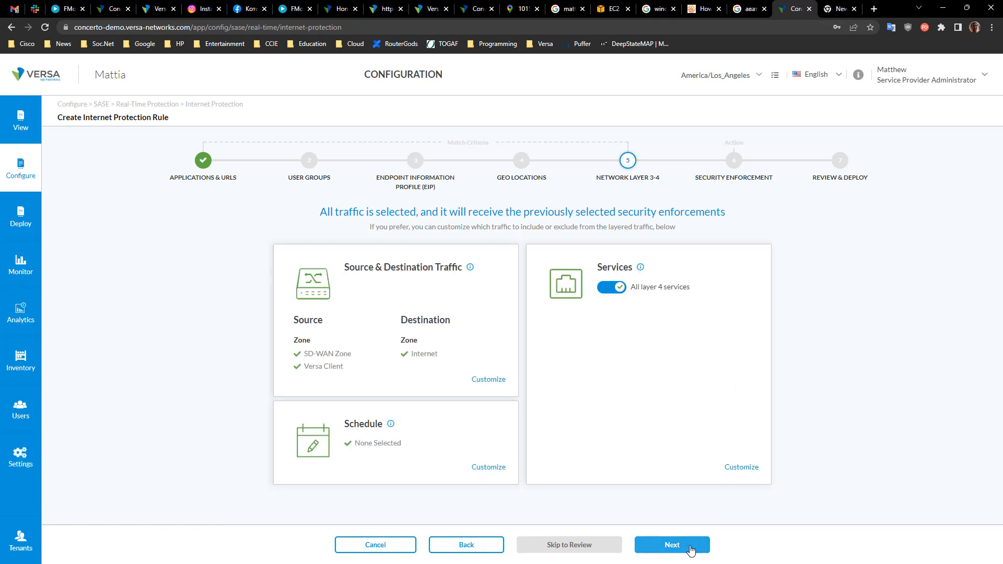
Step: Advance to the Security Enforcement step and choose the Profiles action
left_click(696, 545)
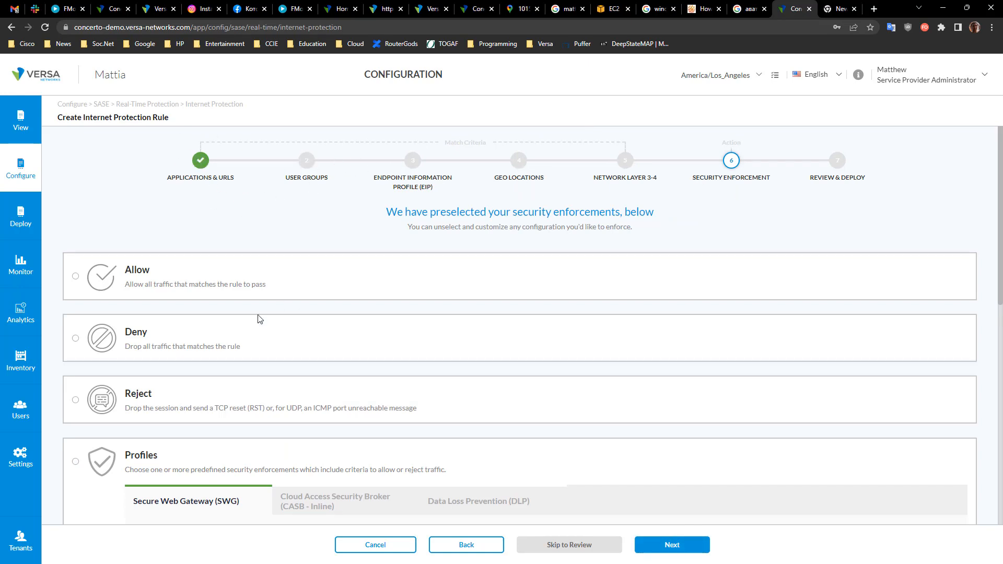
left_click(76, 277)
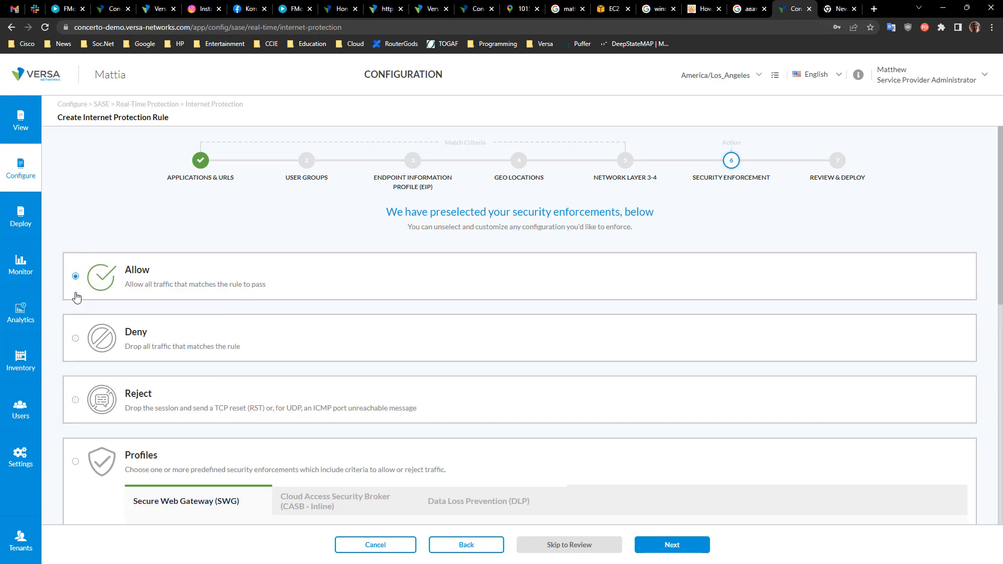
left_click(76, 339)
left_click(75, 400)
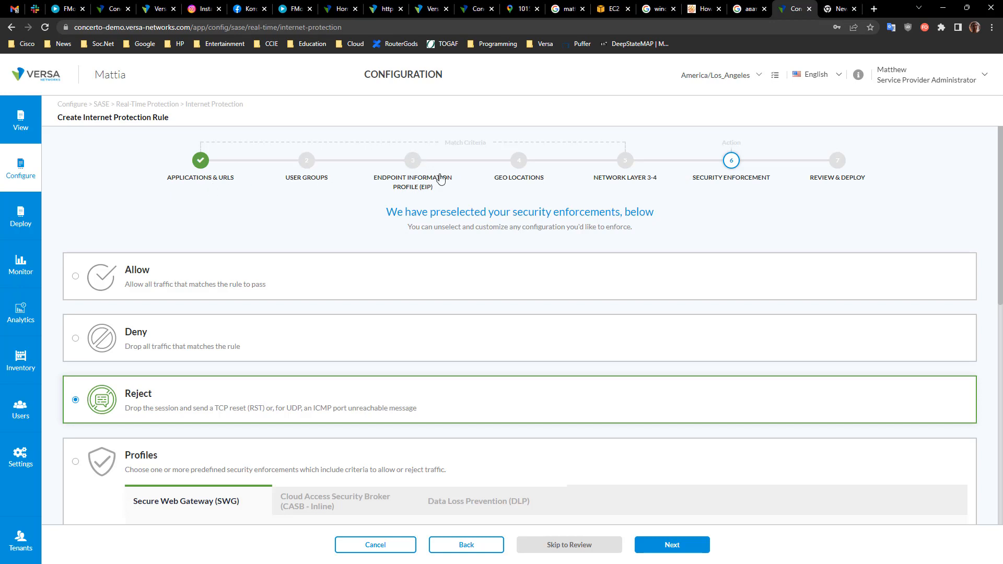
scroll(261, 402, "down", 2)
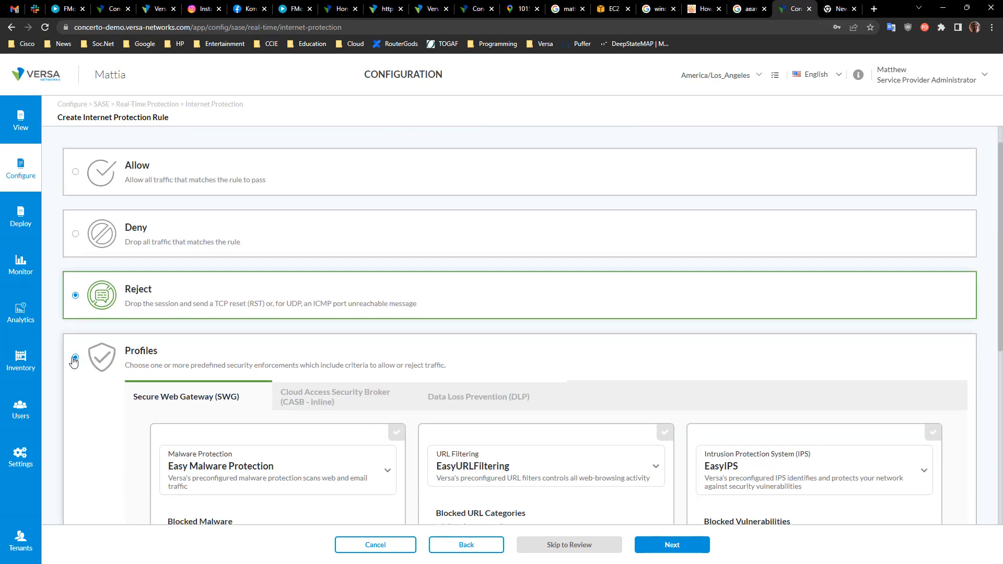
left_click(73, 359)
Step: Enable the Easy Malware Protection profile under Secure Web Gateway
scroll(292, 485, "down", 2)
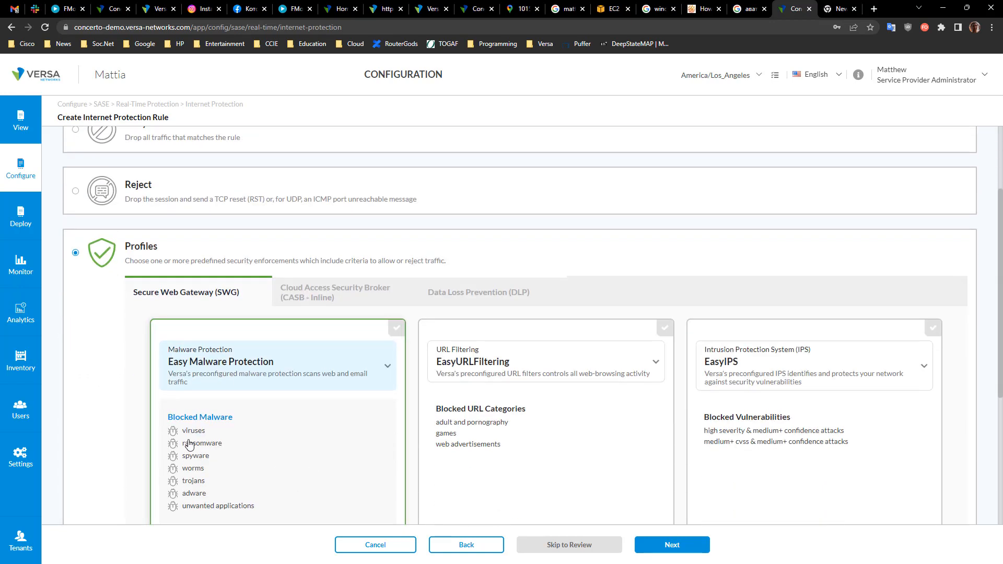
left_click(405, 329)
scroll(741, 481, "down", 5)
scroll(820, 256, "up", 4)
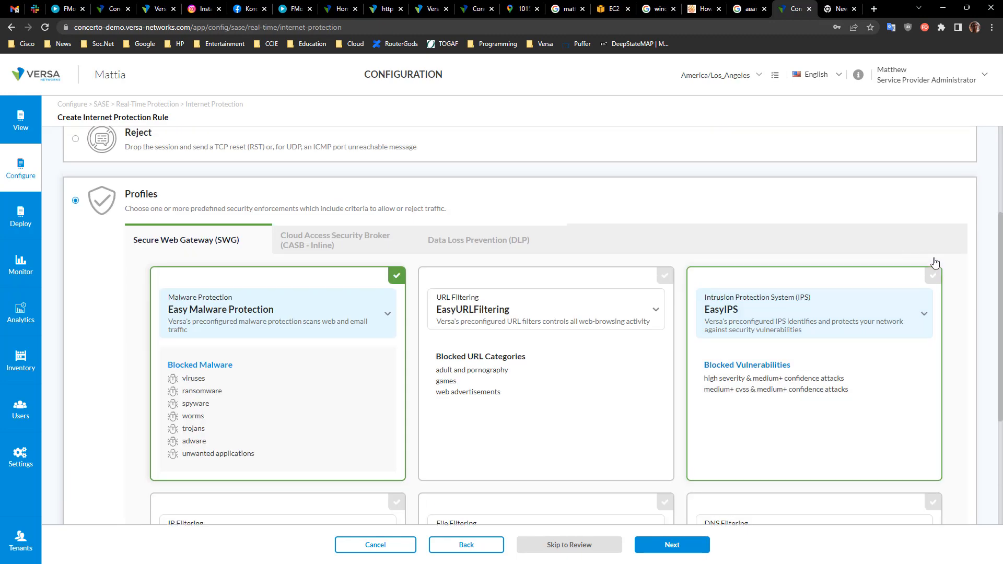
Step: Set the Intrusion Protection System profile to Versa Branch Protection and enable it
left_click(923, 316)
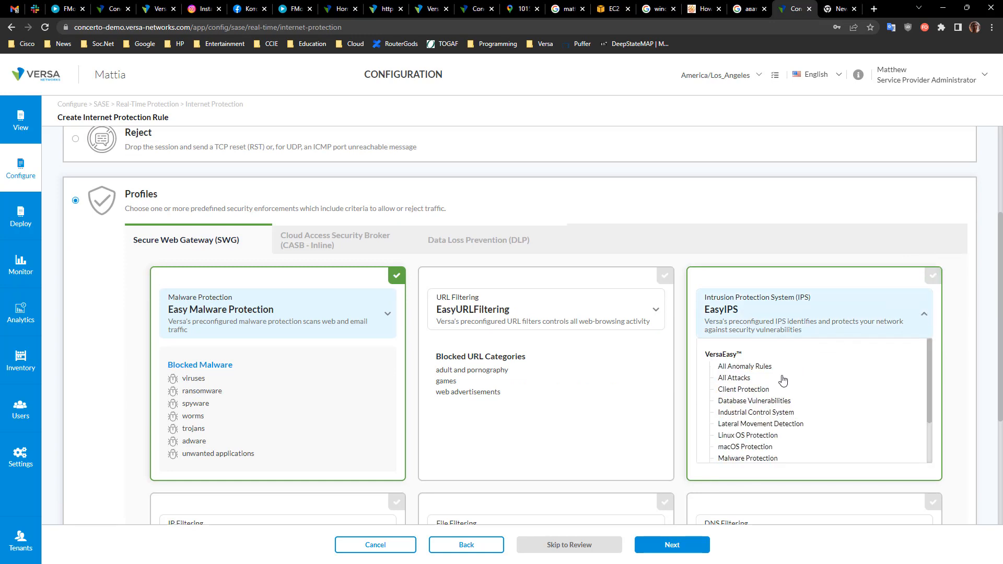
left_click(744, 378)
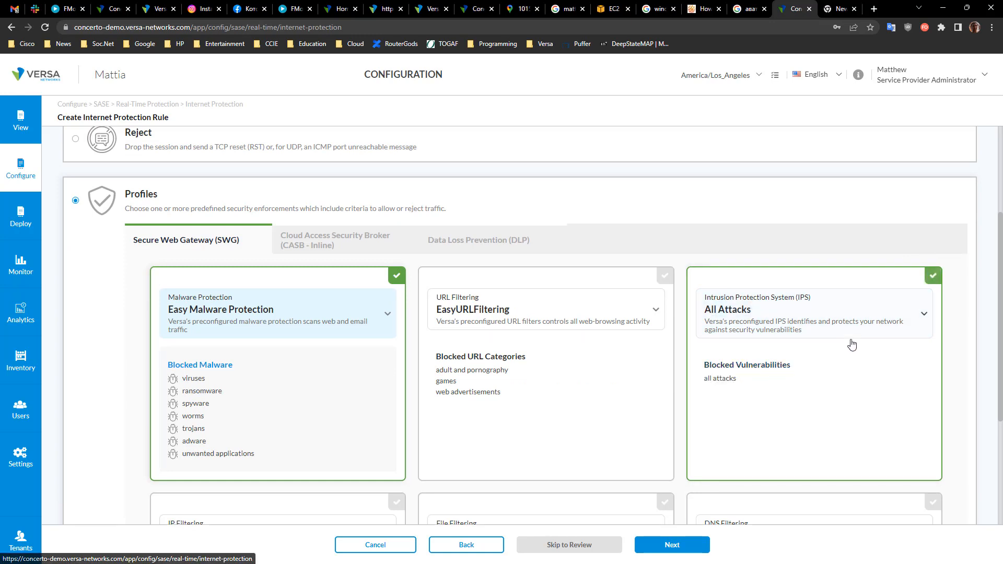
left_click(922, 316)
left_click(757, 437)
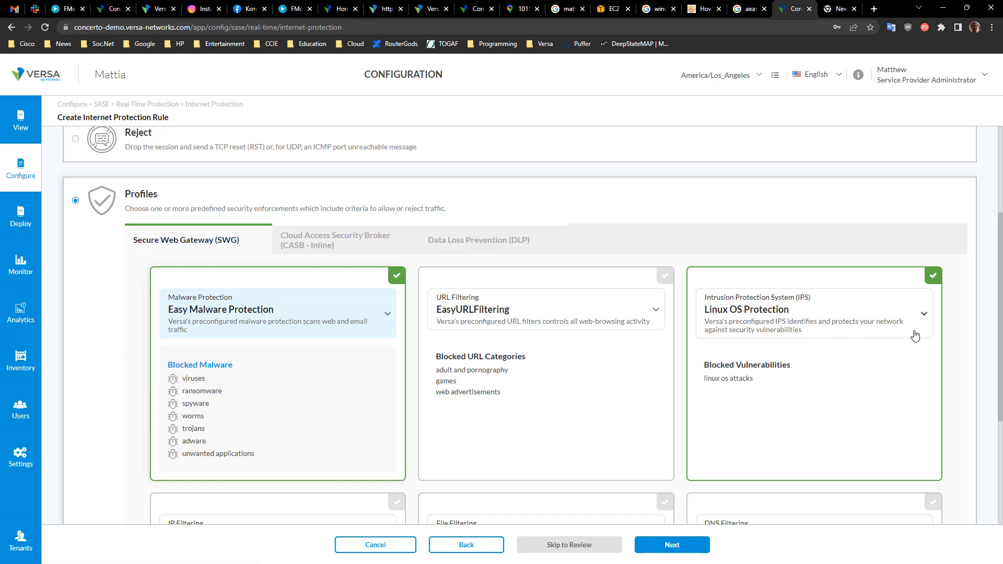
left_click(922, 316)
scroll(800, 393, "down", 1)
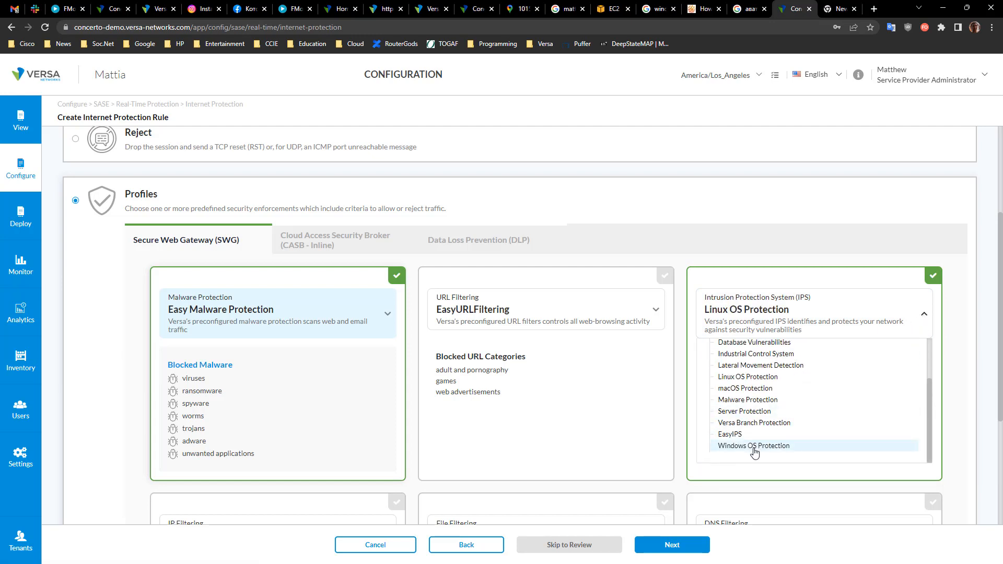
left_click(758, 423)
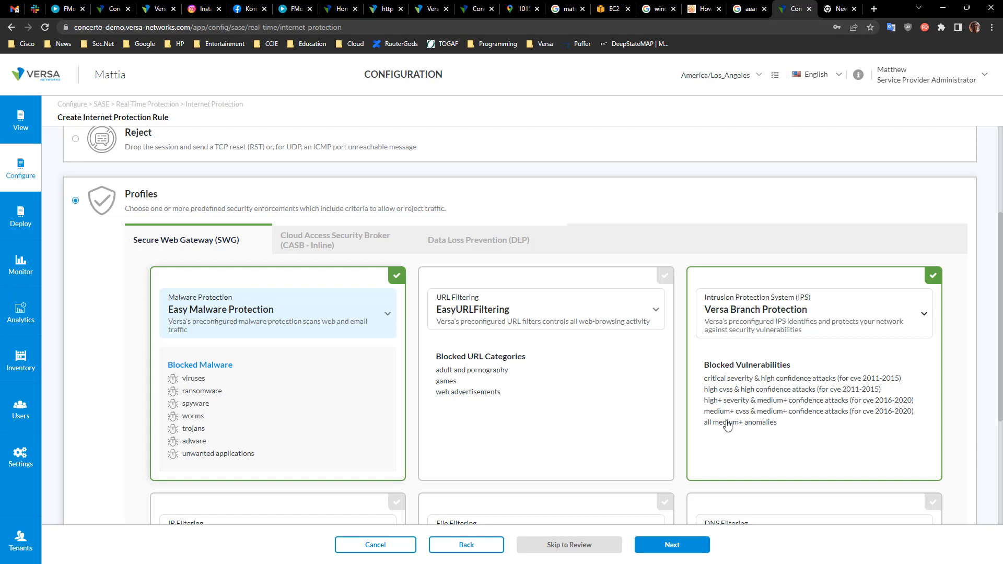
Step: Review the remaining Secure Web Gateway profiles and view the CASB and Data Loss Prevention tabs
scroll(687, 438, "down", 6)
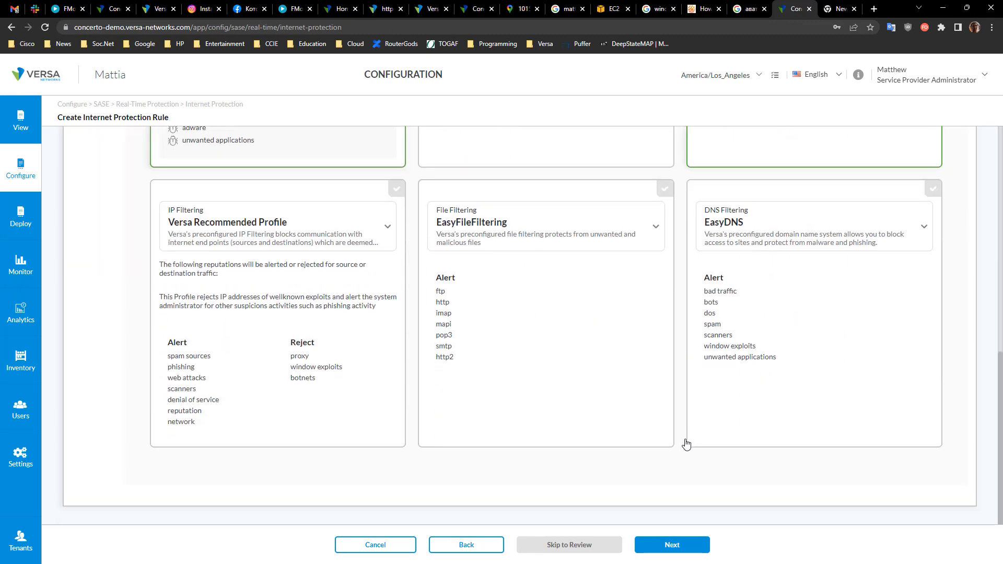
scroll(685, 443, "up", 2)
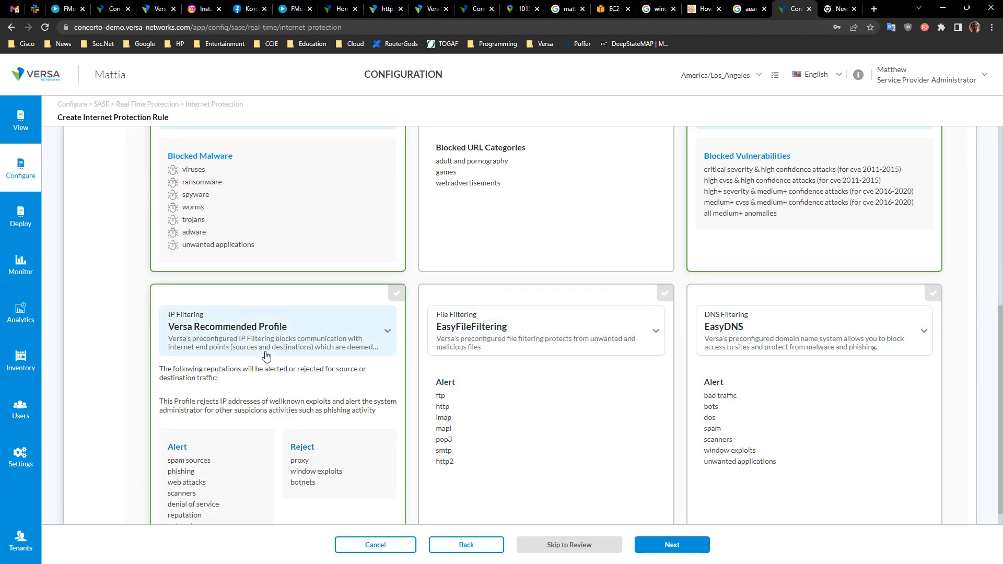
scroll(240, 355, "up", 2)
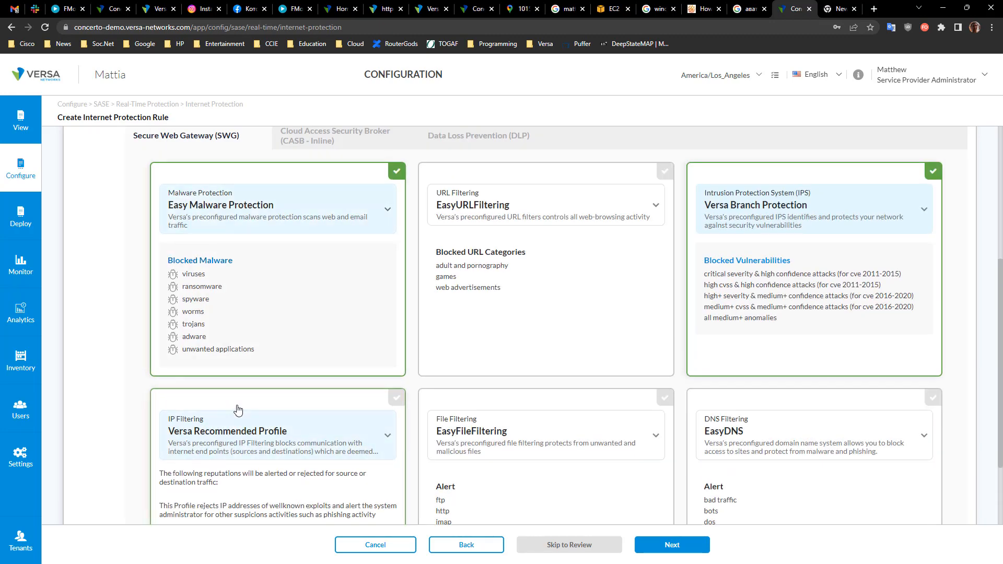
scroll(238, 410, "down", 4)
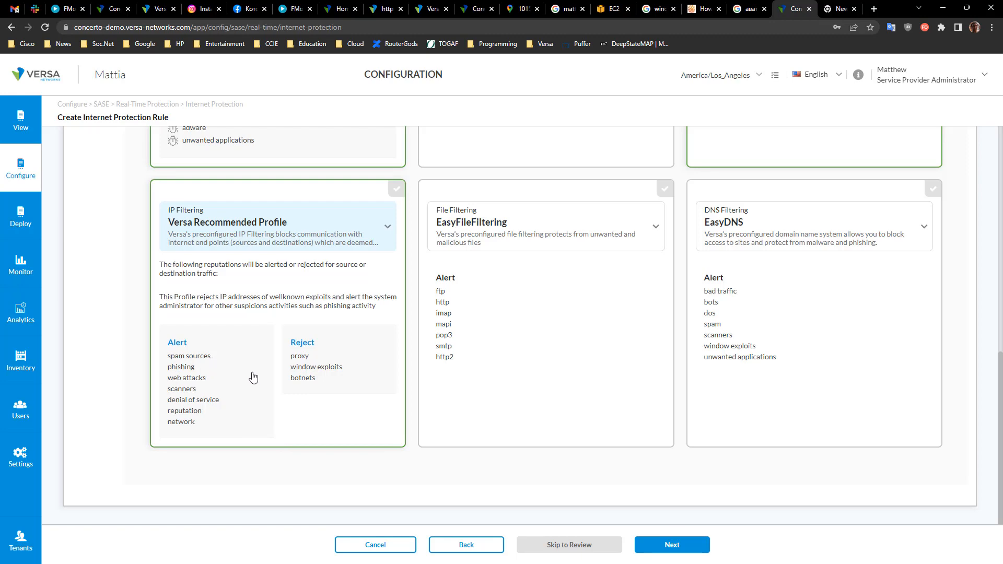
scroll(252, 377, "up", 9)
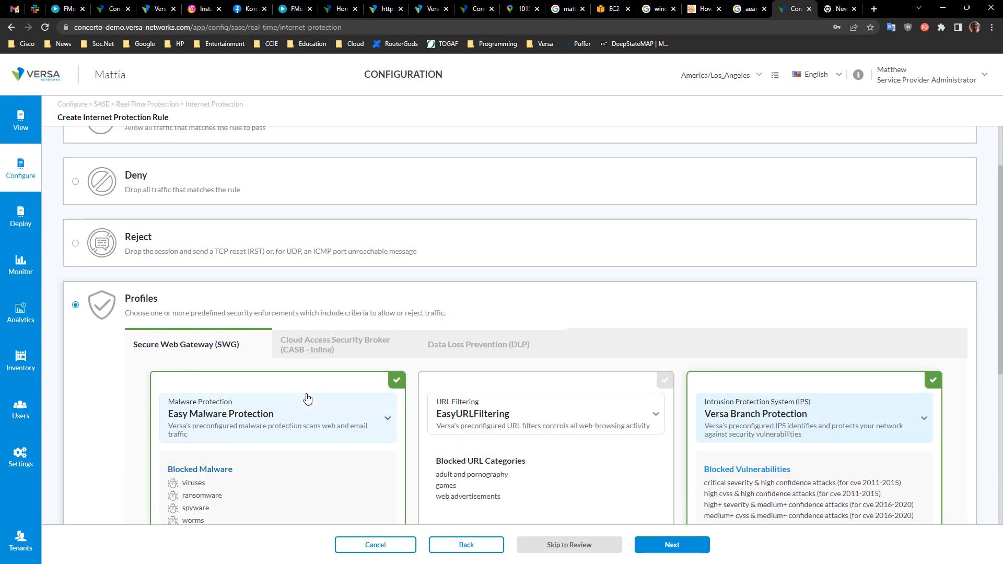
left_click(304, 348)
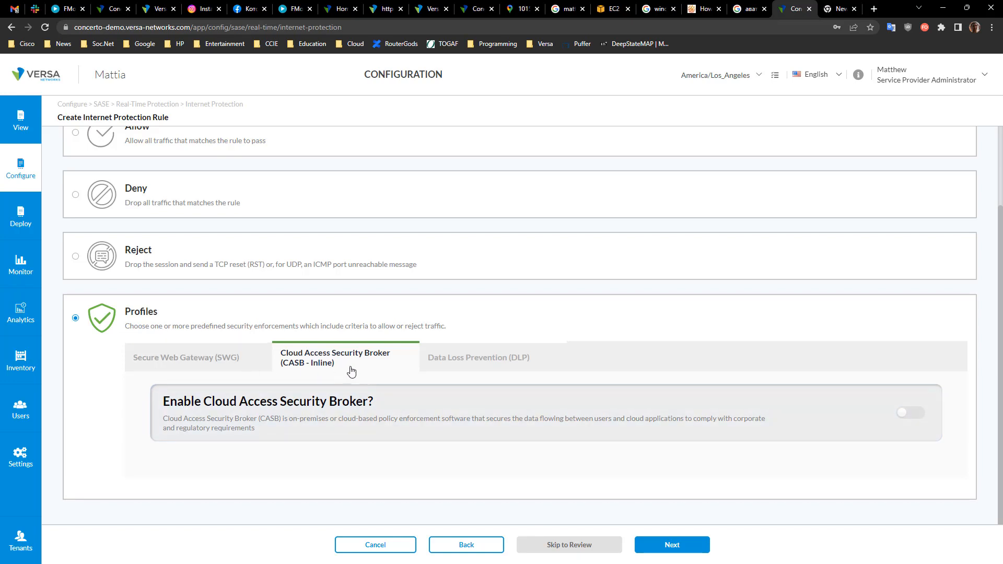
left_click(470, 361)
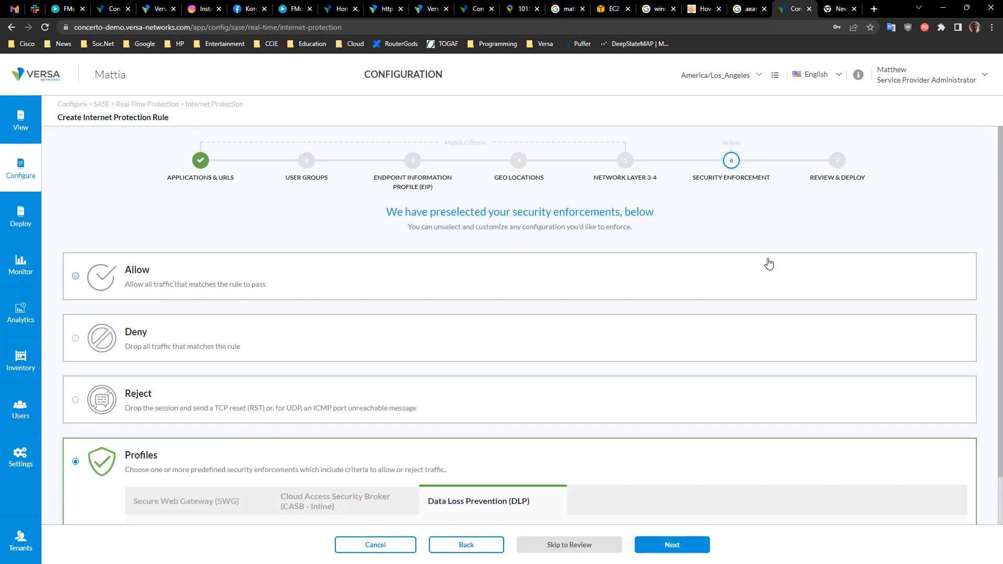
Step: Cancel the Internet Protection rule and start adding a new Secure Client Access policy rule
left_click(399, 544)
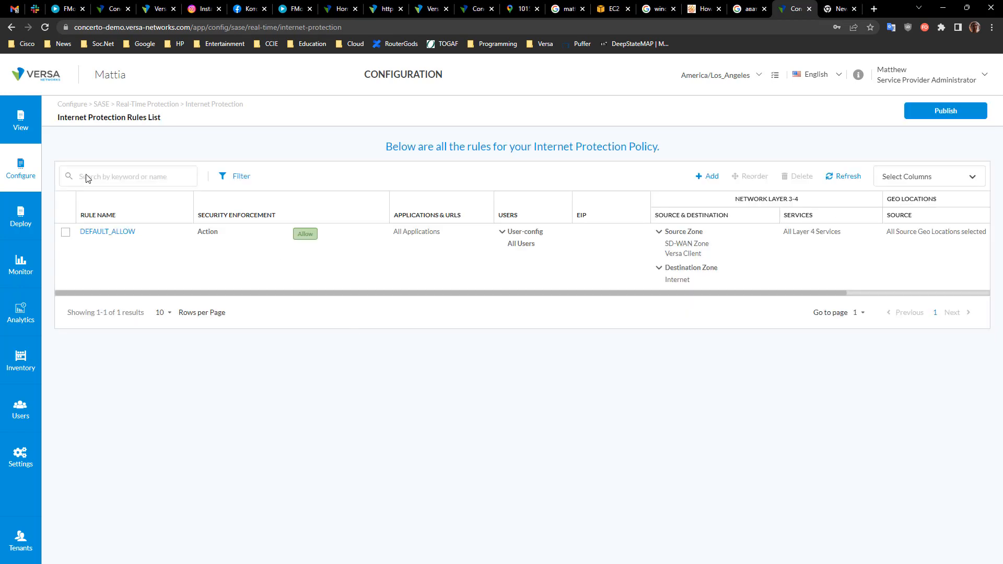
left_click(32, 182)
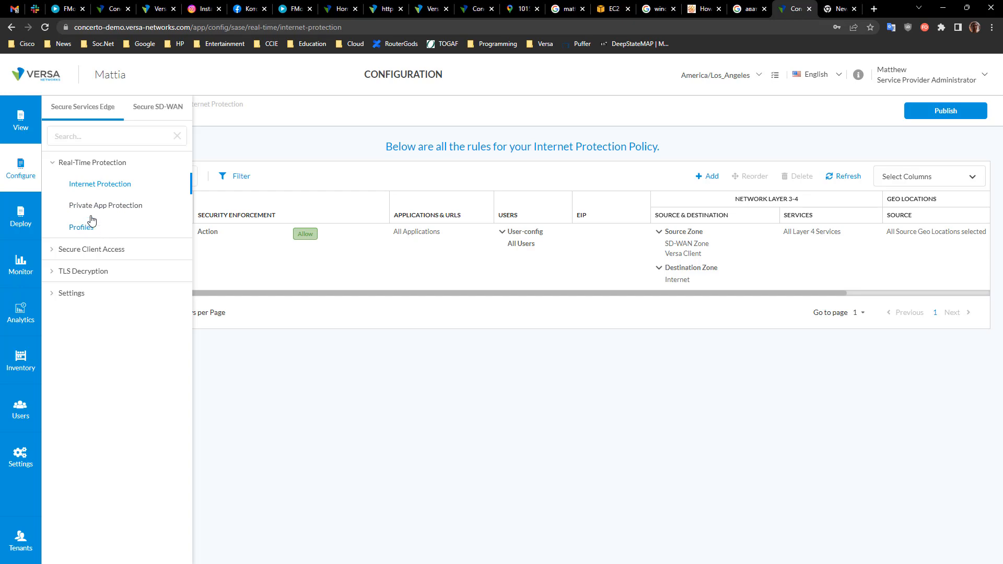
left_click(53, 251)
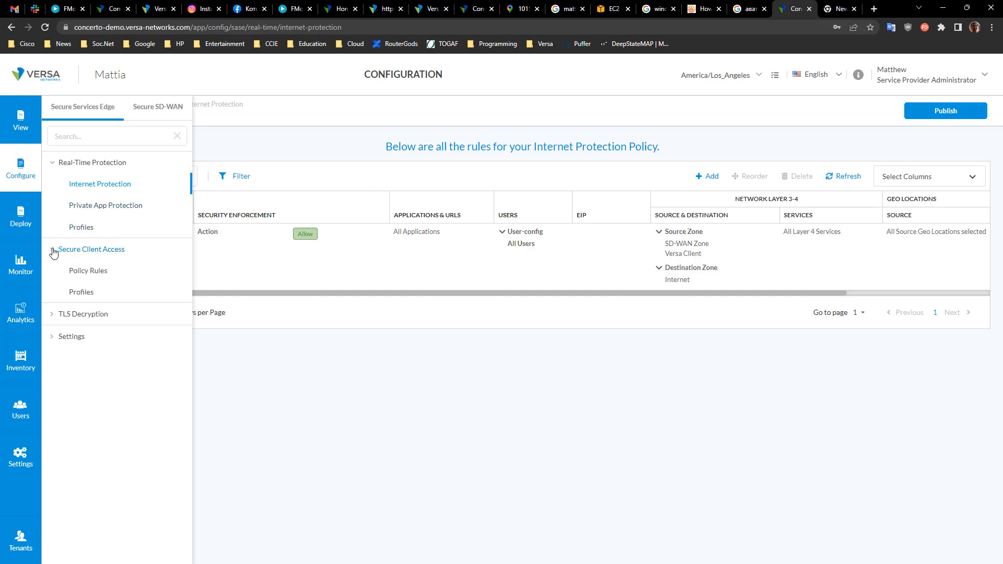
left_click(88, 271)
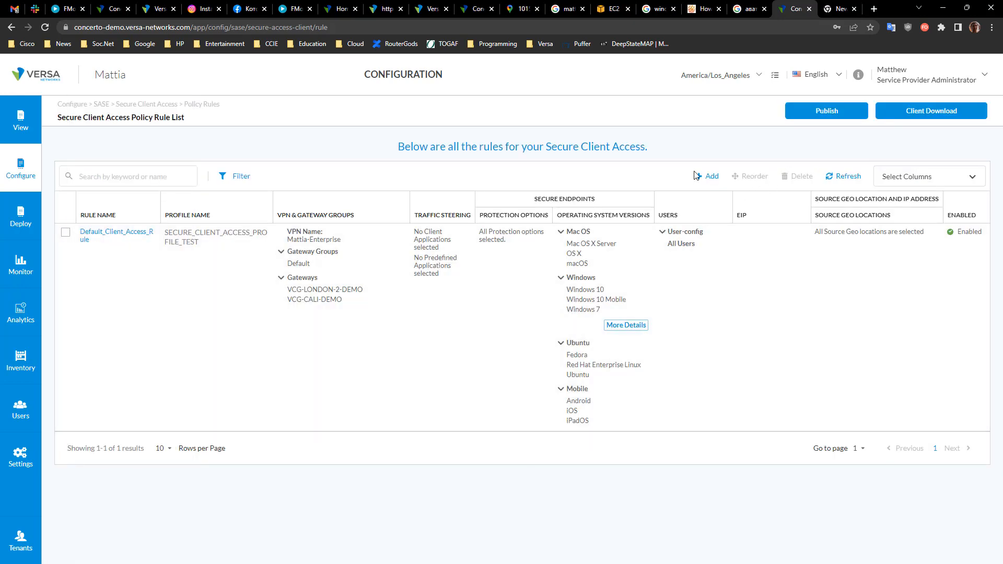
left_click(711, 177)
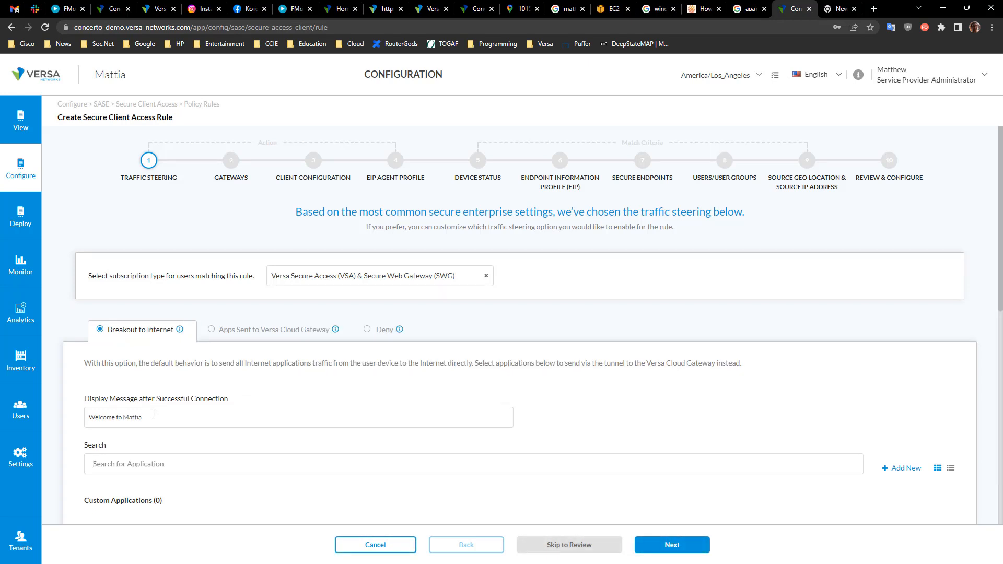
Step: Choose the Apps Sent to Versa Cloud Gateway traffic steering option for the rule
mouse_move(180, 333)
left_click(212, 329)
scroll(301, 437, "down", 4)
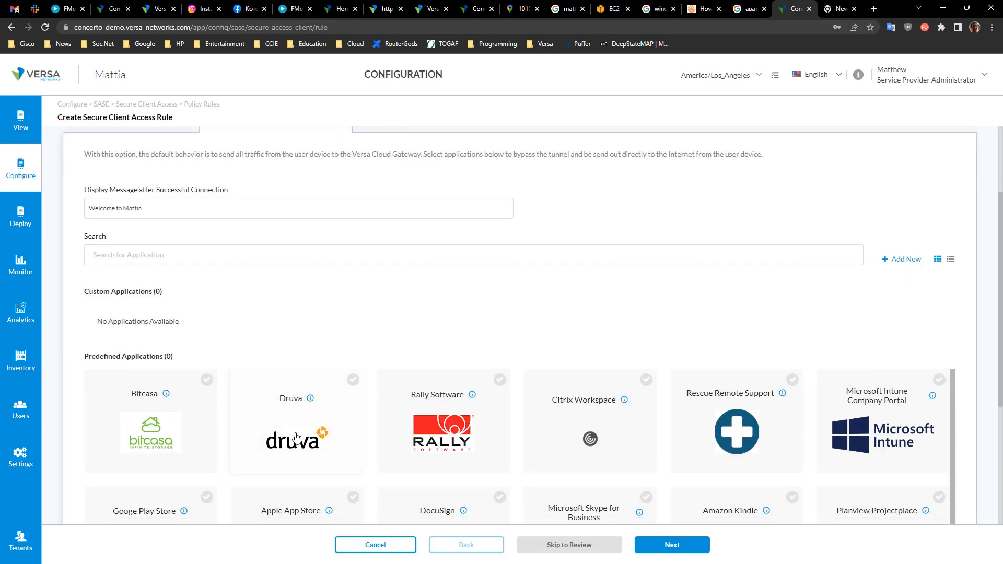
scroll(293, 438, "up", 4)
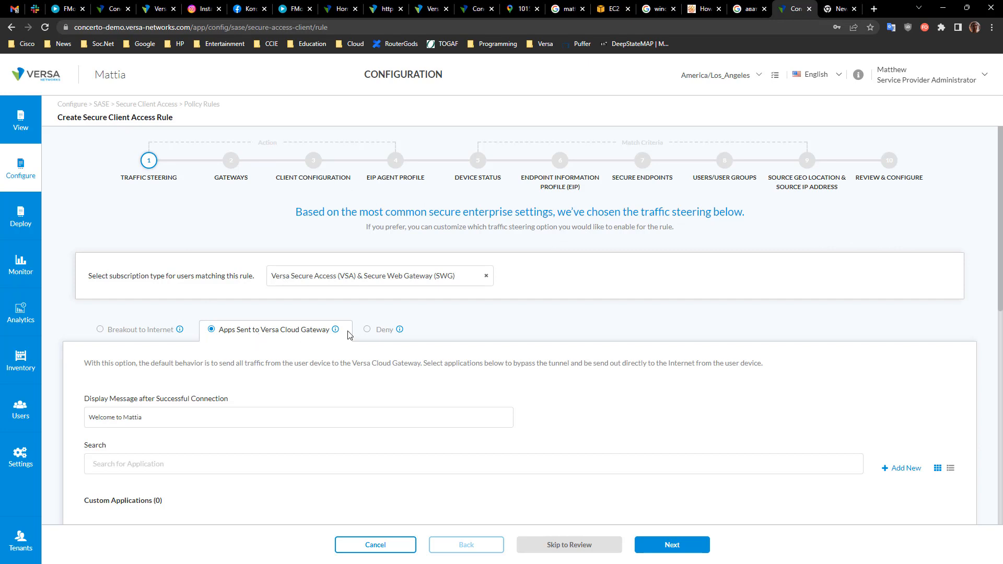
mouse_move(337, 333)
left_click_drag(178, 366, 428, 363)
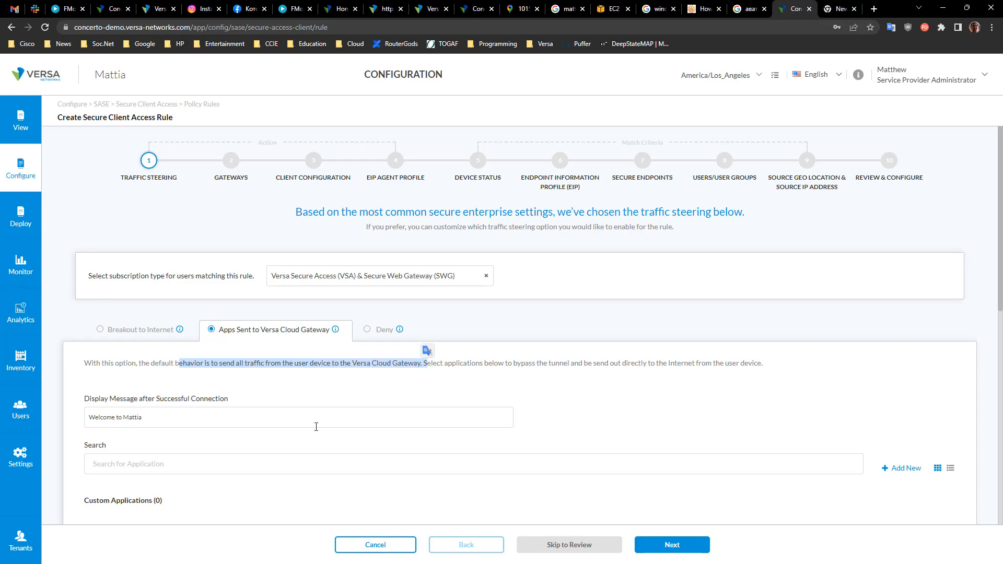
scroll(316, 425, "down", 5)
scroll(343, 348, "up", 5)
Step: Advance past Gateways to Client Configuration and pick CONTRACTOR_ACCESS_PROFILE as the Secure Client Access profile
left_click(232, 165)
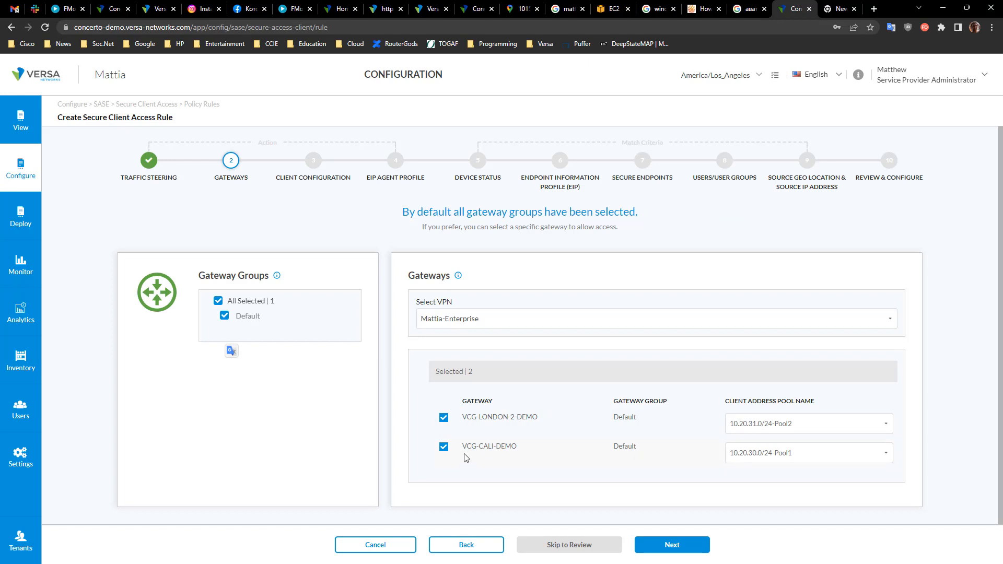
left_click(315, 161)
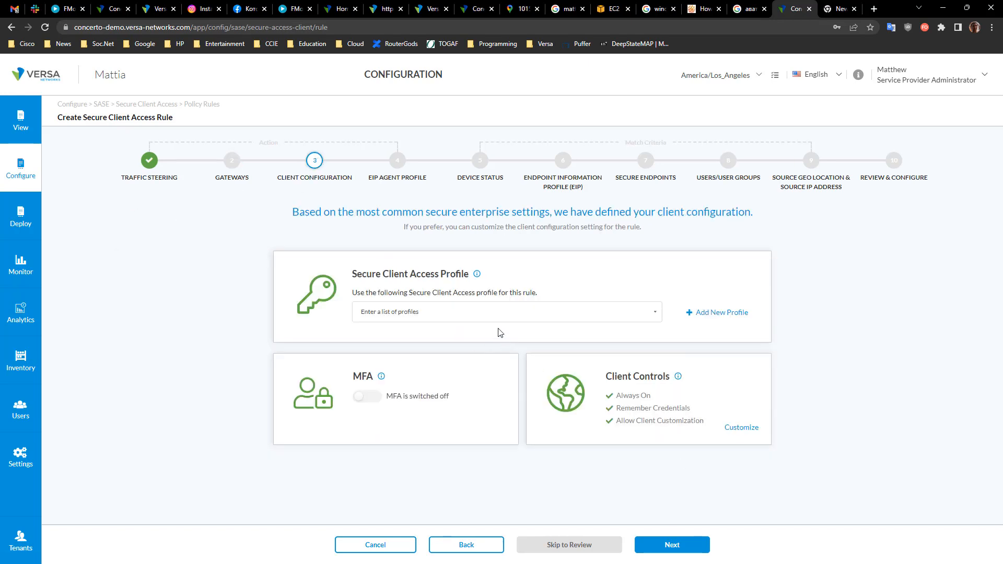
left_click(496, 312)
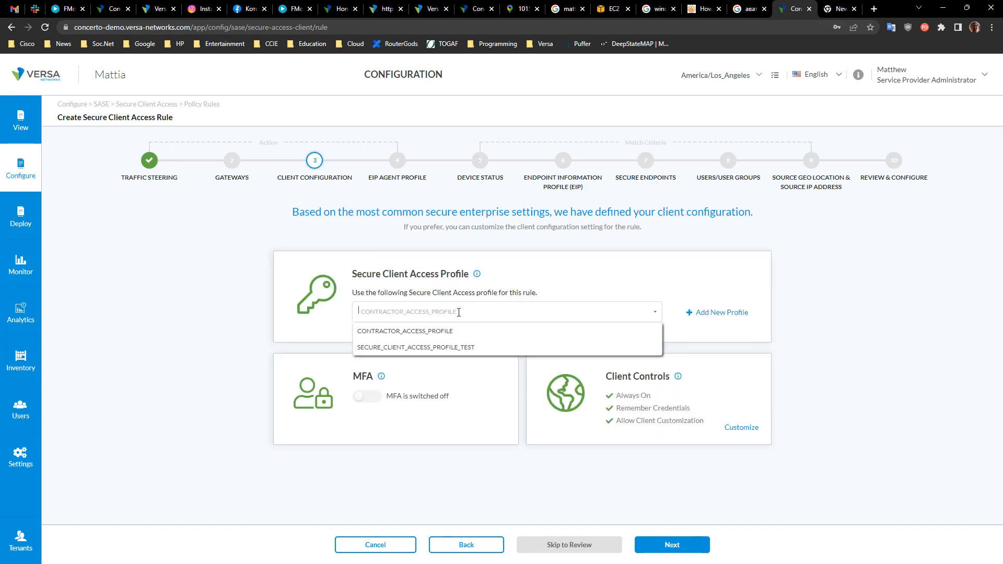
left_click(433, 332)
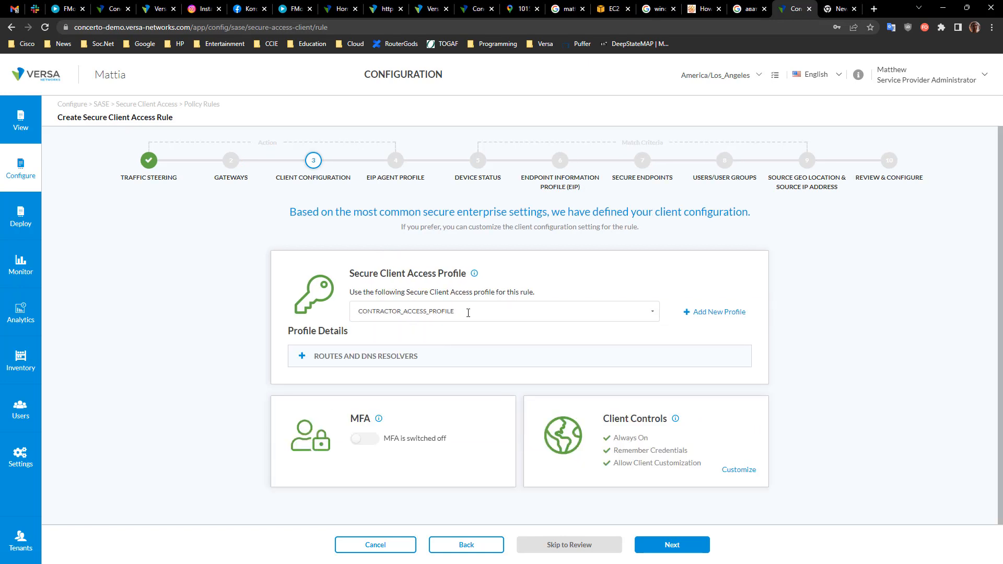
Step: Open the client controls customization and examine the Client Logo URL field
left_click(748, 470)
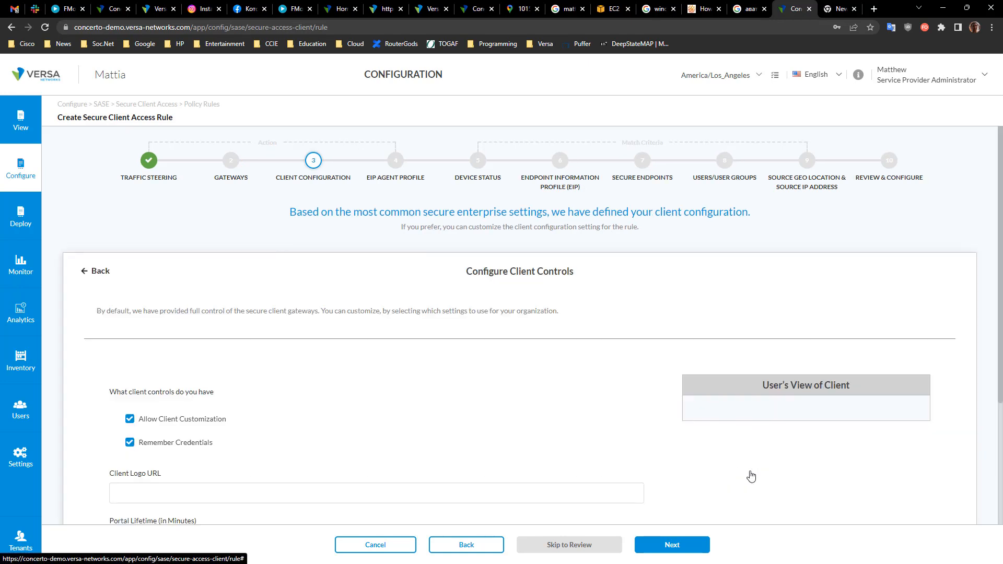
scroll(418, 390, "down", 3)
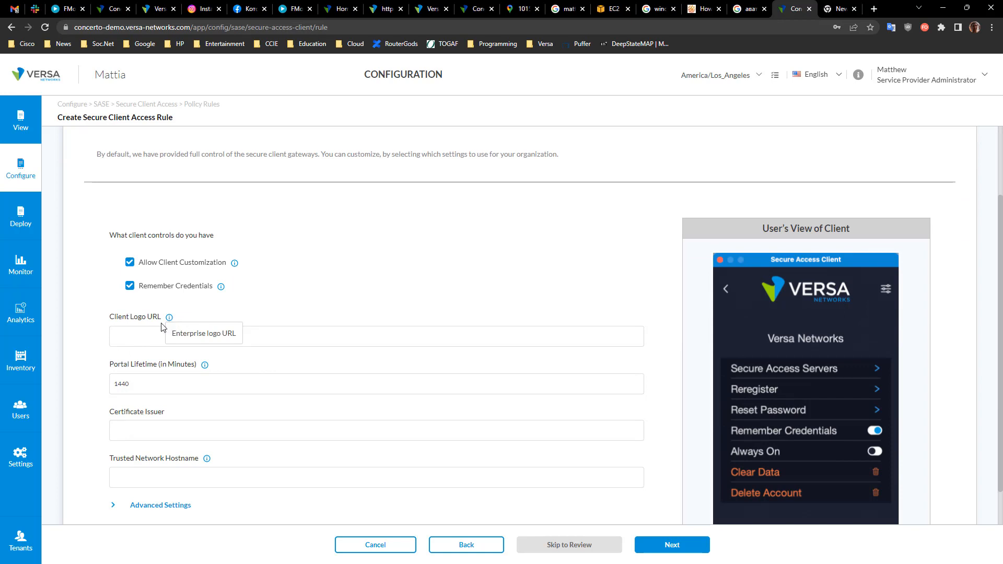
left_click_drag(110, 319, 161, 318)
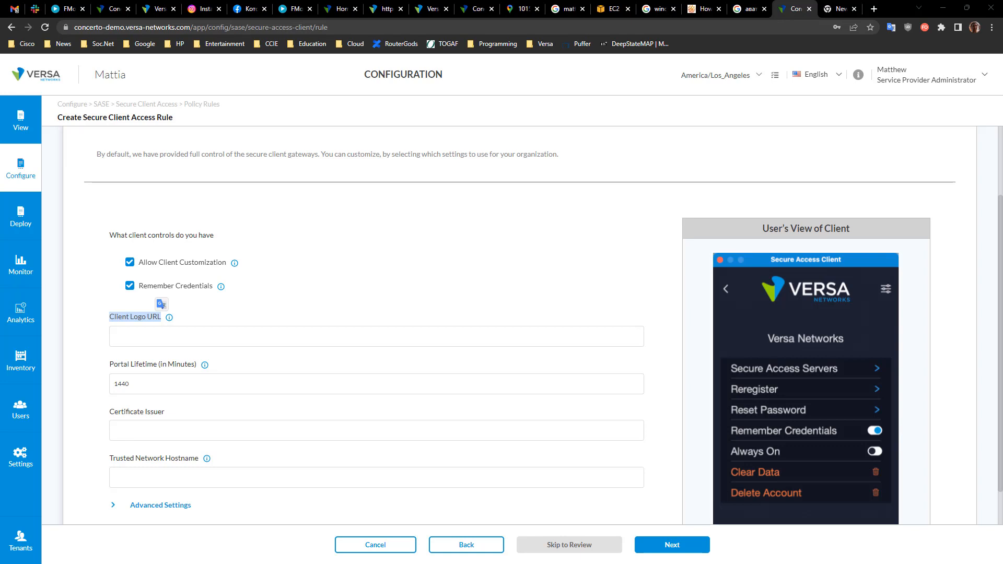
Step: Switch to the SASE Client app and cycle through several organizations to compare their client logos
left_click_drag(1002, 125, 773, 124)
left_click(856, 335)
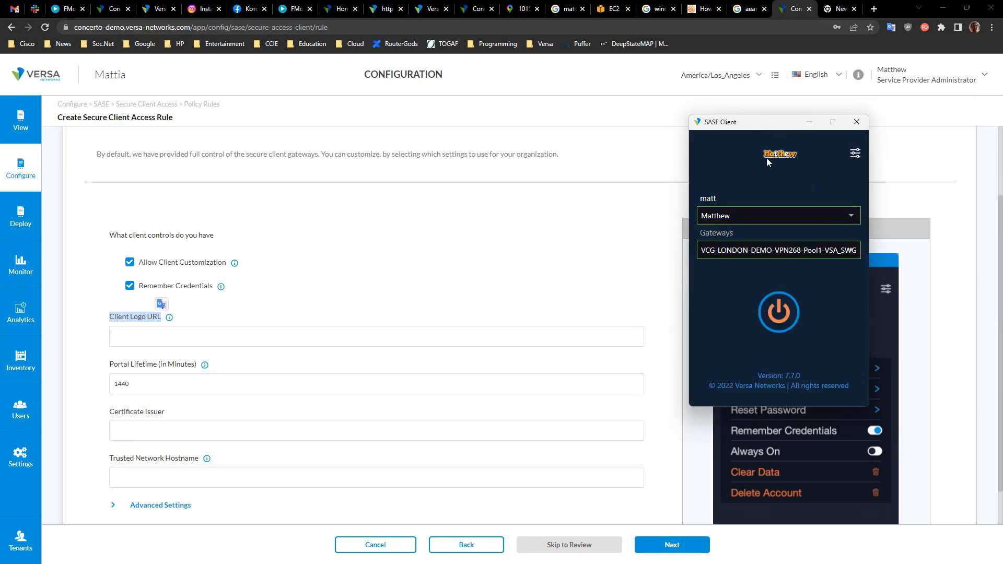
left_click(809, 218)
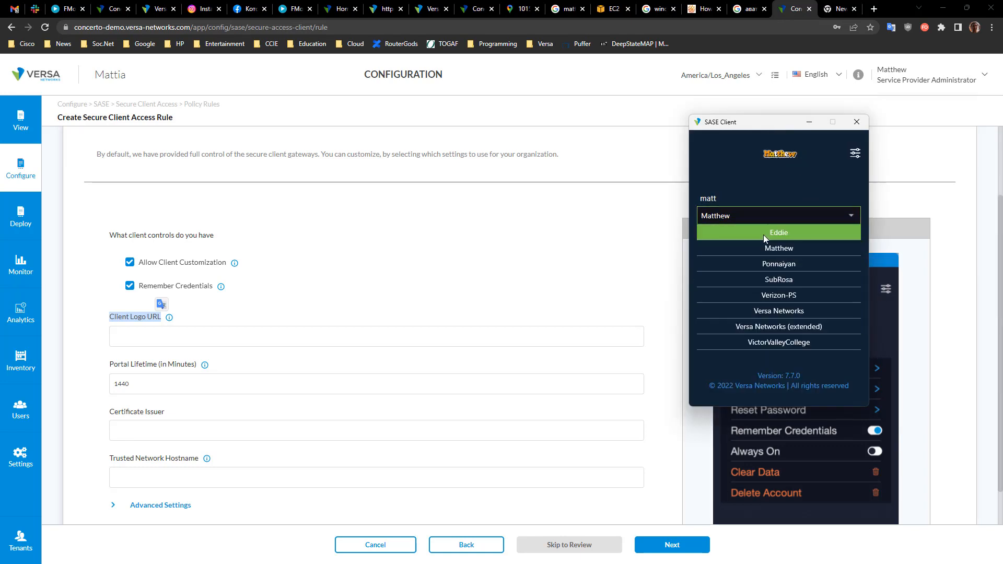
left_click(760, 249)
left_click(766, 211)
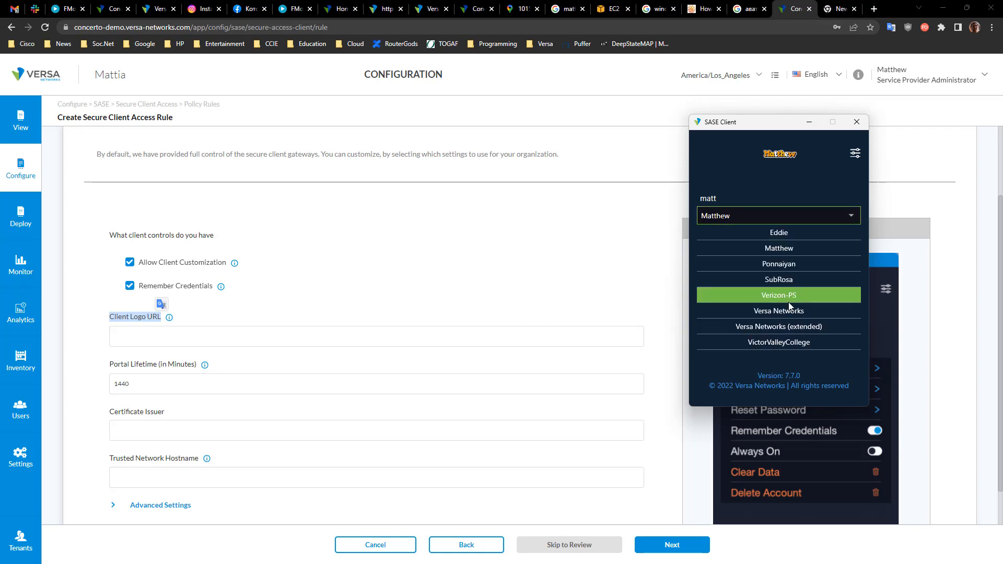
left_click(787, 322)
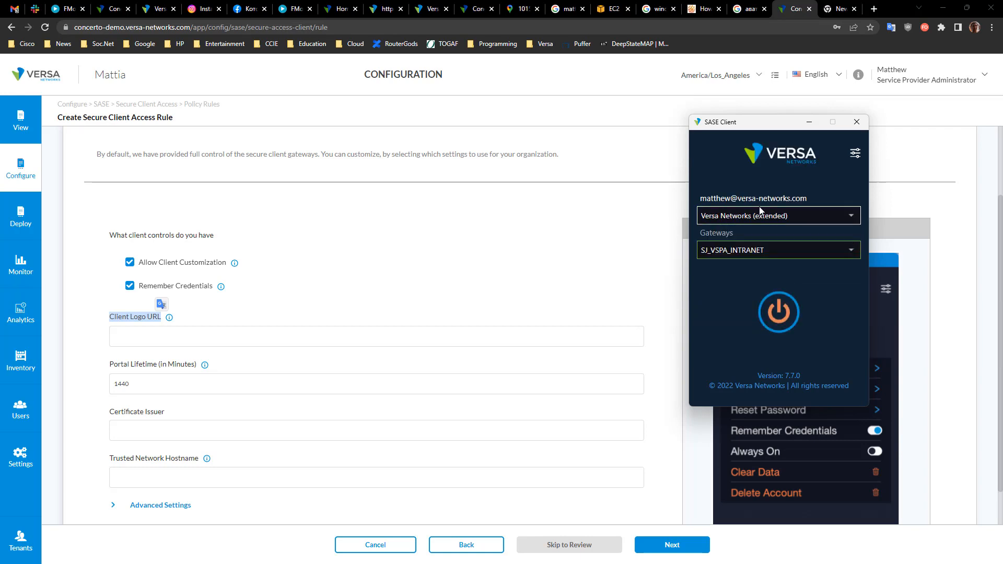
left_click(794, 219)
left_click(784, 284)
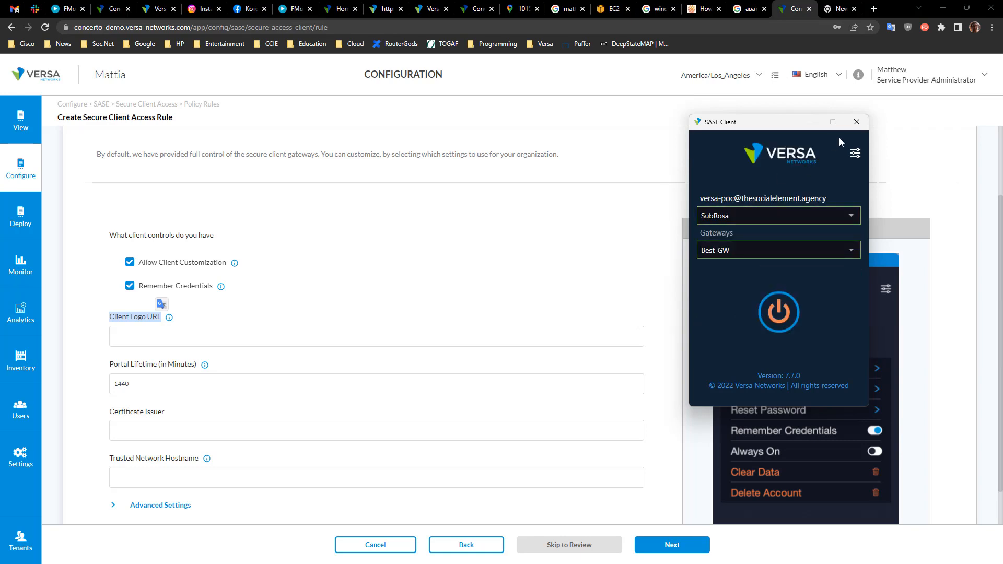
left_click(809, 123)
Step: Expand the client's Advanced Settings and enable Reconnect
left_click(153, 330)
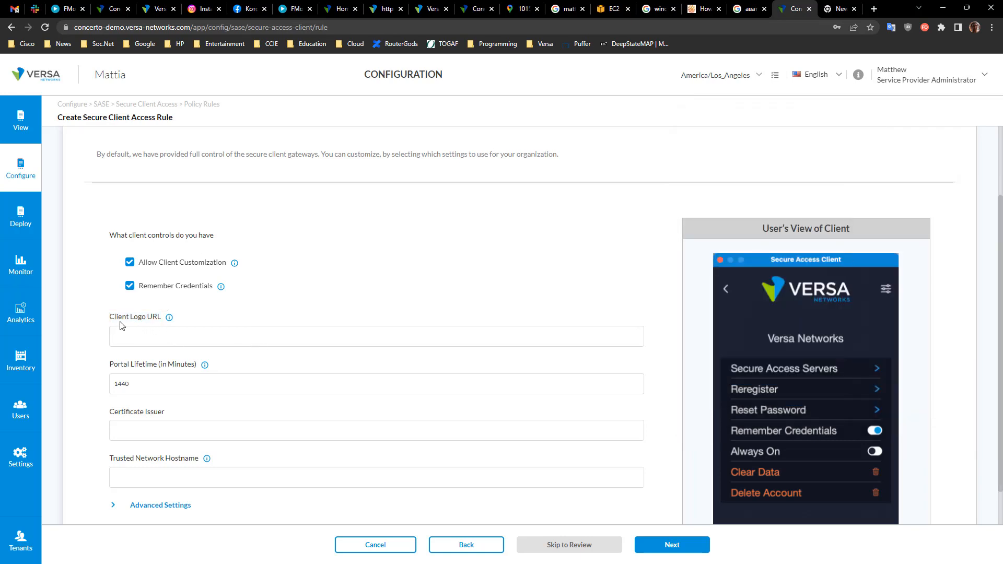
left_click_drag(107, 319, 222, 319)
left_click(229, 320)
scroll(266, 458, "down", 2)
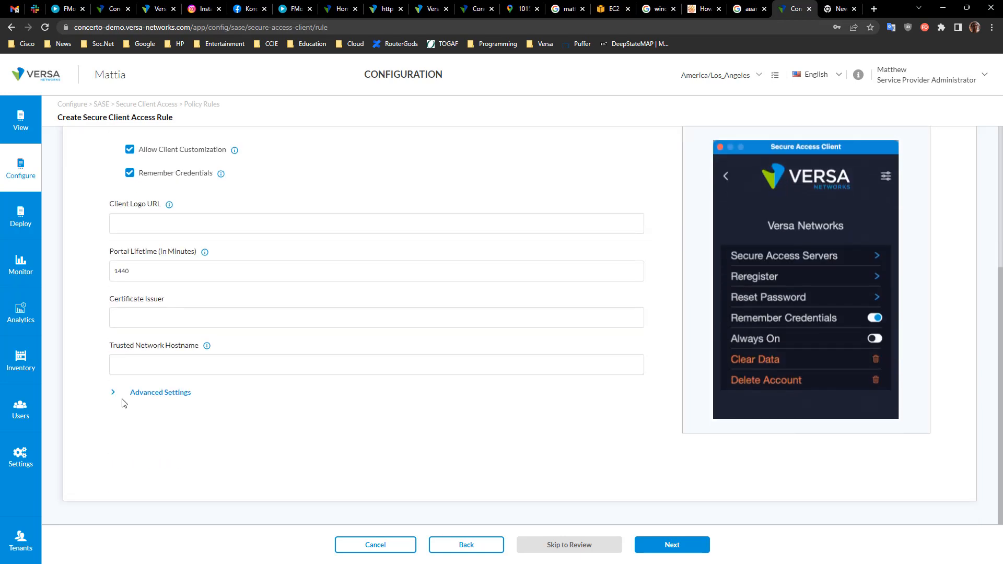
left_click(114, 393)
scroll(494, 472, "down", 4)
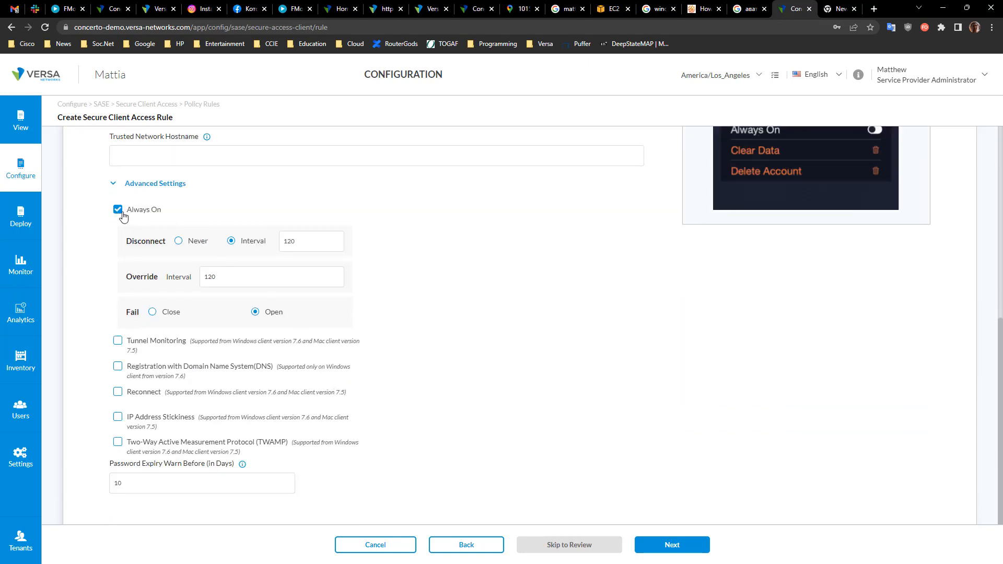
left_click(118, 396)
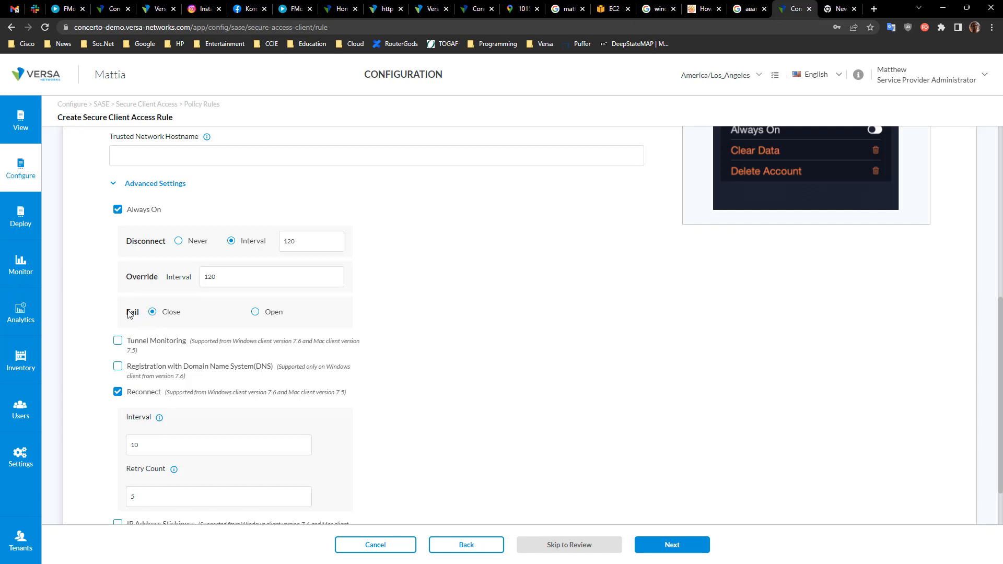
Step: Set the Always On Fail behaviour to Open and review the advanced client settings
double_click(129, 313)
left_click_drag(124, 317, 191, 317)
left_click(256, 313)
scroll(381, 427, "down", 3)
scroll(638, 482, "up", 6)
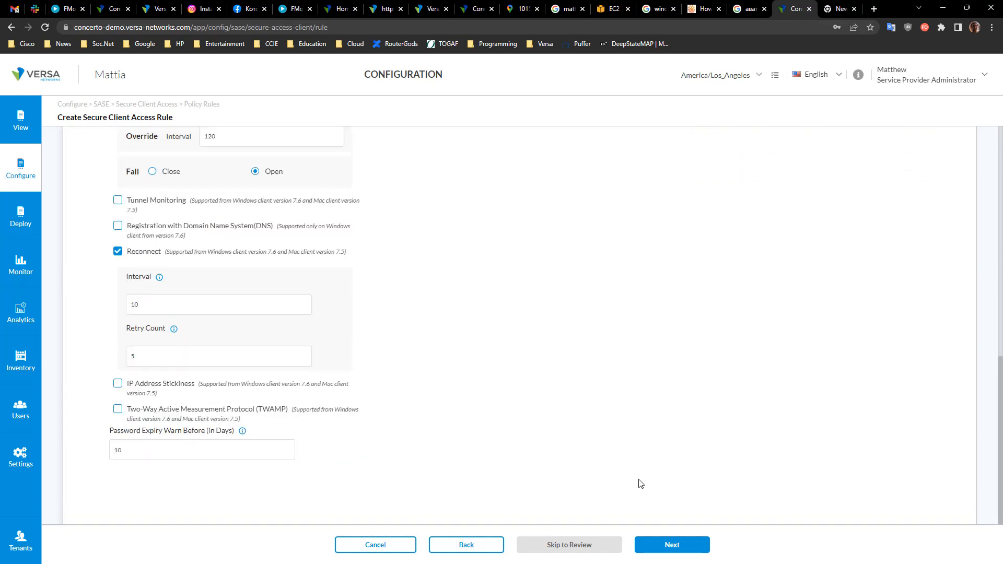
scroll(578, 503, "up", 1)
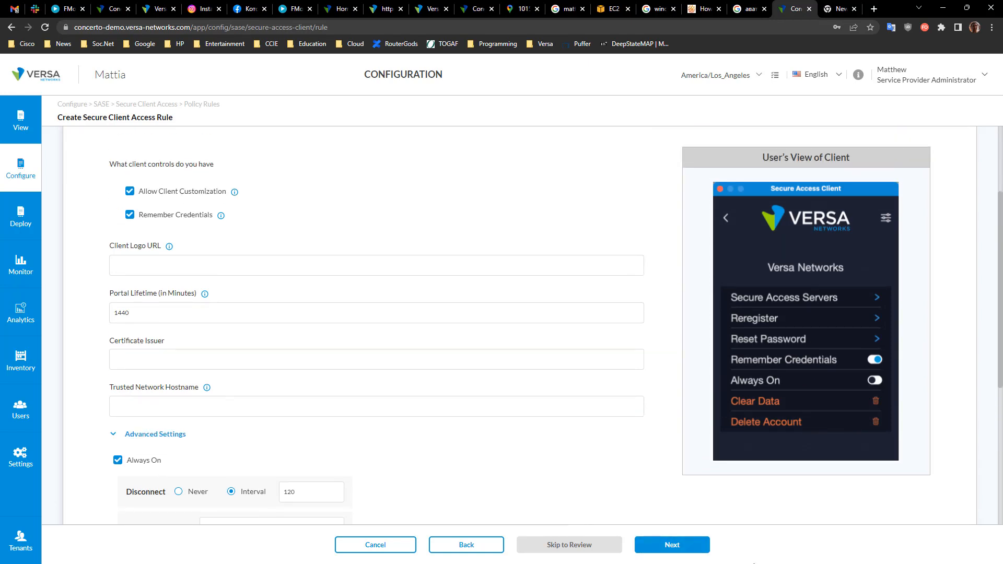
Step: Advance to the EIP Agent Profile step, choose the Predefined type and browse its agent profiles
left_click(679, 551)
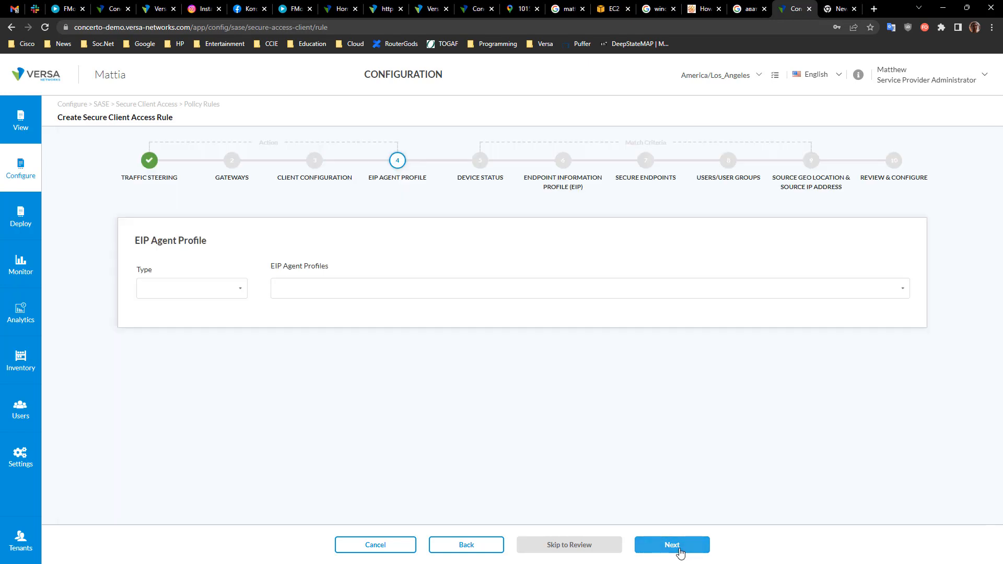
left_click(236, 290)
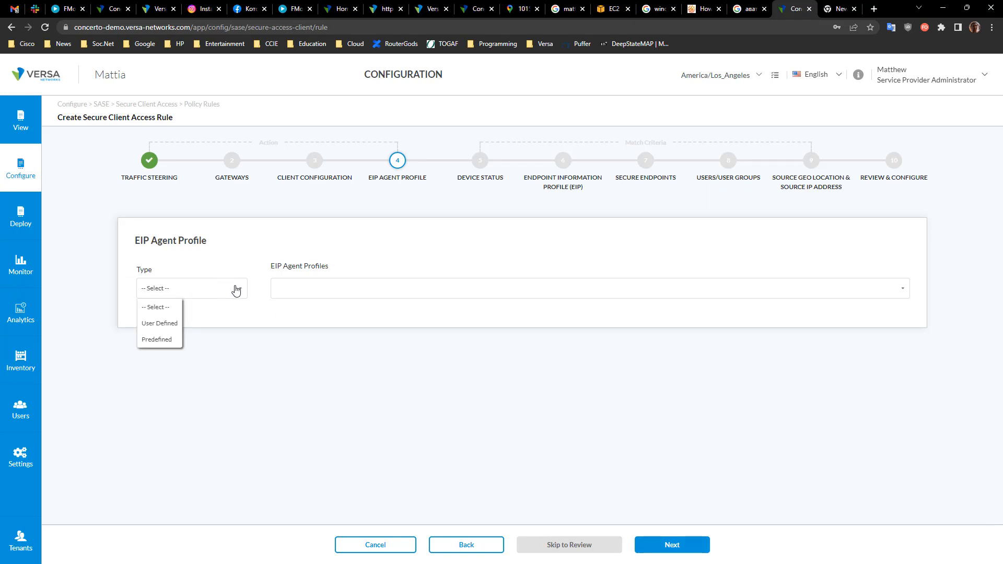
left_click(159, 339)
left_click(336, 290)
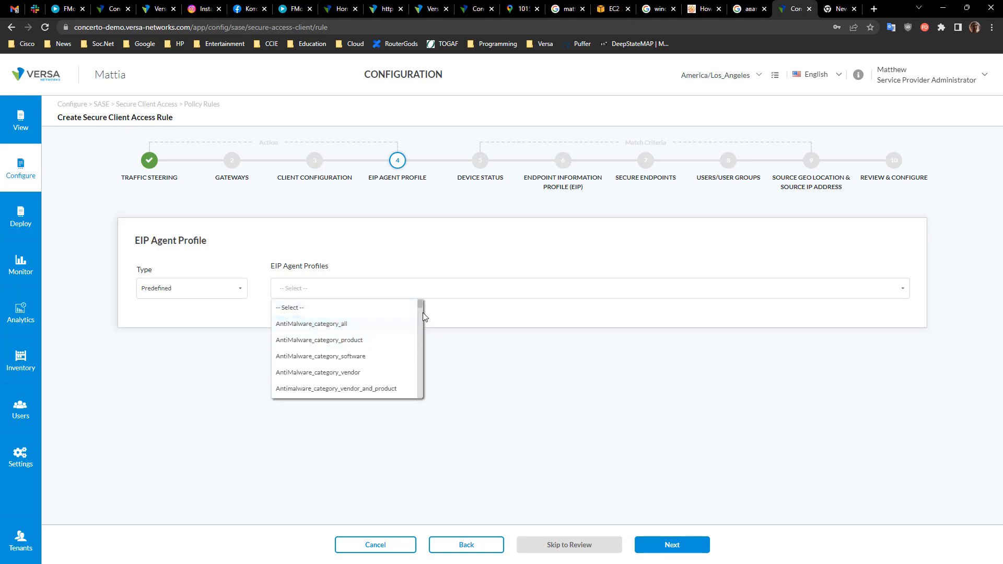
left_click_drag(421, 303, 421, 314)
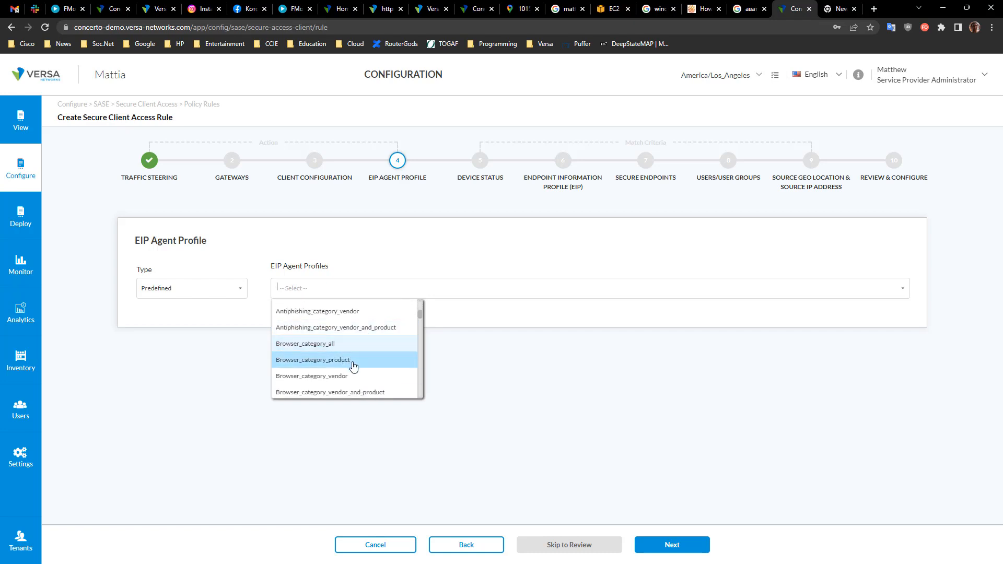
left_click(494, 410)
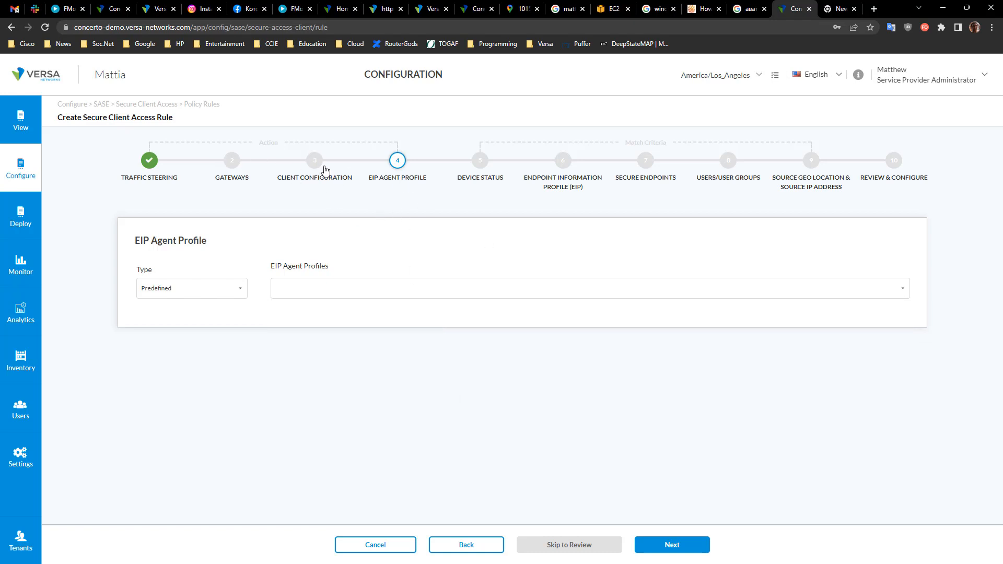
Step: Clear the EIP agent profile type and choose Enterprise Managed Devices in the Device Status step
left_click(480, 160)
left_click(196, 295)
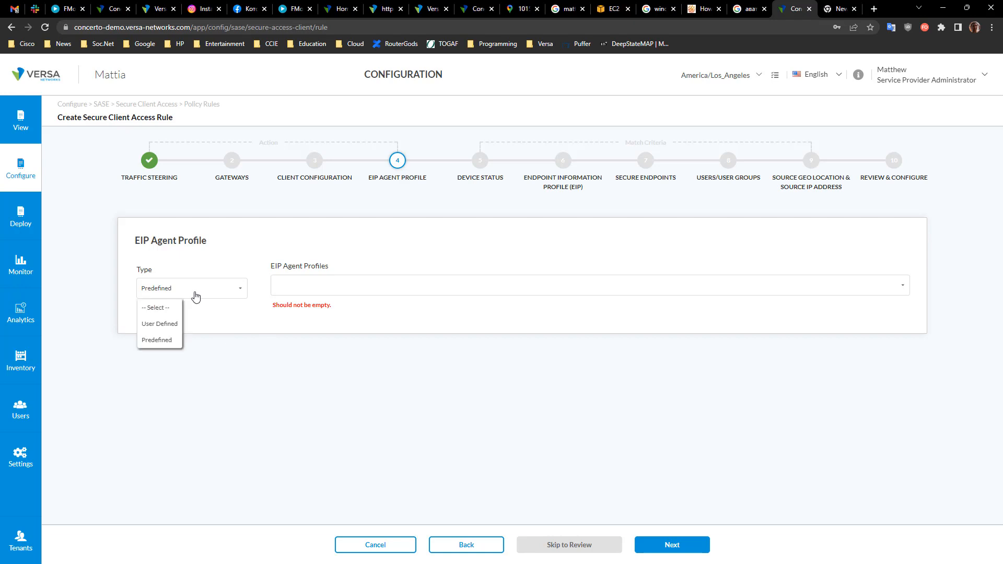
left_click(157, 308)
left_click(469, 166)
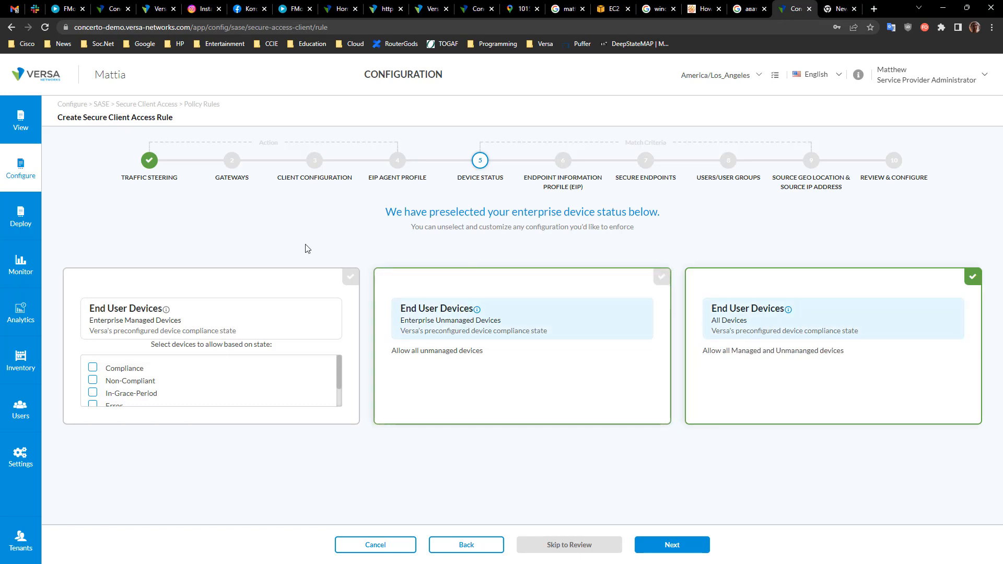
left_click(350, 276)
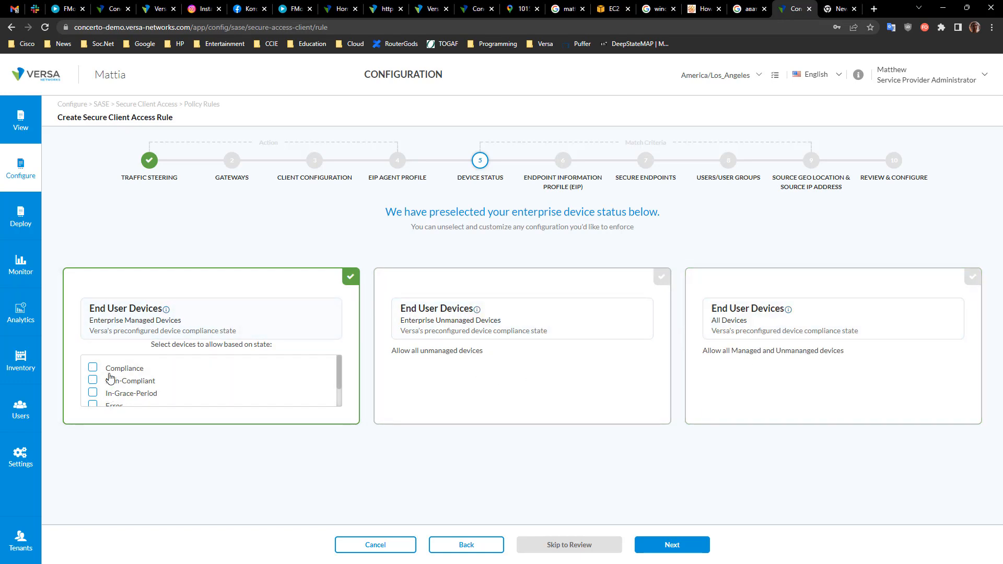
Step: Select All Devices as the device status and advance through the EIP page to Secure Endpoints
left_click(972, 277)
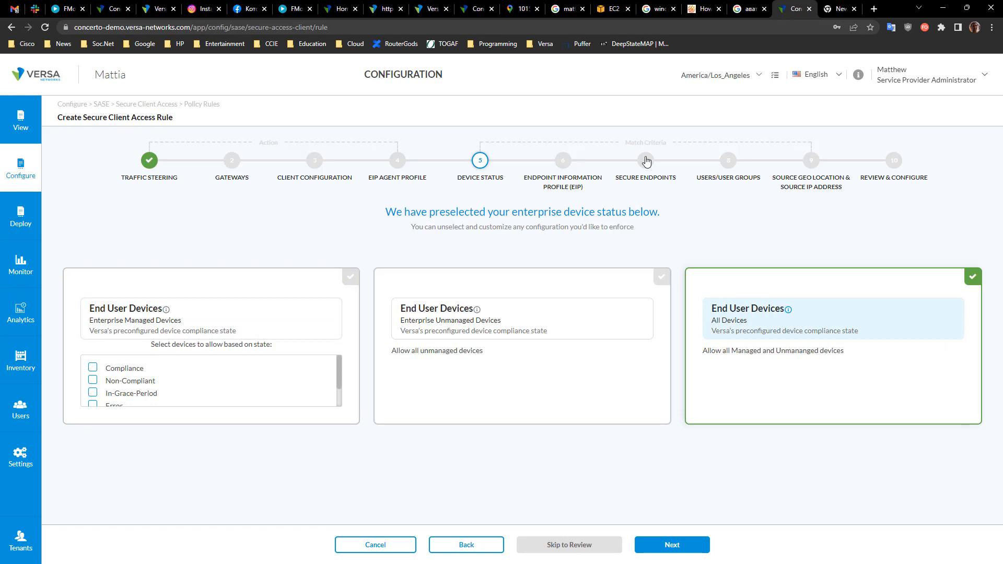
left_click(562, 160)
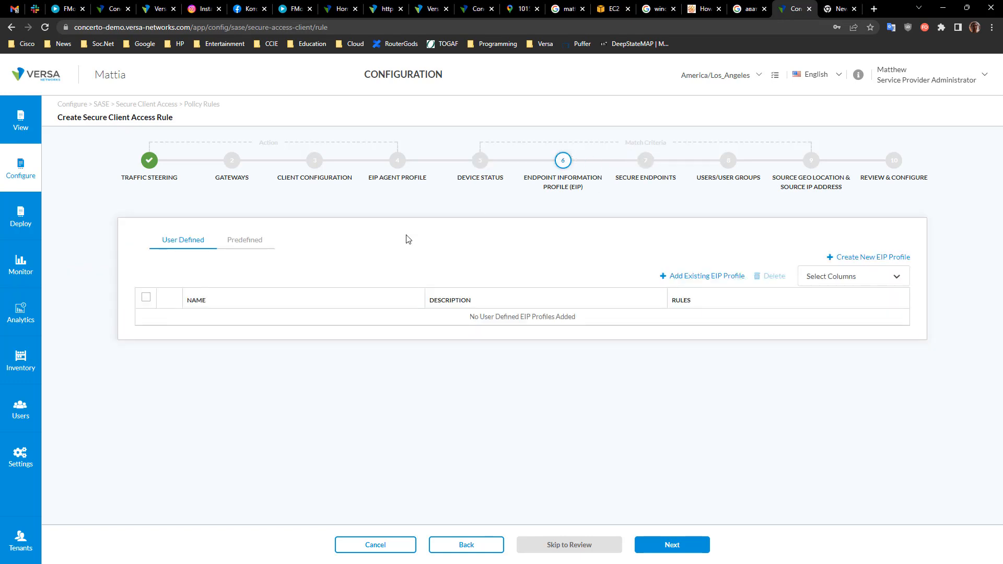
left_click(637, 165)
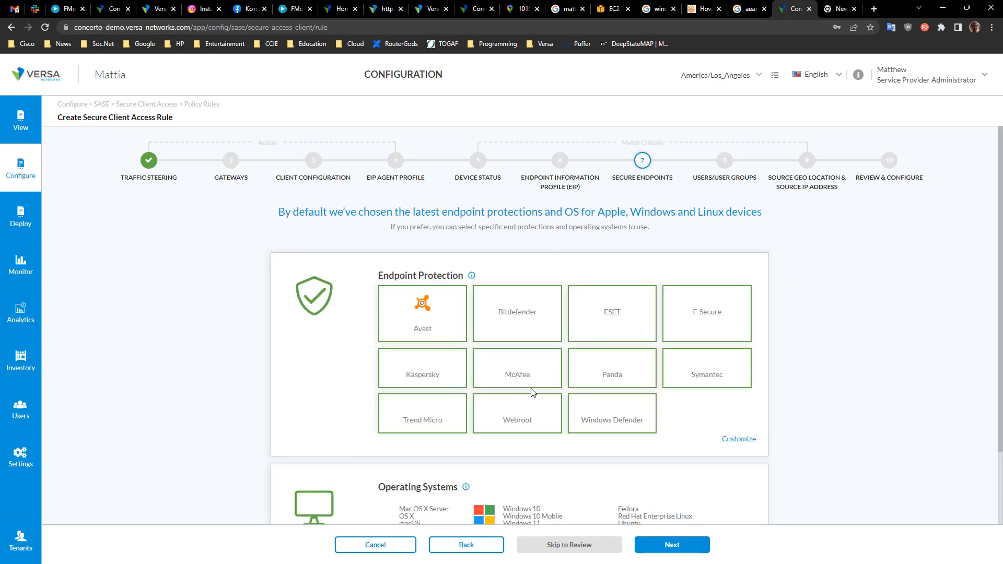
Step: Step through Secure Endpoints, Users/User Groups and Source Geo Location to Review & Configure, and cancel the rule
scroll(693, 463, "down", 2)
scroll(693, 463, "up", 2)
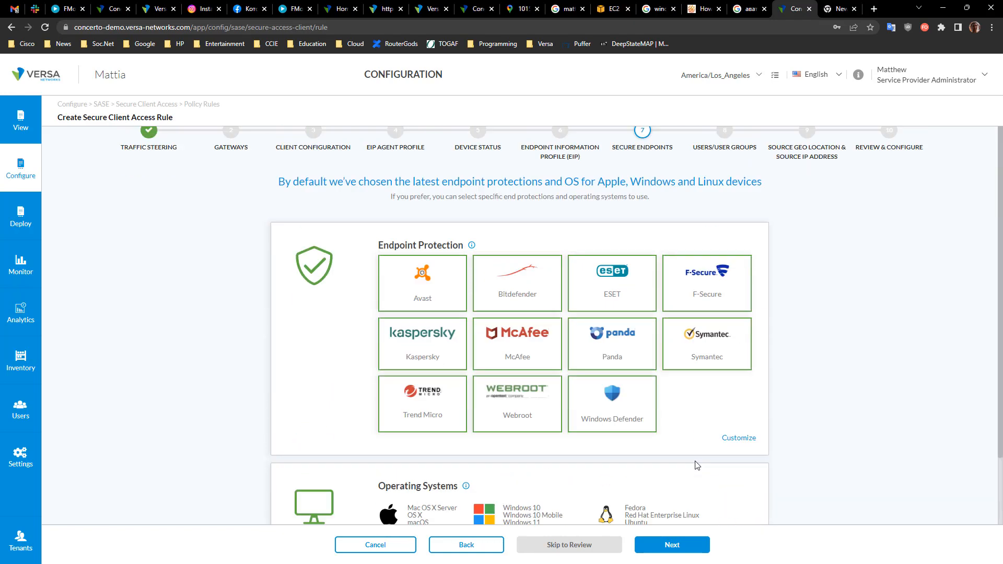
left_click(724, 163)
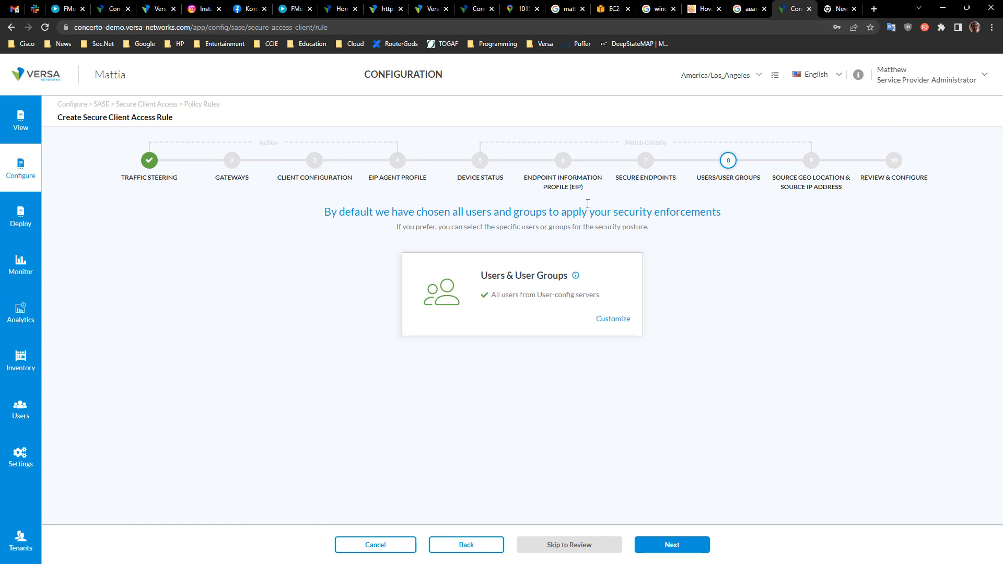
left_click(811, 168)
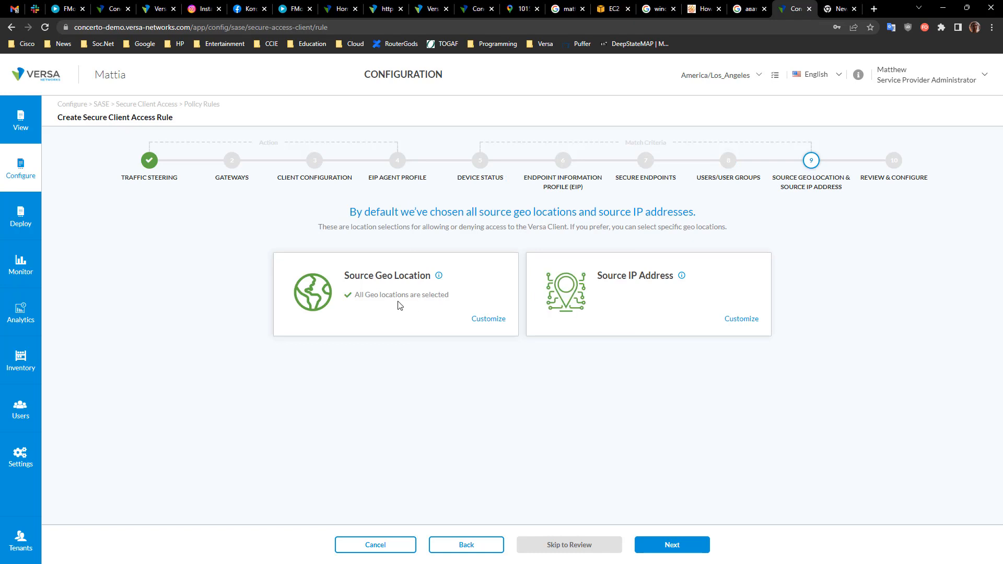
mouse_move(365, 298)
left_mouse_down()
mouse_move(450, 298)
mouse_move(355, 303)
left_mouse_up()
left_click(411, 303)
left_click(419, 378)
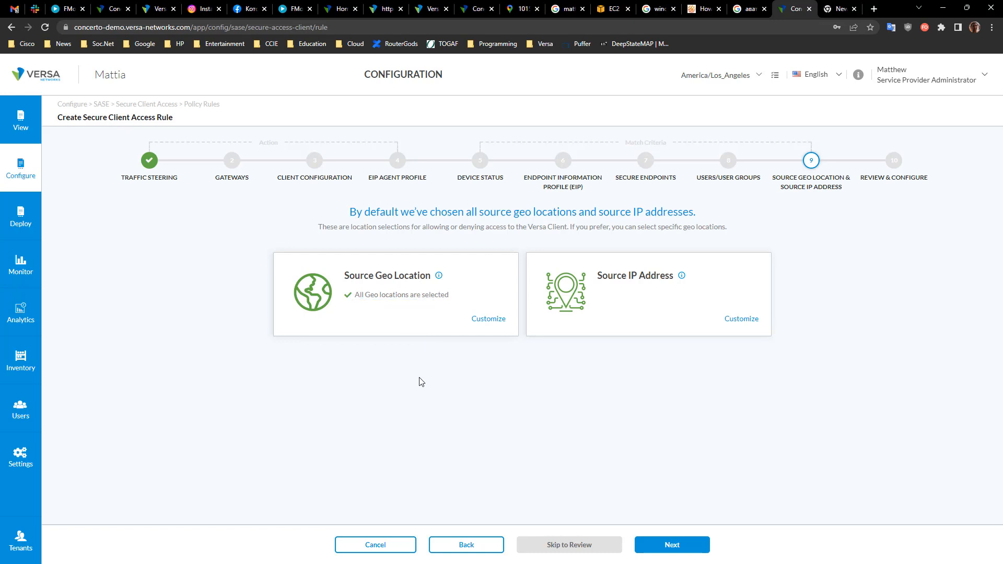
left_click(894, 165)
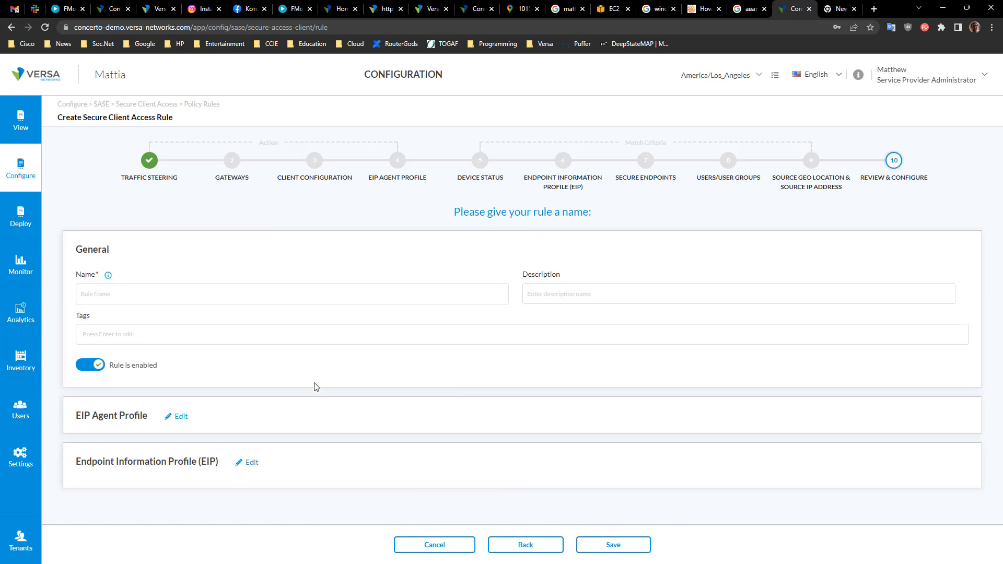
left_click(462, 544)
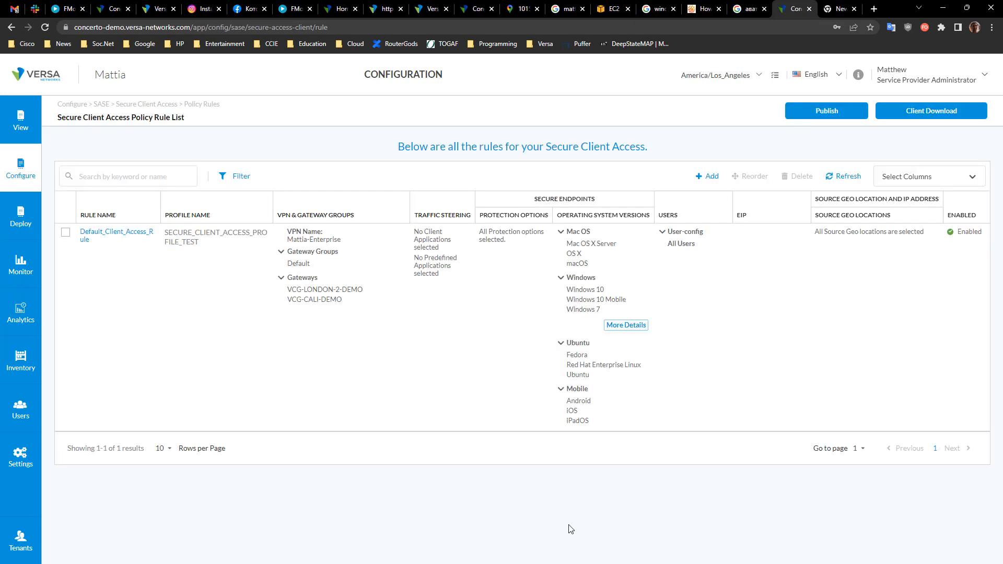
Step: Switch to Secure SD-WAN and open the WAN interfaces of the DEFAULT-BRANCH-MP master profile
left_click(16, 167)
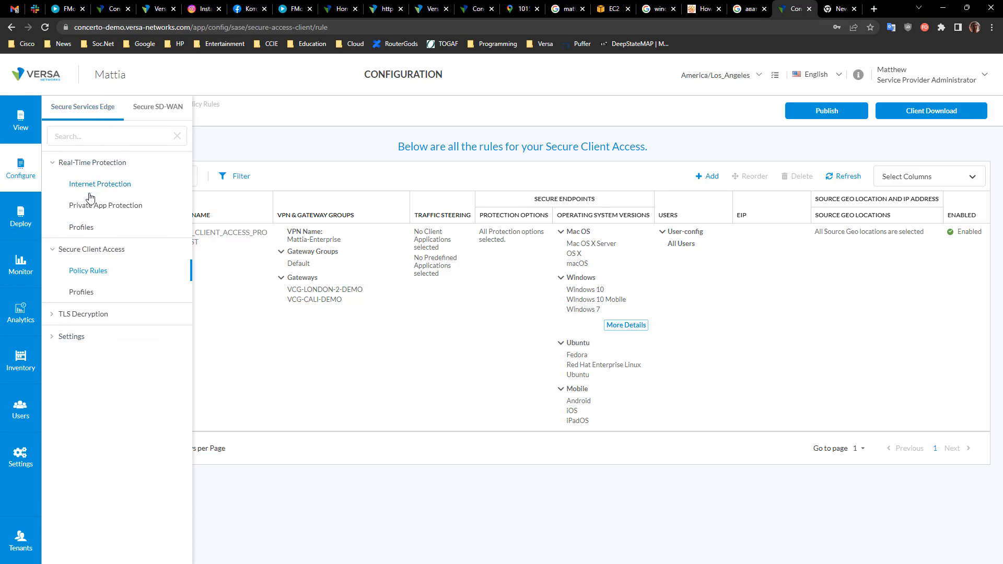
left_click(155, 110)
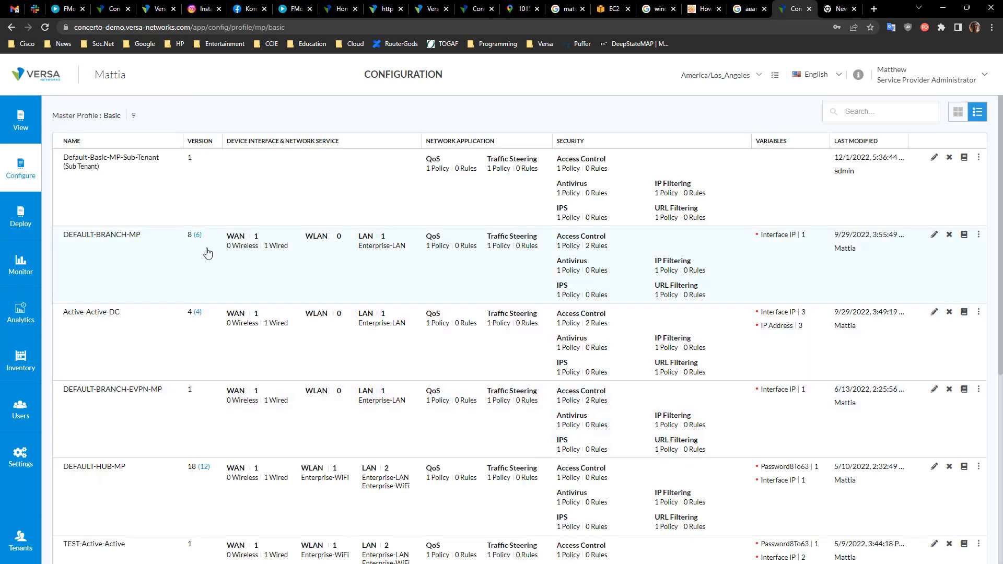
left_click(129, 242)
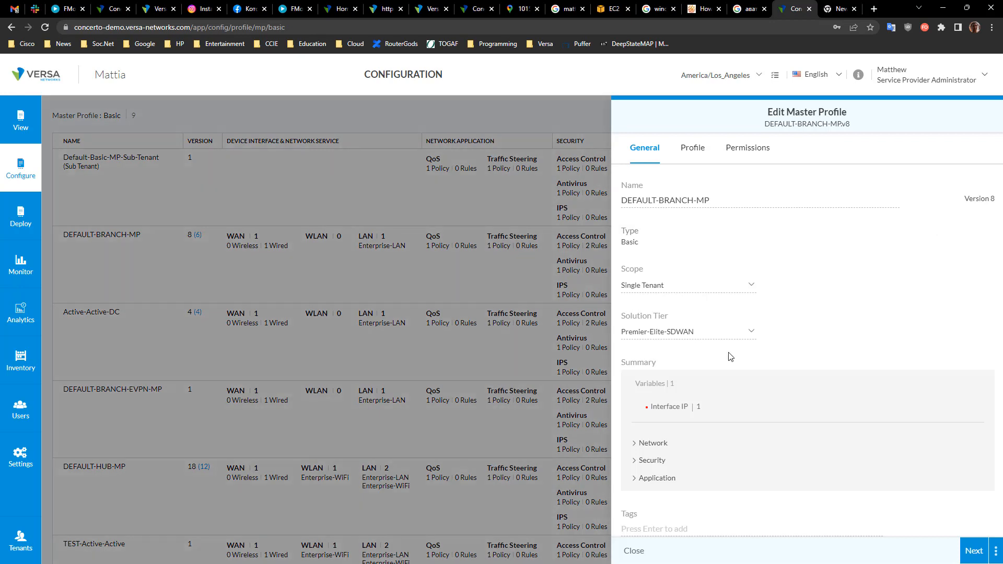
left_click(974, 550)
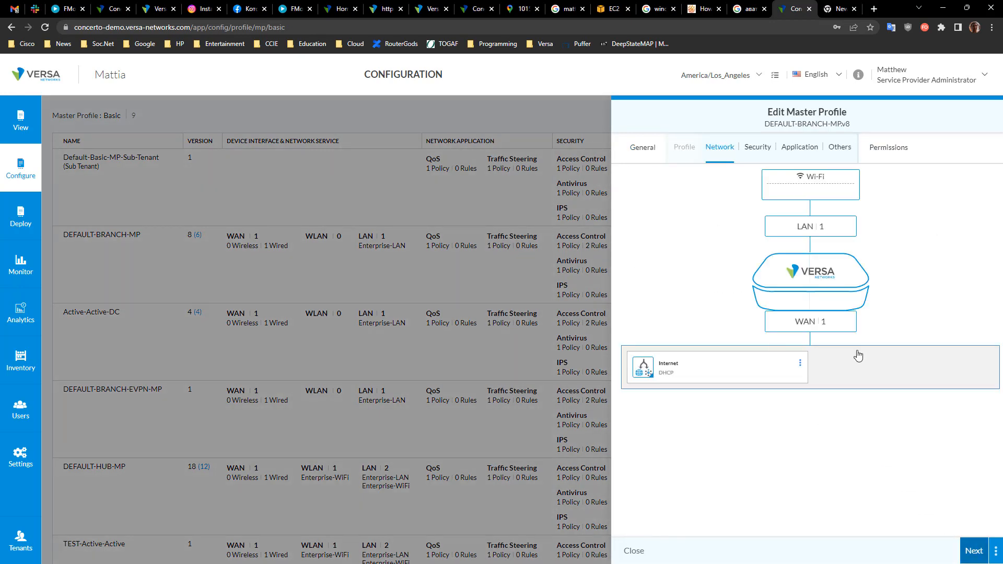
left_click(821, 325)
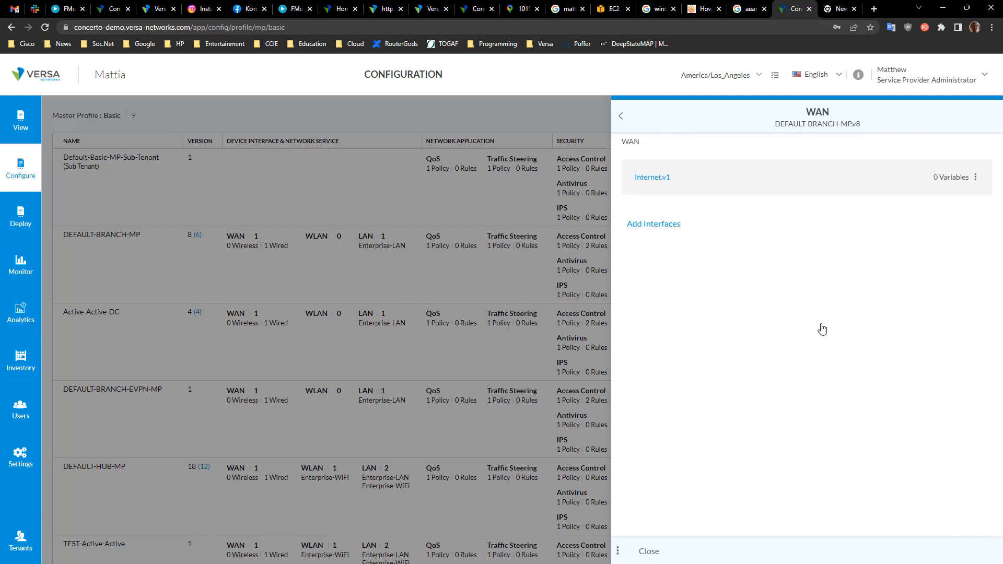
Step: Try adding an existing interface to the WAN
left_click(669, 231)
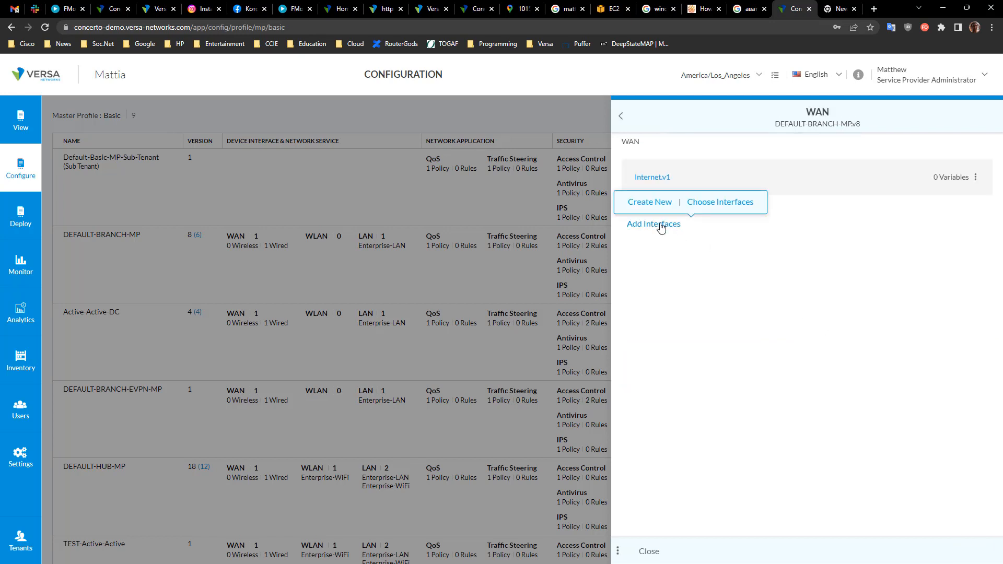
left_click(712, 203)
left_click(659, 550)
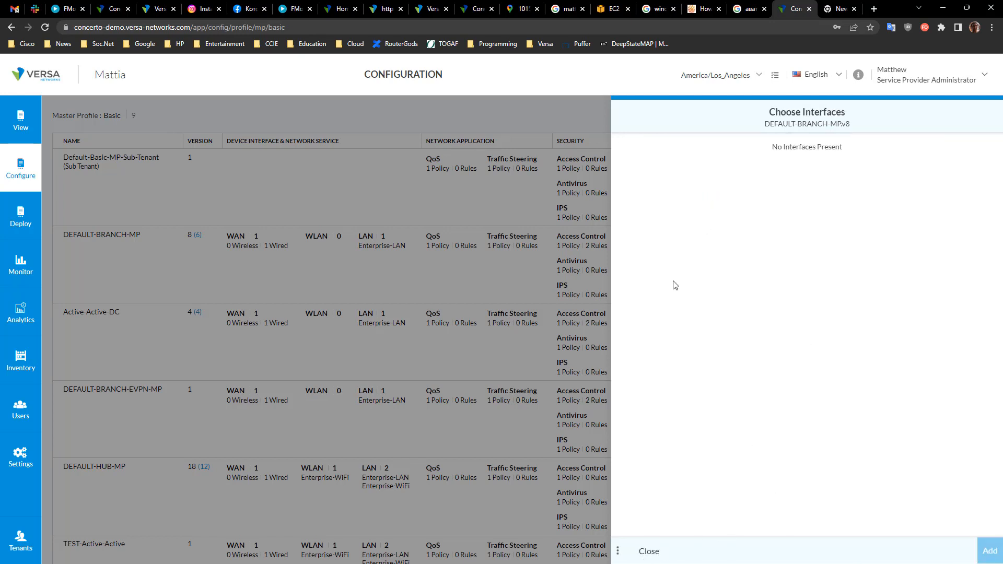
Step: Create a new WAN interface named MPLS on location vni-0/1 with connection name MPLS
left_click(652, 224)
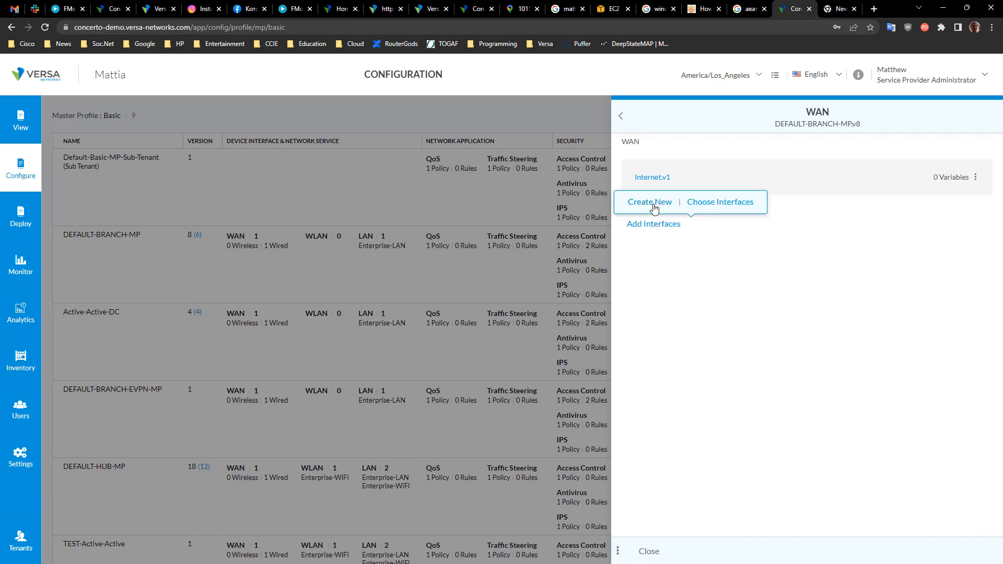
left_click(653, 208)
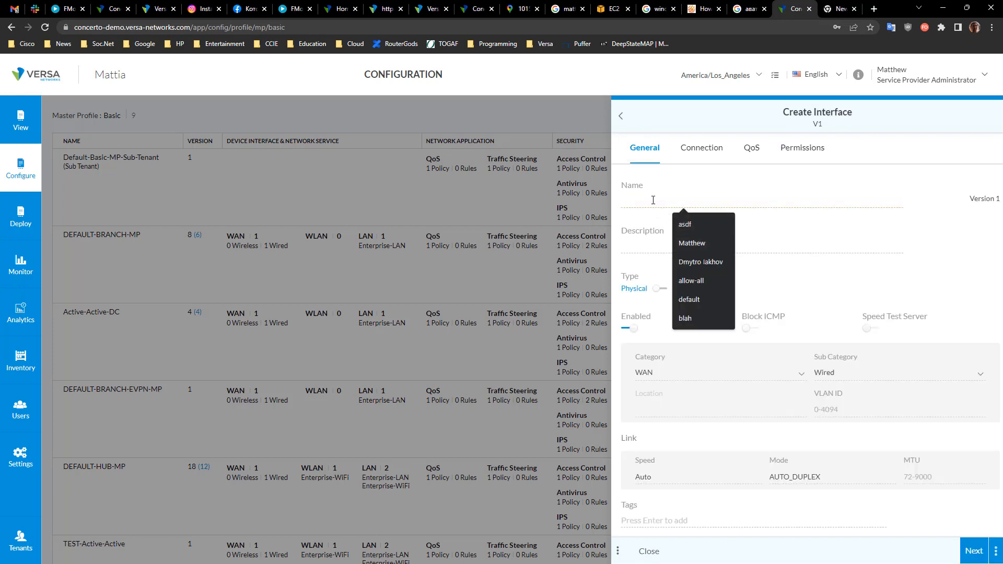
type("MPLS")
left_click(677, 405)
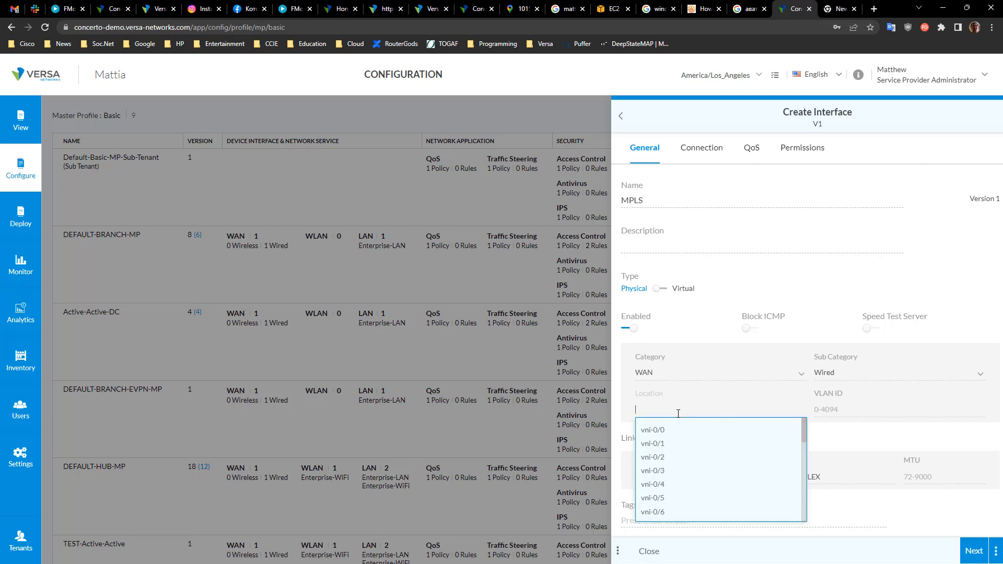
left_click(670, 445)
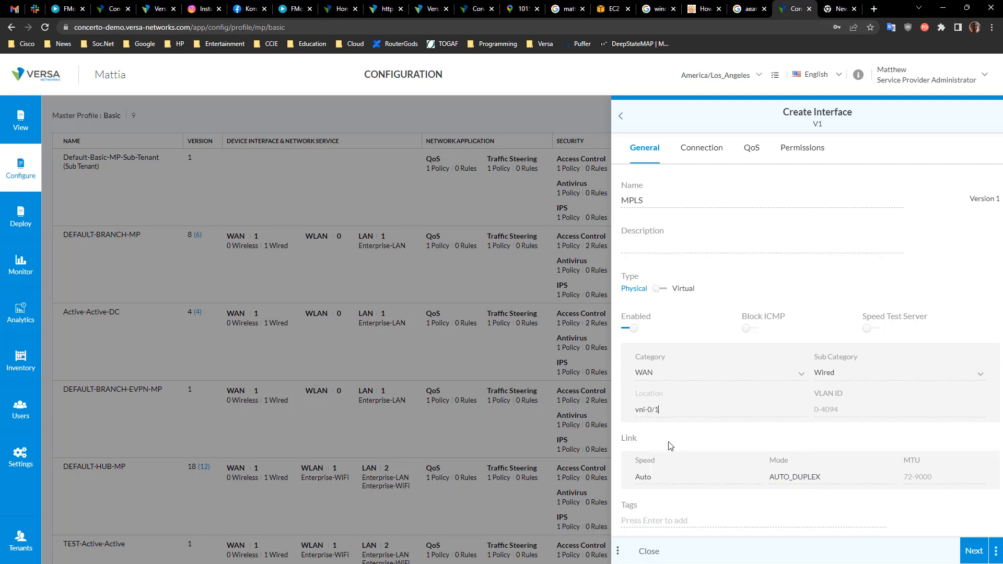
left_click(977, 550)
left_click(874, 206)
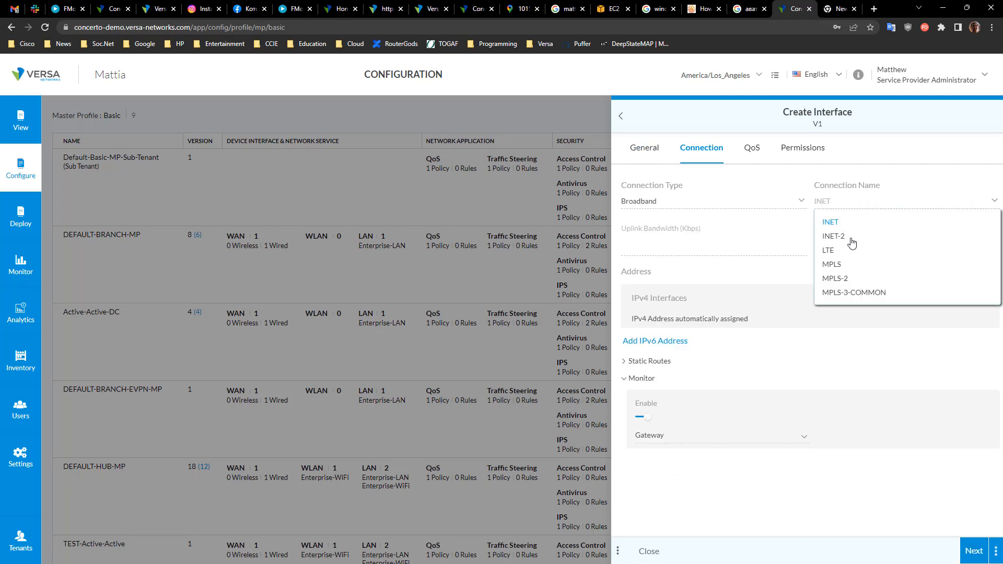
left_click(842, 262)
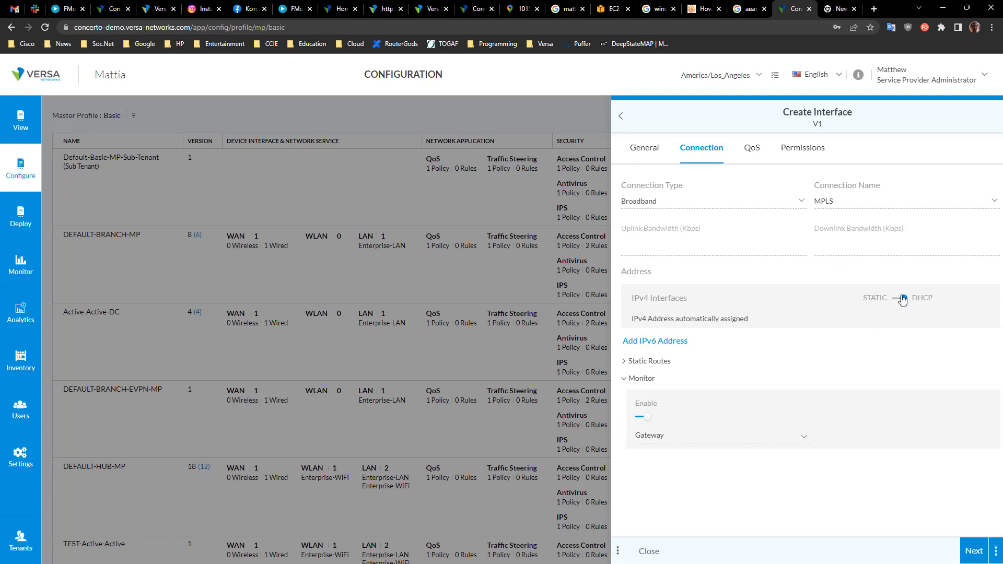
Step: Open the interface's QoS page, return to Connection and expand Static Routes
left_click(974, 553)
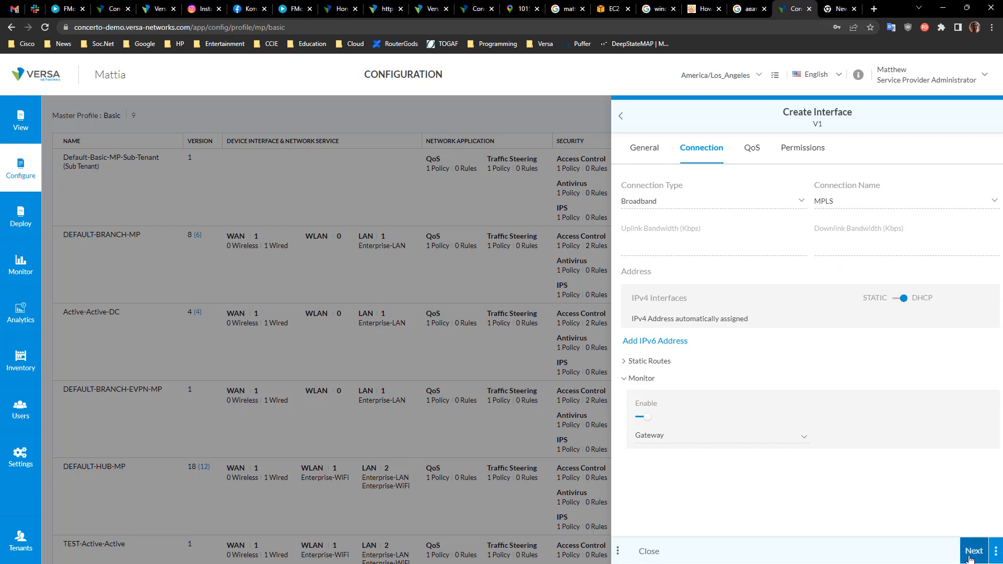
left_click(704, 153)
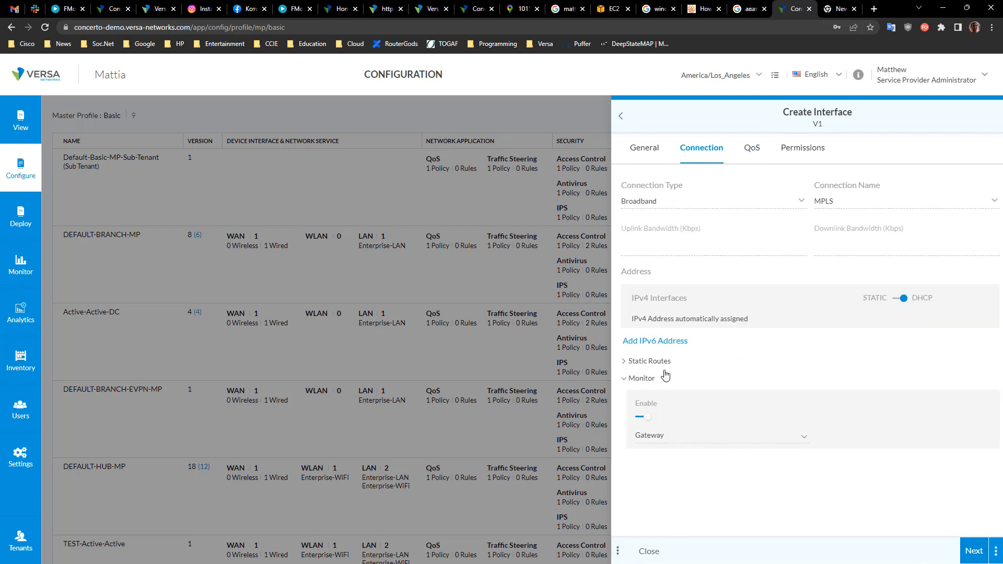
left_click(627, 365)
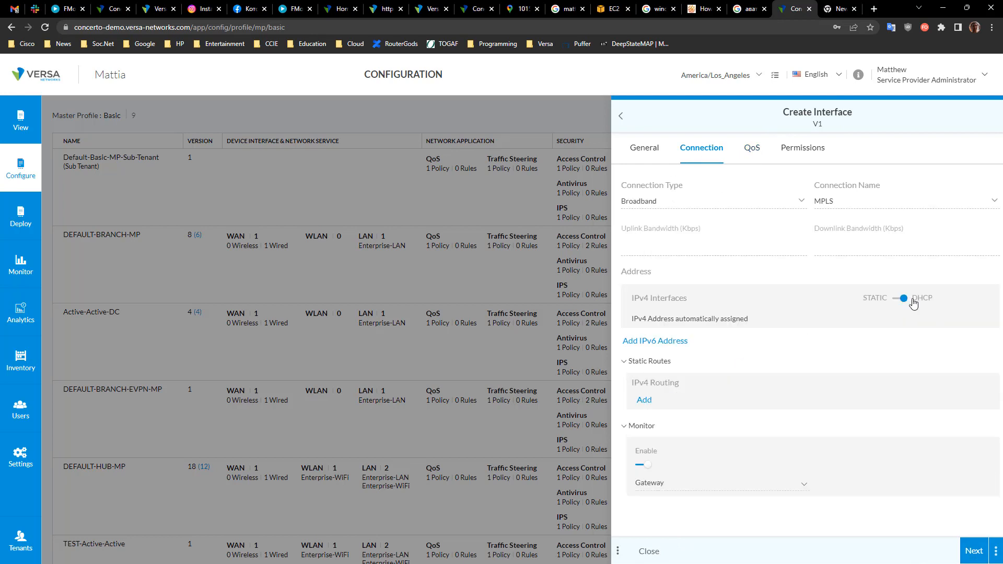
Step: Try static IPv4 addressing with EBGP as routing protocol before switching the interface back to DHCP
left_click(900, 302)
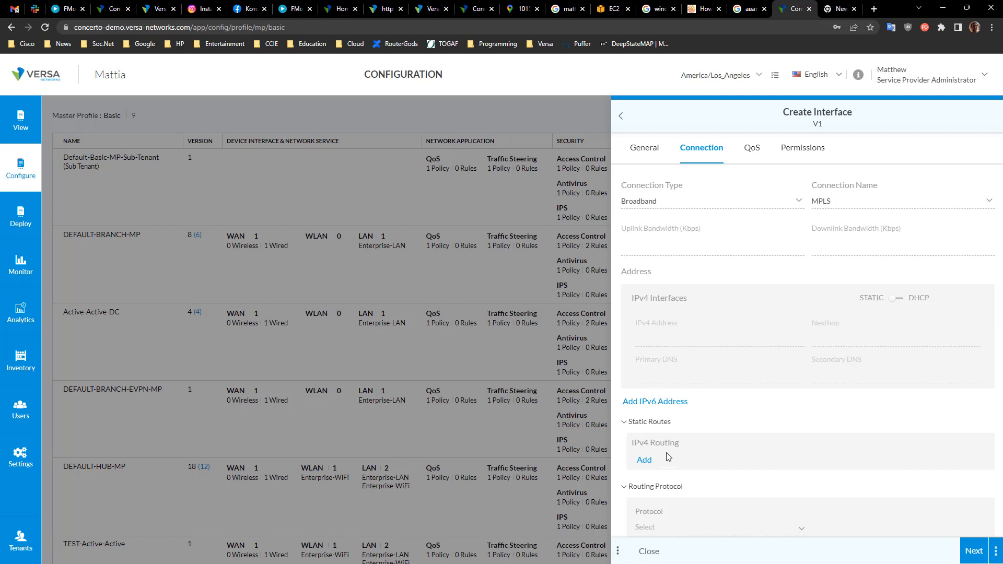
scroll(700, 469, "down", 1)
left_click(664, 496)
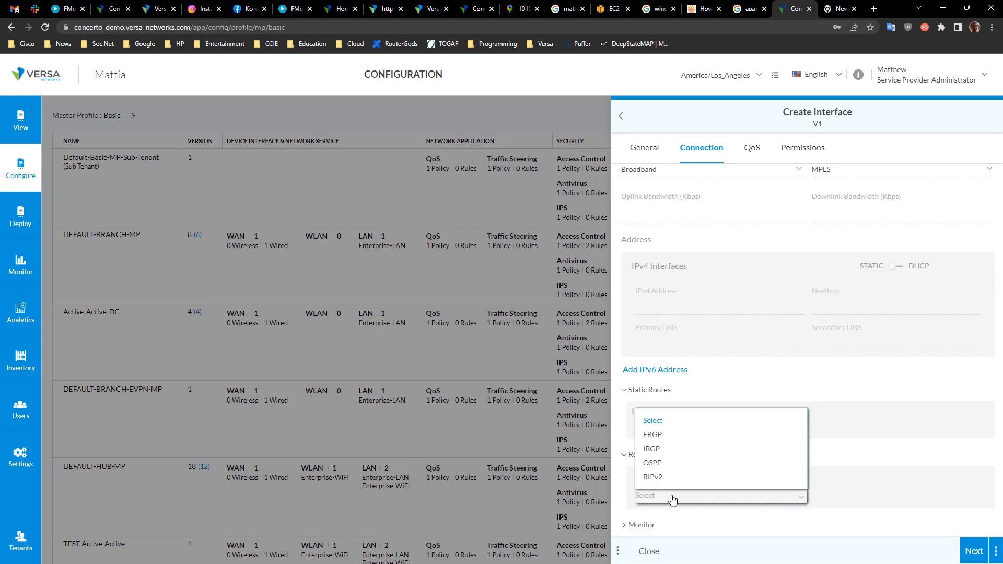
left_click(661, 437)
scroll(709, 443, "down", 2)
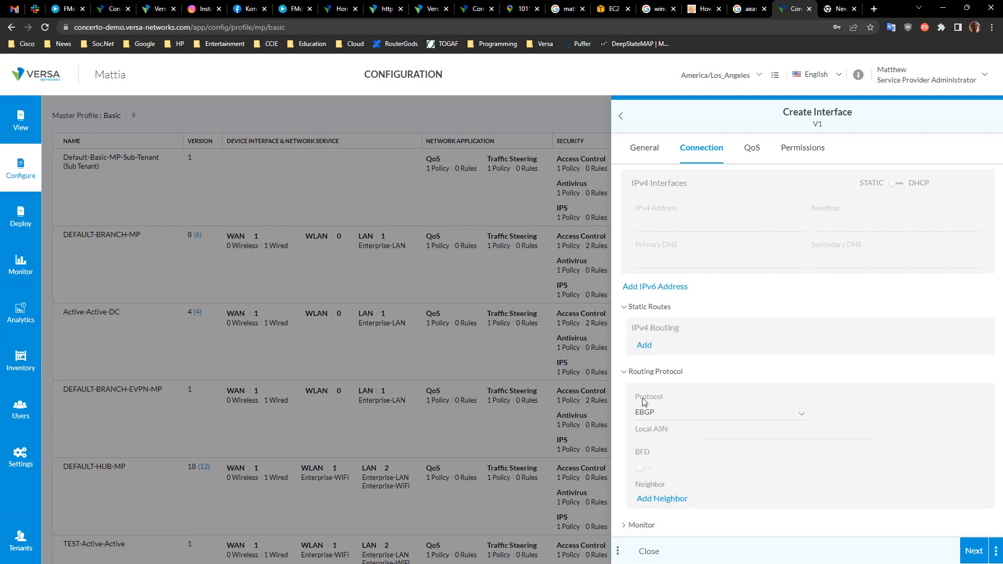
left_click(662, 417)
left_click(661, 419)
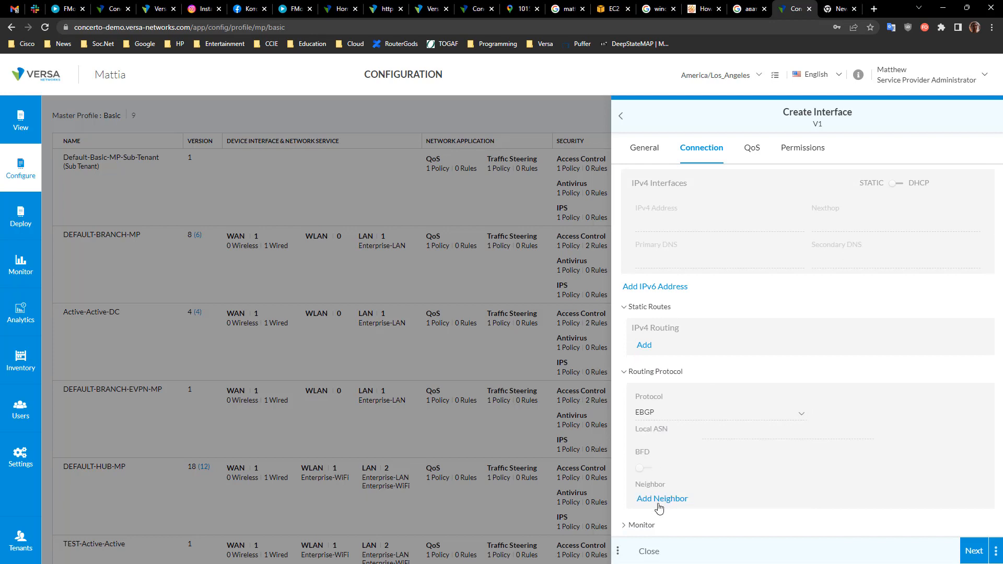
left_click(668, 414)
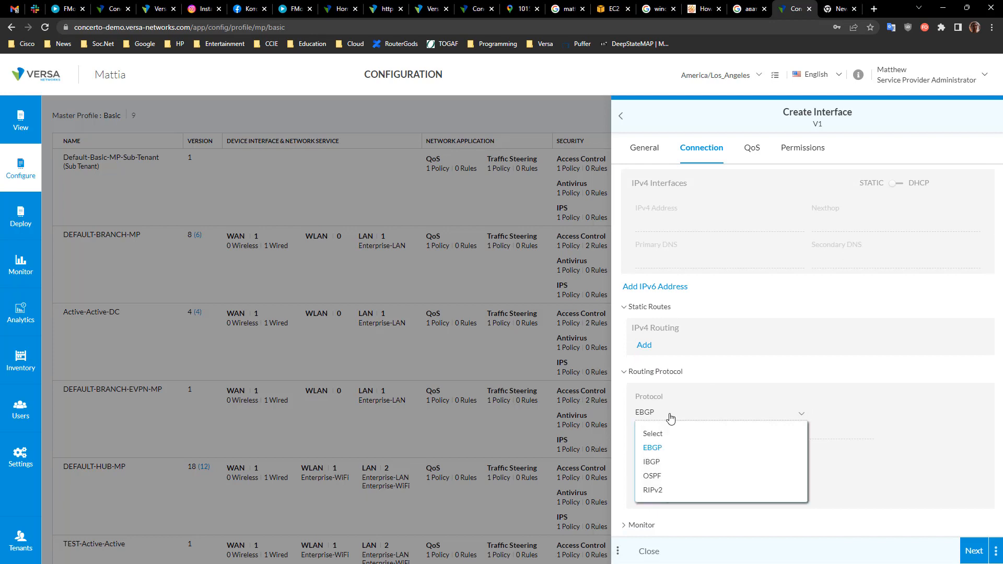
left_click(844, 346)
left_click(894, 184)
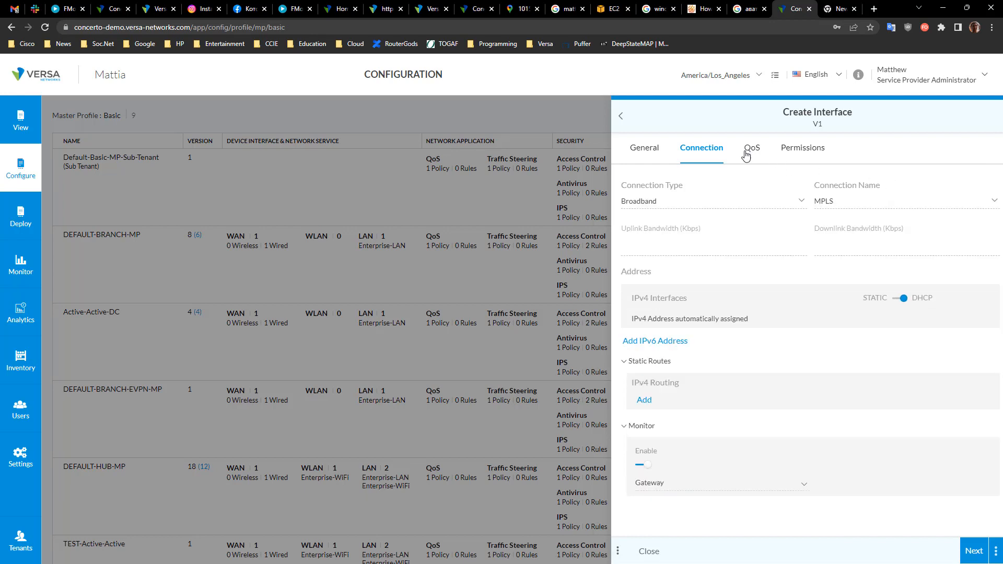
Step: Review the interface's QoS and Permissions pages and close the interface editor and WAN list without saving
left_click(752, 150)
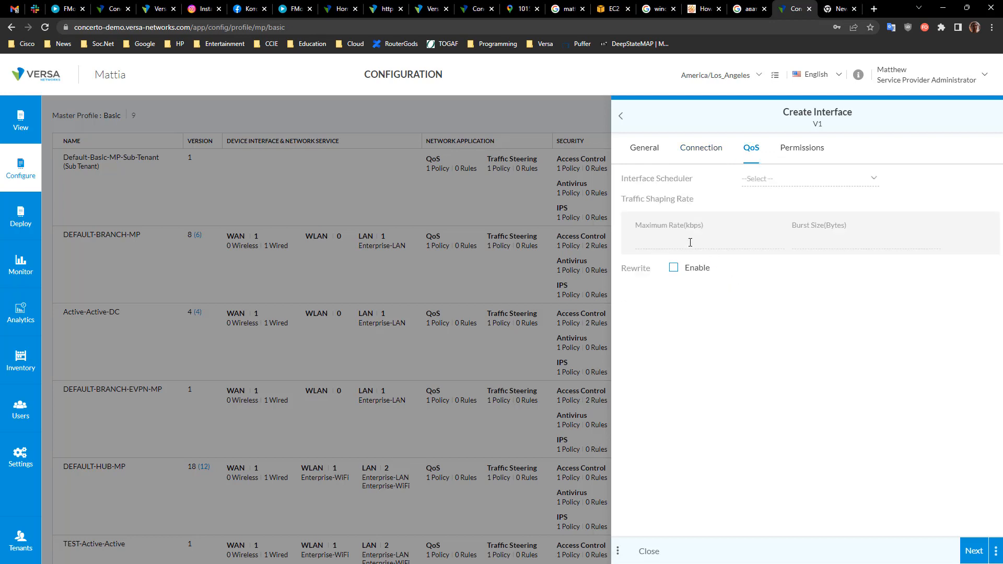
left_click(672, 246)
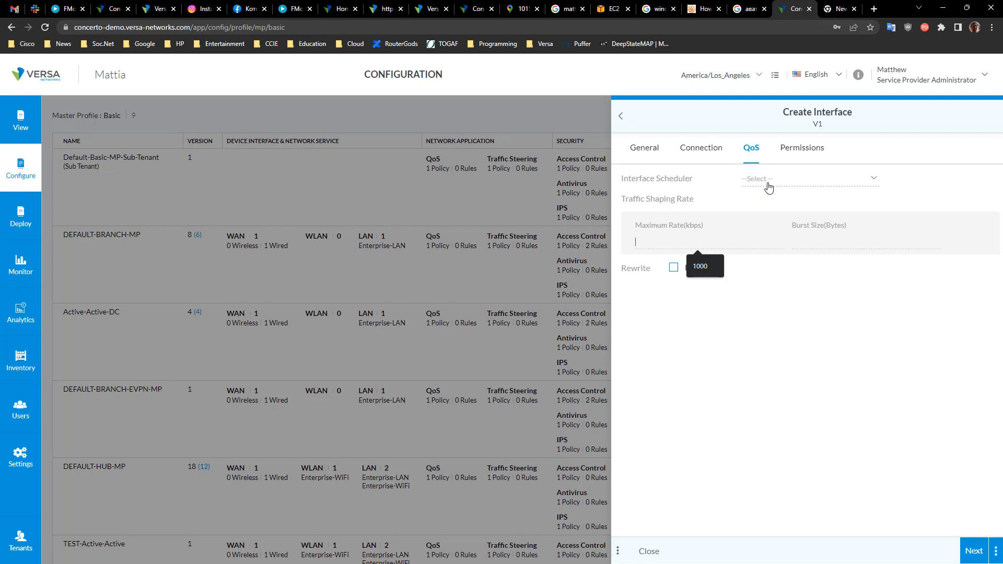
left_click(793, 150)
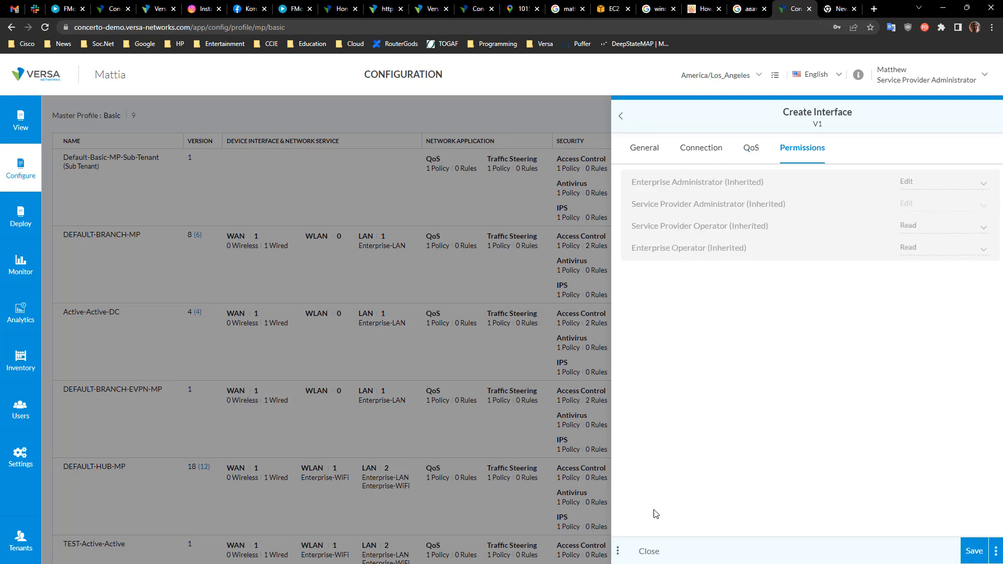
left_click(646, 552)
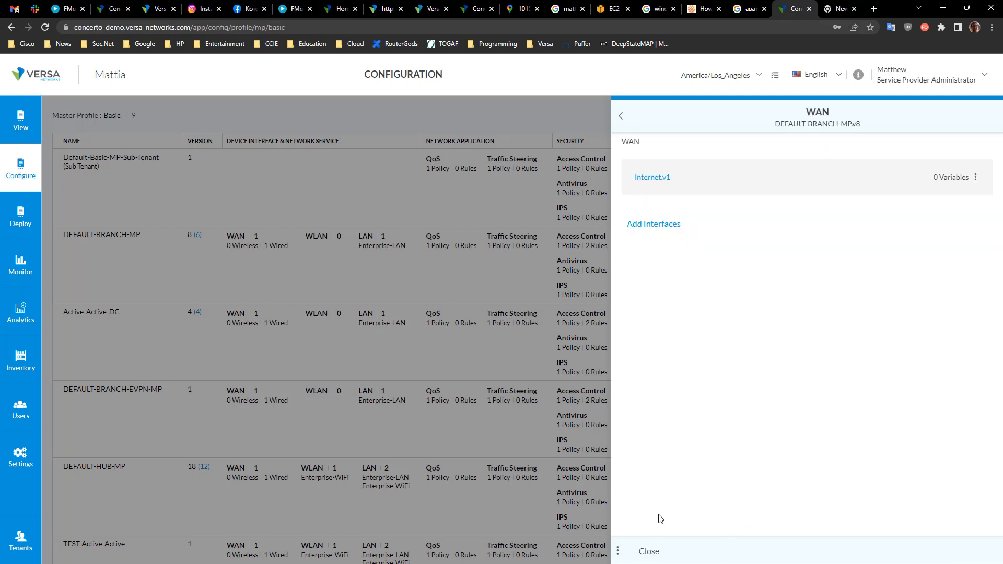
left_click(648, 551)
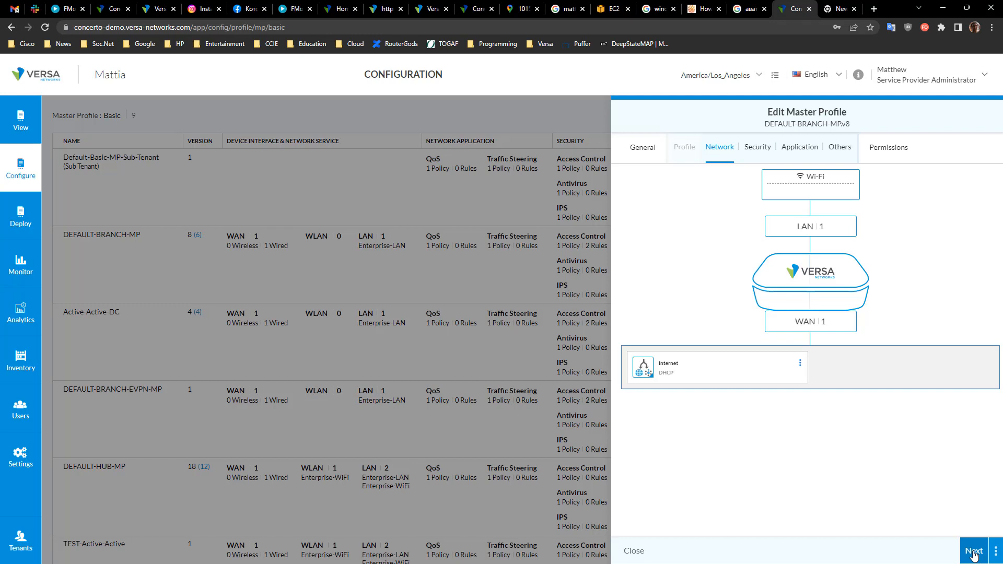
Step: Set the Internet WAN link to VPN Only and advance to the next master profile page
left_click(650, 379)
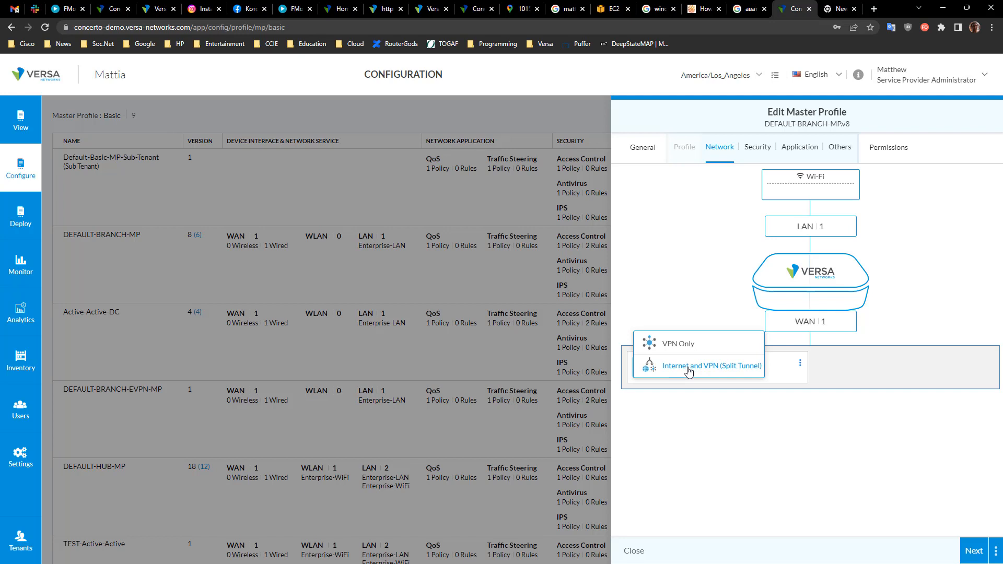
left_click(683, 345)
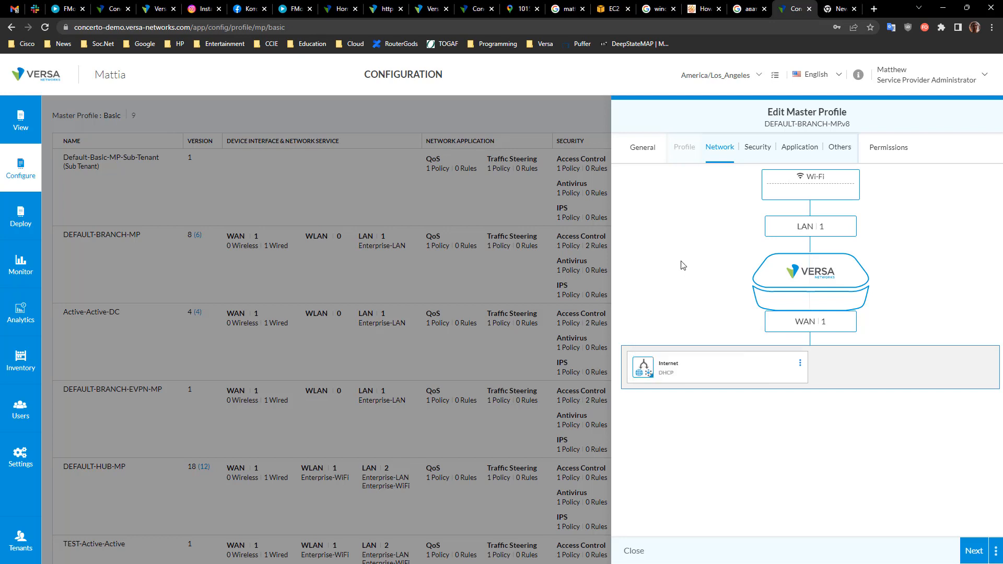
left_click(646, 374)
left_click(646, 375)
left_click(974, 560)
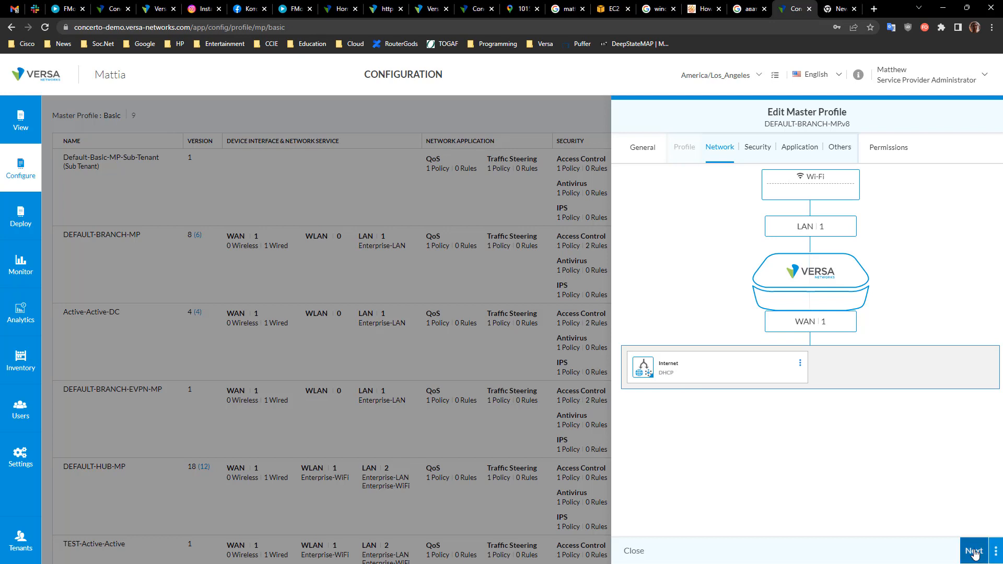
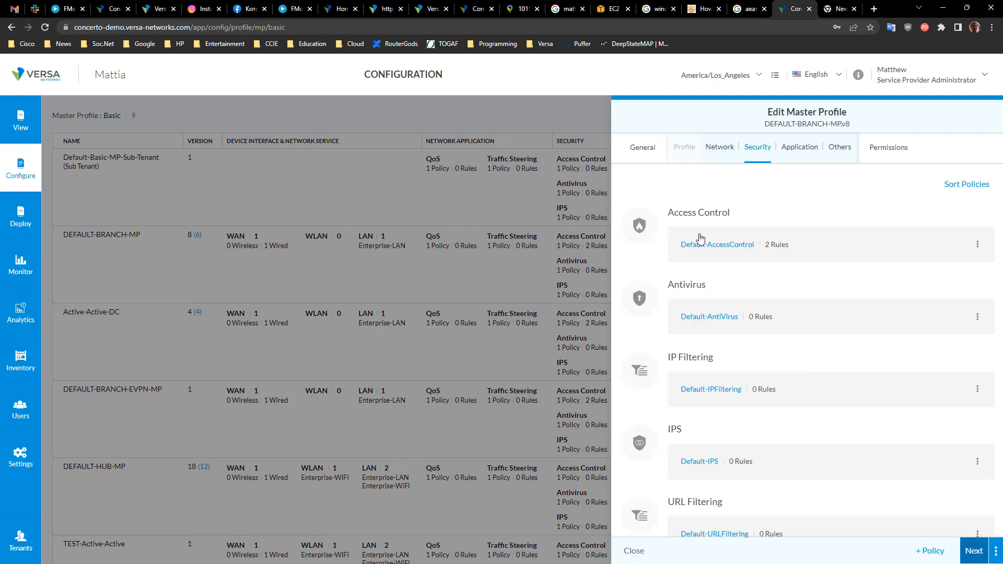
Step: Open the Default-AccessControl policy and review the Block_News rule's general, criteria and actions settings
left_click(709, 246)
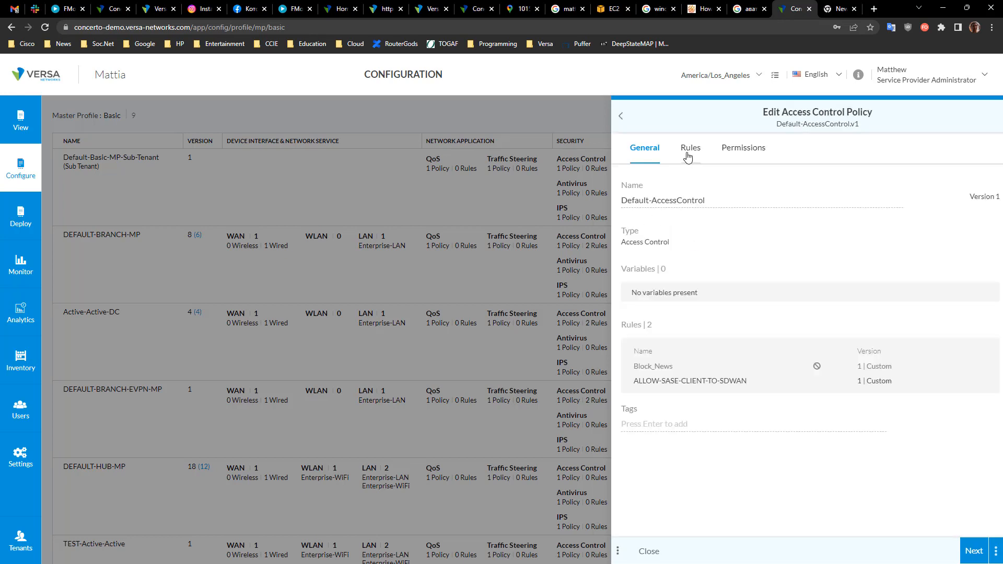
left_click(687, 156)
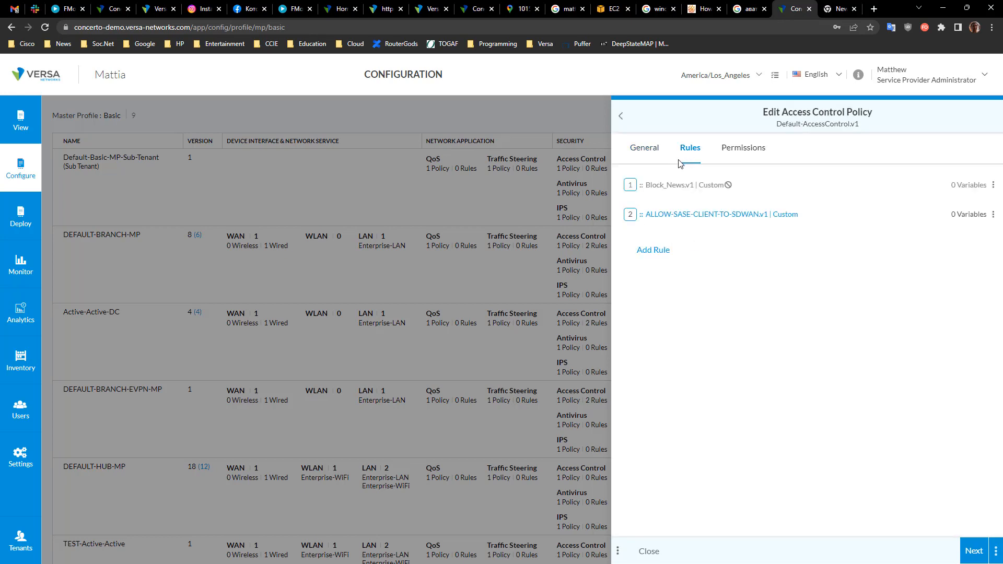
left_click(650, 252)
left_click(780, 306)
left_click(696, 186)
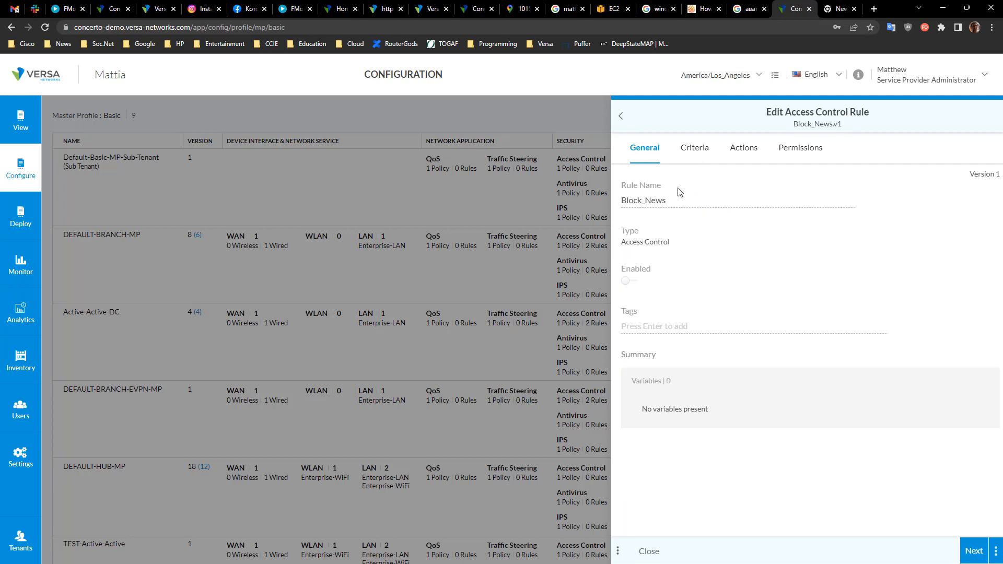
left_click(625, 280)
left_click(694, 152)
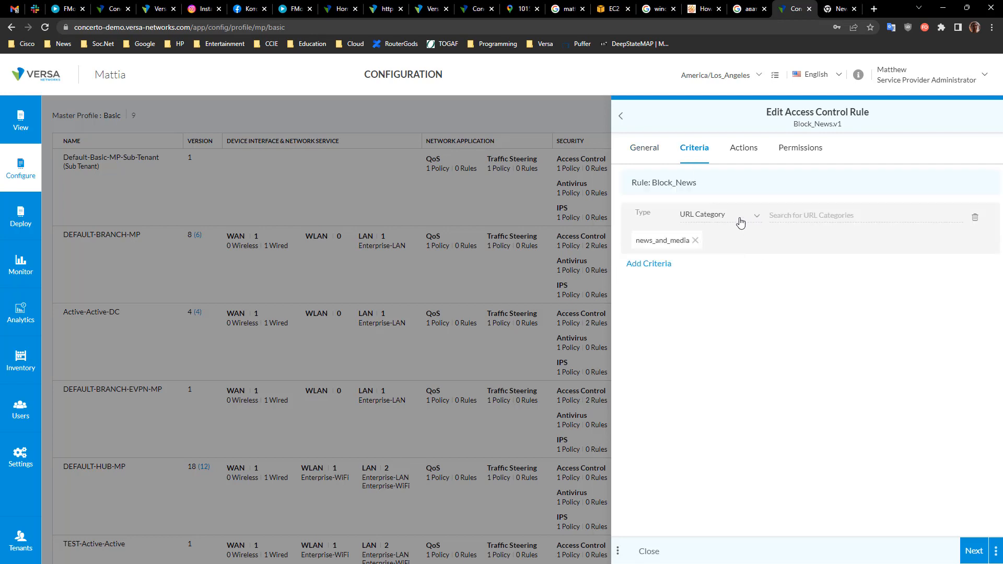
left_click(743, 148)
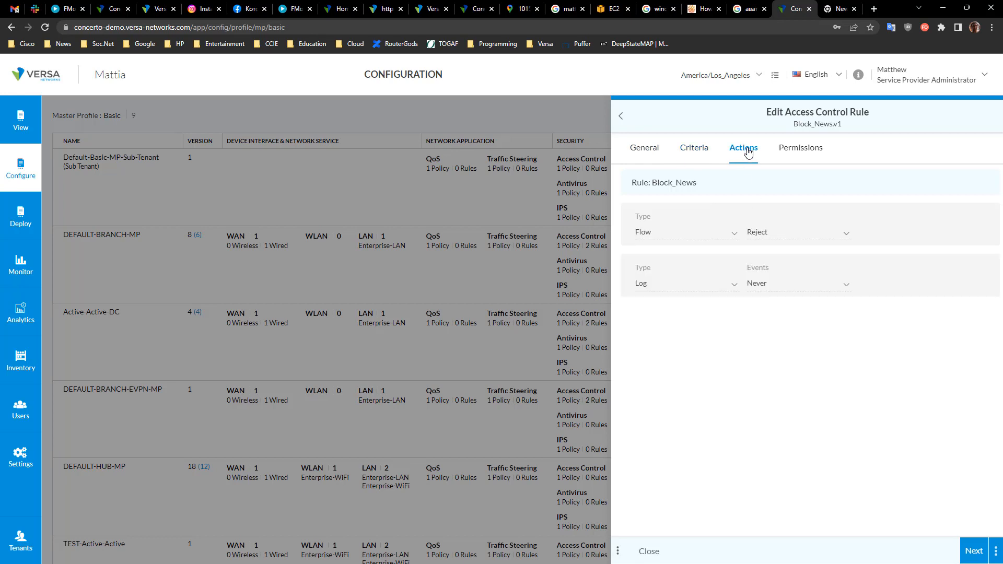
left_click(694, 153)
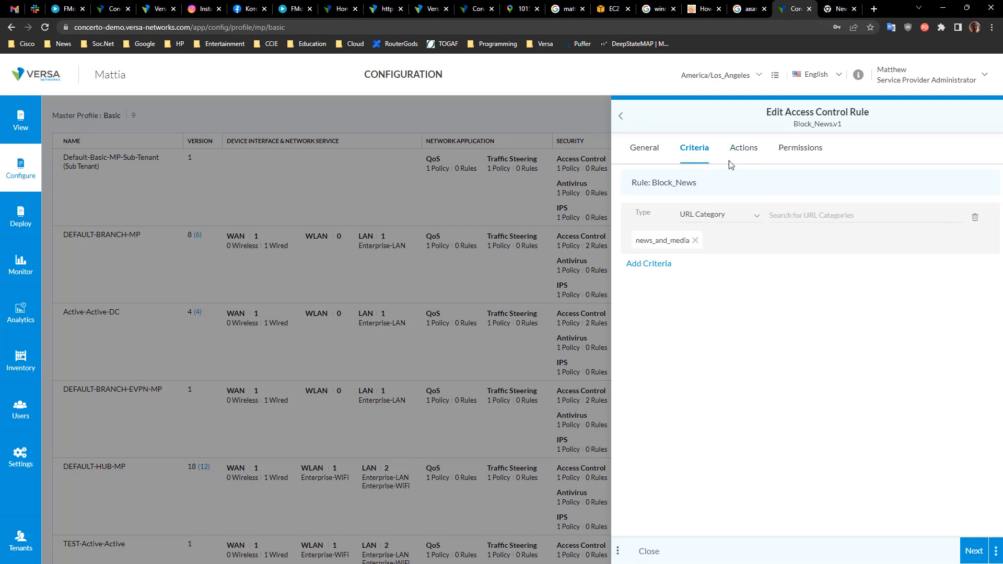
left_click(744, 151)
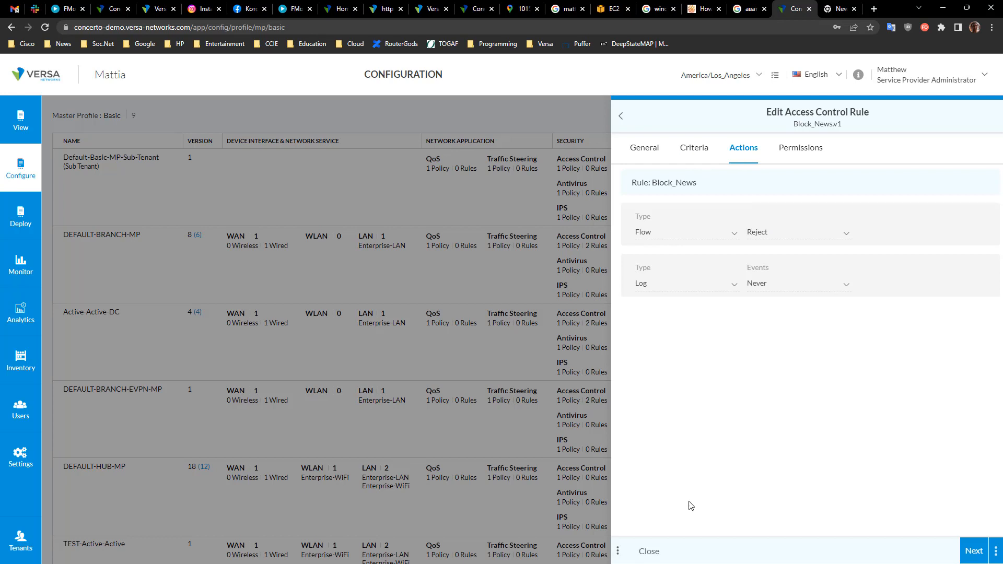
left_click(620, 116)
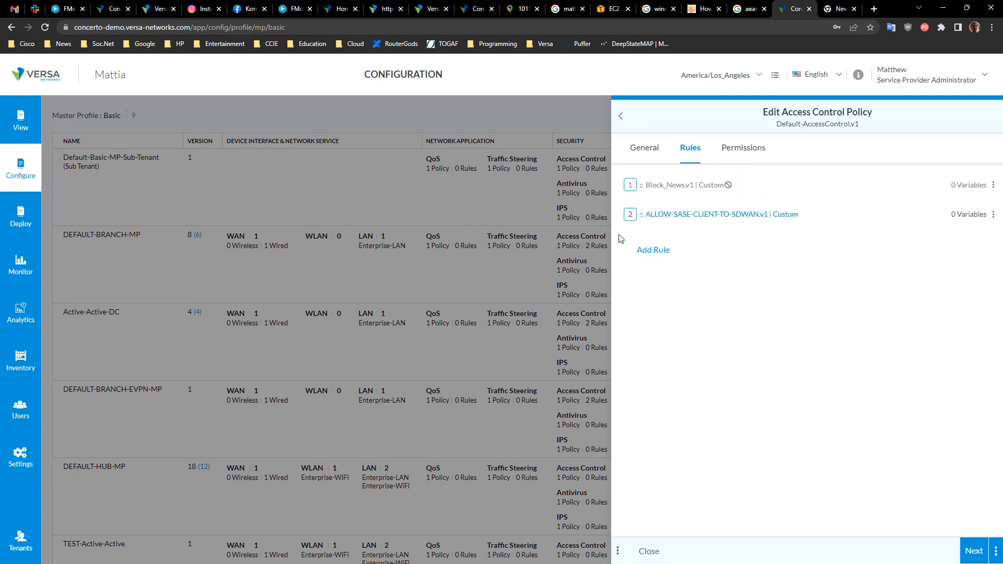
Step: Start a new access control rule named rule12345
left_click(665, 257)
left_click(665, 229)
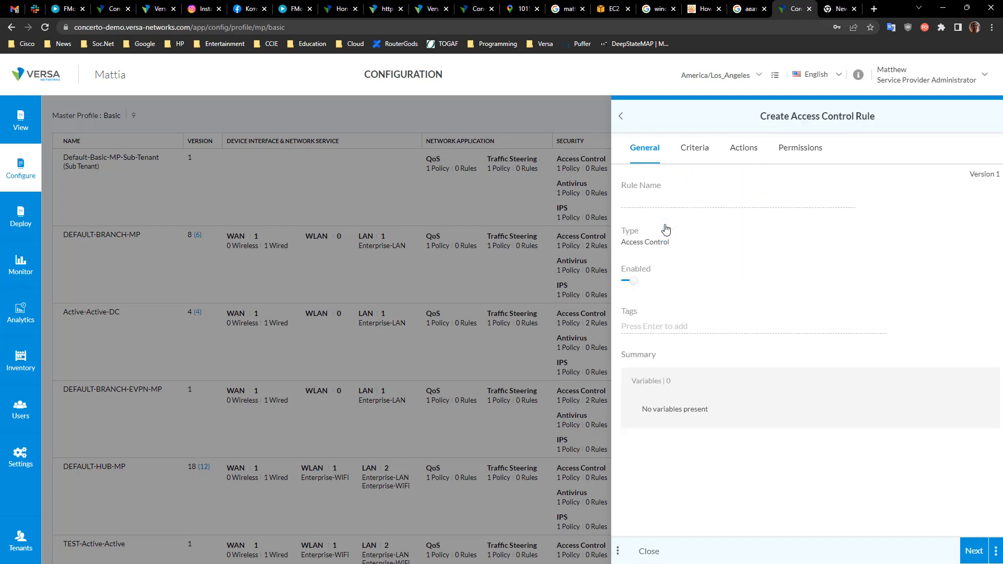
left_click(646, 199)
type("rule1234")
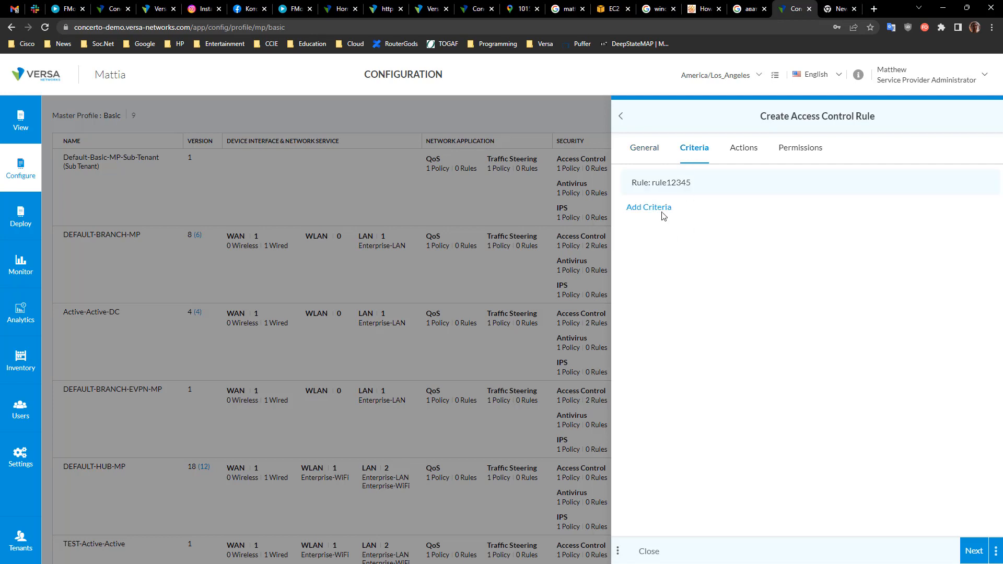
Step: Add an Application criterion to the rule and browse the available application list
left_click(659, 209)
left_click(722, 219)
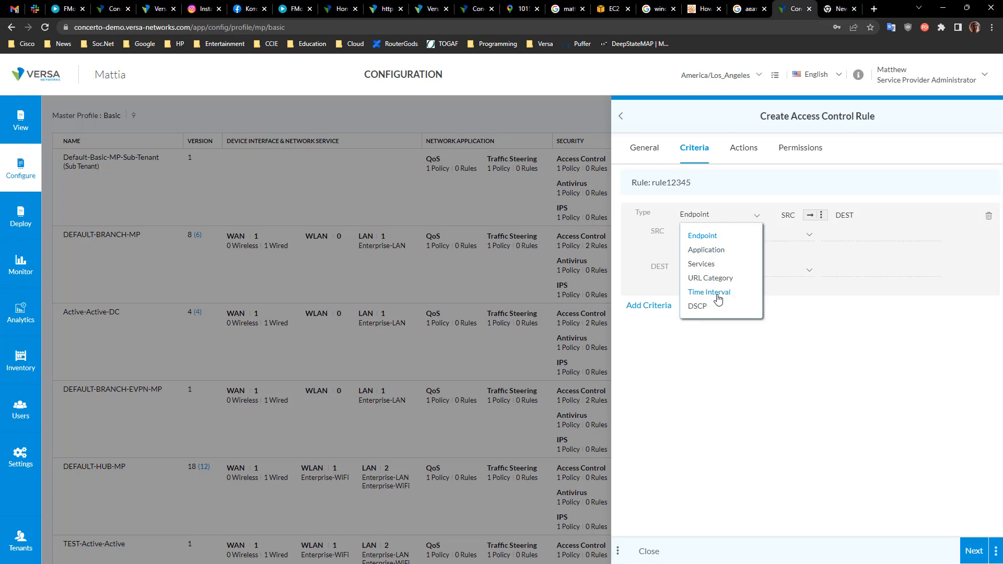
left_click(713, 251)
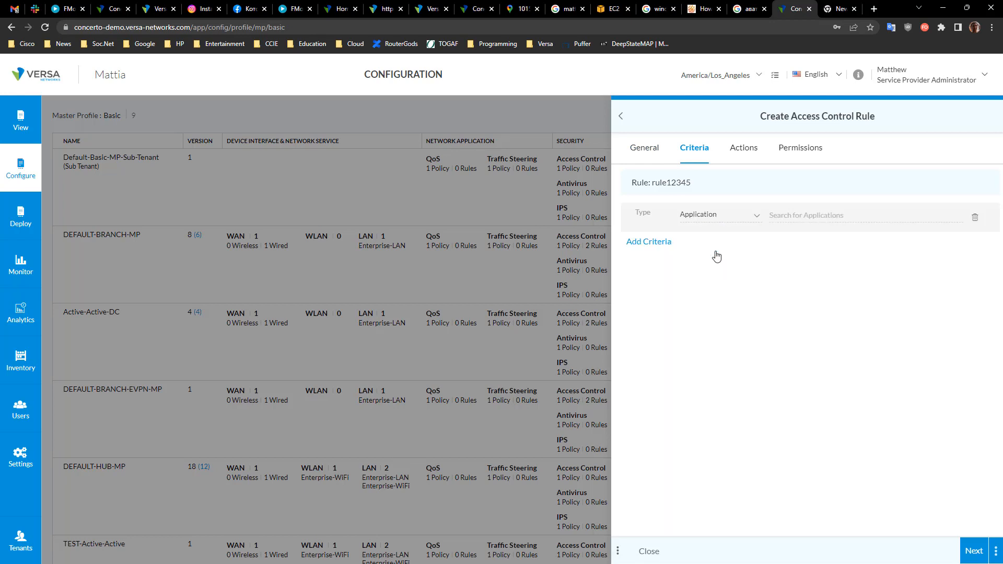
left_click(806, 213)
scroll(813, 251, "down", 5)
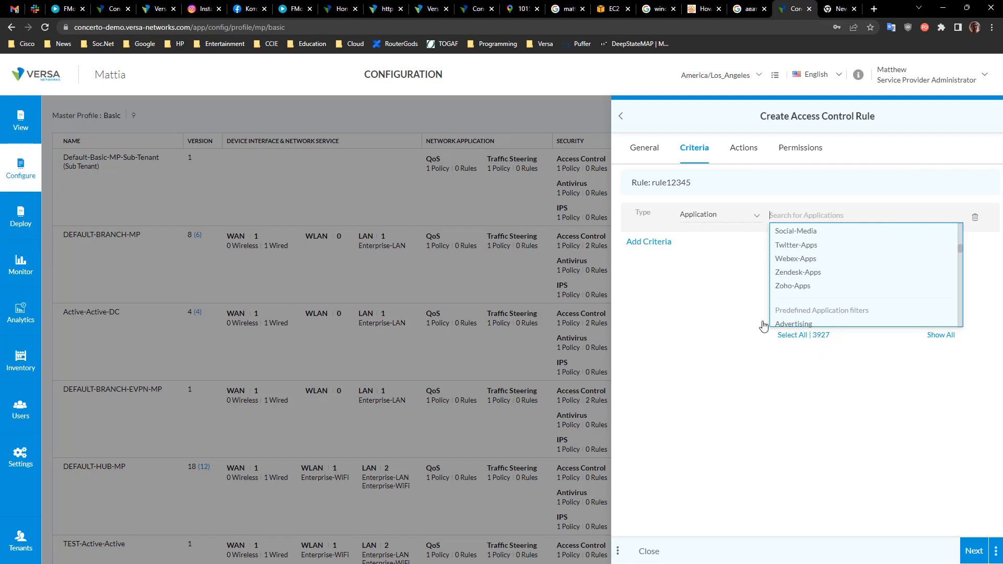
left_click(695, 303)
left_click(654, 240)
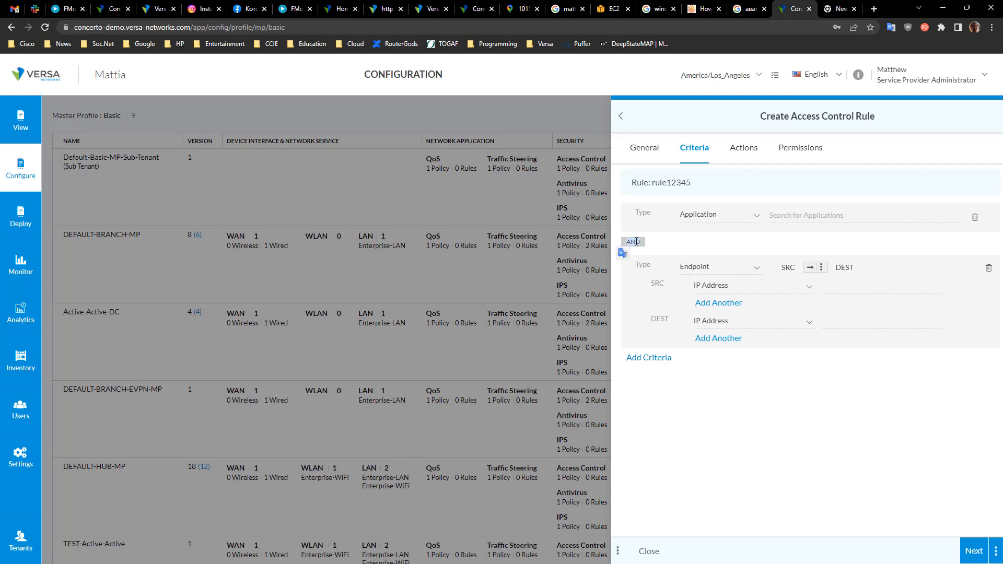
left_click(679, 246)
left_click(988, 269)
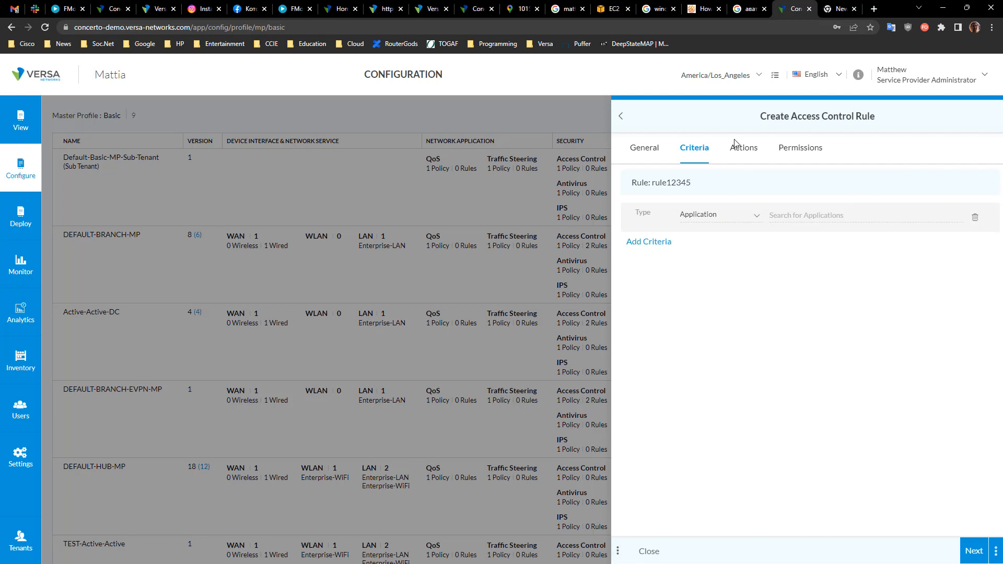
Step: Pick an application for the criterion and open the rule's actions
left_click(740, 151)
left_click(808, 244)
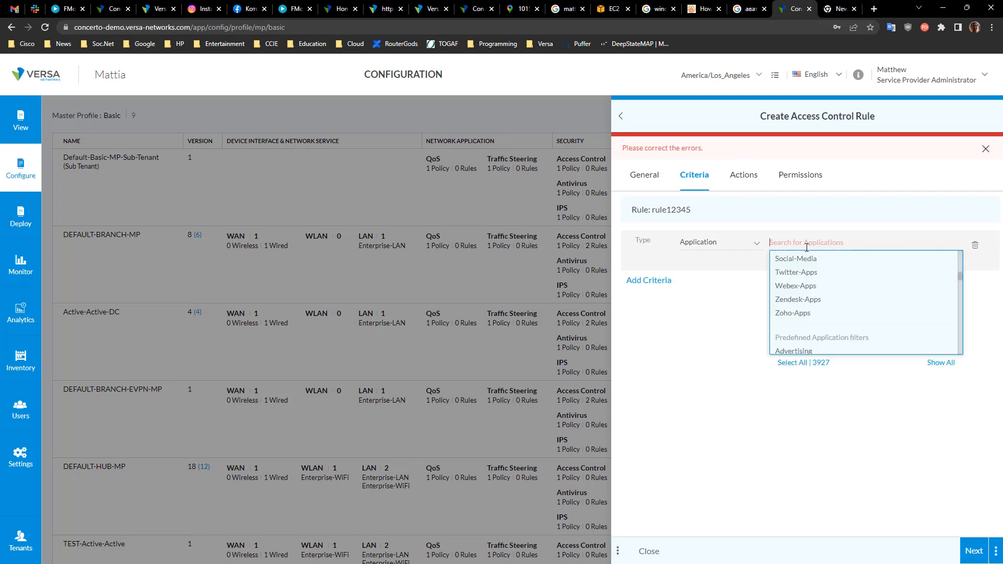
left_click(804, 276)
left_click(750, 160)
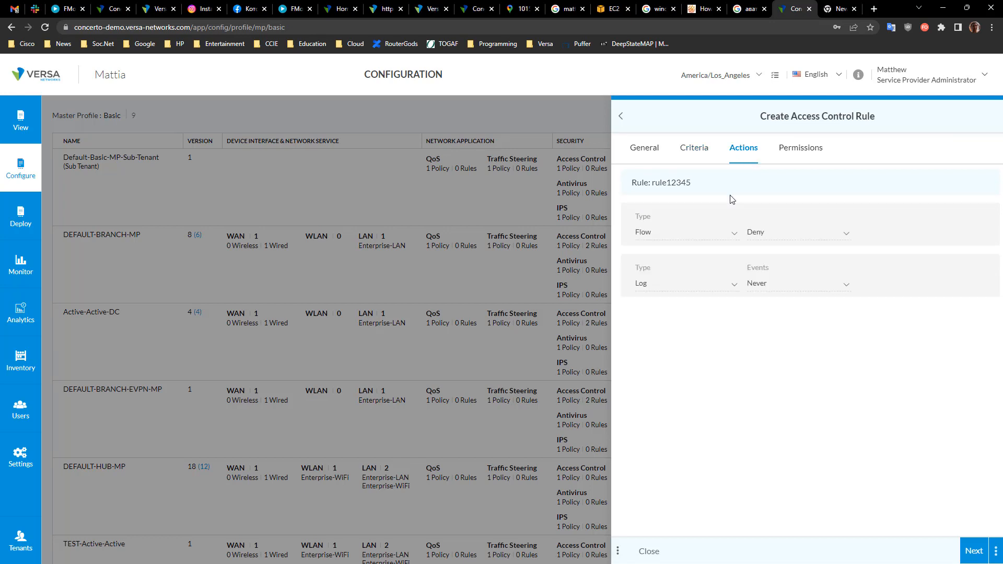
Step: Set the flow action to Chain with IP Filtering as policy type, then close the rule and policy without saving
left_click(773, 232)
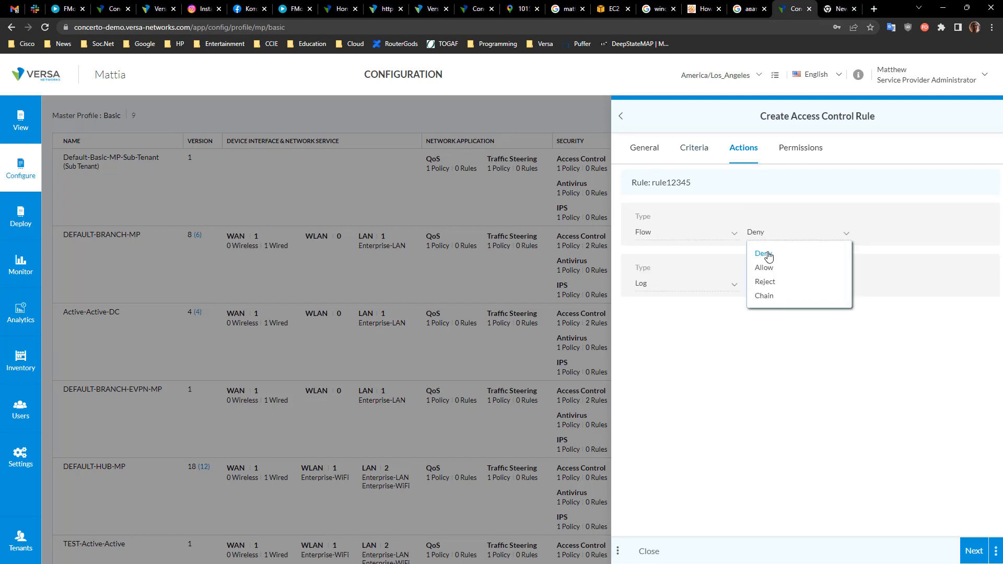
left_click(763, 296)
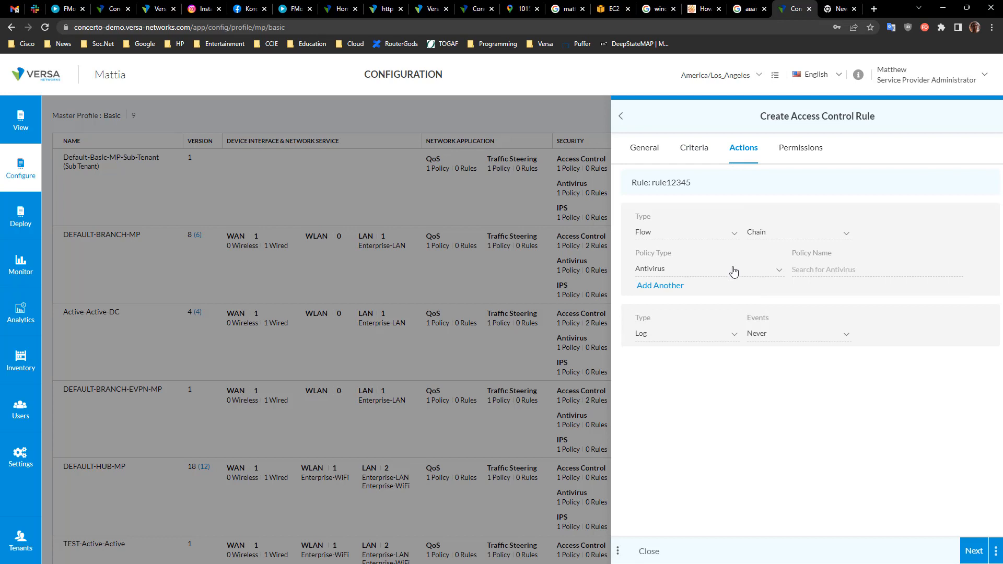
left_click(764, 272)
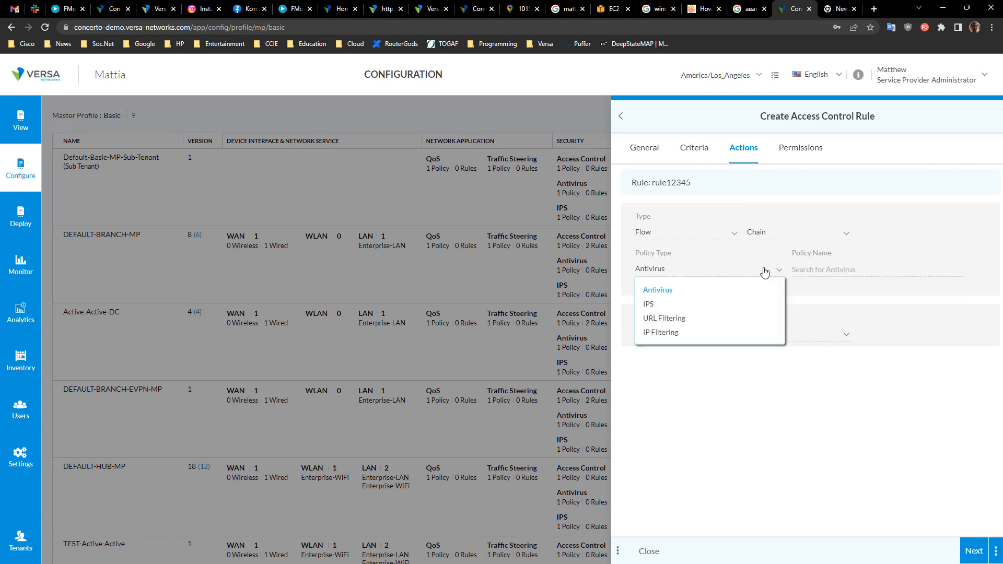
left_click(668, 335)
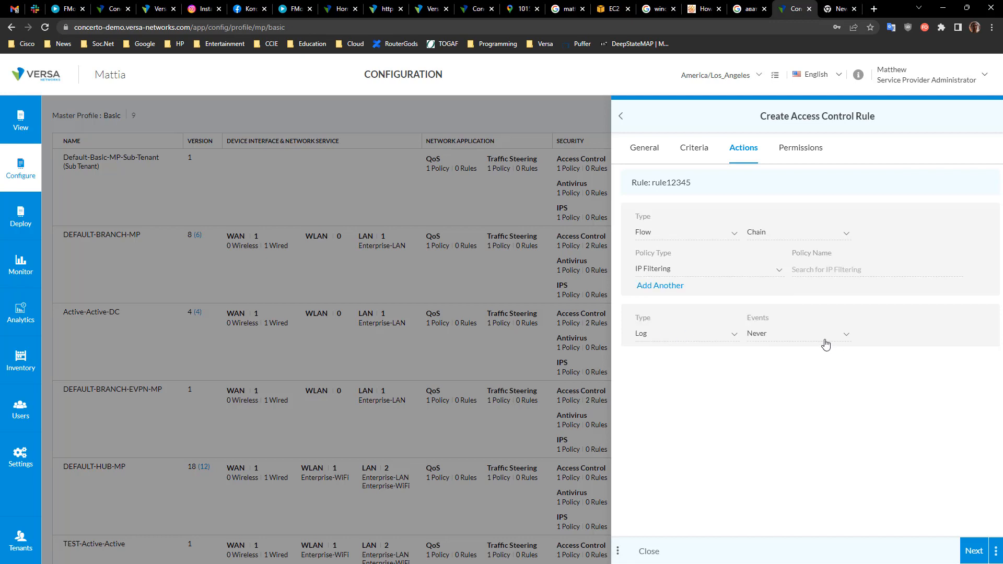
left_click(649, 552)
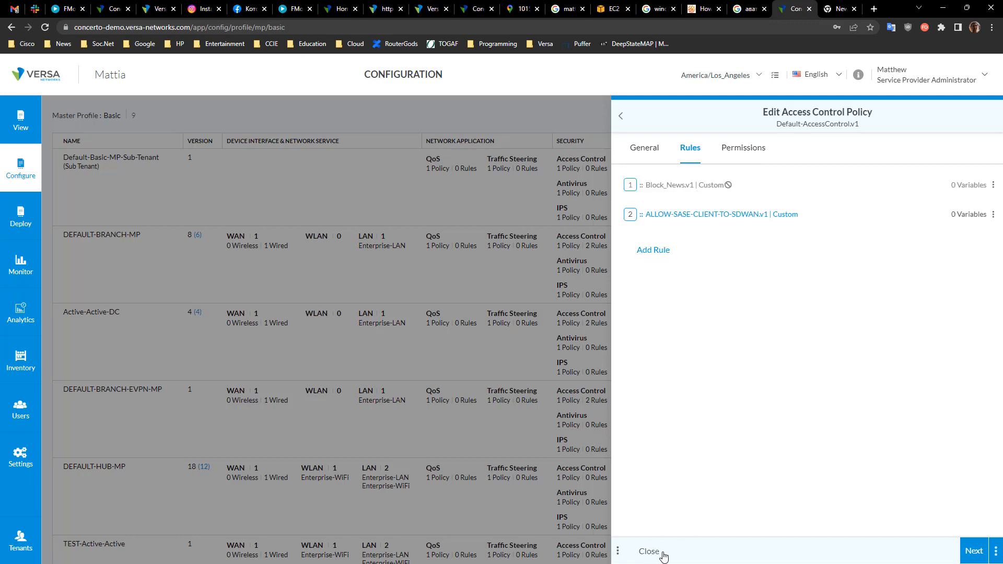
left_click(650, 553)
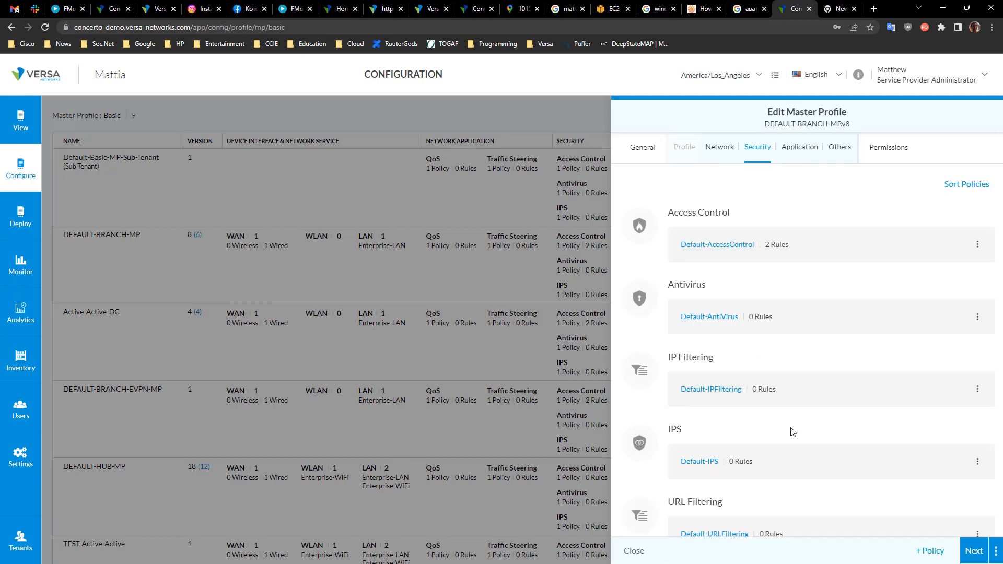
Step: Advance to the Application page and open the Default-TrafficSteering policy's traffic steerings list
left_click(974, 550)
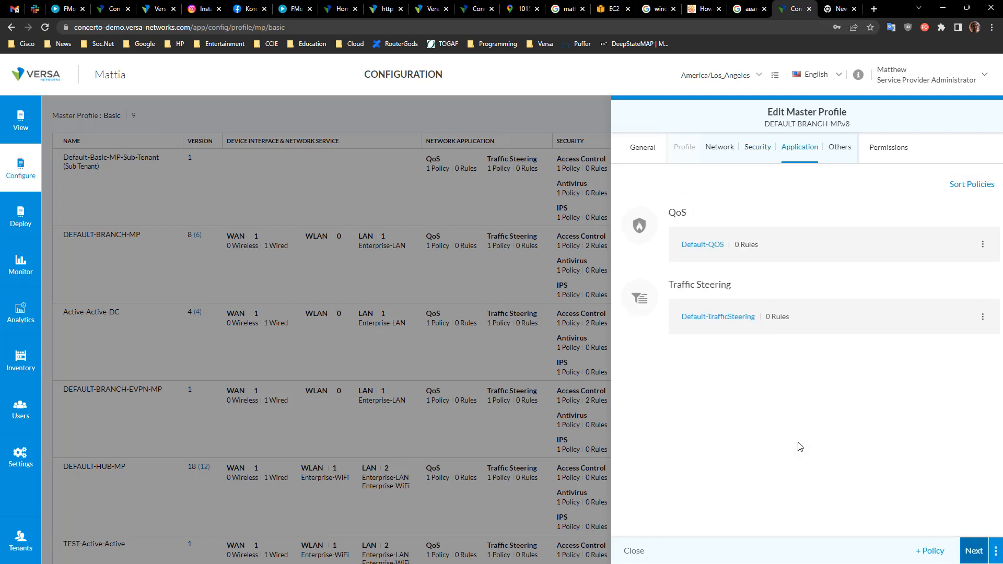
left_click(723, 318)
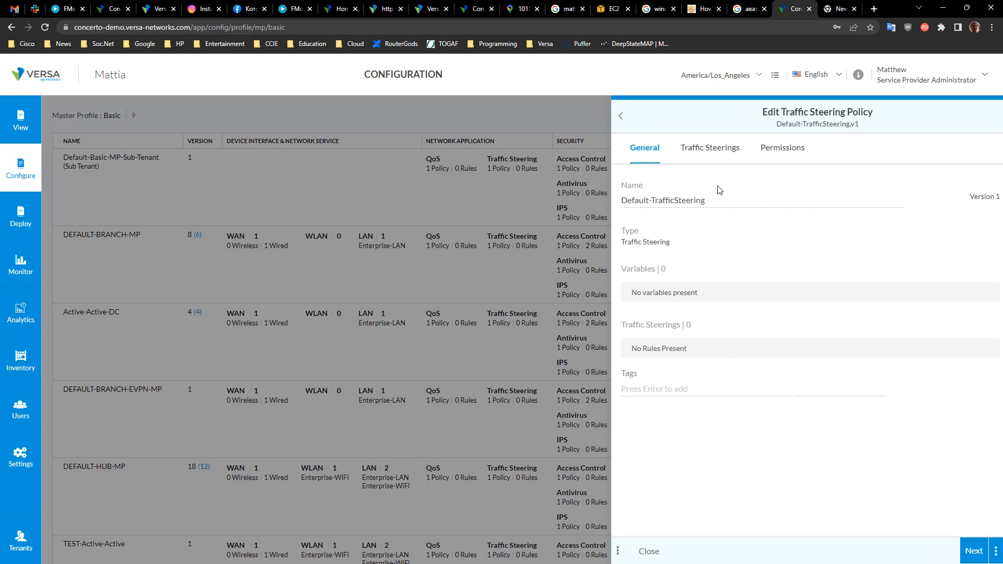
left_click(705, 150)
Step: Create a new traffic steering rule named ts1
left_click(676, 209)
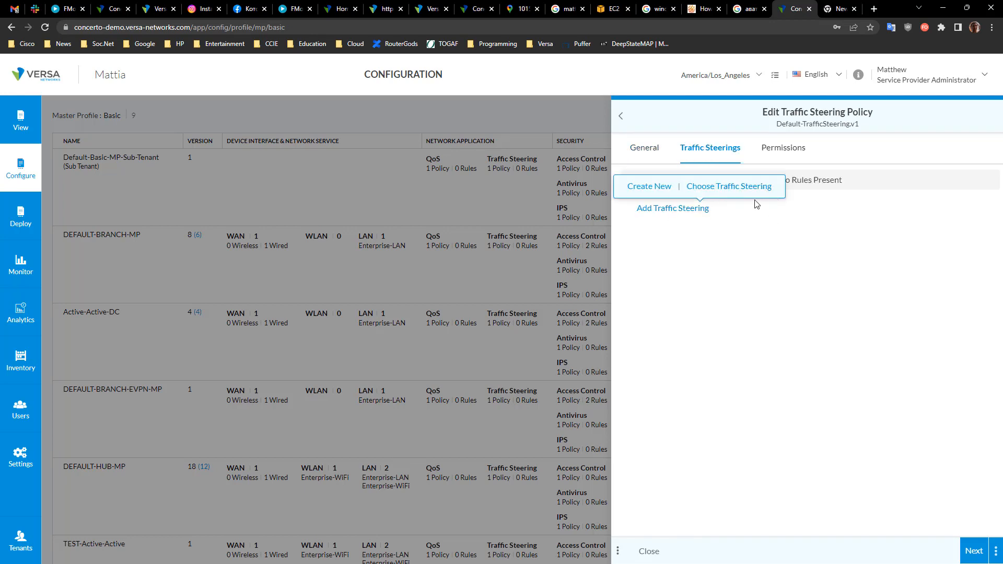
left_click(642, 192)
left_click(669, 201)
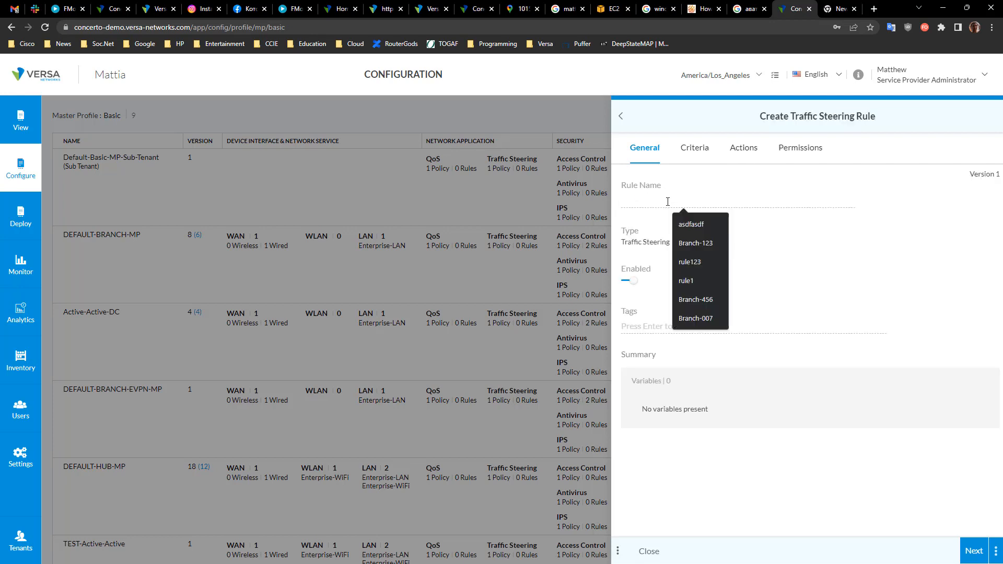
type("ts1")
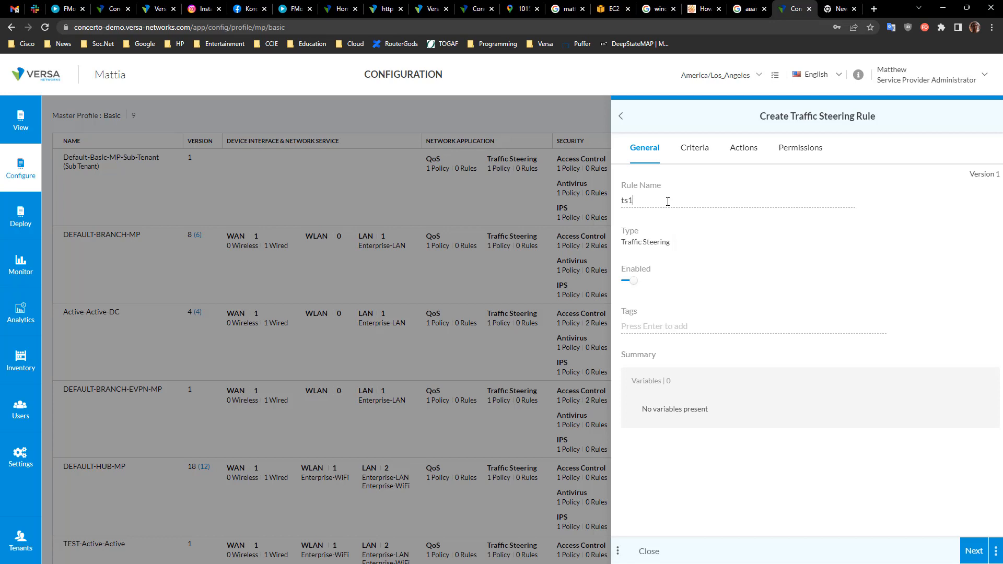
Step: Add an endpoint criterion to the ts1 rule with source zone SDWAN
left_click(694, 147)
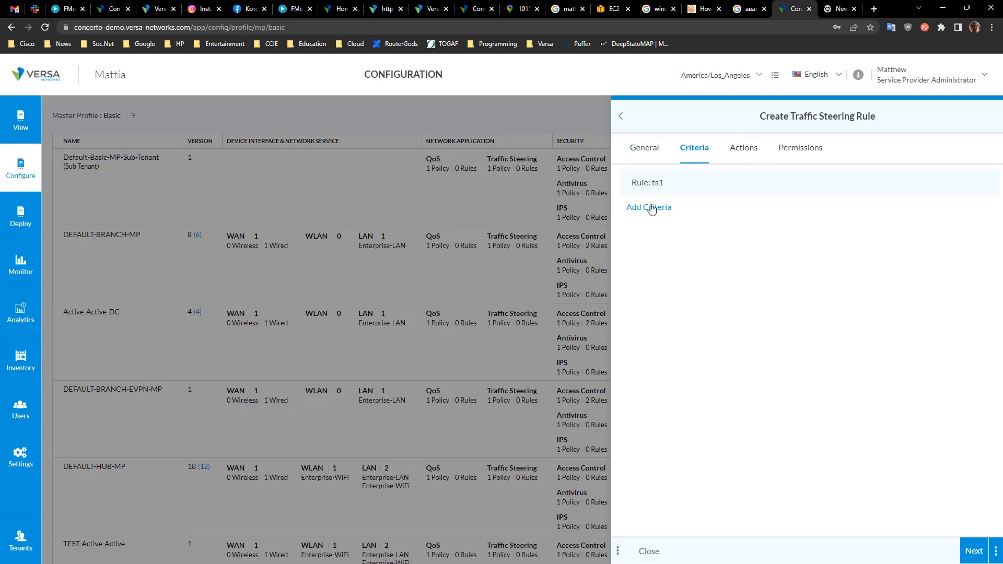
left_click(751, 234)
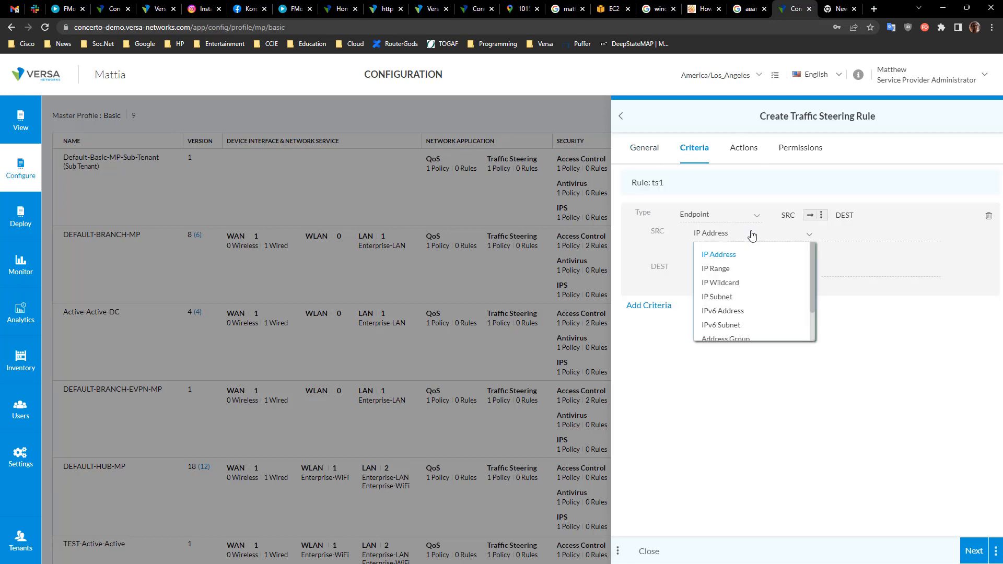
scroll(742, 324, "down", 2)
left_click(733, 317)
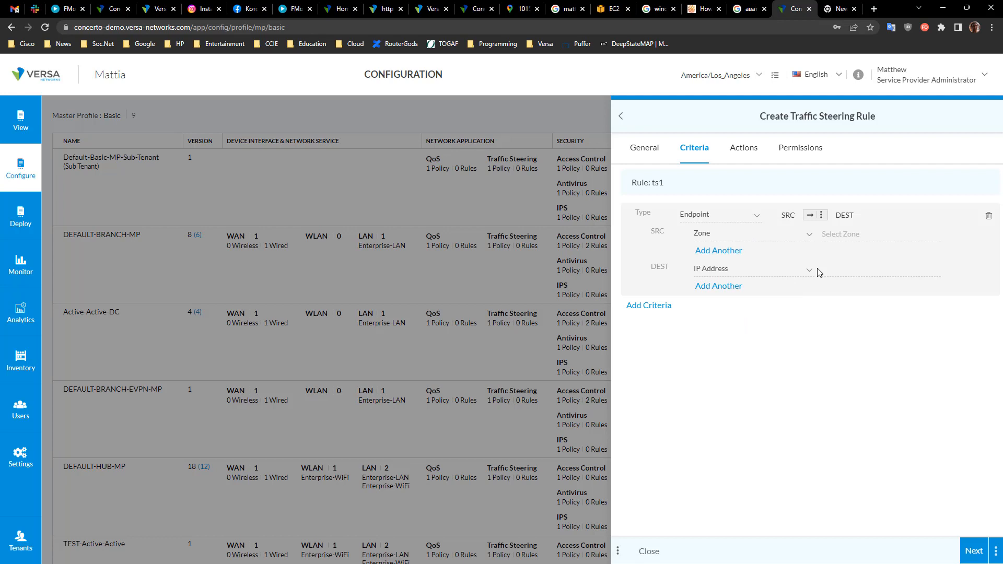
left_click(851, 239)
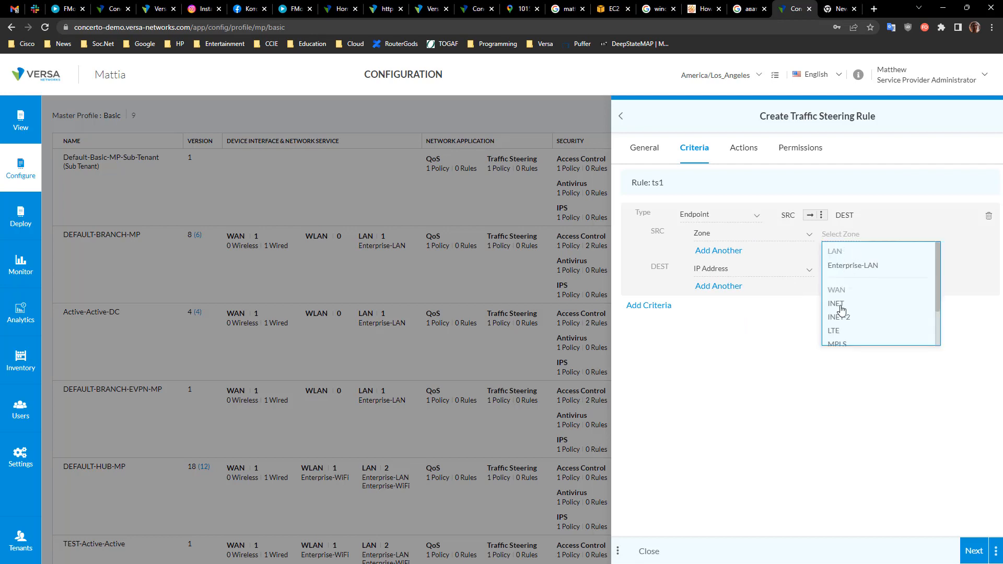
scroll(841, 334, "down", 2)
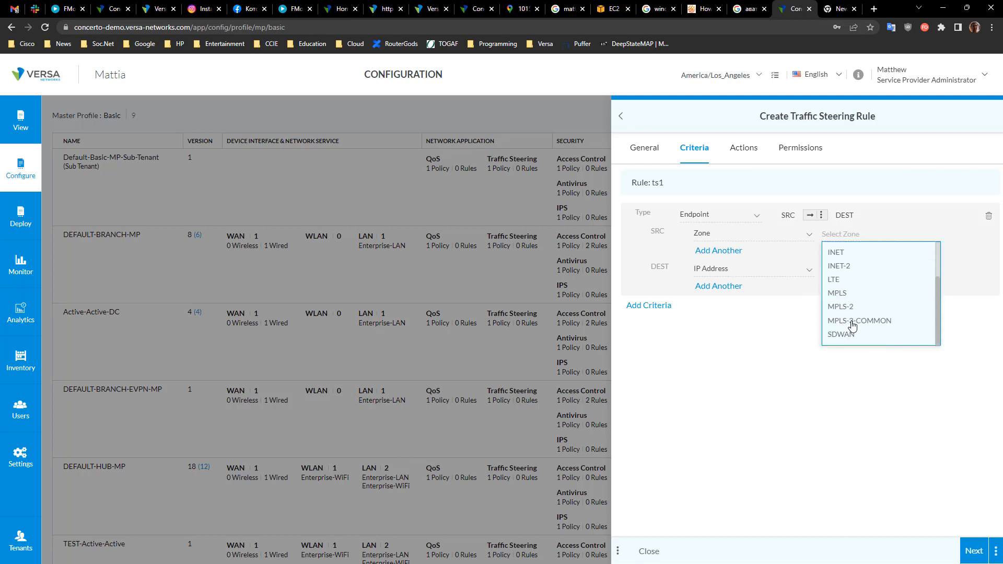
left_click(852, 340)
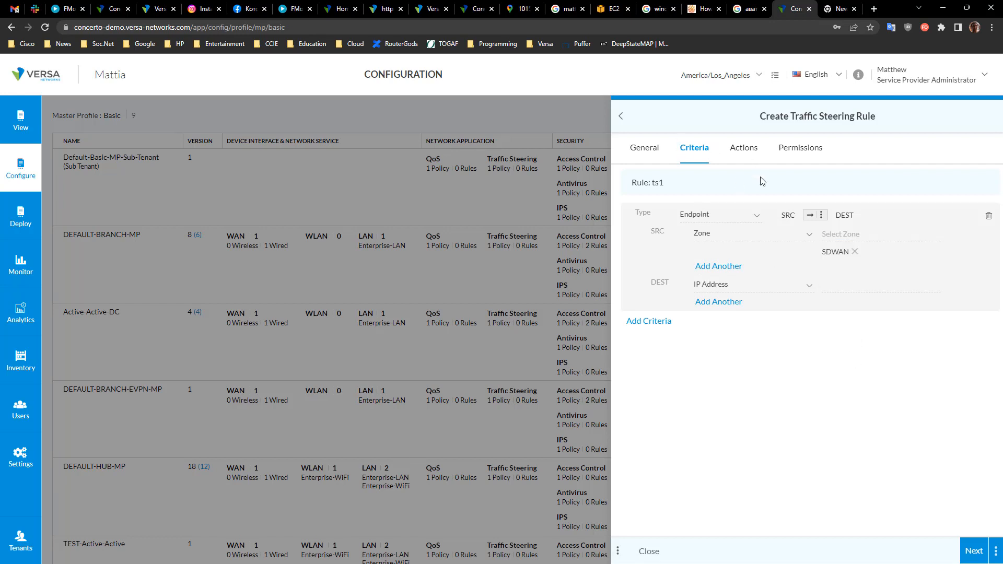
Step: Open the rule's Actions, keep the flow action Allow, and name a new forwarding profile fp1
left_click(746, 155)
left_click(763, 236)
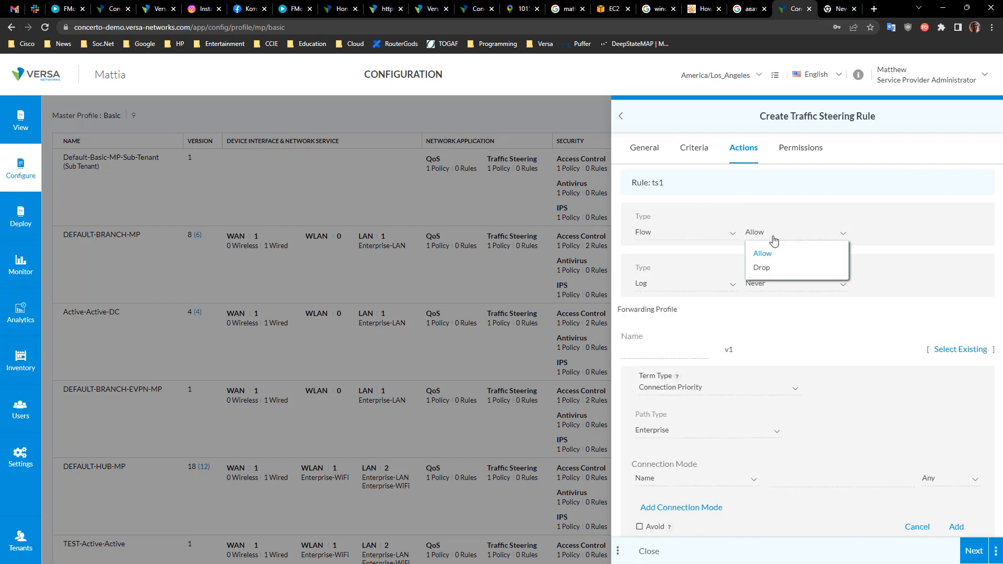
left_click(882, 323)
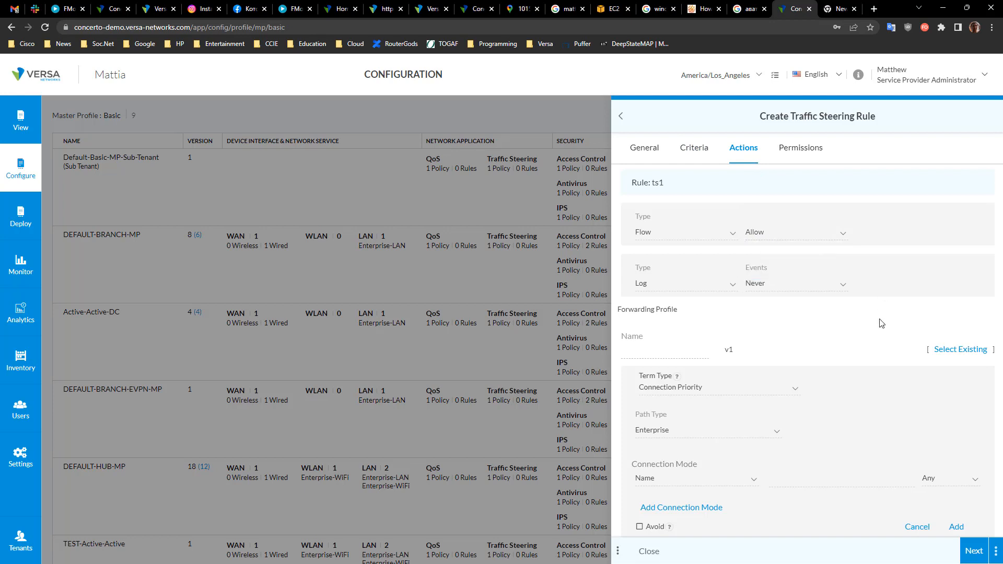
left_click(671, 351)
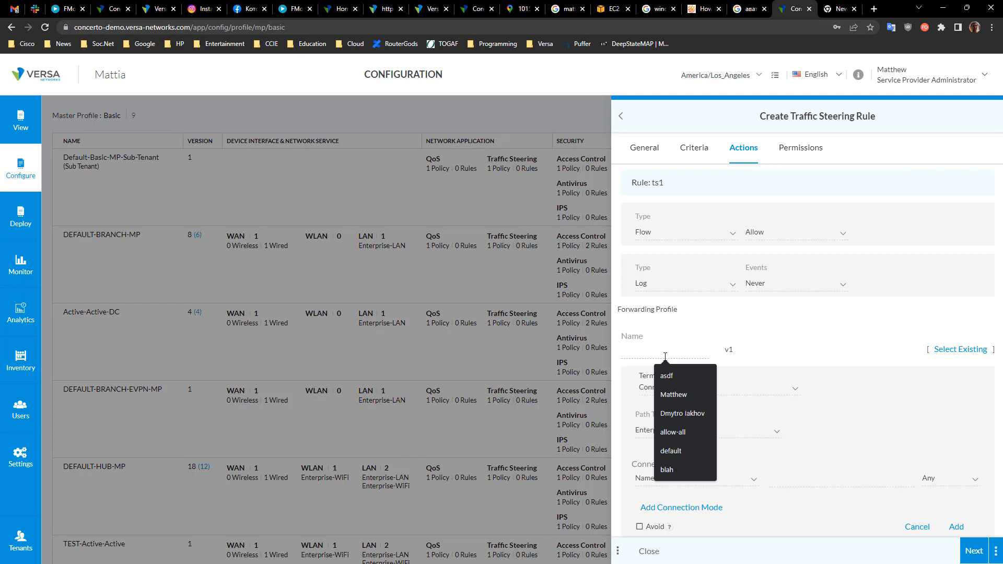
type("fp1")
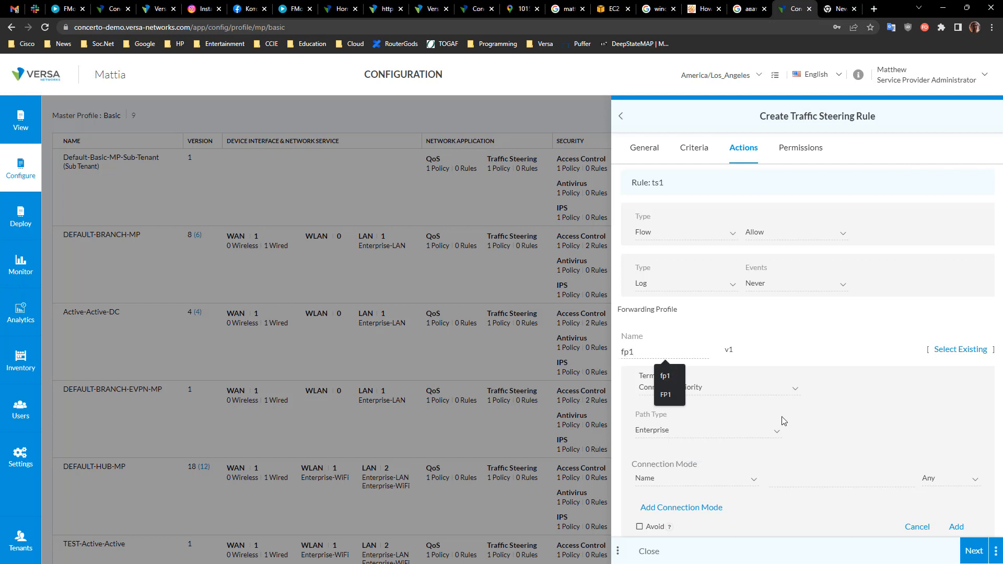
Step: Add a Connection Priority entry on the Enterprise path type with connections INET and INET-2
scroll(784, 420, "down", 3)
left_click(791, 297)
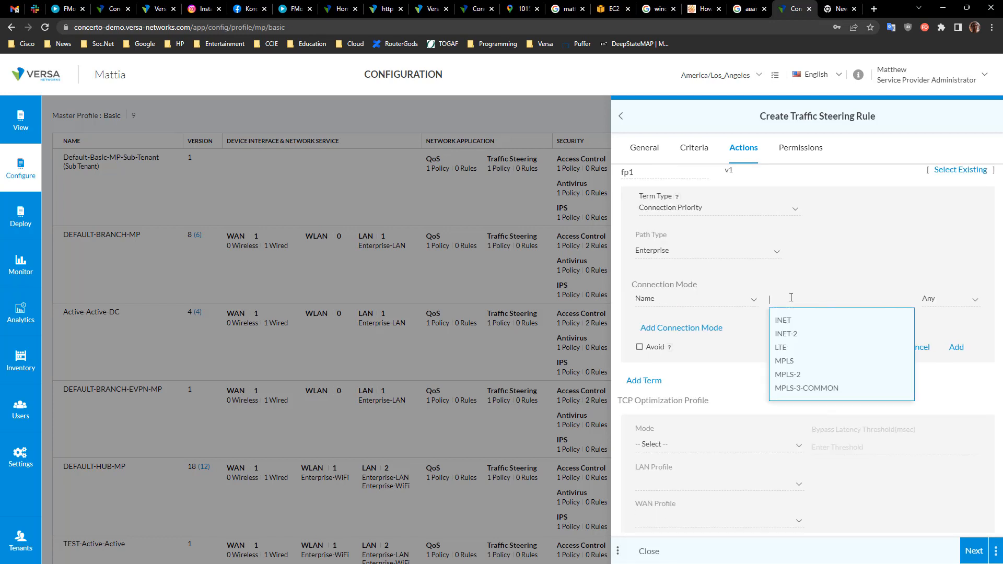
left_click(789, 321)
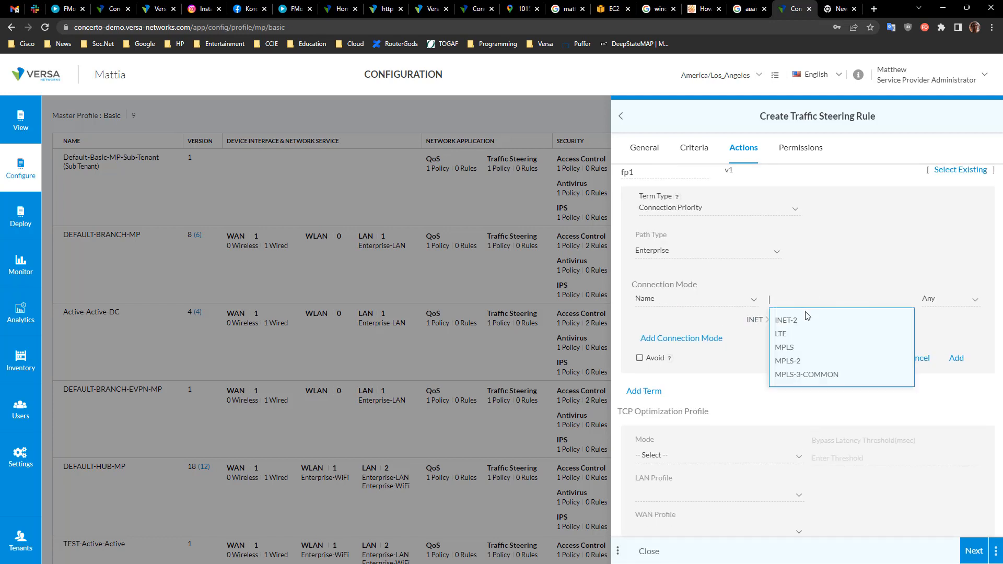
left_click(796, 326)
left_click(956, 369)
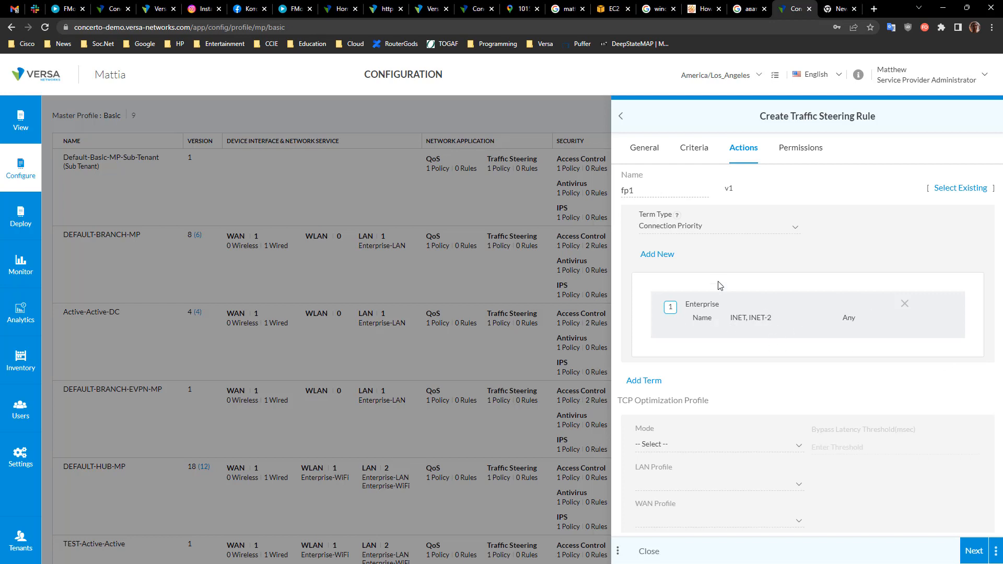
Step: Add a second Enterprise connection priority entry with connections MPLS and MPLS-2
left_click(659, 256)
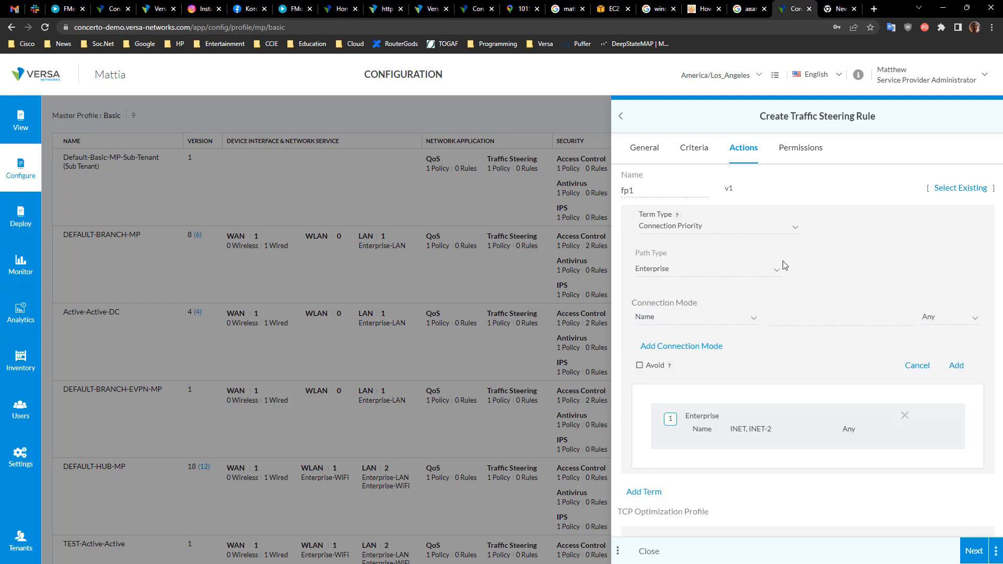
left_click(776, 319)
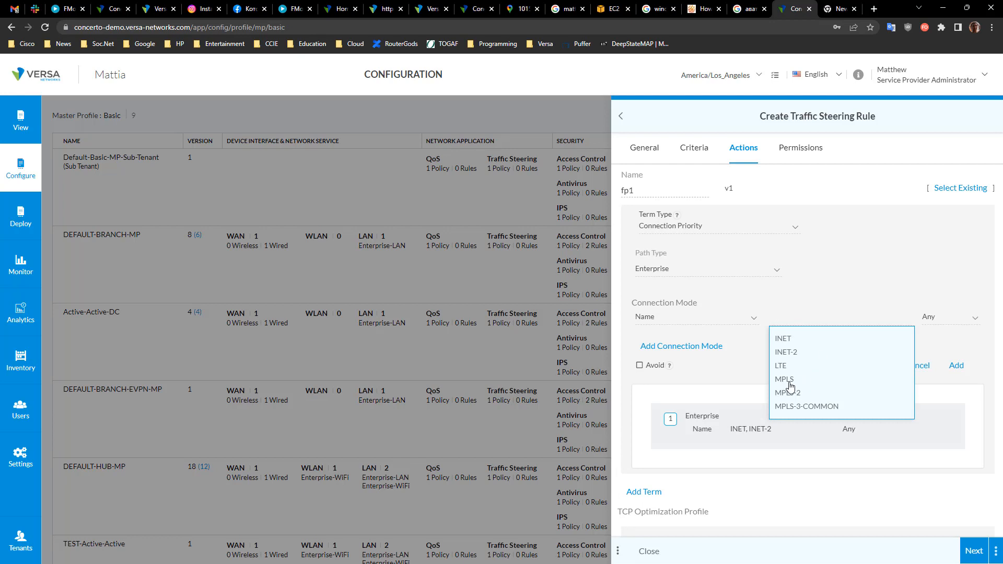
left_click(786, 382)
left_click(800, 322)
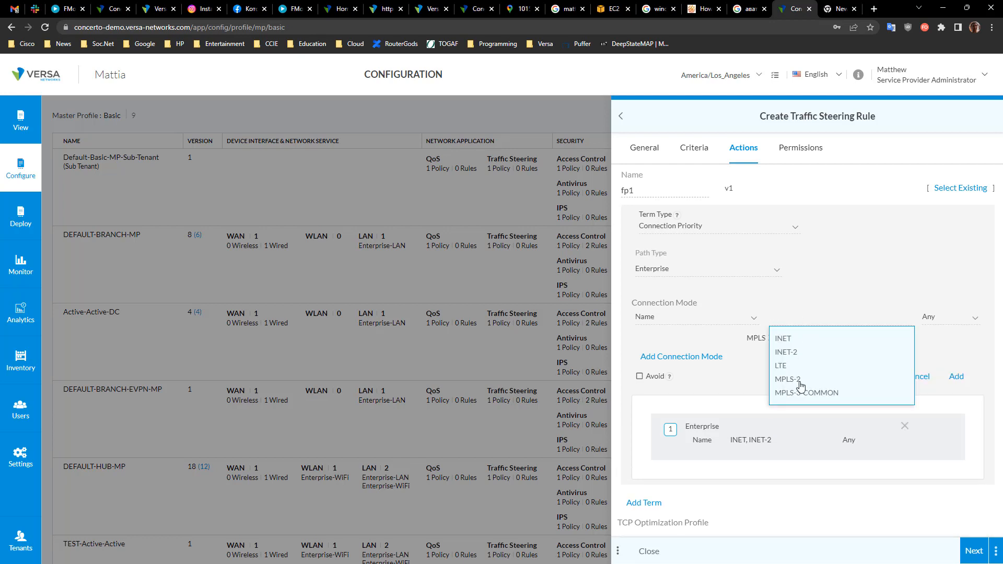
left_click(797, 381)
left_click(956, 389)
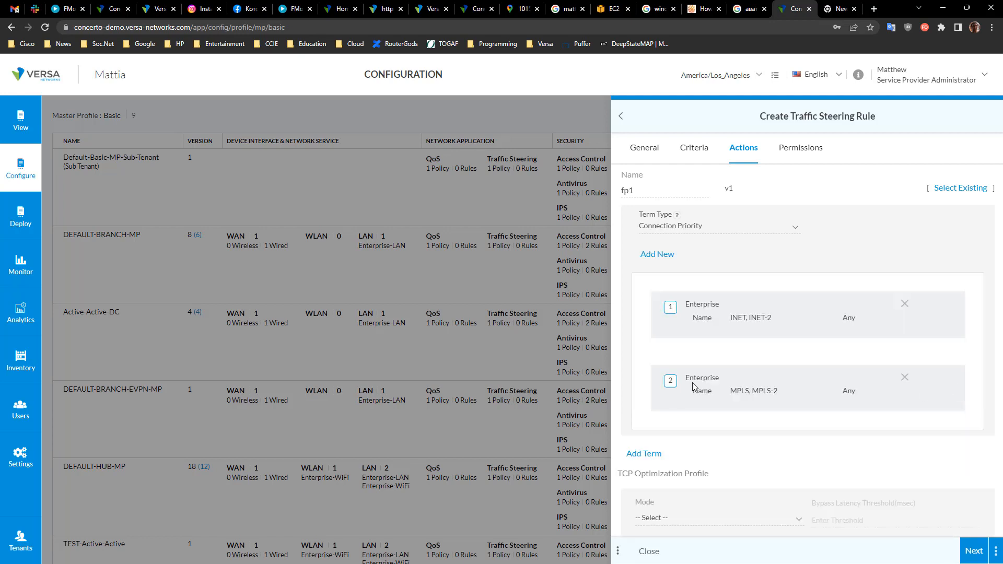
Step: Reorder the entries so MPLS, MPLS-2 comes before INET, INET-2
left_click_drag(727, 389, 729, 321)
left_click(731, 226)
left_click(682, 245)
Step: Add an avoided Enterprise entry with connection MPLS-3-COMMON
left_click(653, 256)
left_click(713, 314)
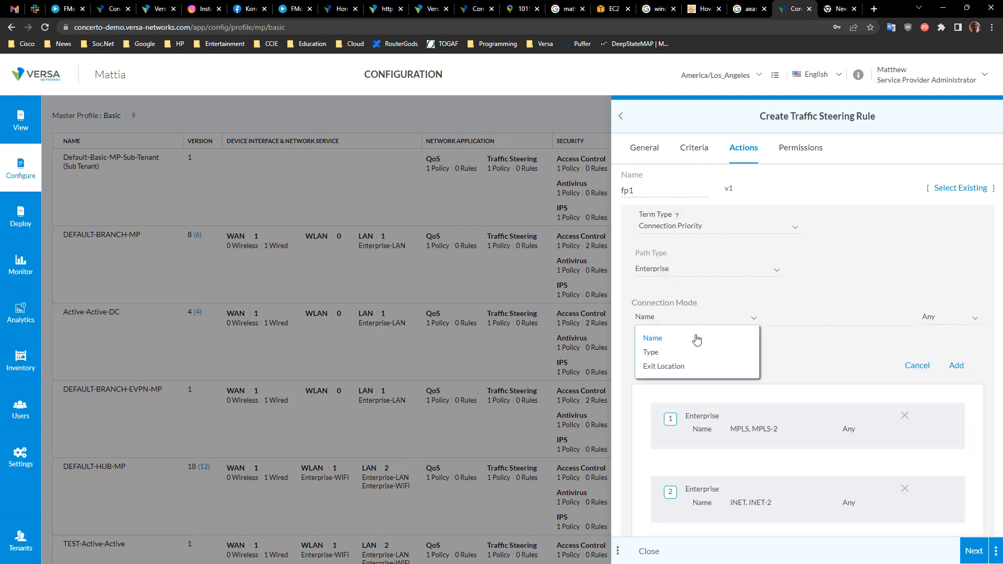
left_click(722, 318)
left_click(840, 308)
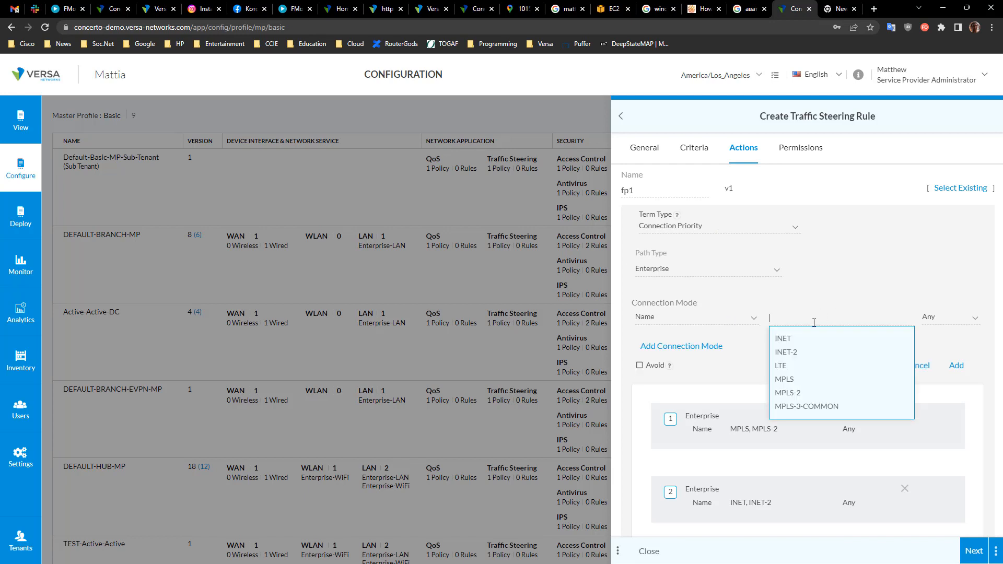
left_click(818, 410)
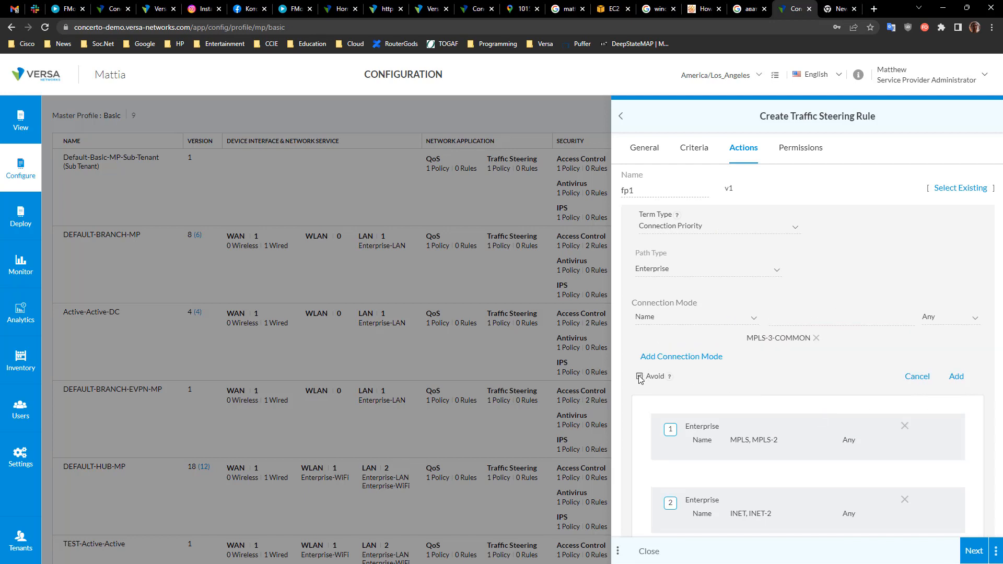
left_click(959, 377)
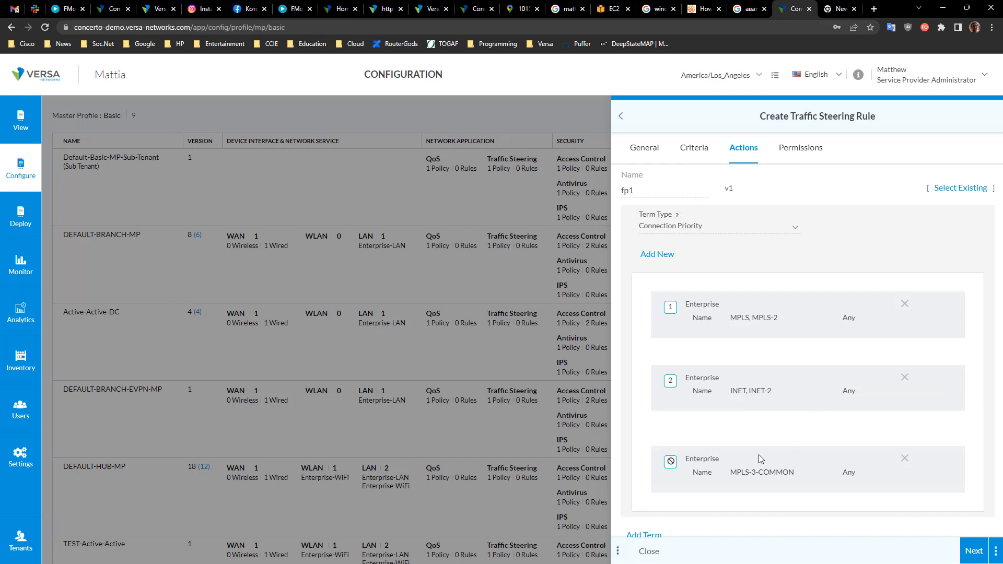
Step: Try the Direct Internet path type for a new entry, then switch the path type back to Enterprise
scroll(797, 479, "down", 3)
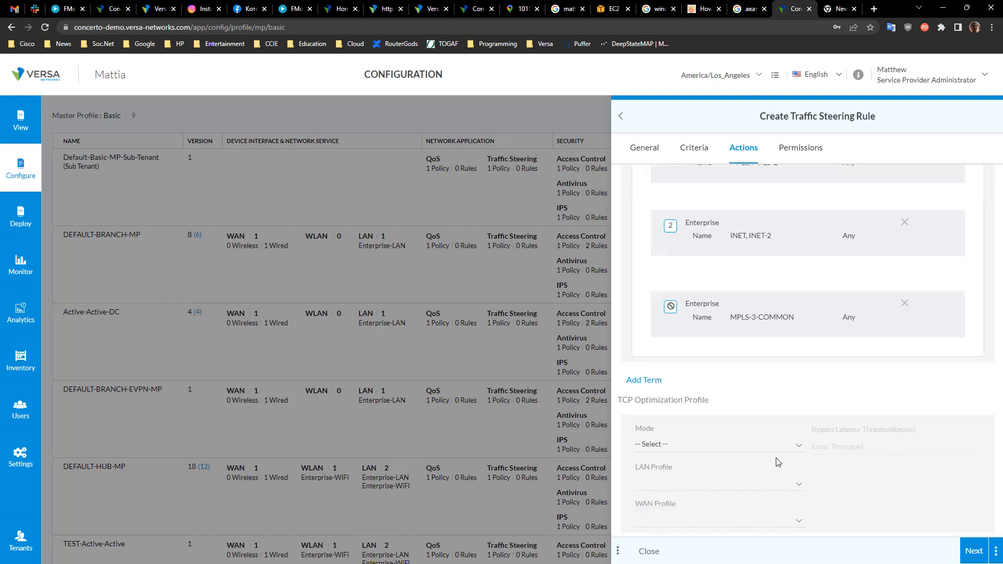
scroll(681, 399, "up", 6)
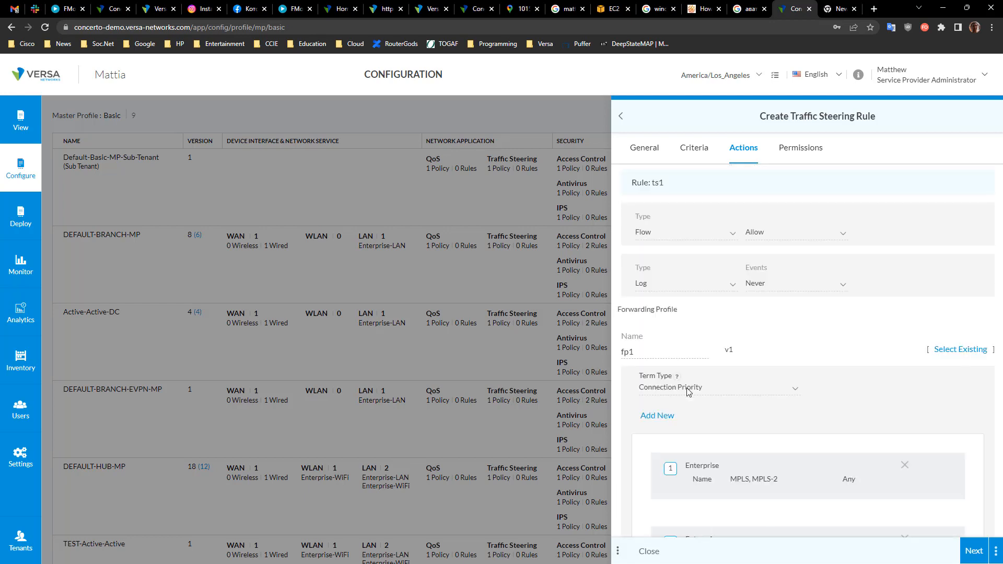
left_click(656, 416)
scroll(750, 457, "down", 3)
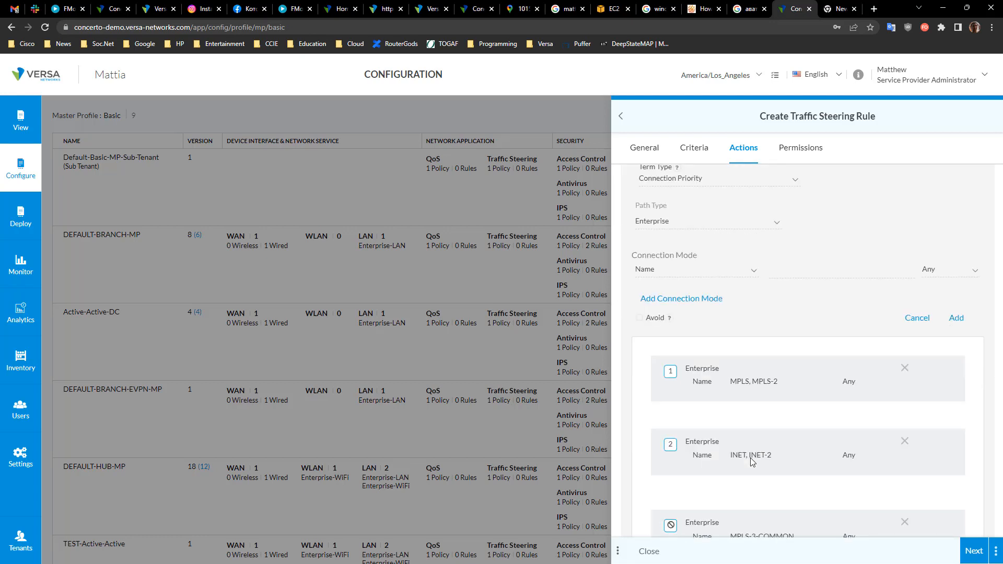
scroll(708, 416, "up", 2)
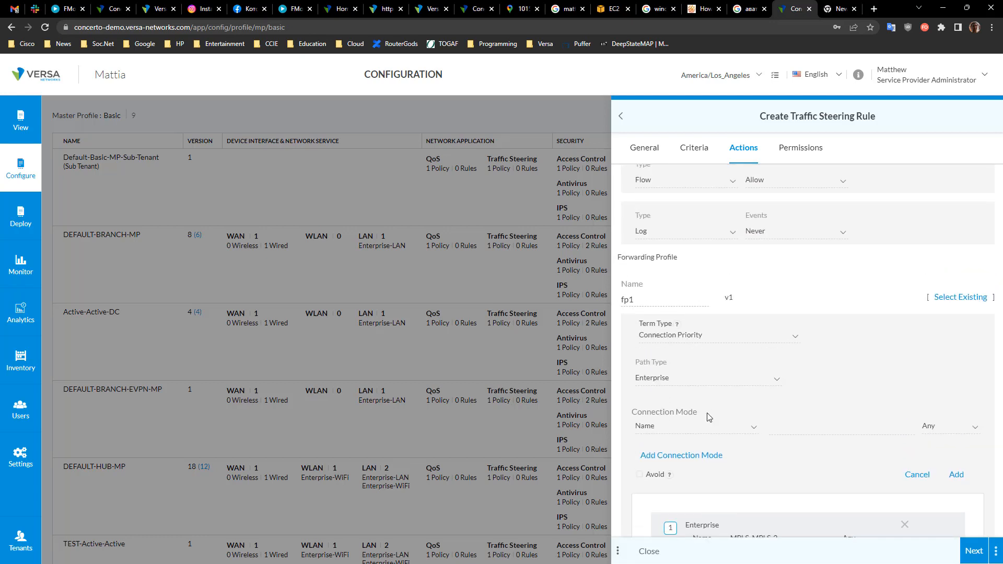
left_click(705, 385)
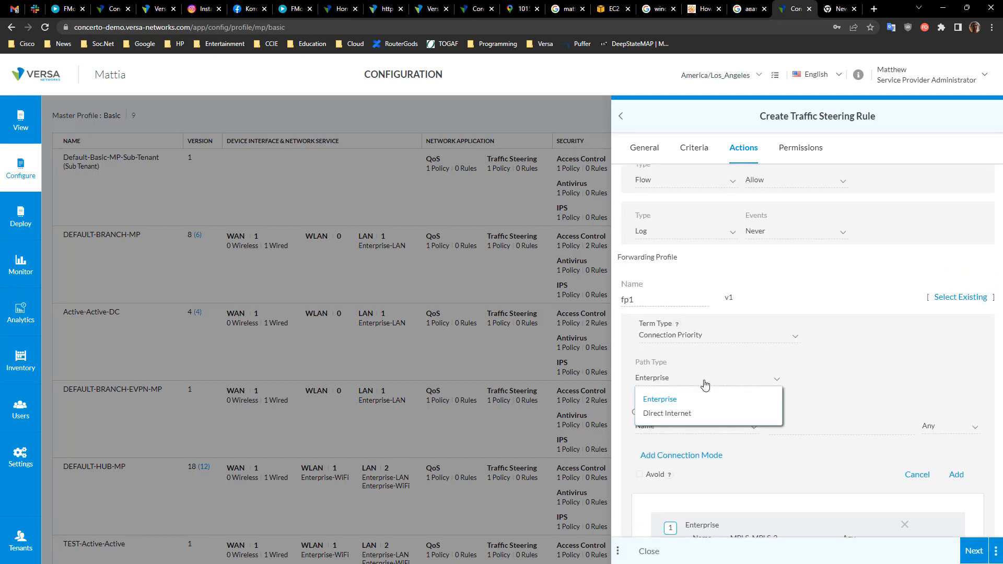
left_click(675, 413)
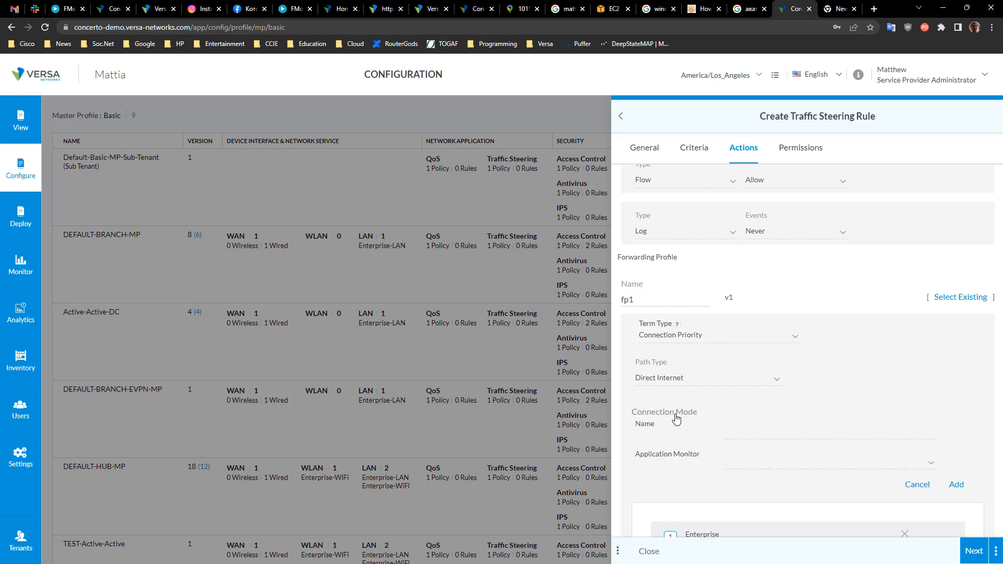
left_click(739, 427)
left_click(715, 412)
left_click(758, 436)
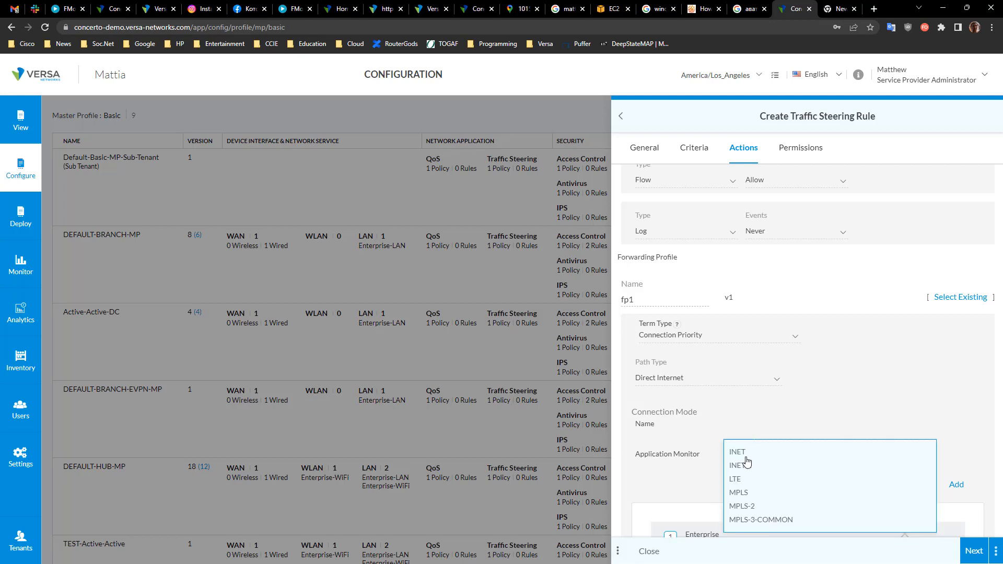
left_click(716, 427)
left_click(713, 378)
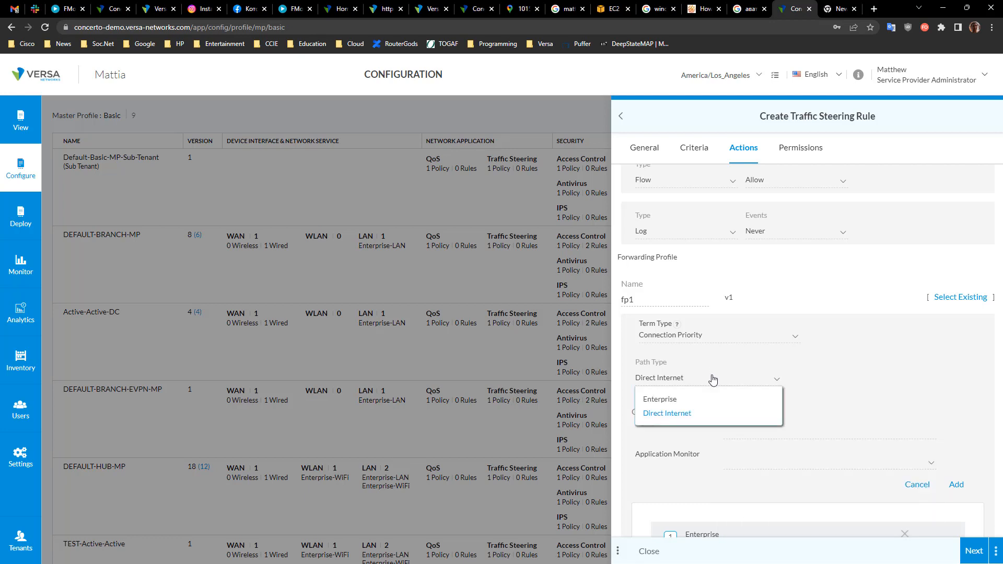
left_click(681, 405)
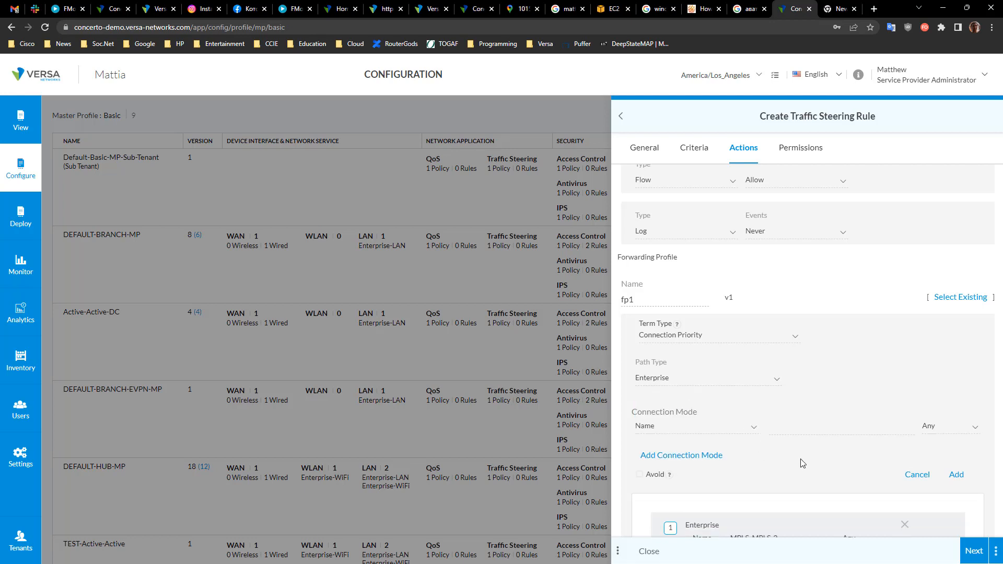
Step: Add a Path Conditioning term to the forwarding profile with Standard mode
scroll(799, 460, "down", 6)
left_click(643, 442)
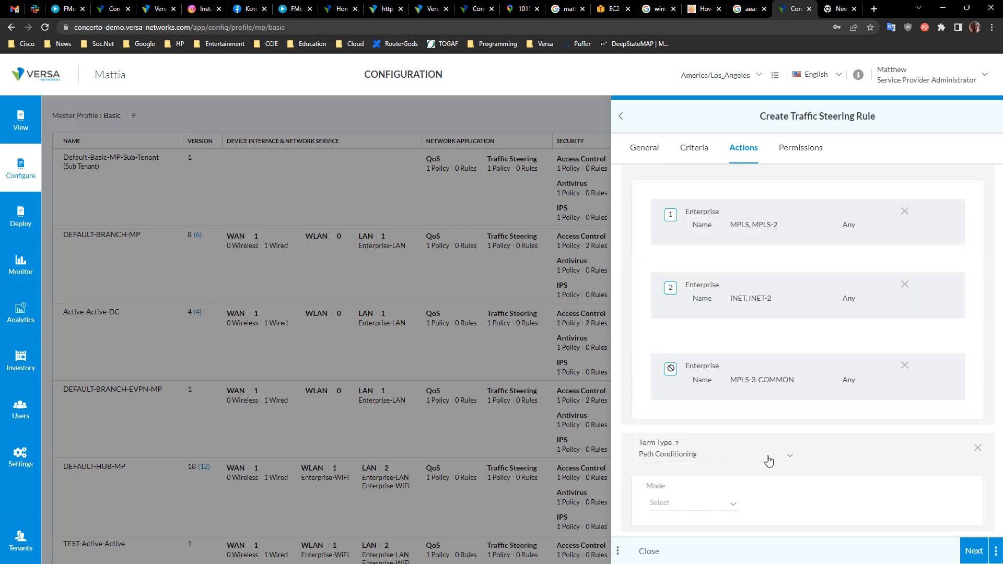
scroll(731, 428, "down", 3)
left_click(691, 336)
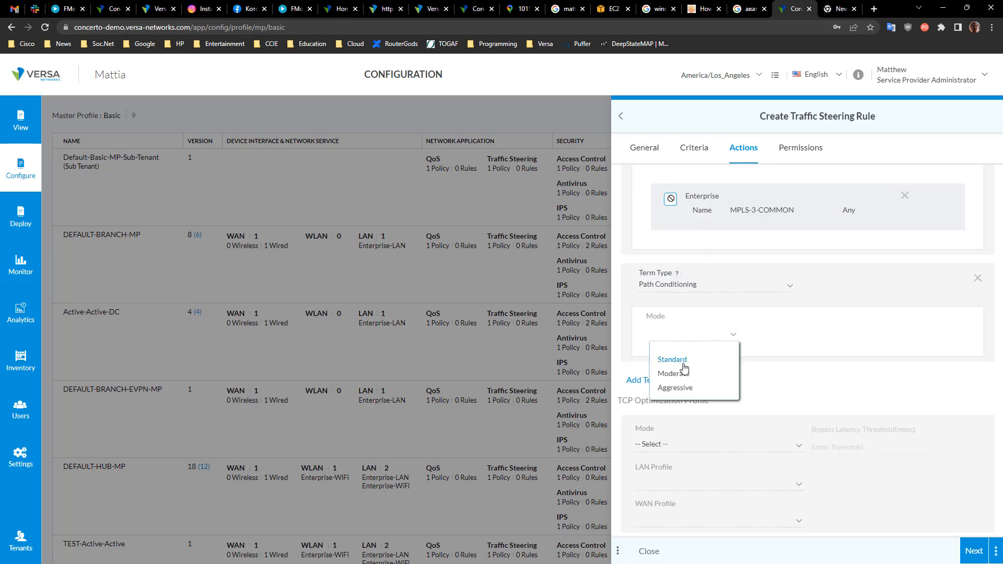
left_click(684, 361)
scroll(708, 378, "up", 7)
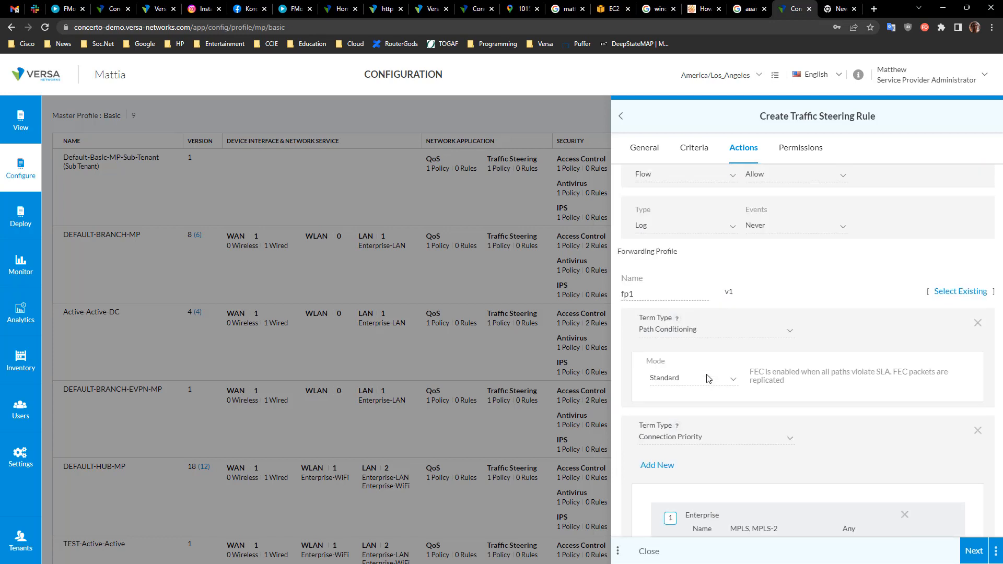
Step: Set the Path Conditioning mode to Aggressive
left_click_drag(758, 374, 870, 384)
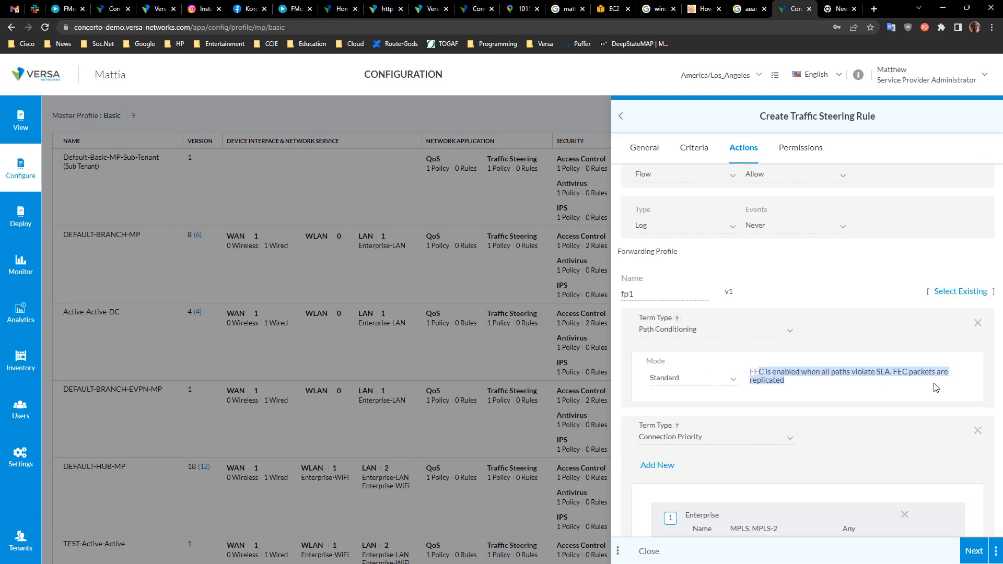
left_click(911, 387)
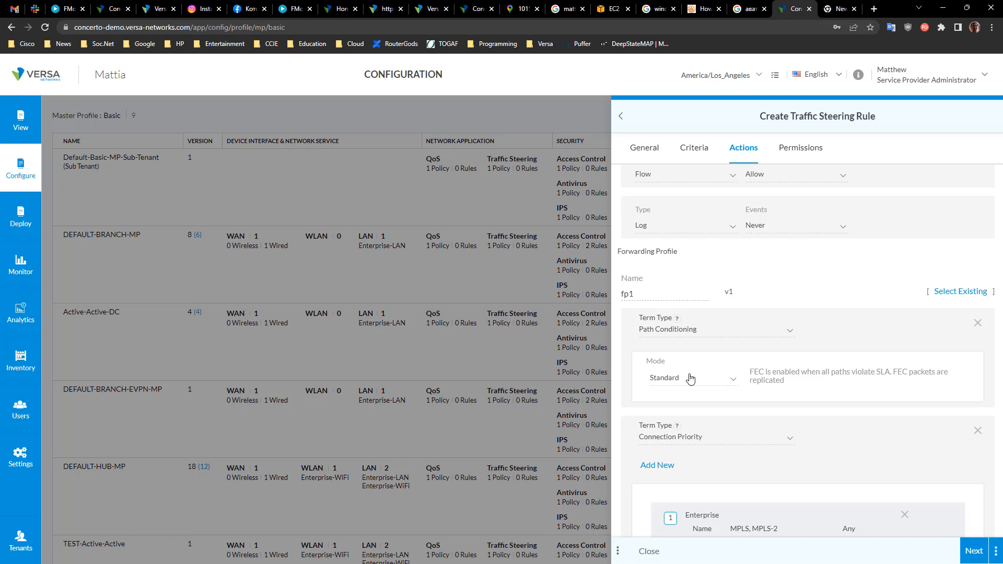
left_click(714, 384)
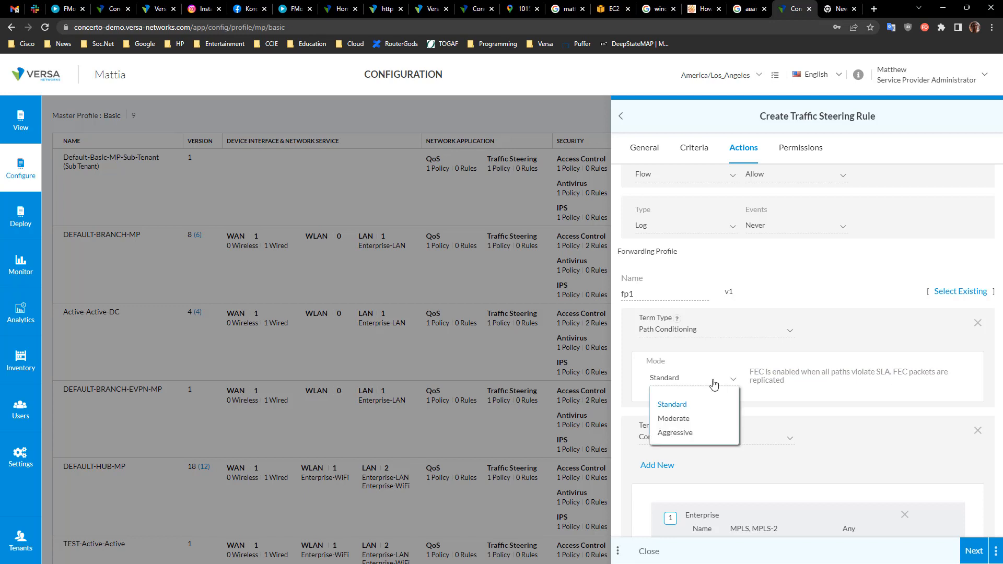
left_click(687, 433)
left_click_drag(768, 376, 930, 381)
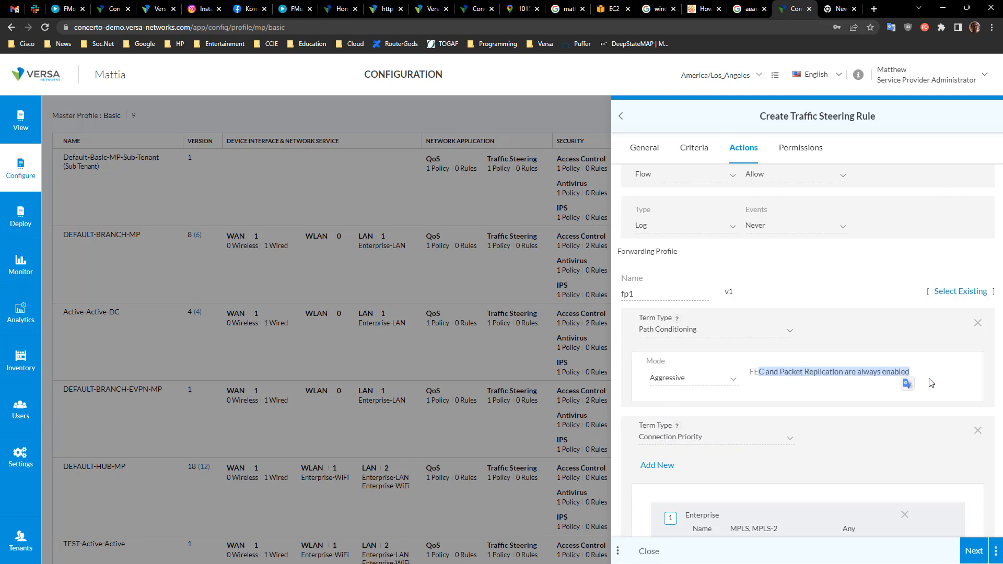
left_click(931, 383)
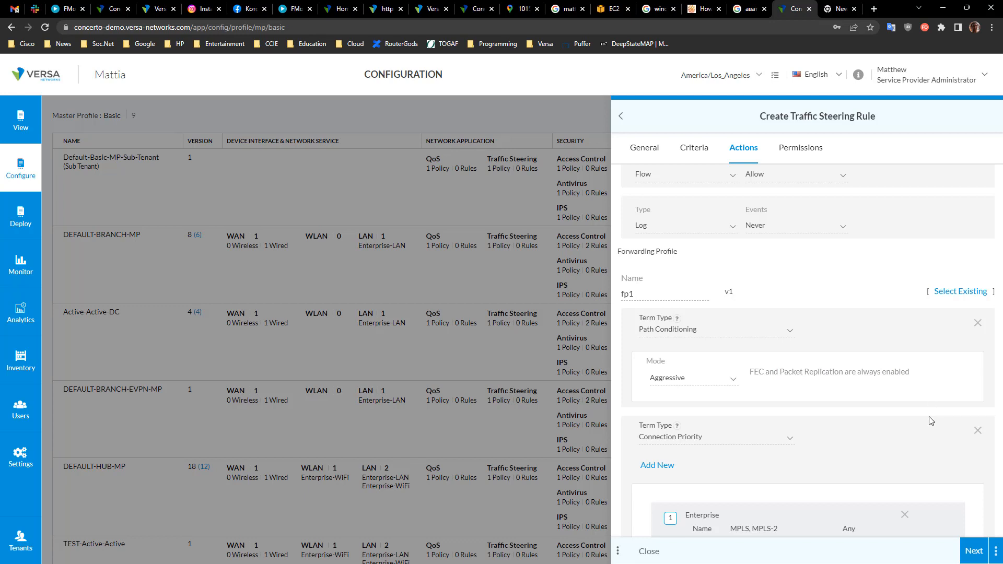
Step: Set the TCP Optimization Profile mode to Auto
scroll(930, 421, "down", 6)
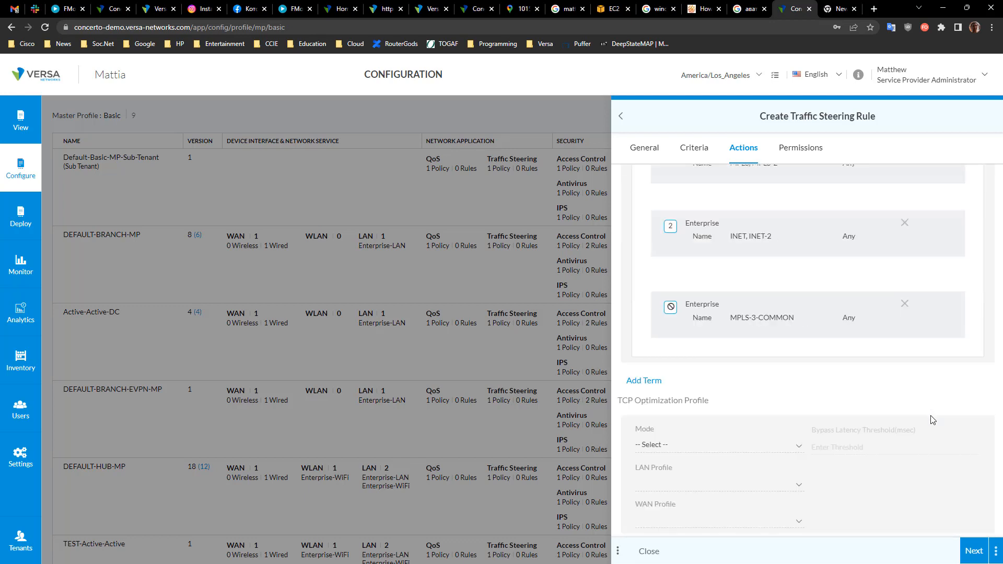
left_click(697, 445)
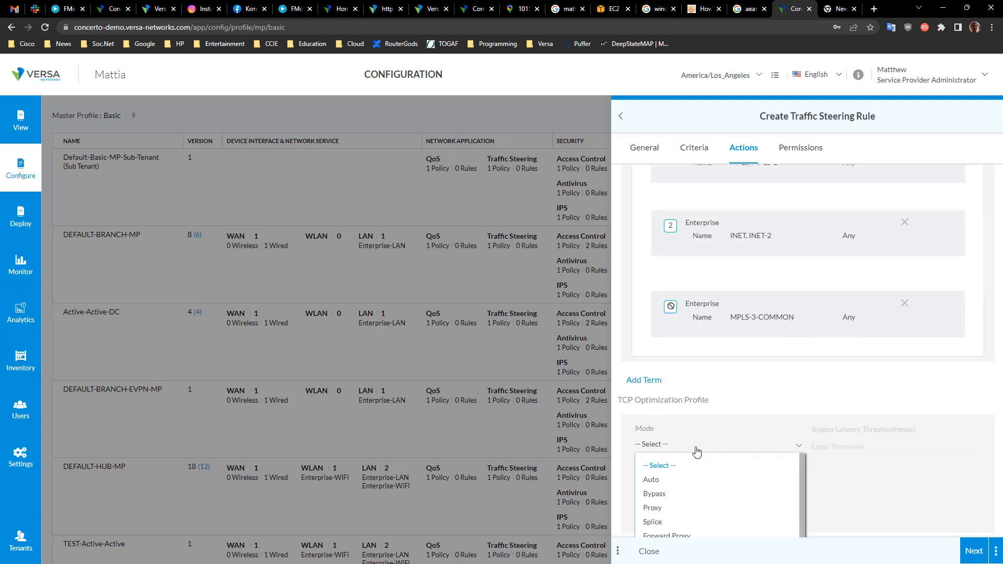
left_click(665, 479)
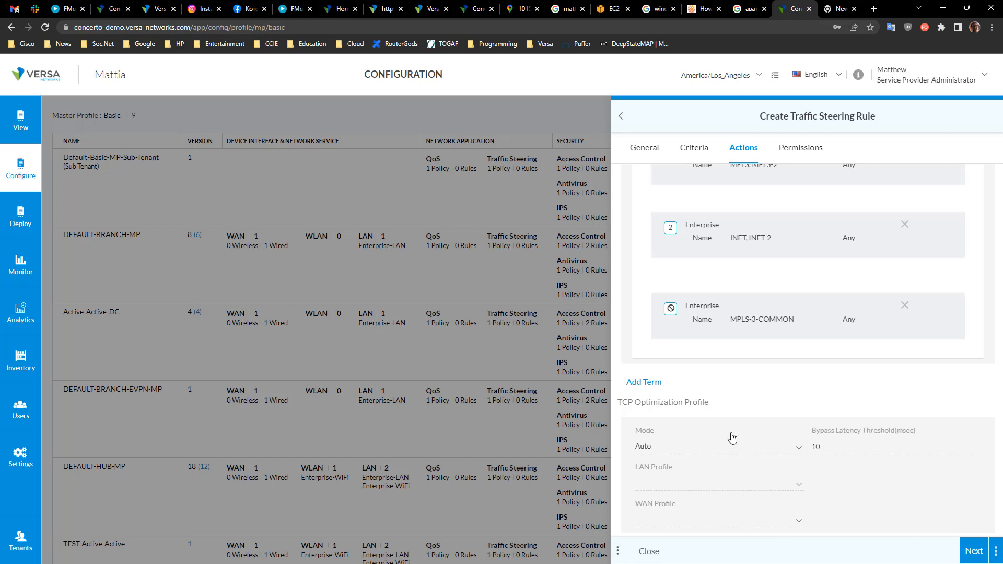
Step: Close the traffic steering rule and policy editors and open the master profile's Others section
left_click_drag(709, 402, 616, 401)
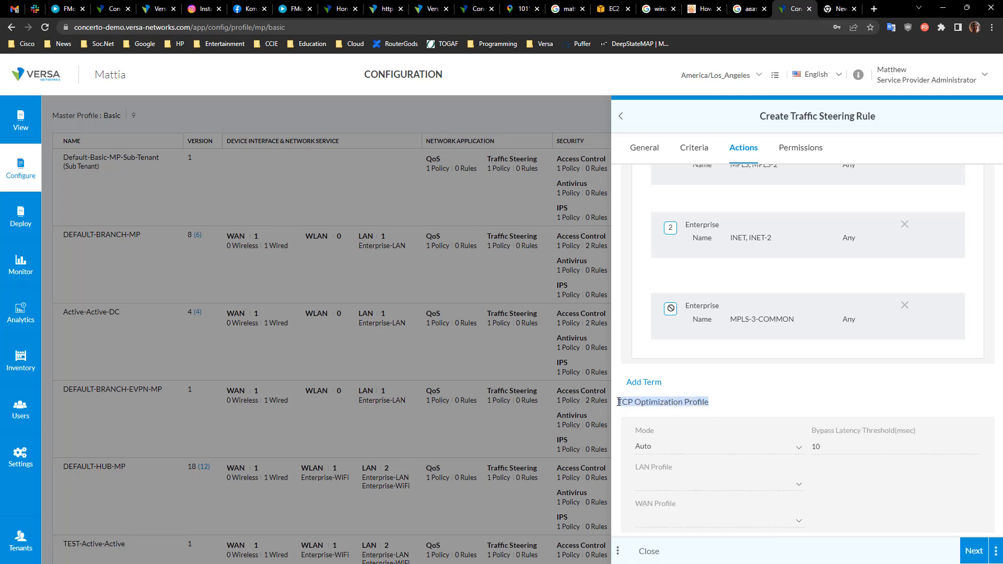
left_click(777, 401)
scroll(795, 405, "up", 10)
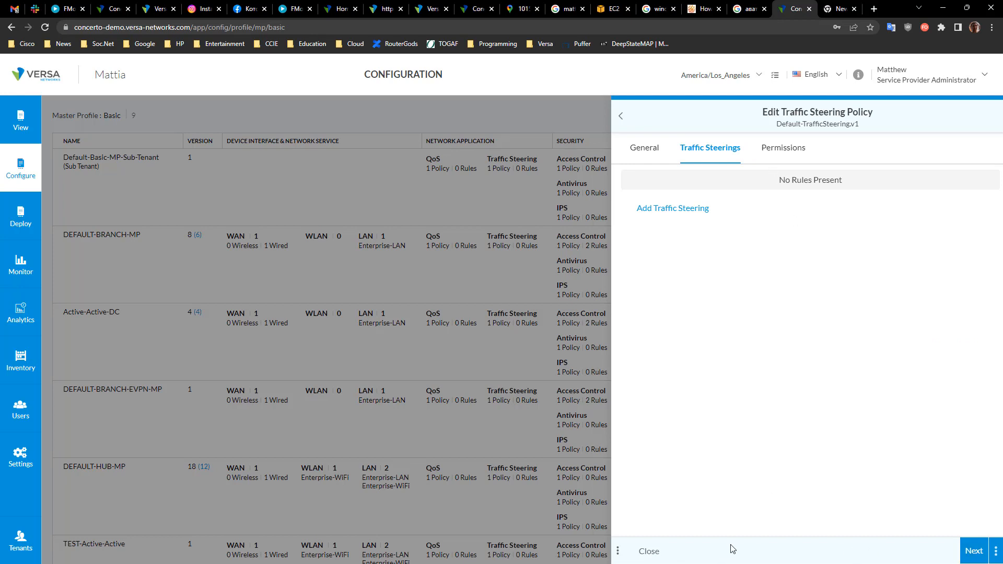
left_click(655, 556)
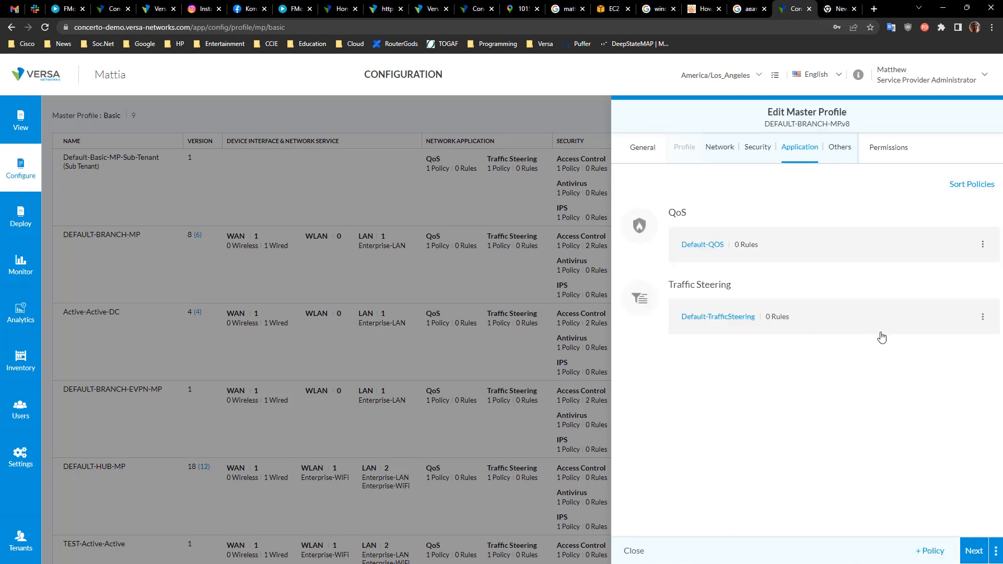
left_click(984, 554)
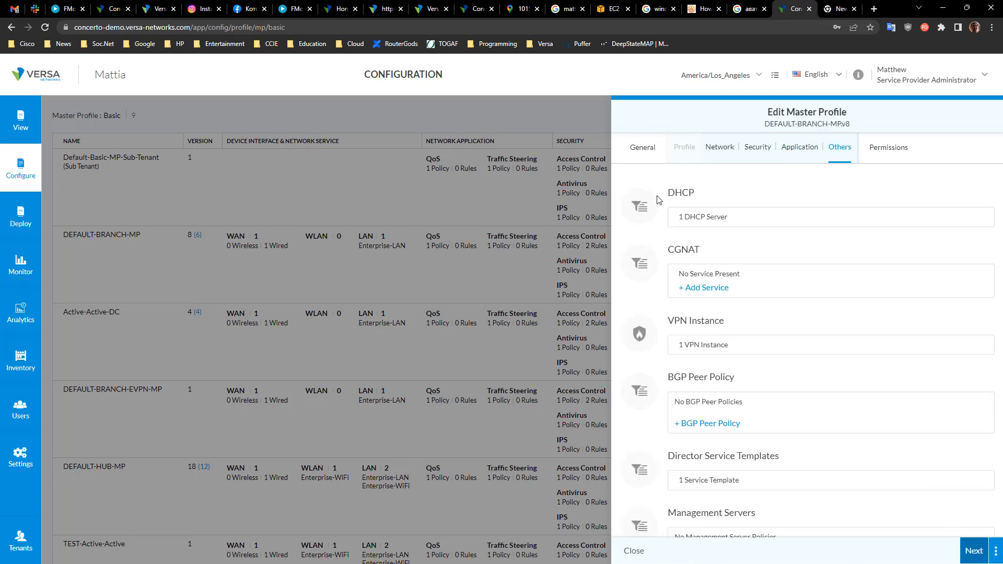
Step: Open the Enterprise-VPN instance from the VPN Instance list and change its type to Branch
left_click(705, 354)
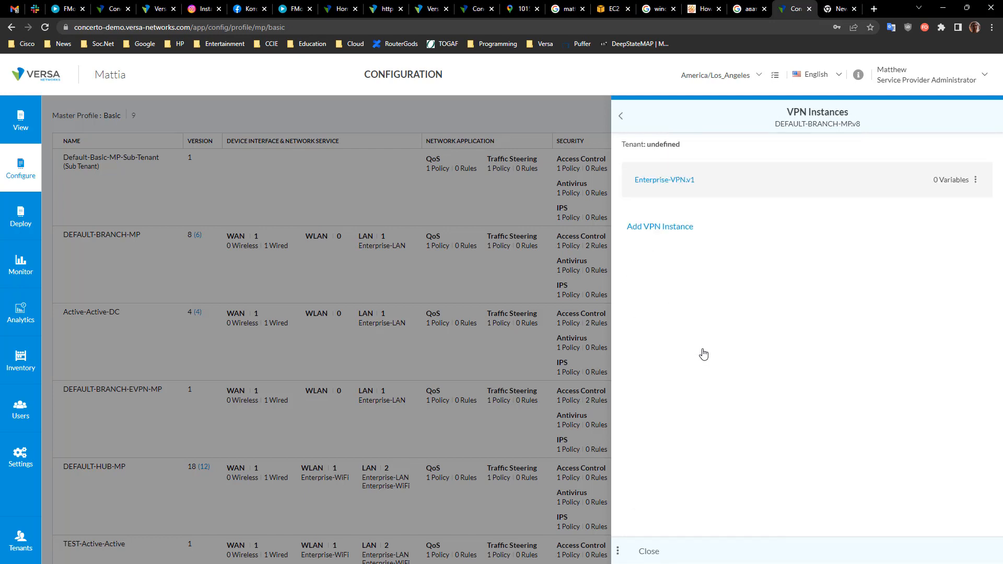
mouse_move(655, 182)
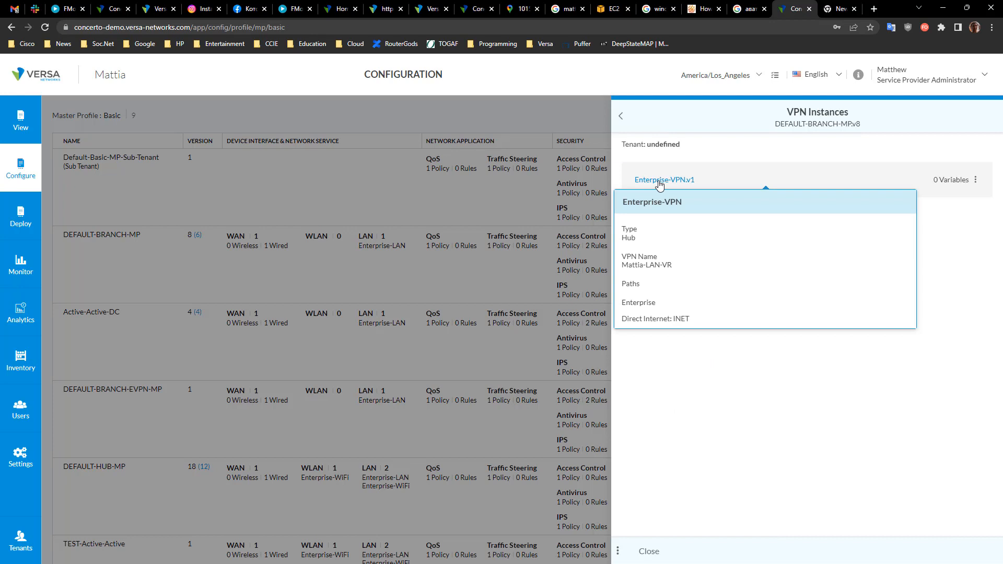
left_click(659, 184)
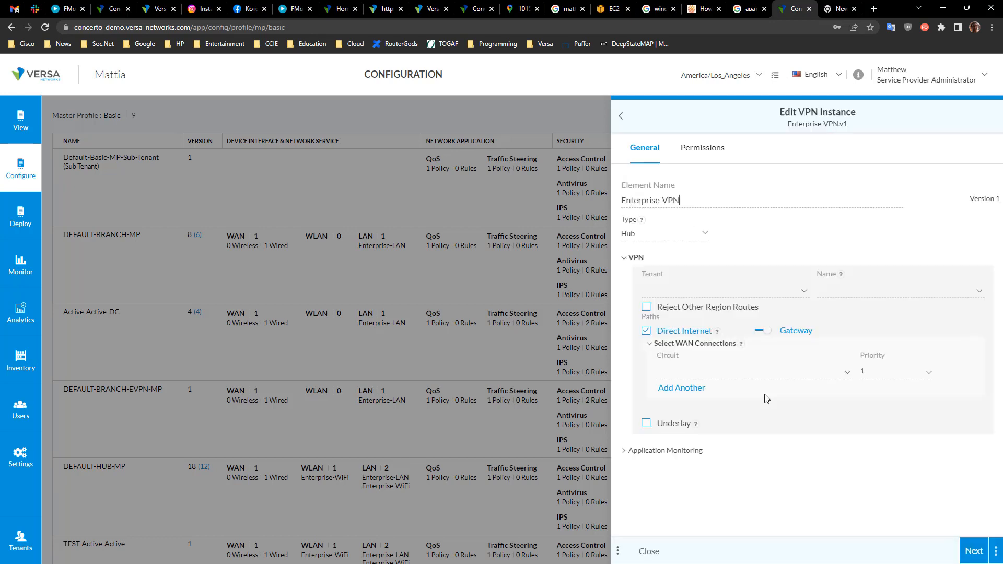
left_click(677, 238)
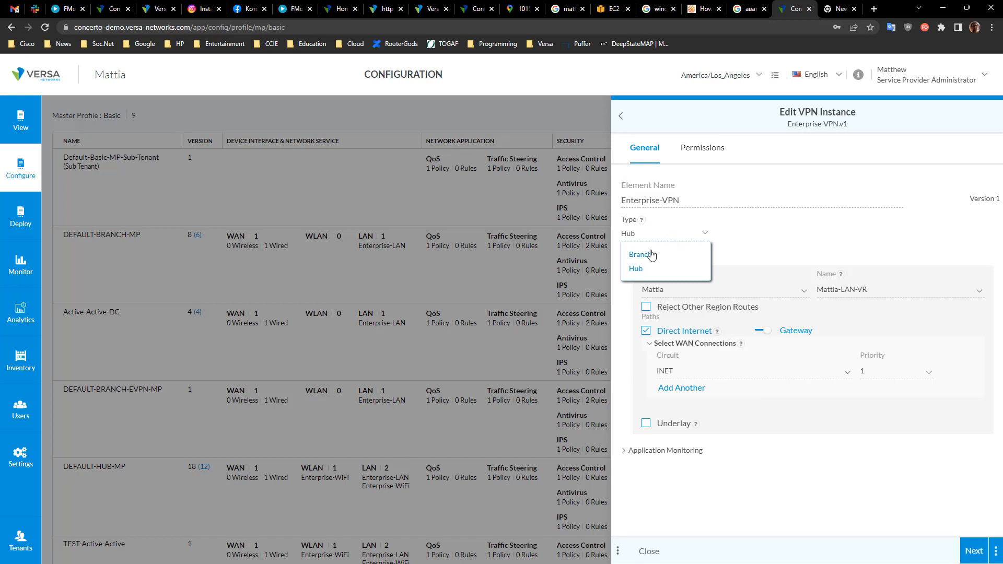
left_click(778, 235)
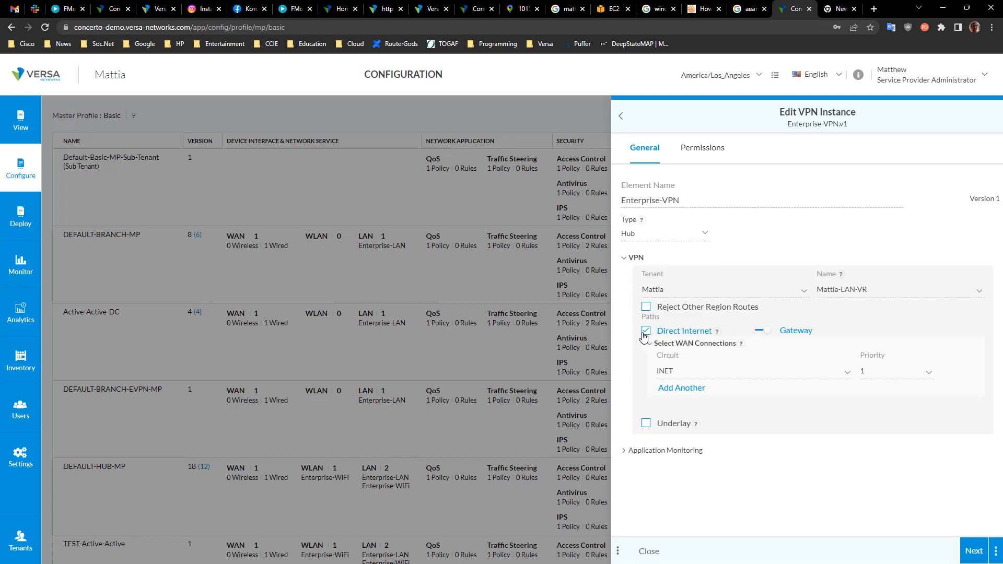
left_click(655, 236)
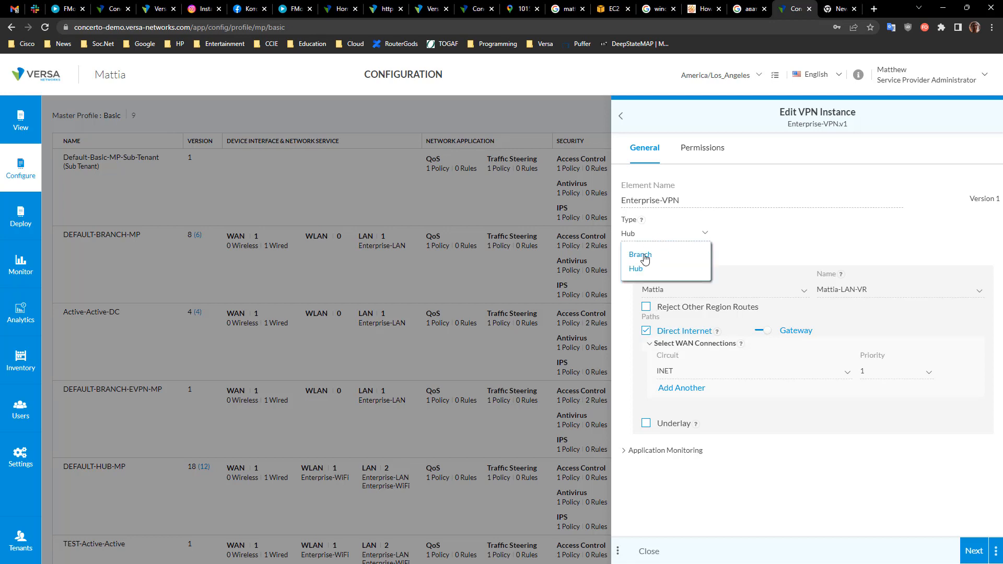
left_click(646, 257)
Step: Set the VPN topology to Spoke to Hub only, then change it to Spoke to Spoke via Hub
left_click(675, 328)
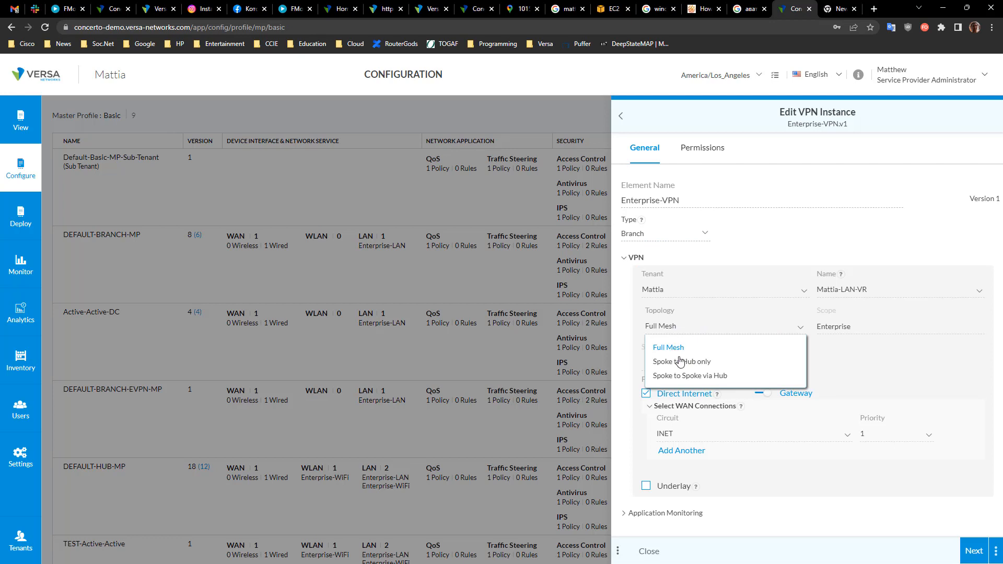
left_click(682, 365)
left_click(687, 329)
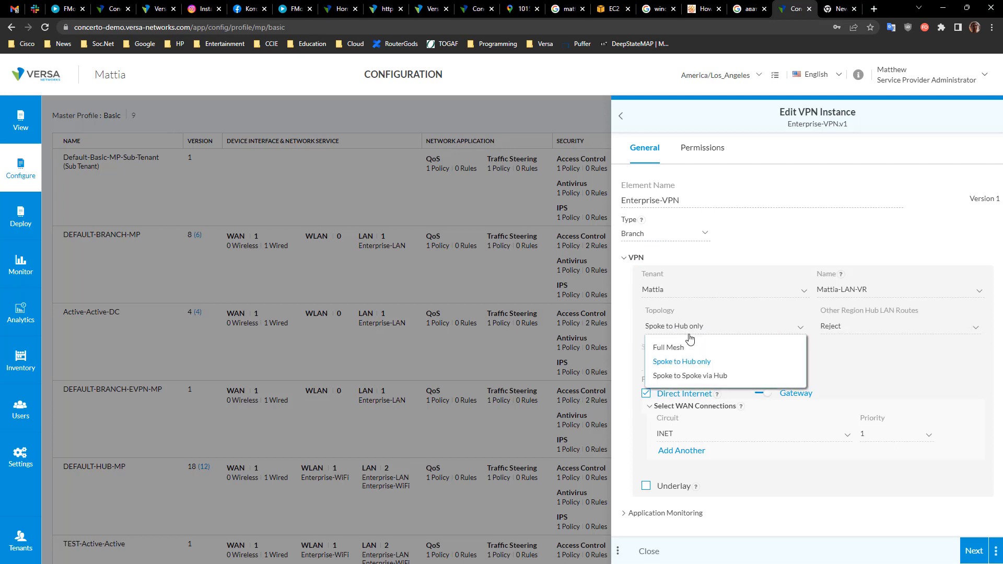
left_click(705, 382)
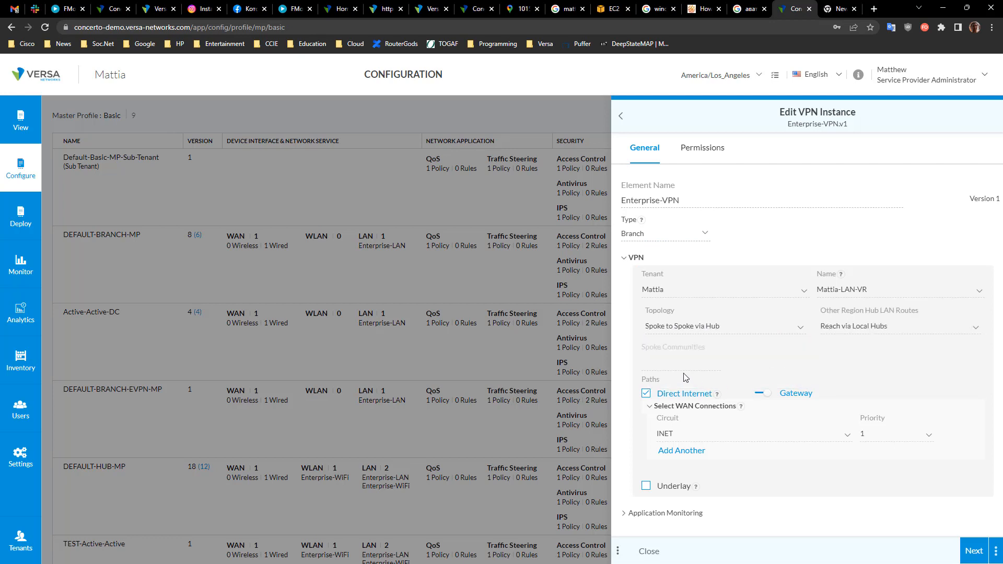
Step: Close the VPN instance editor and the master profile editor without saving
left_click(657, 556)
left_click(651, 555)
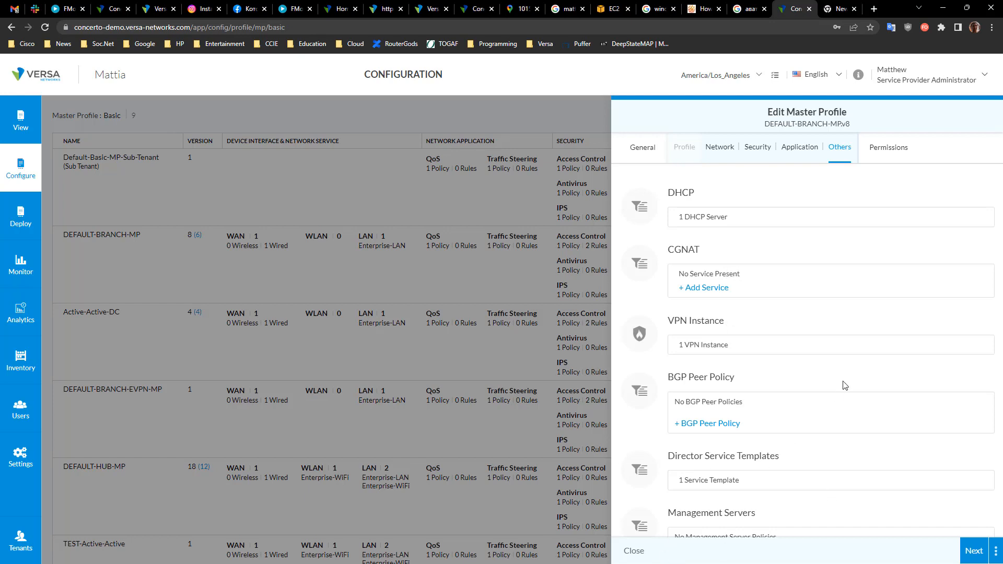
scroll(860, 453, "down", 3)
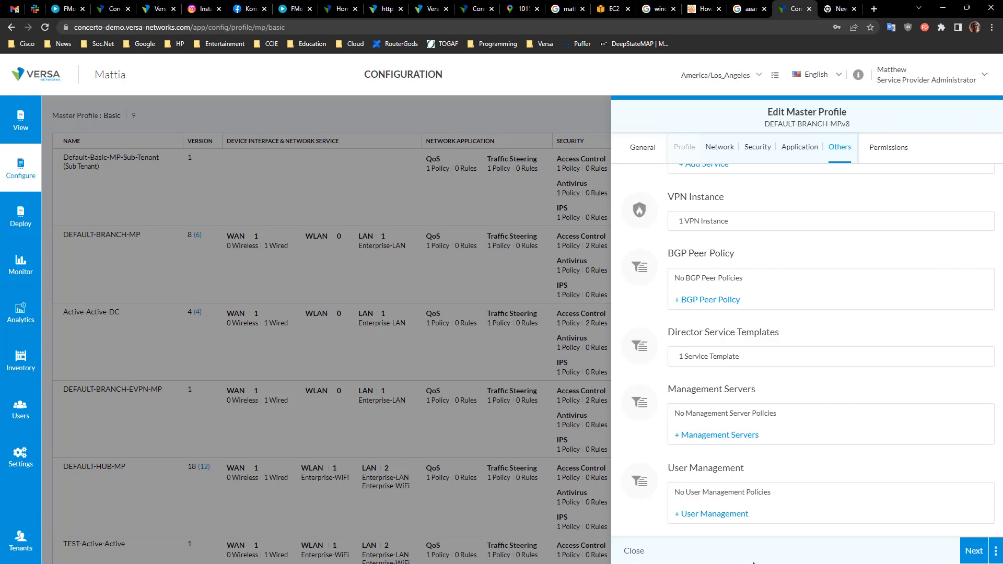
left_click(641, 550)
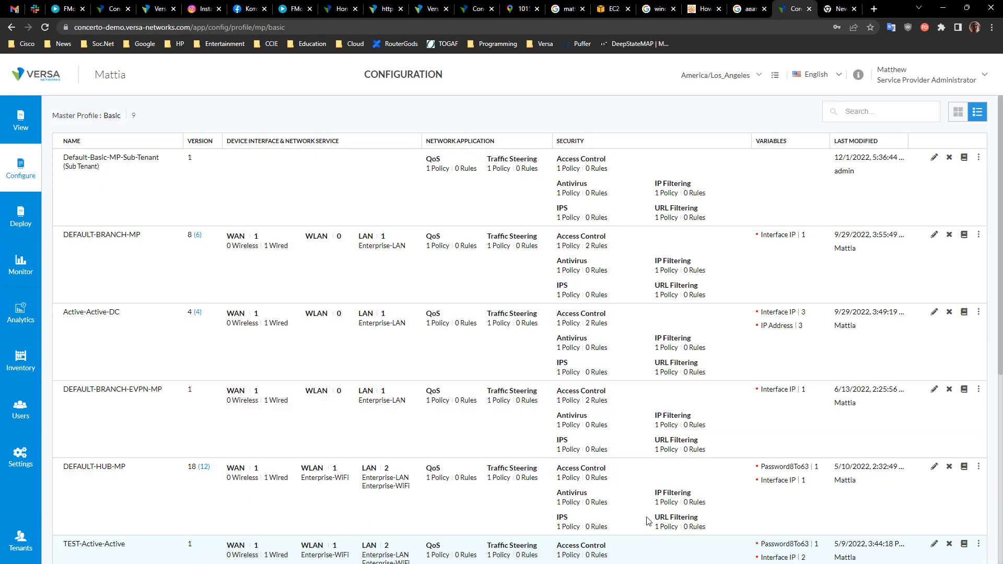
Step: In Deploy, open the Los Angeles site and start adding a hub named hub123
left_click(20, 223)
mouse_move(340, 375)
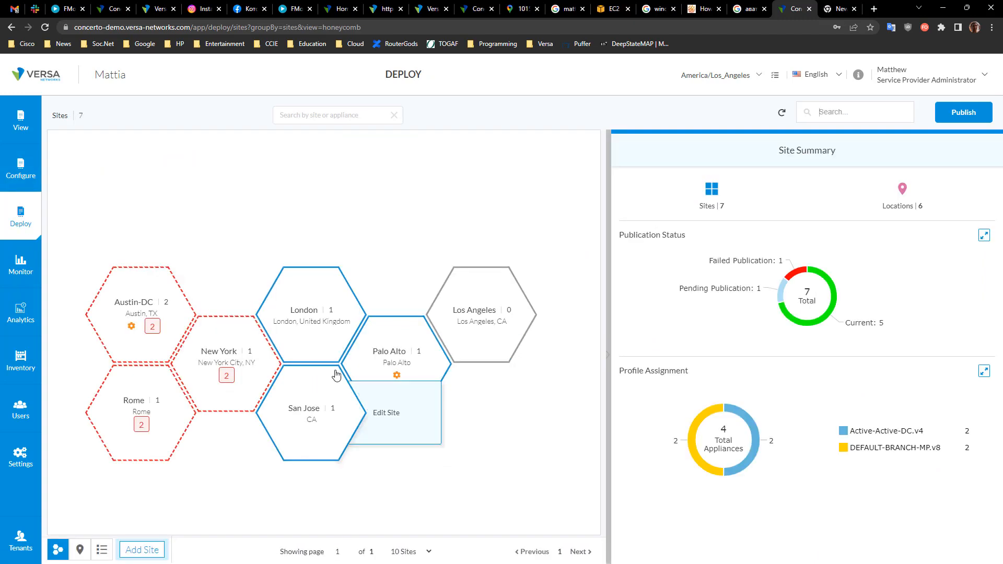
left_click(475, 298)
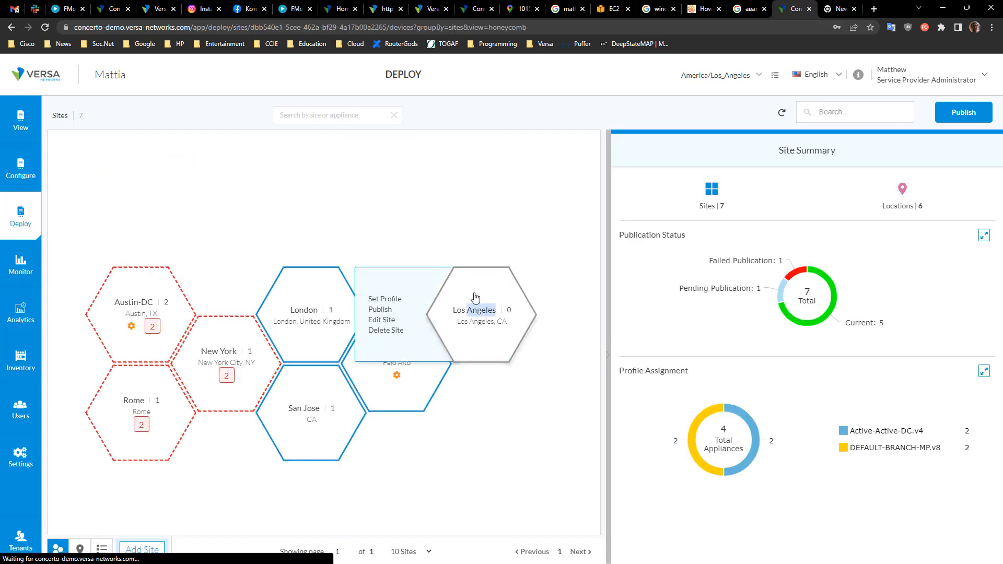
left_click(119, 547)
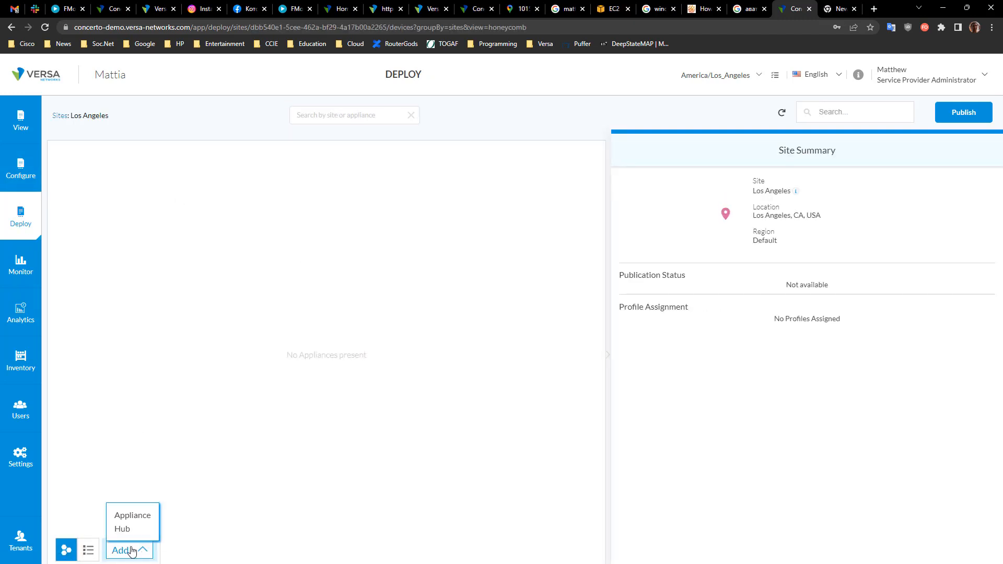
left_click(127, 529)
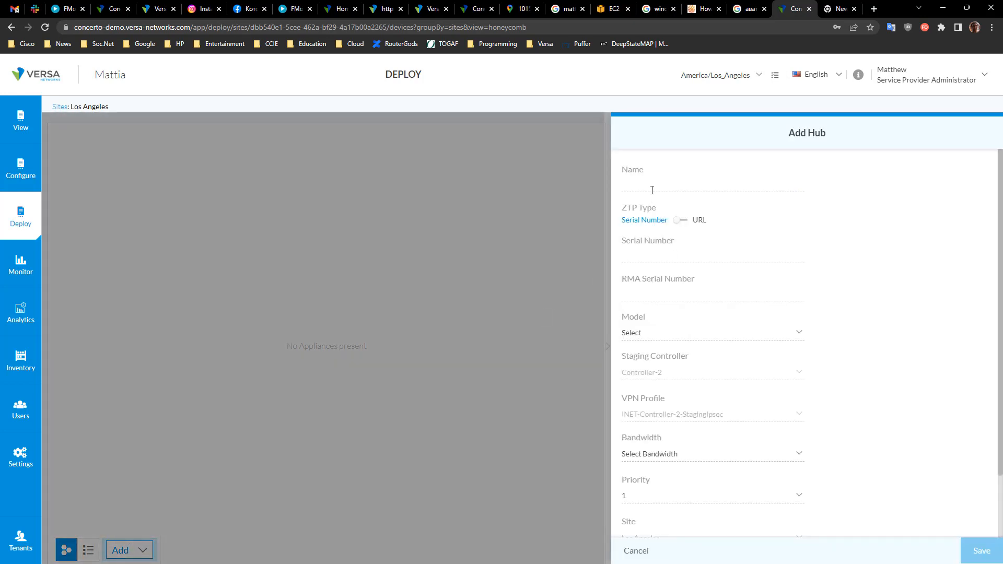
left_click(652, 187)
type("hu")
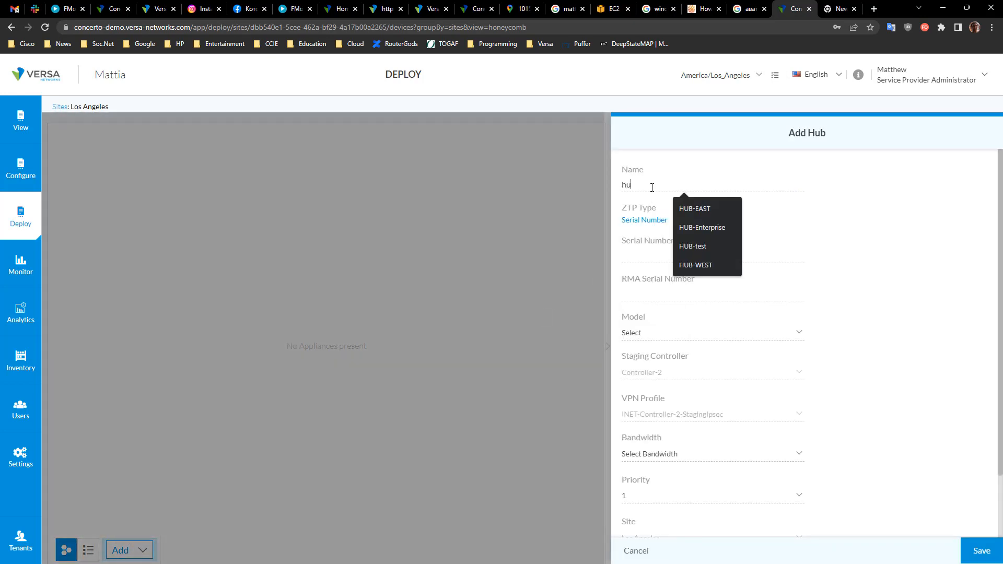
type("b123")
Step: Enter serial number asdfasdfasdf for the hub and choose the Versa CSG355 model
left_click(674, 249)
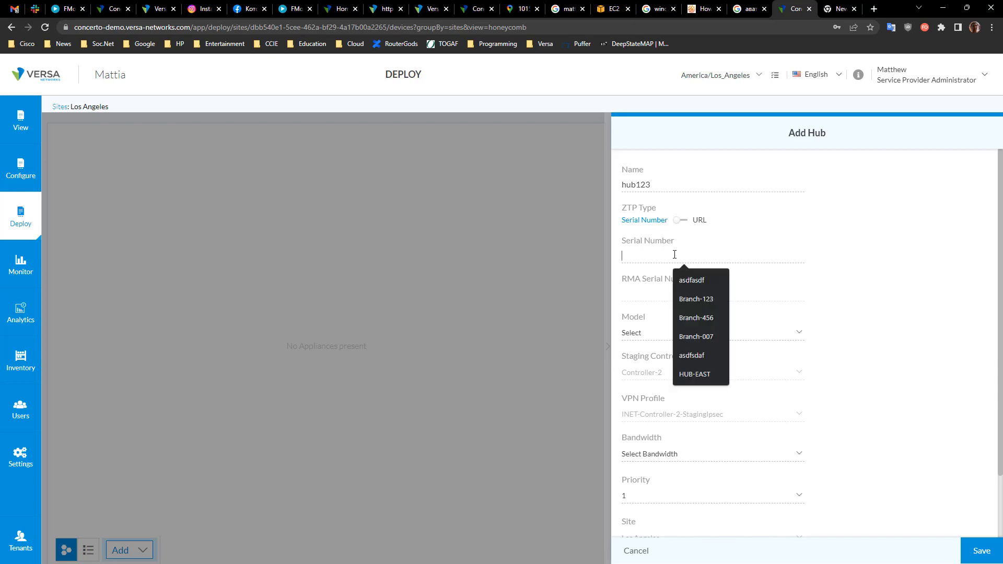
type("asdfasdfasdf")
left_click(663, 342)
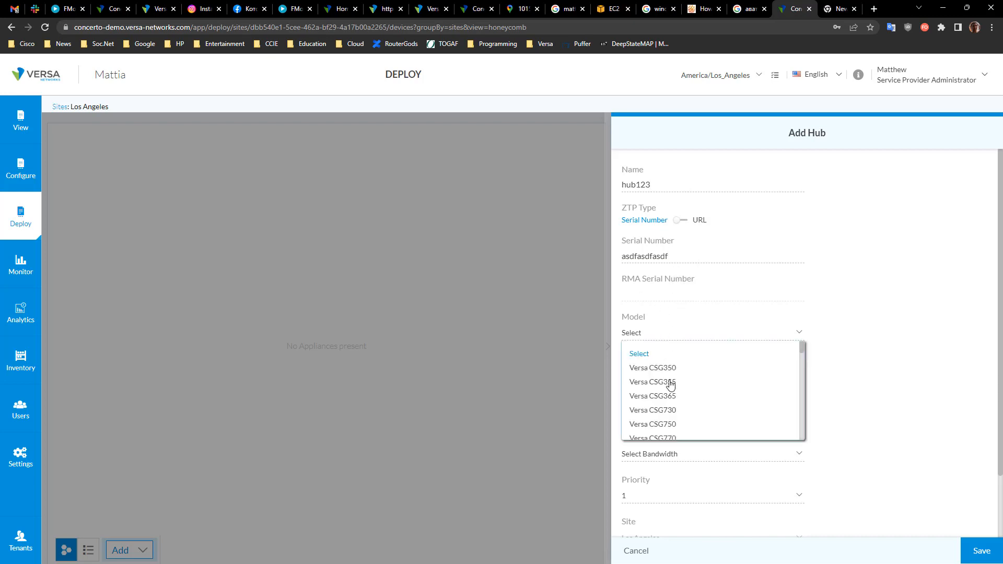
left_click(671, 389)
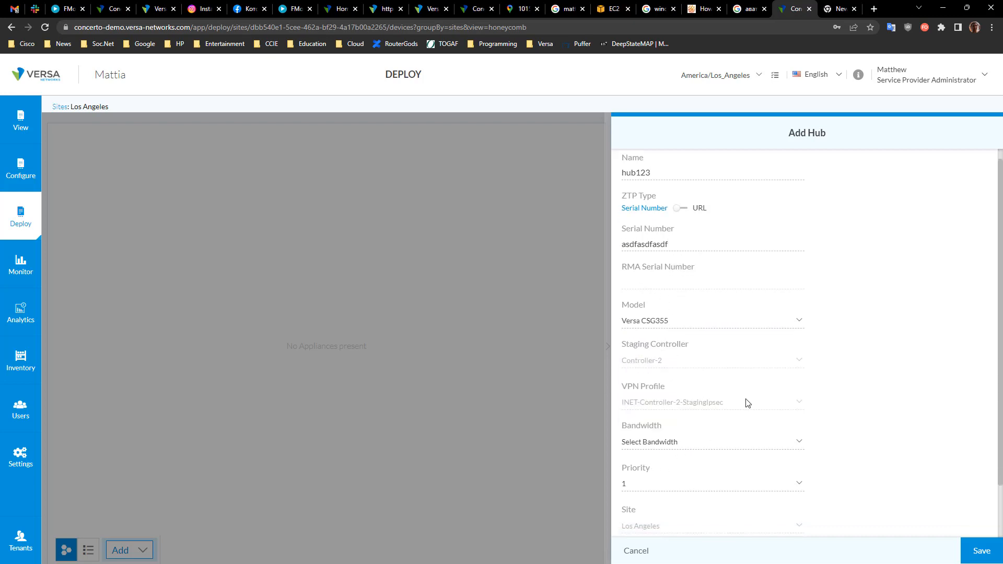
Step: Assign the DEFAULT-HUB-MP.v15 profile to the hub
scroll(689, 437, "down", 3)
scroll(674, 339, "up", 3)
scroll(684, 431, "down", 2)
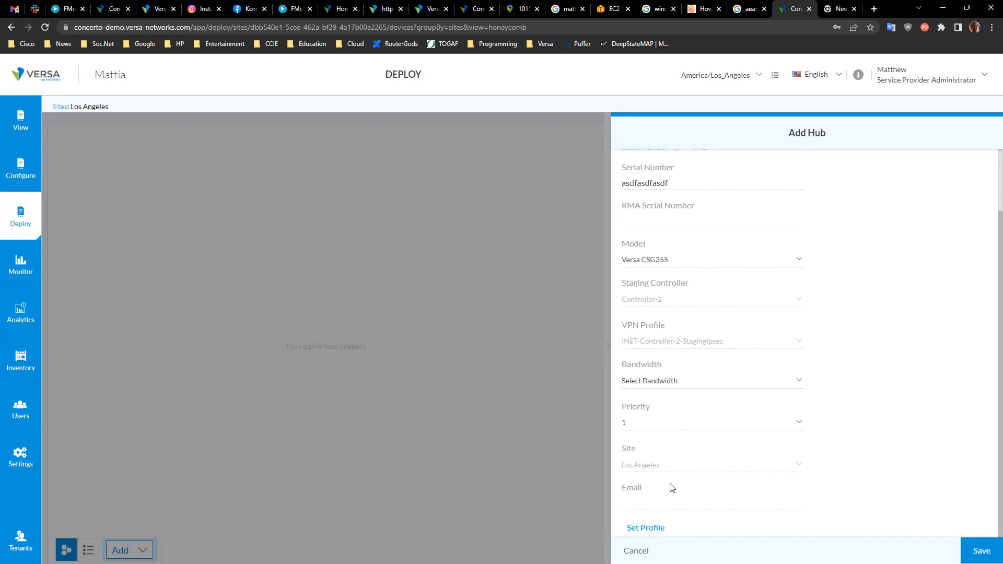
left_click(648, 528)
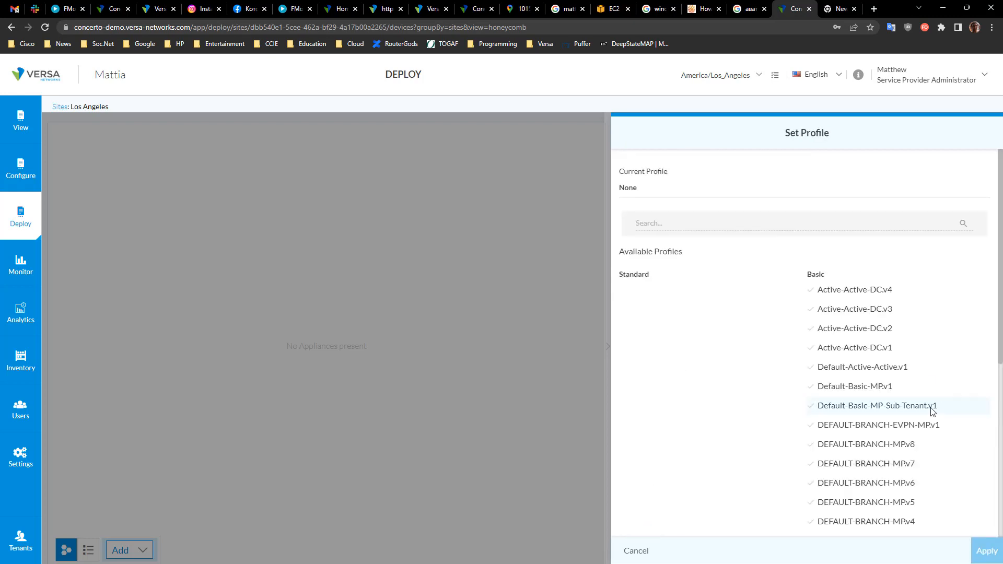
scroll(850, 463, "down", 6)
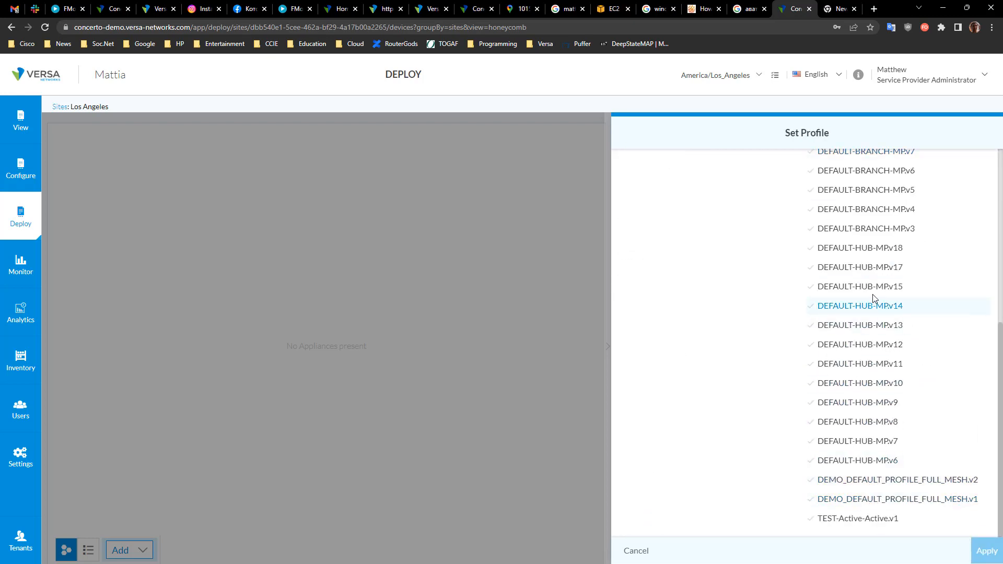
left_click(858, 292)
scroll(909, 350, "up", 6)
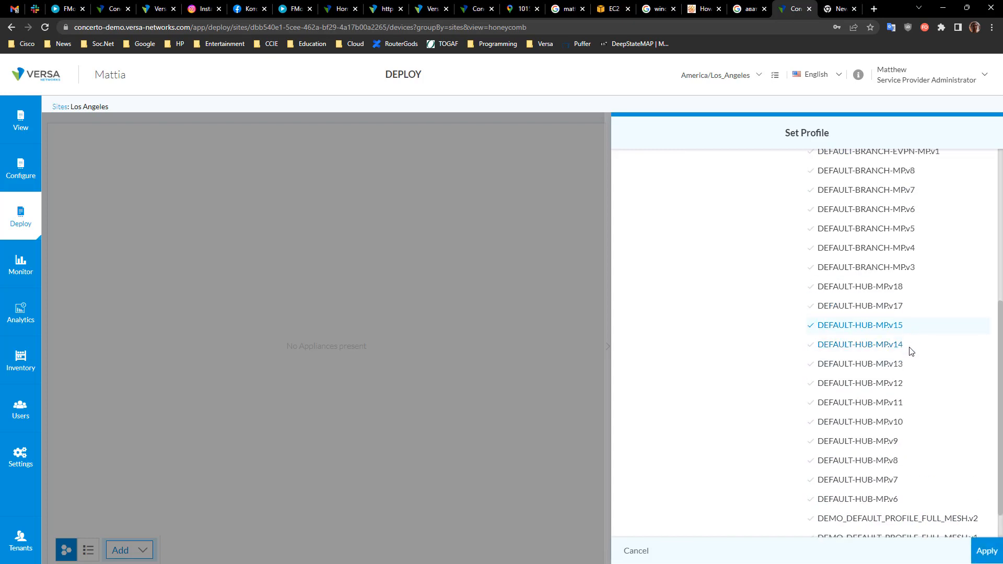
scroll(895, 442, "down", 4)
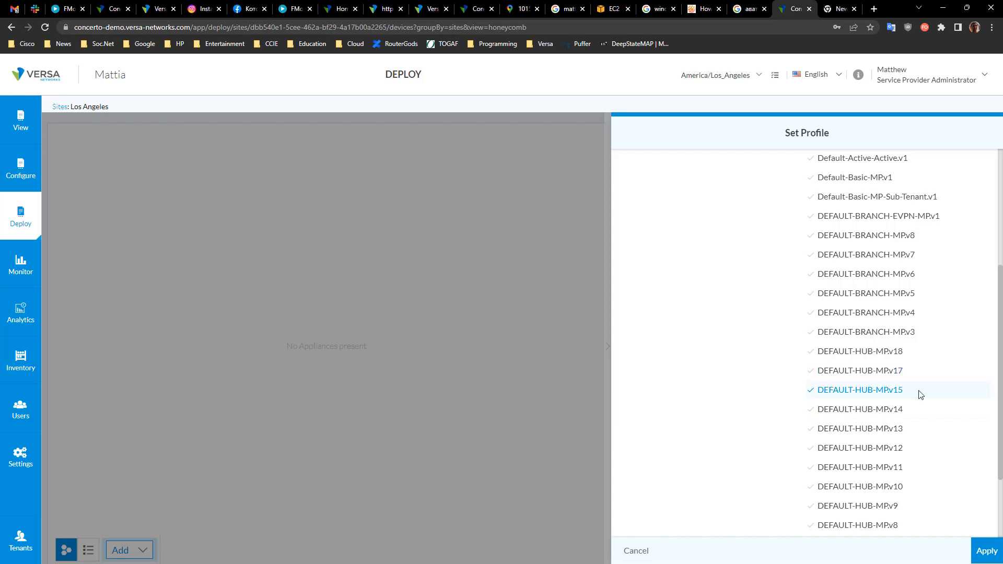
left_click(986, 551)
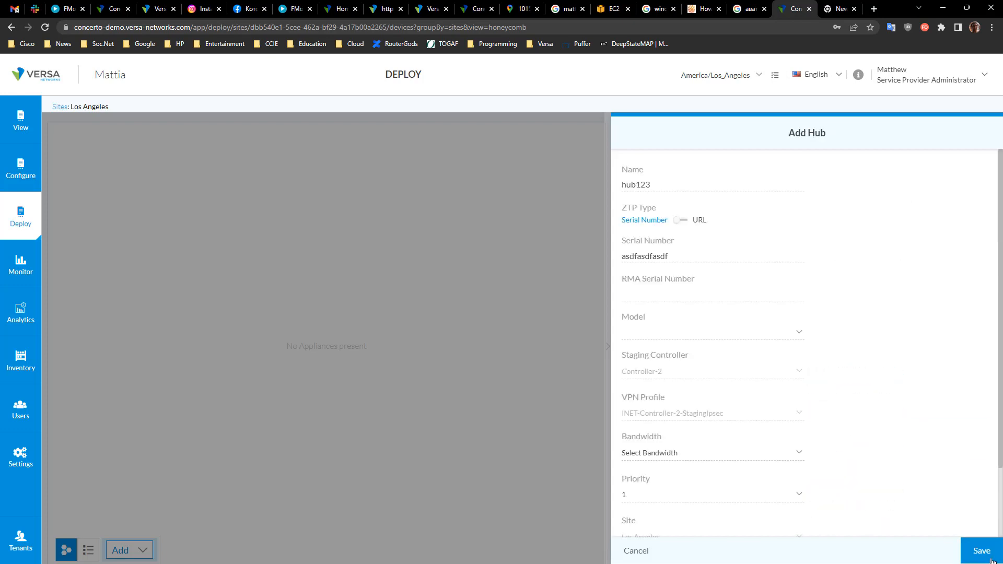
Step: Set the hub's bandwidth to 50 Mbps, save the hub, and dismiss the confirmation
scroll(846, 497, "down", 2)
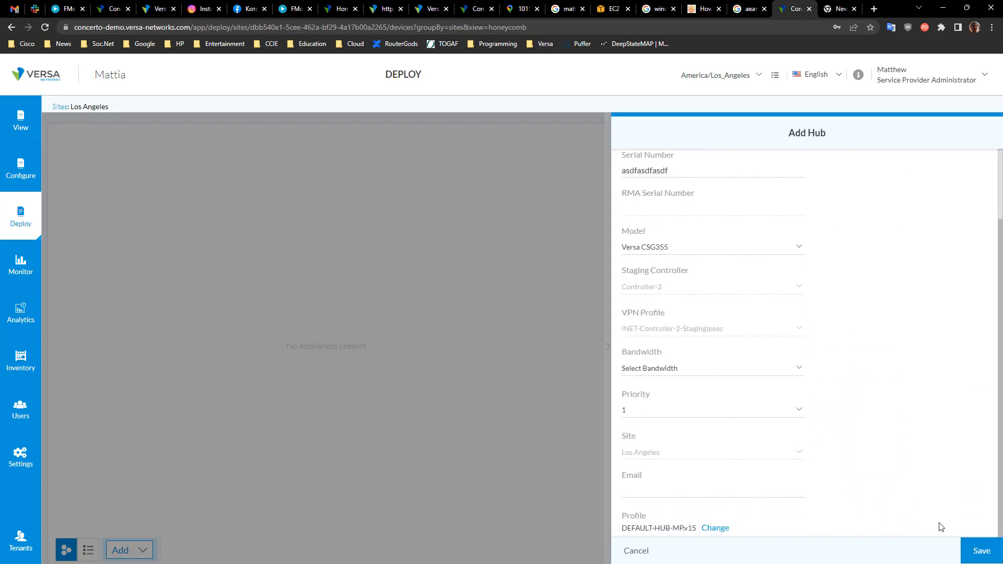
left_click(977, 547)
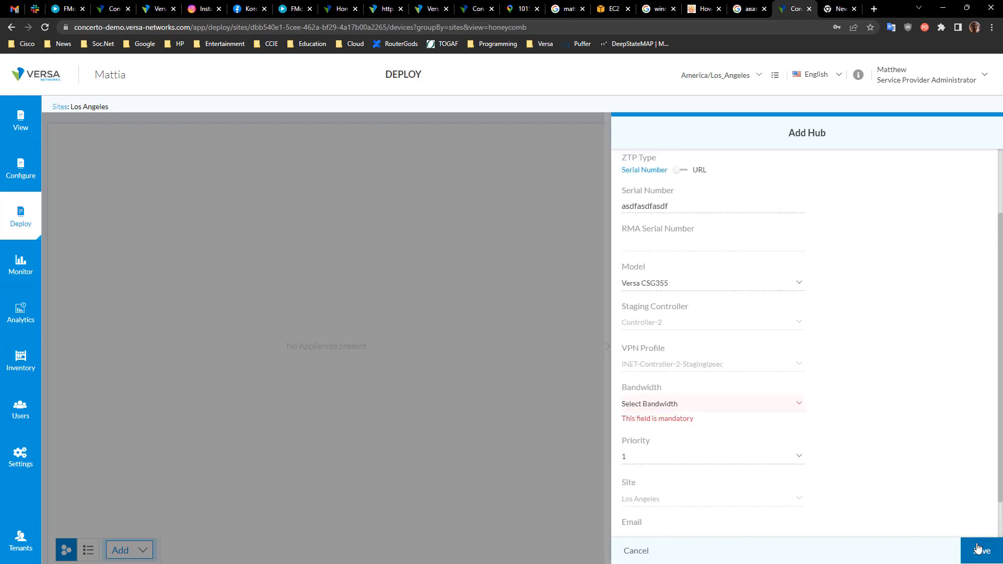
left_click(679, 412)
left_click(657, 467)
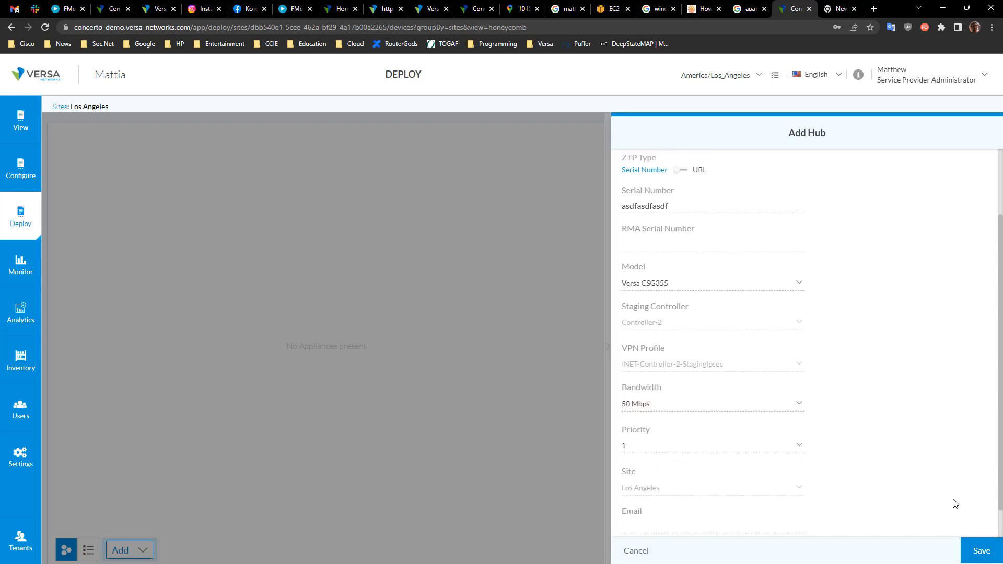
left_click(975, 550)
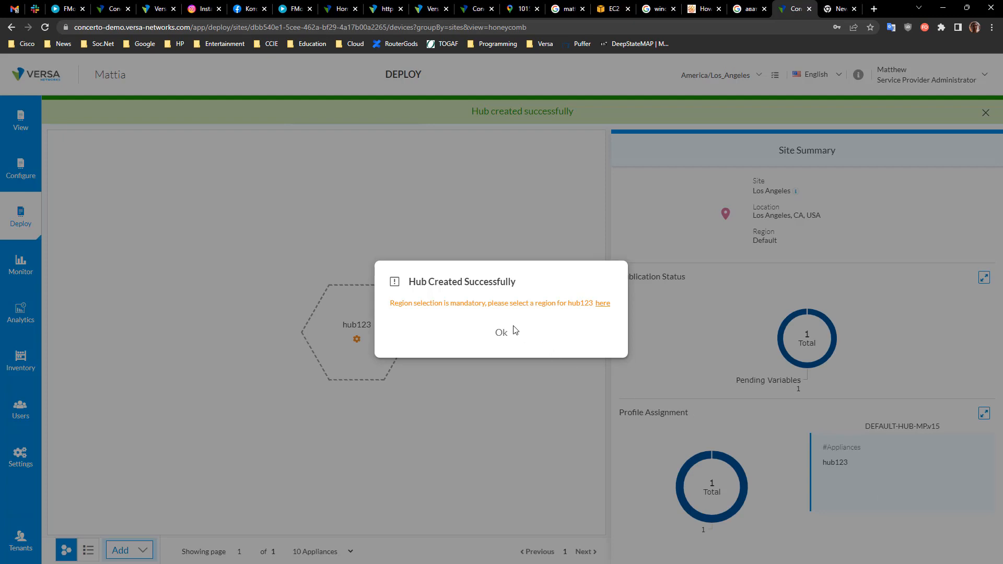
left_click(500, 334)
mouse_move(335, 305)
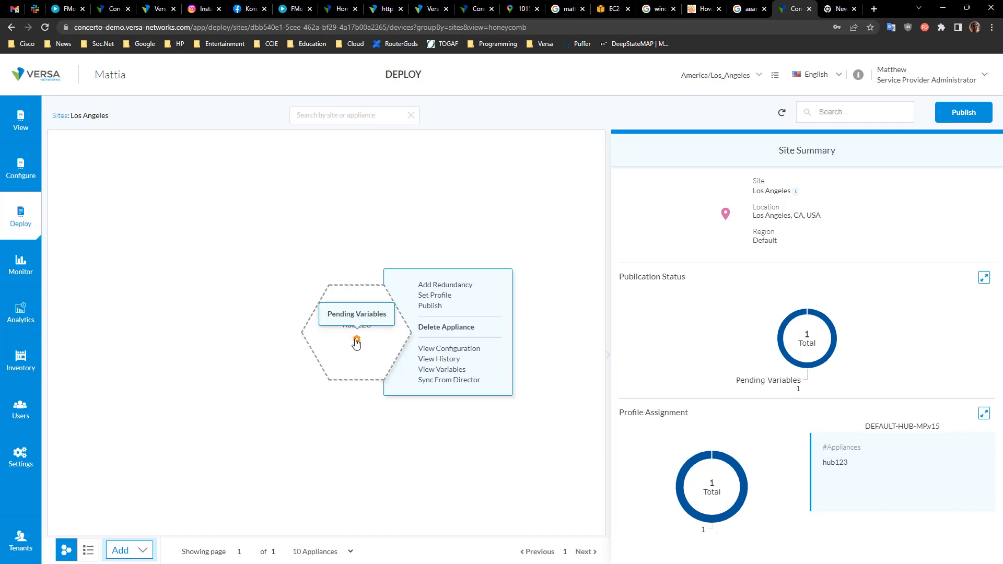
Step: Open hub123's pending variables and enter the Enterprise-WLAN_password value
left_click(356, 341)
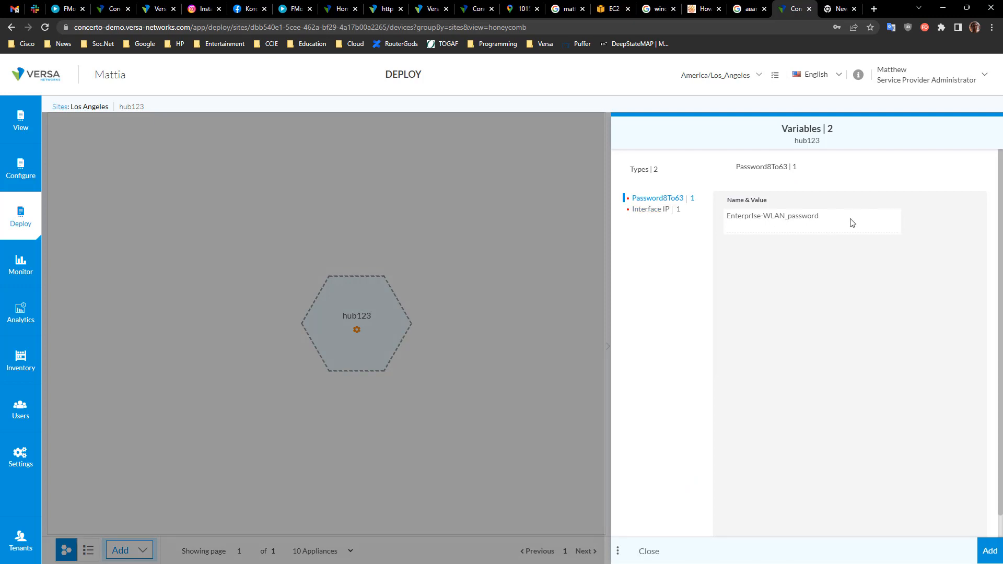
left_click(748, 226)
type("•••••••")
left_click(657, 217)
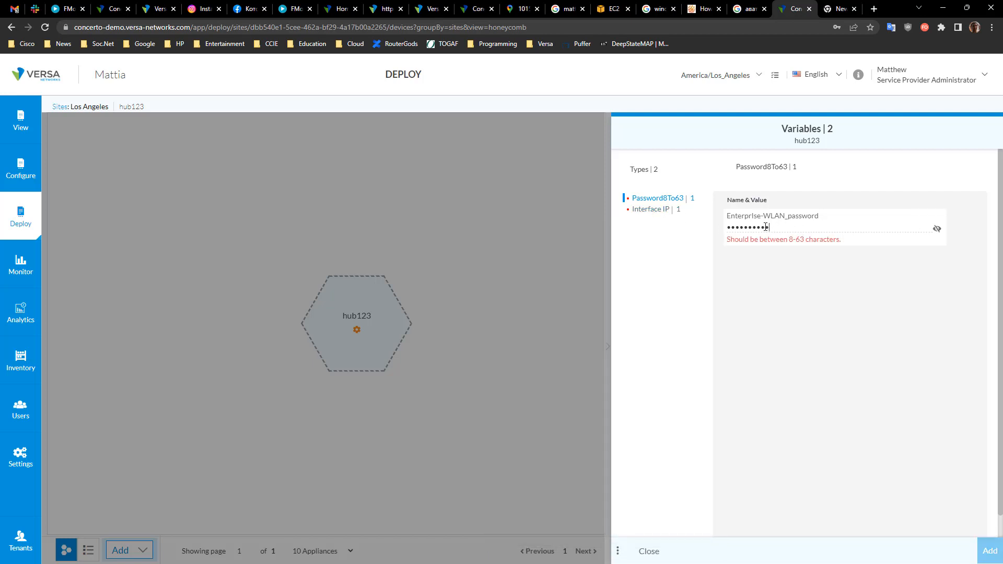
Step: Inspect the Interface IP variable LAN_IP_ADDRESS and close the variables panel without adding values
left_click(647, 212)
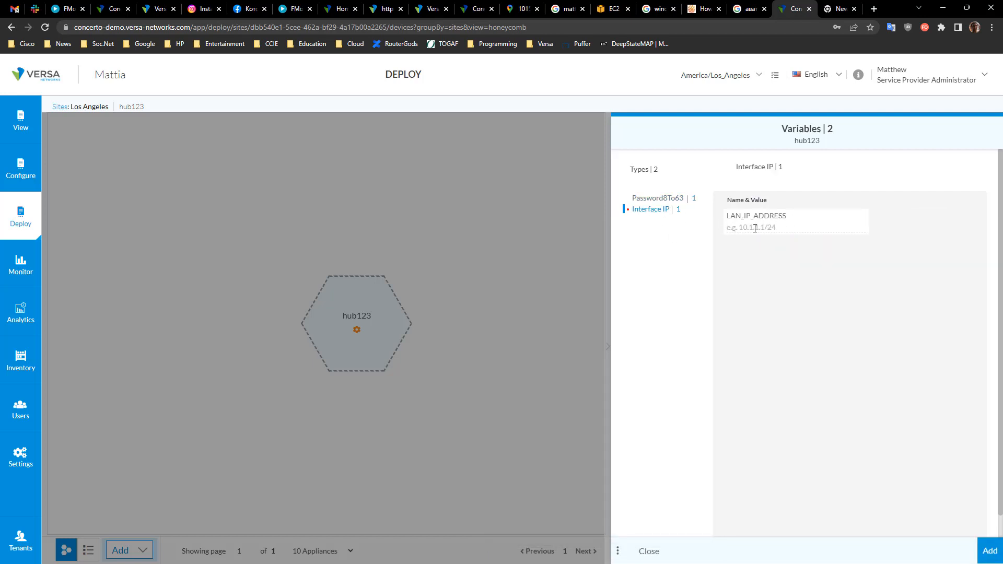
left_click(752, 226)
left_click(712, 184)
left_click(649, 551)
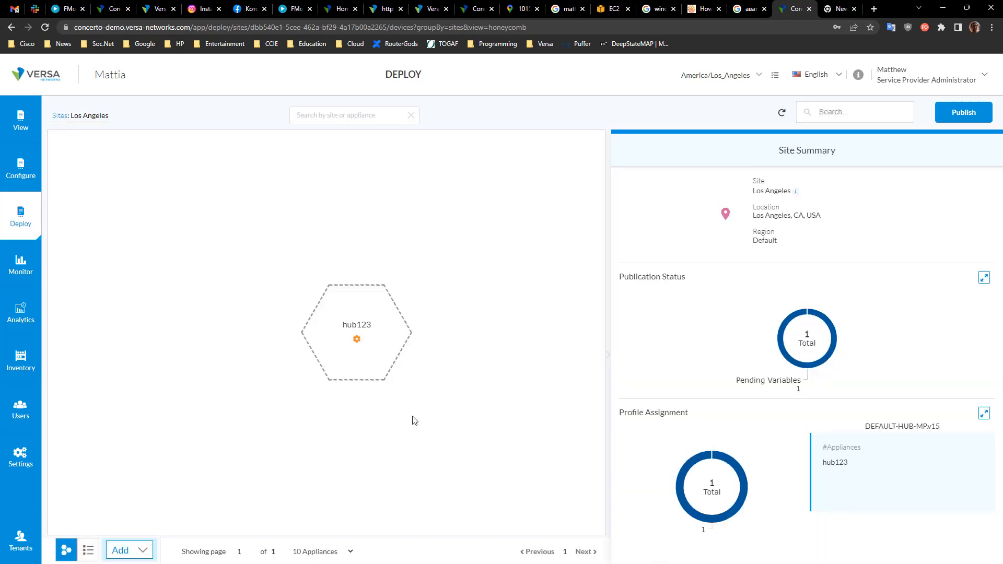
Step: Open the Monitor map, dismiss the browser's password prompt, and display the site connections
left_click(22, 273)
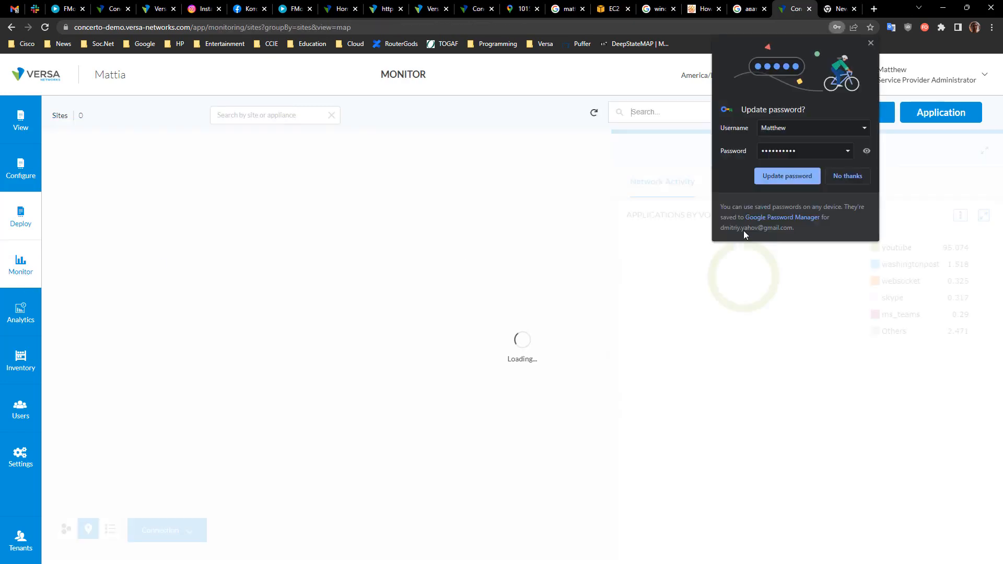
left_click(869, 44)
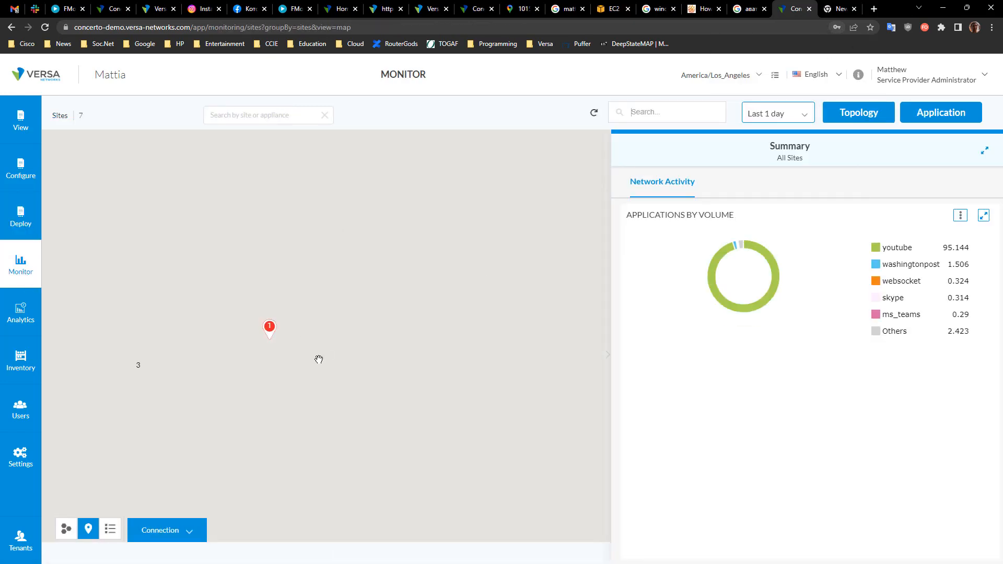
left_click(190, 530)
left_click(163, 482)
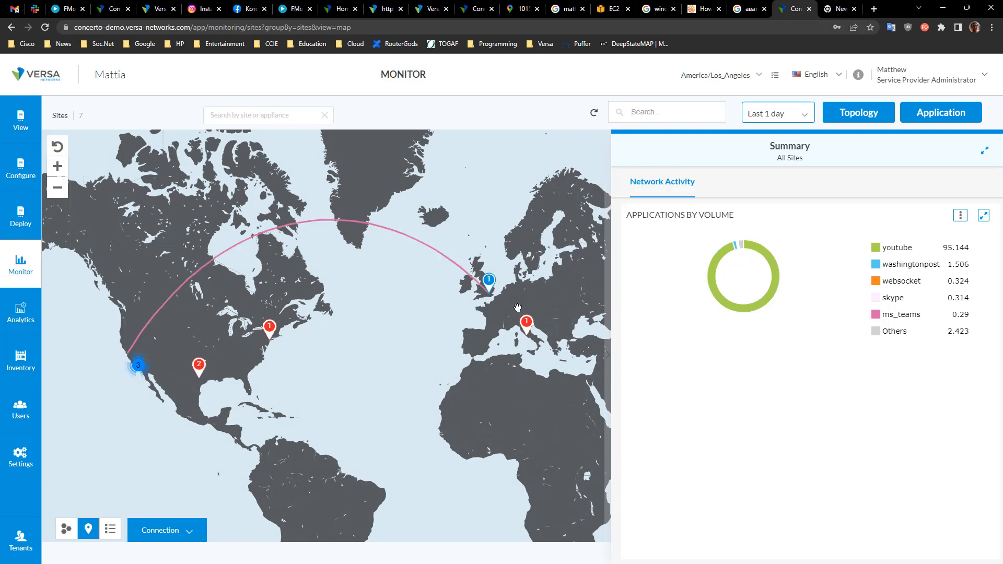
Step: Inspect the New York site's alarms and browse the sites in honeycomb and list views
left_click(267, 329)
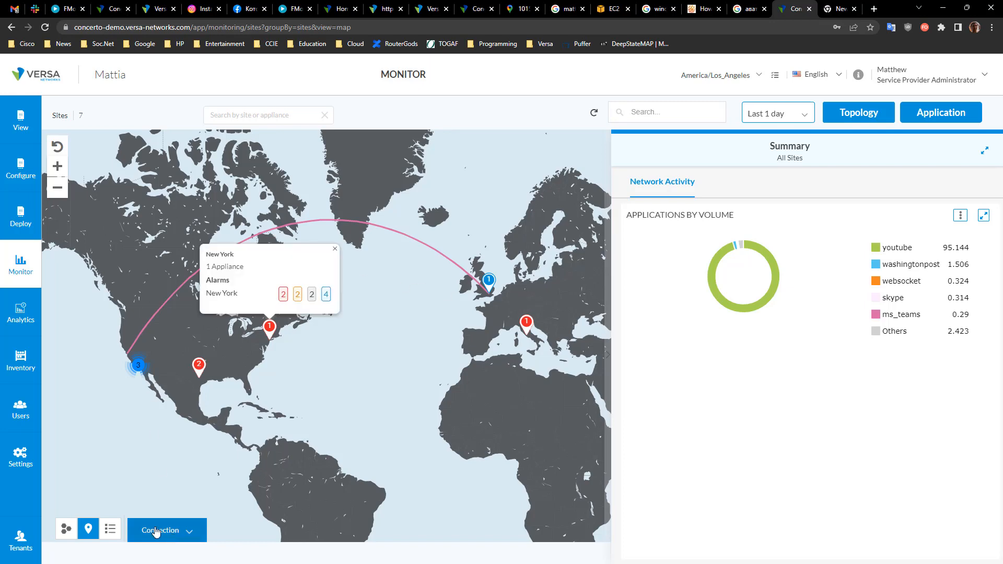
left_click(67, 529)
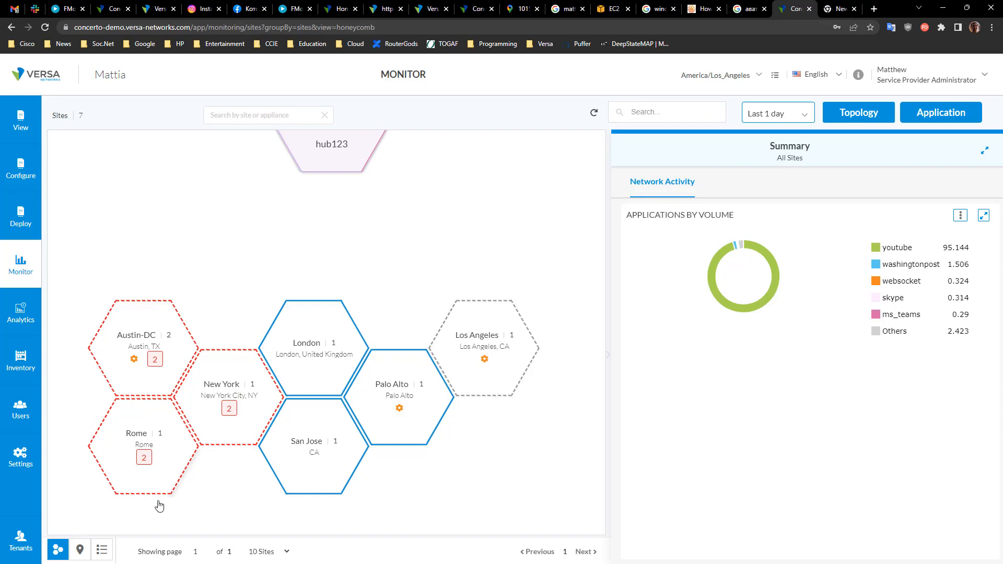
left_click(102, 552)
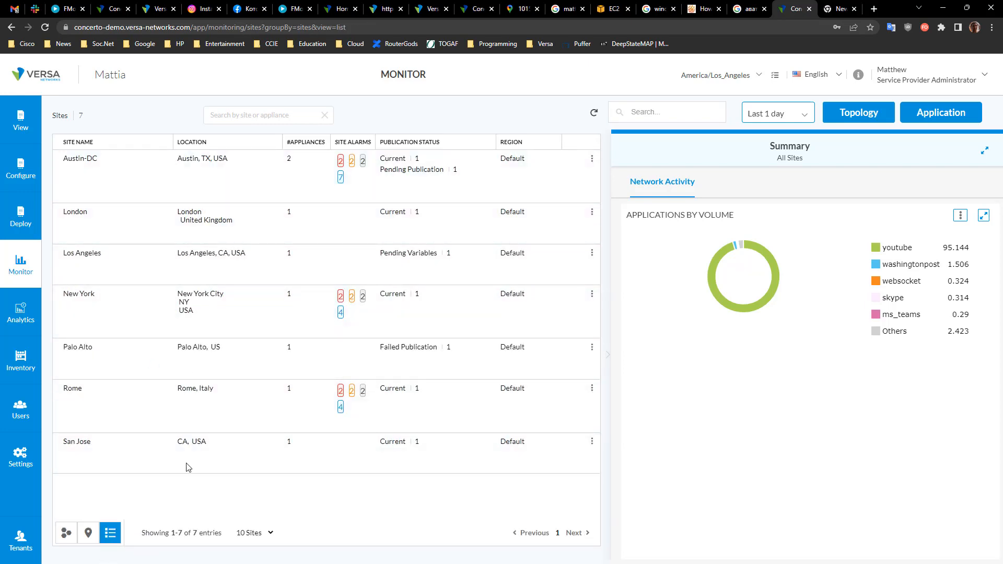
left_click(235, 115)
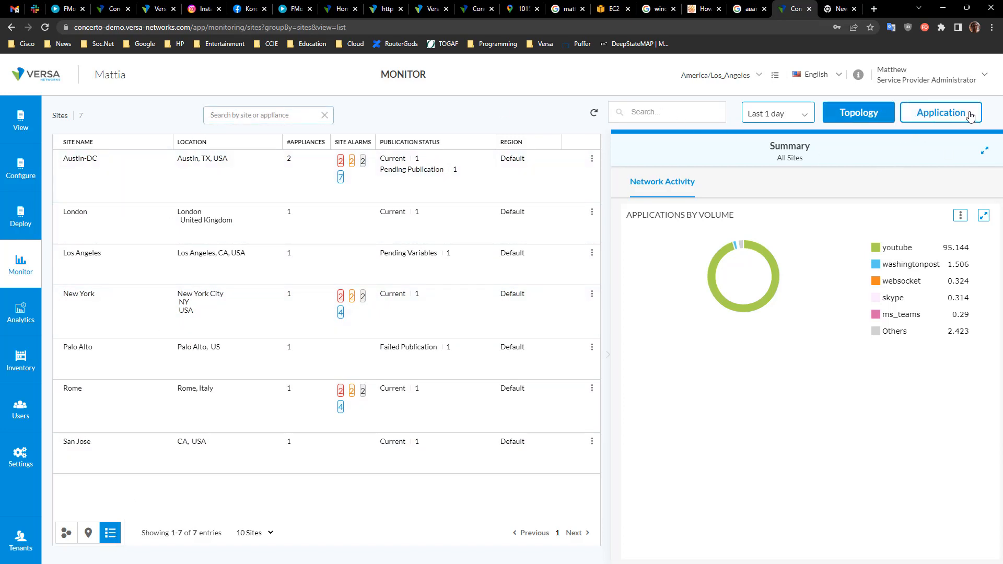
left_click(881, 114)
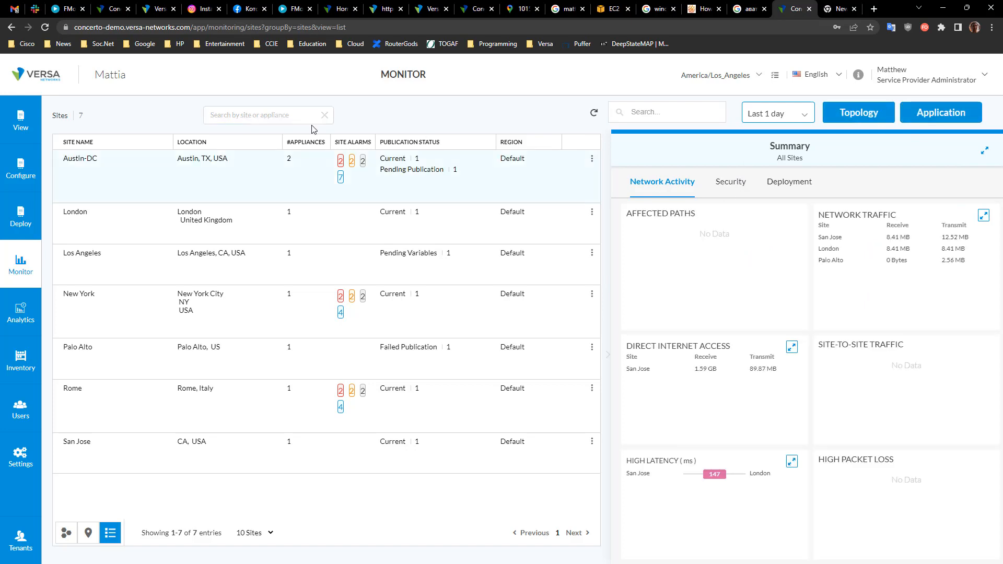
Step: Return to the map view and review the Rome site and the network activity summary widgets
left_click(88, 532)
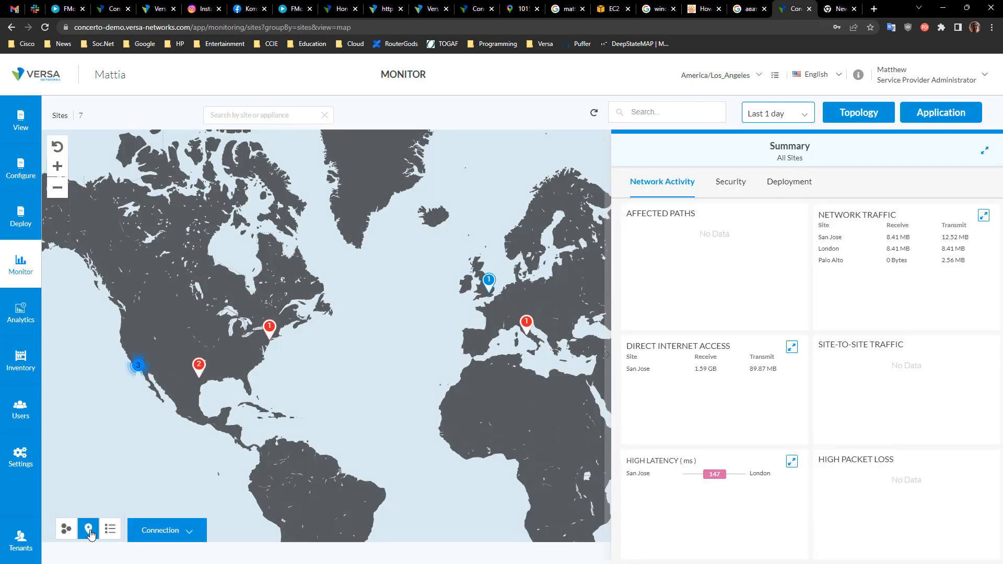
left_click(527, 323)
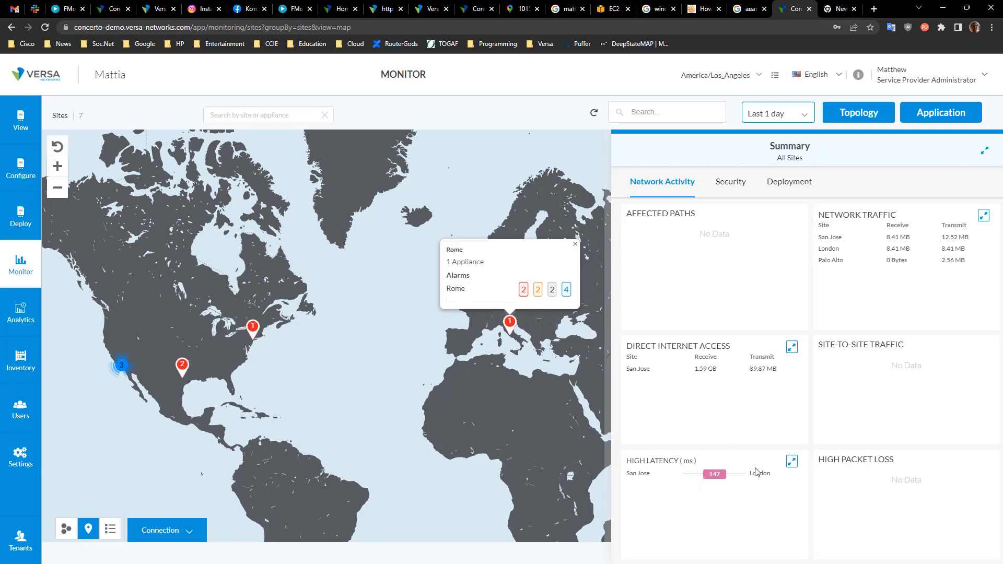
left_click_drag(640, 461, 703, 460)
left_click(732, 459)
left_click_drag(636, 343, 754, 361)
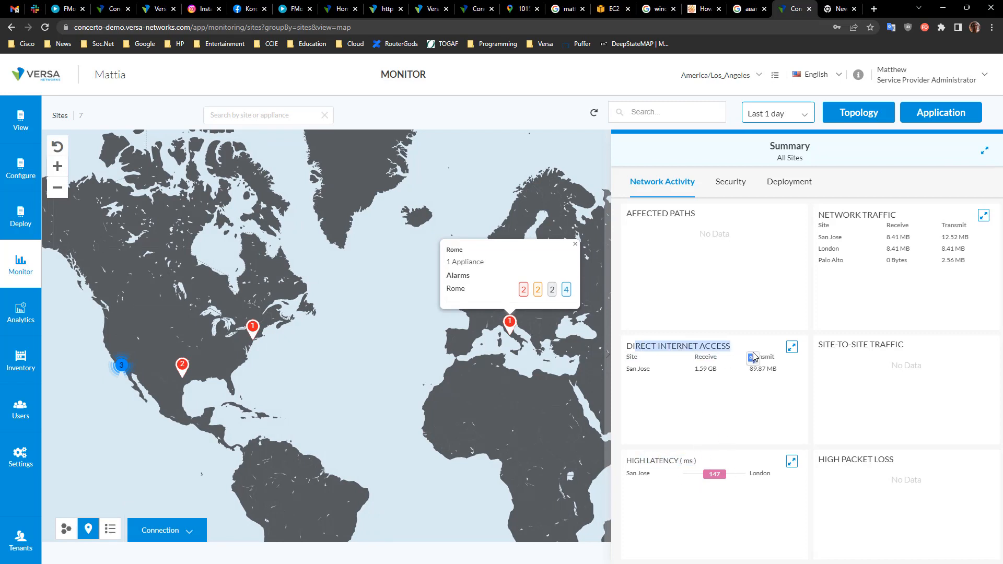
left_click(750, 354)
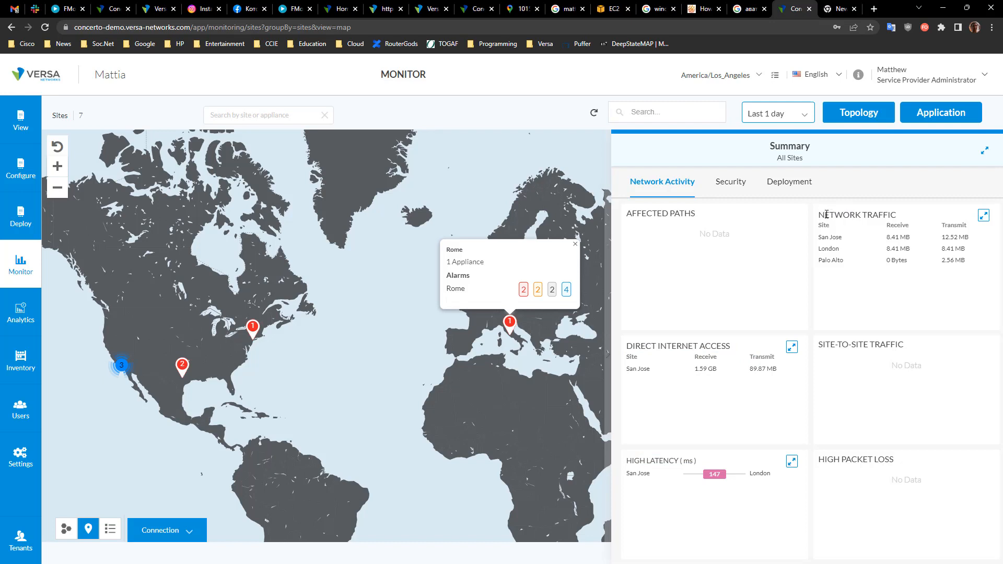
left_click_drag(826, 214, 967, 264)
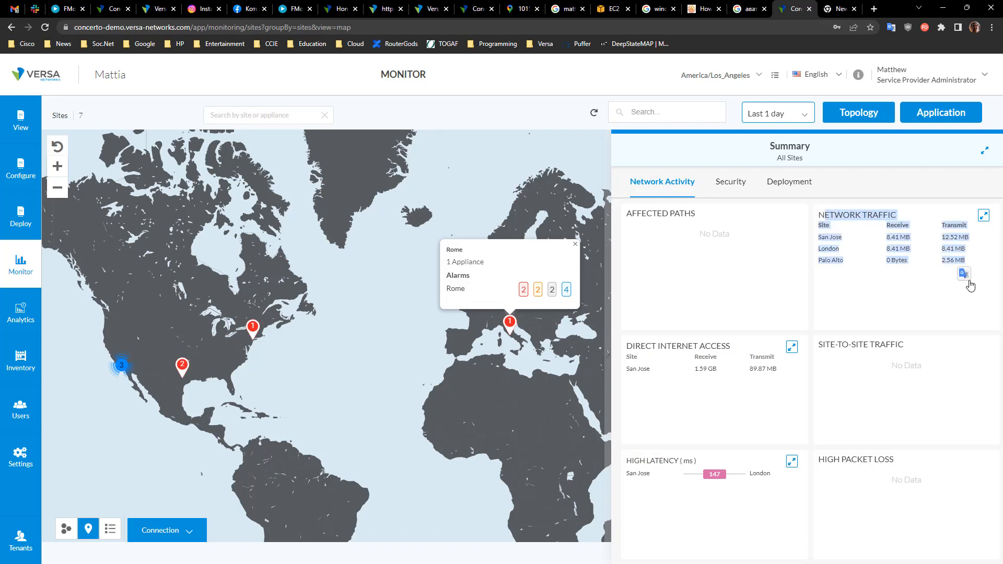
left_click(960, 272)
left_click(979, 260)
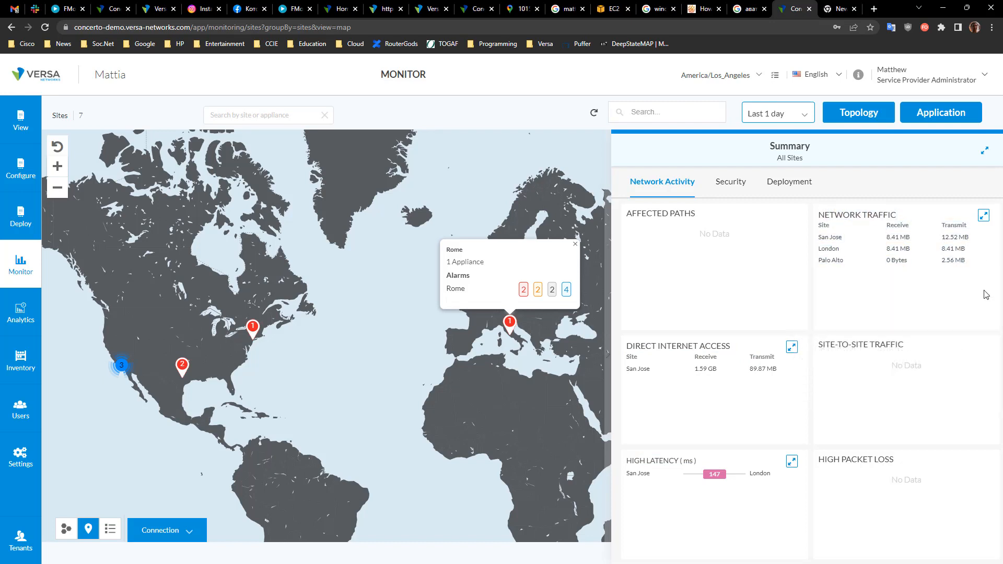
Step: Open the detailed Network Traffic view, inspect the San Jose and Palo Alto entries, and go back
left_click(983, 215)
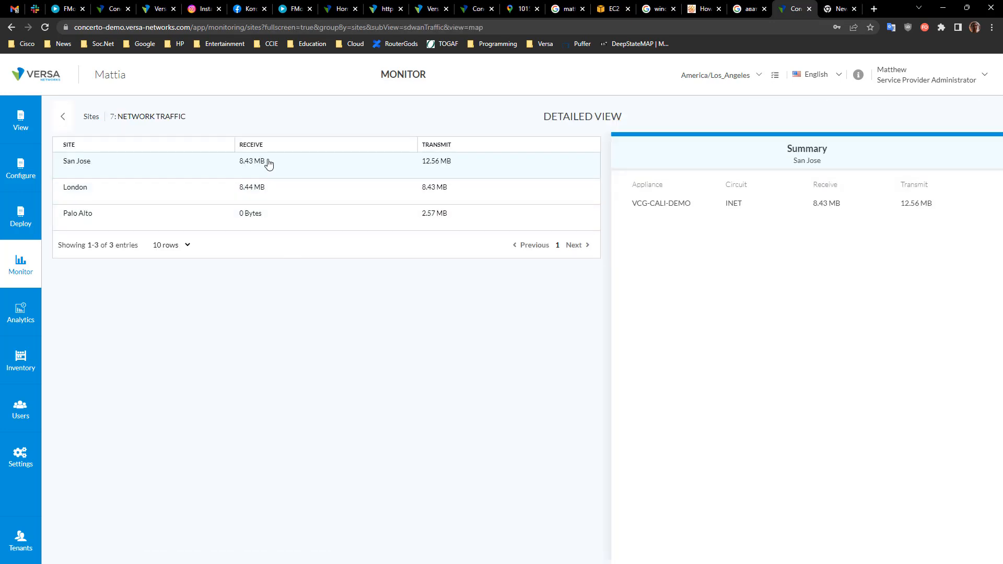
left_click(168, 207)
left_click(172, 216)
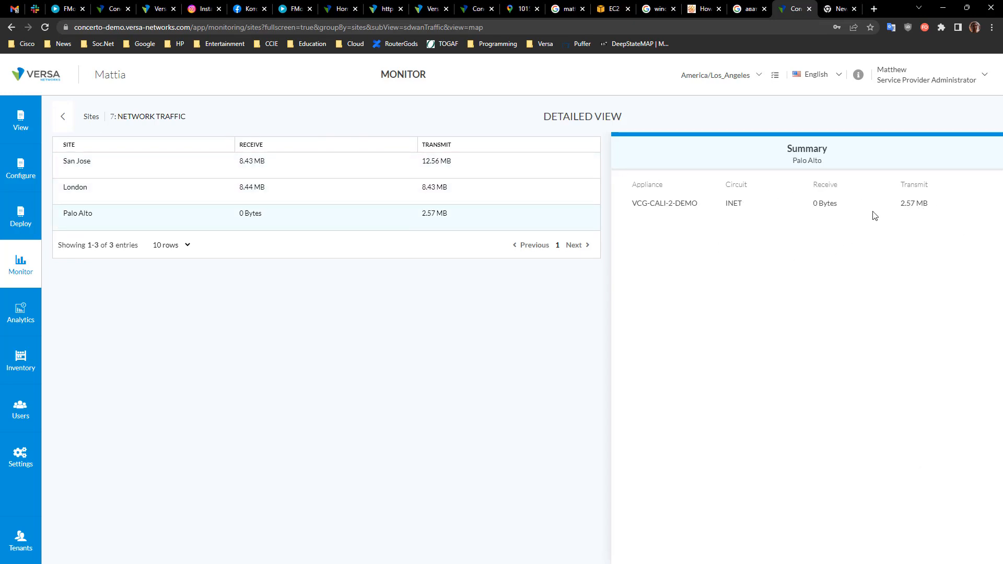
left_click_drag(760, 205, 654, 205)
left_click(779, 266)
left_click(64, 119)
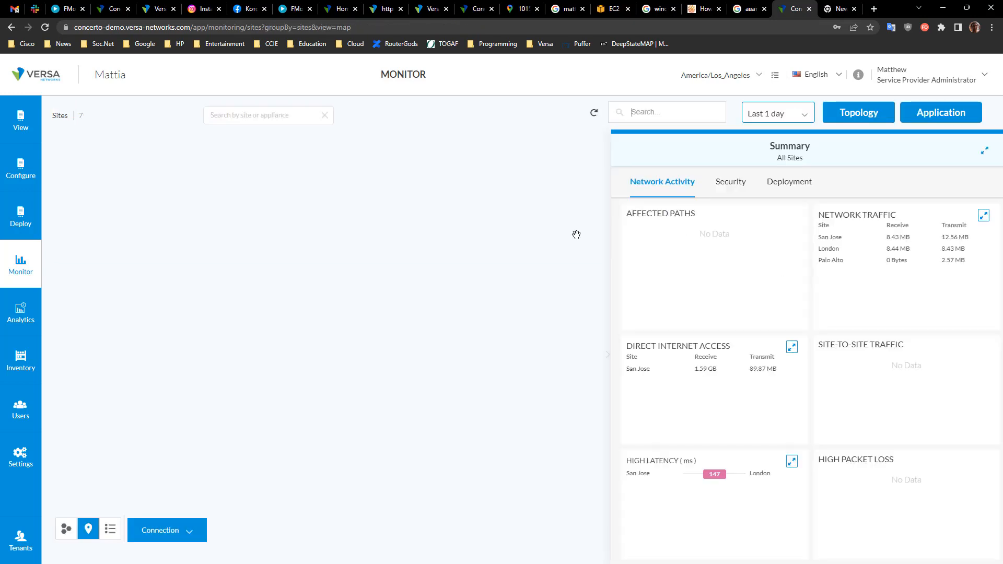
Step: Review the Security and Deployment tabs of the all-sites summary
left_click(731, 184)
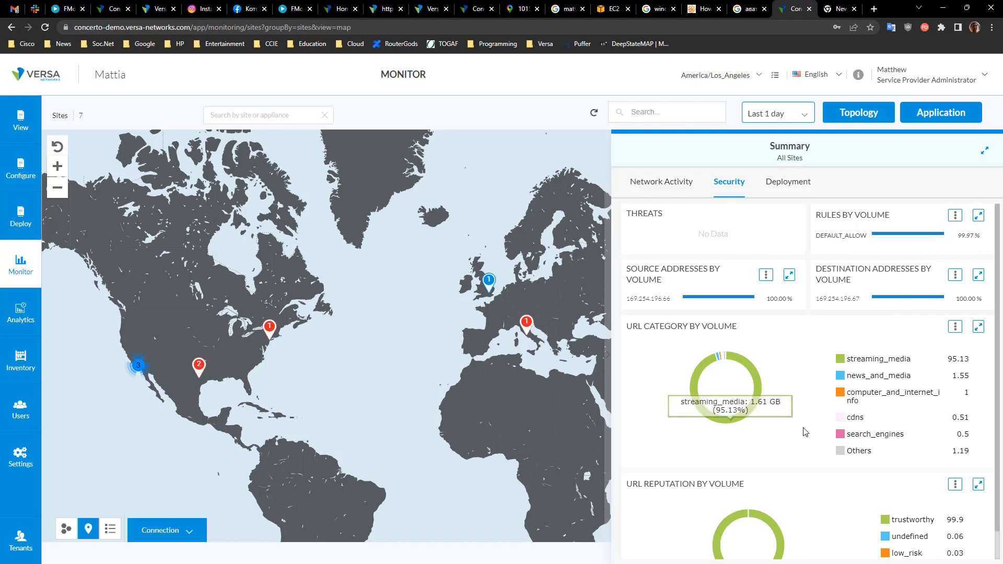
scroll(768, 428, "down", 1)
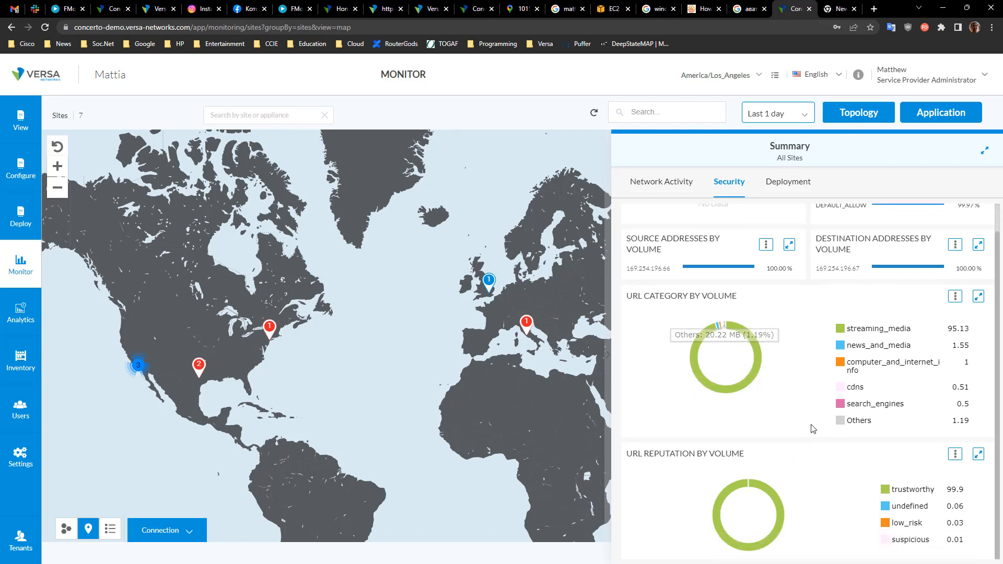
scroll(807, 386, "up", 1)
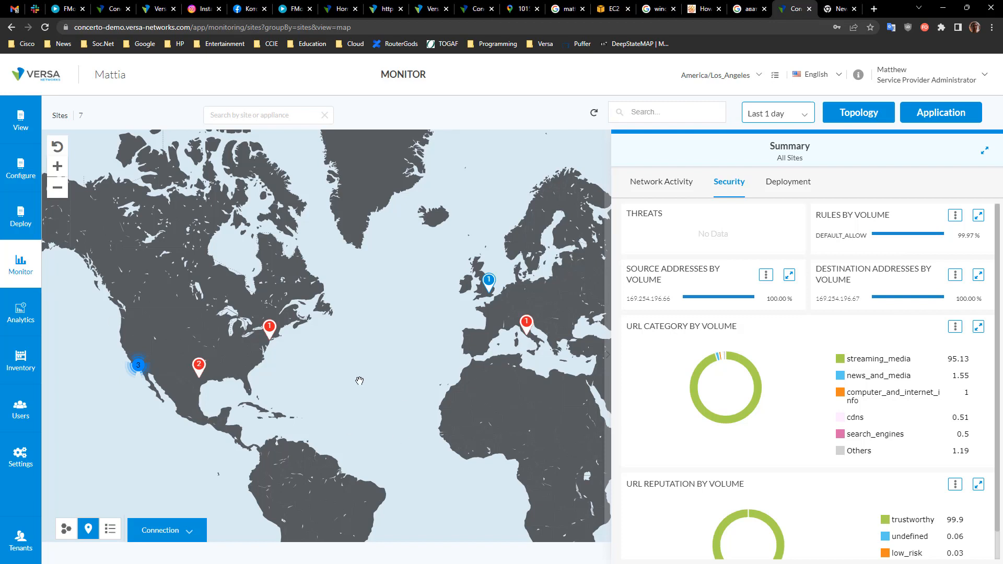
left_click(800, 185)
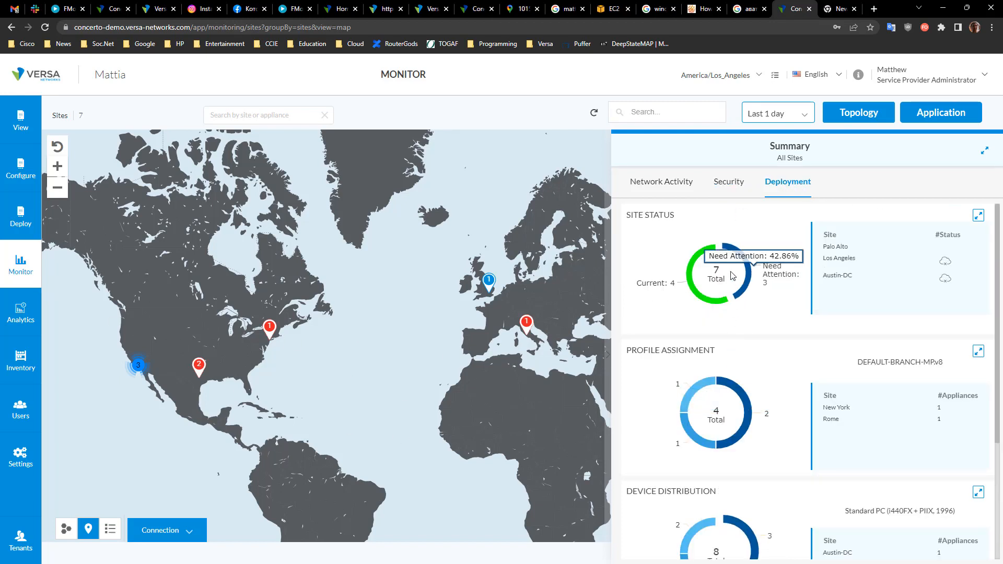
scroll(757, 432, "down", 3)
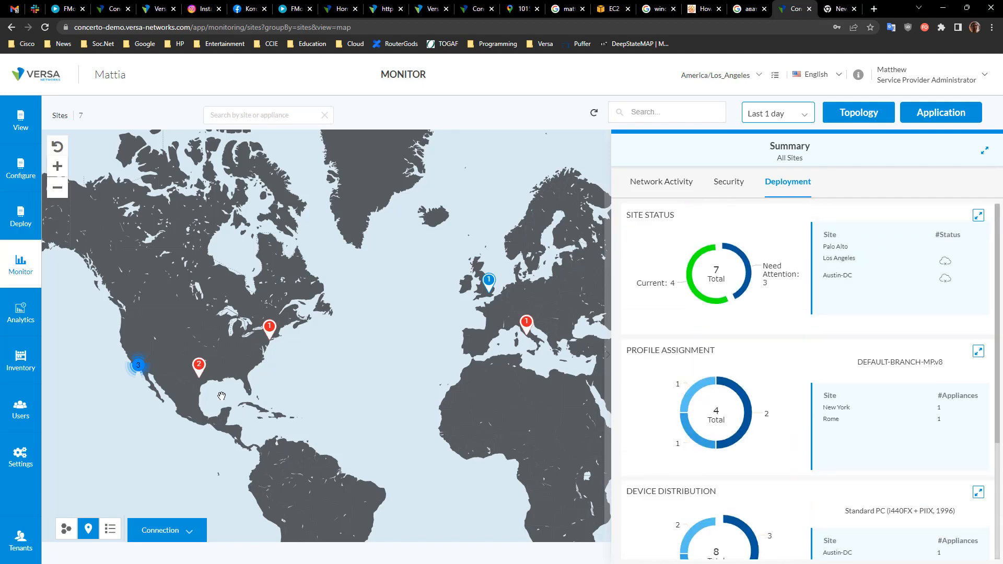
Step: Zoom into California on the map and open Monitor Appliance for the Palo Alto appliance
left_click(139, 364)
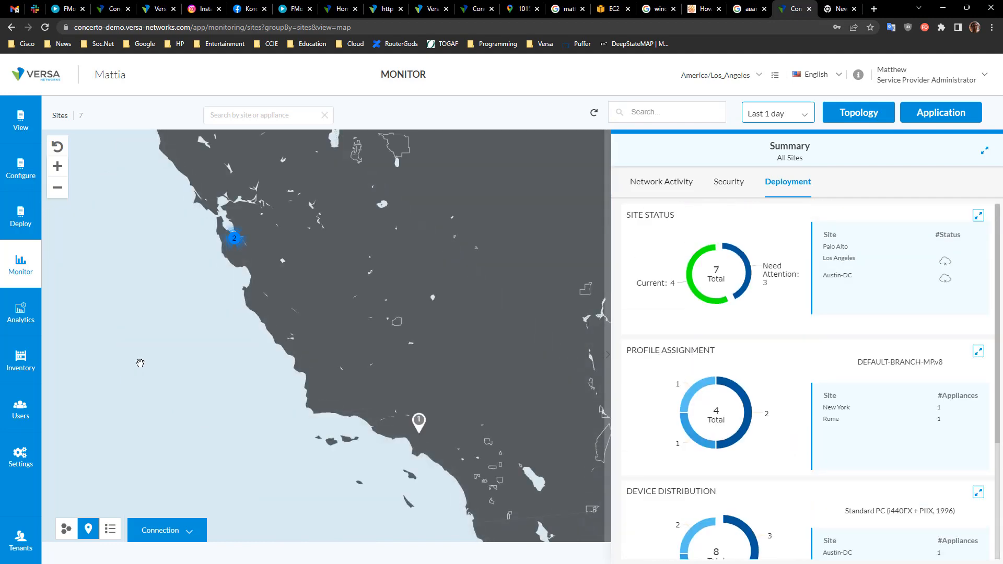
left_click(234, 238)
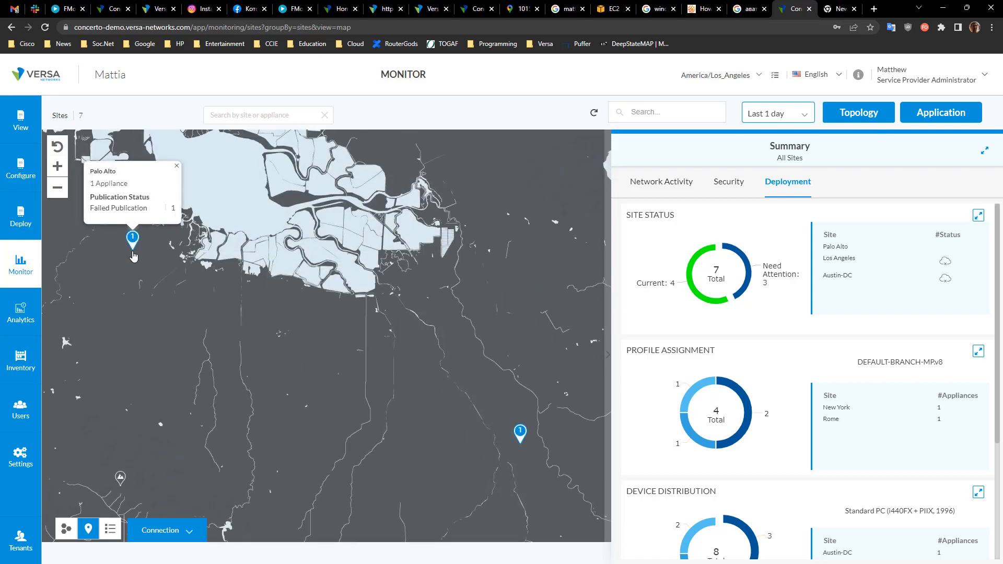
left_click(134, 251)
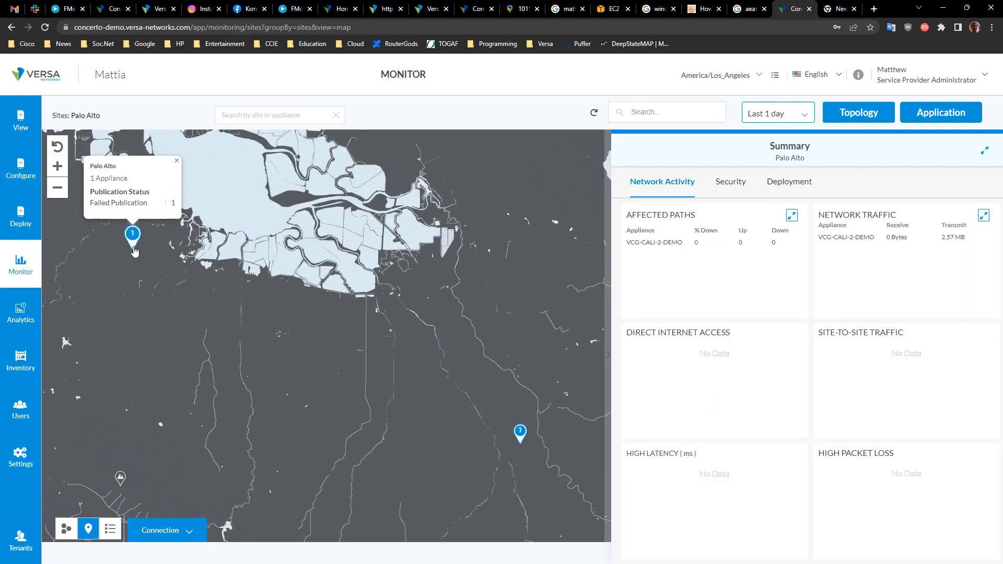
left_click(137, 245)
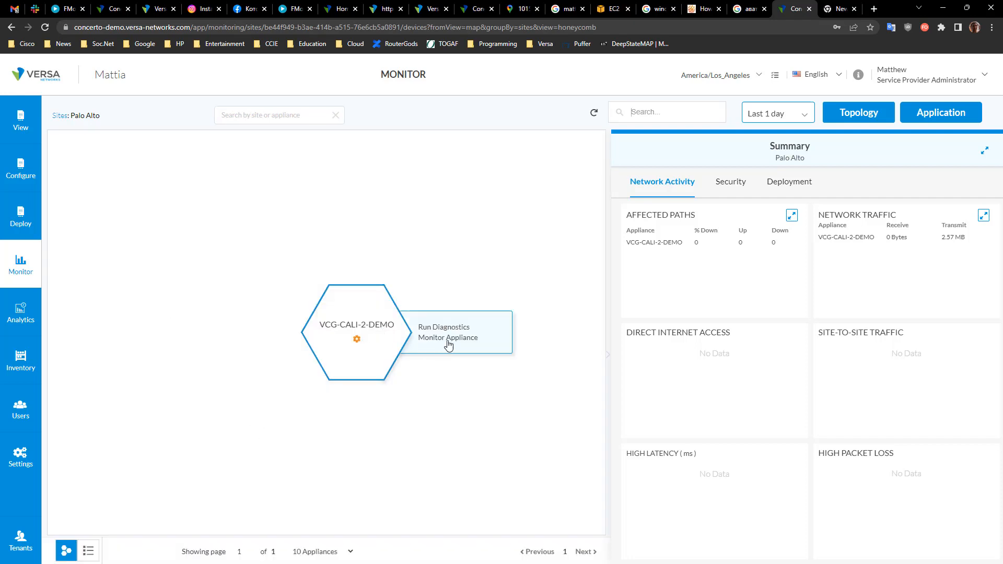
left_click(448, 343)
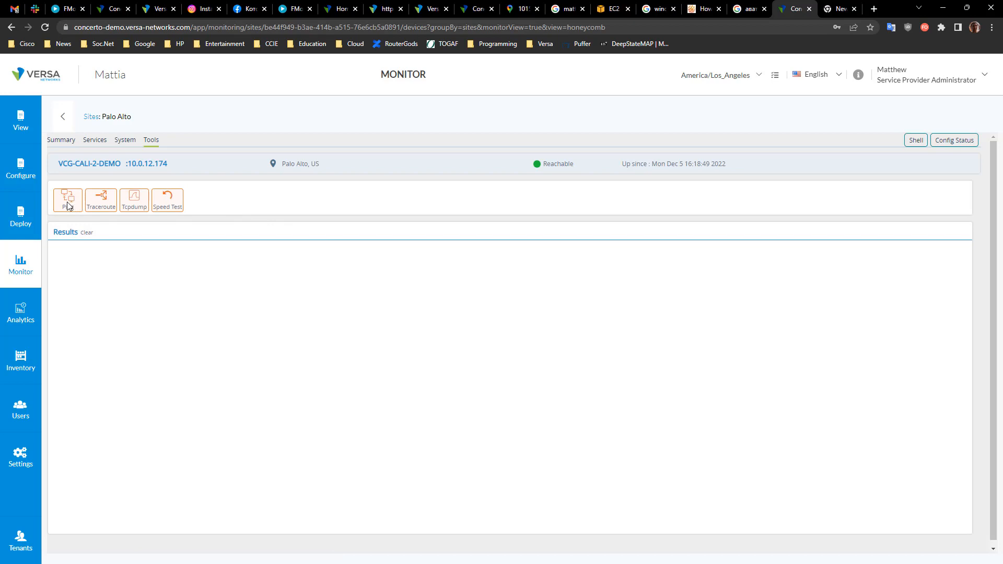
Step: Explore the appliance's Ping and Tcpdump diagnostic tools and their input fields
left_click(68, 205)
left_click(552, 217)
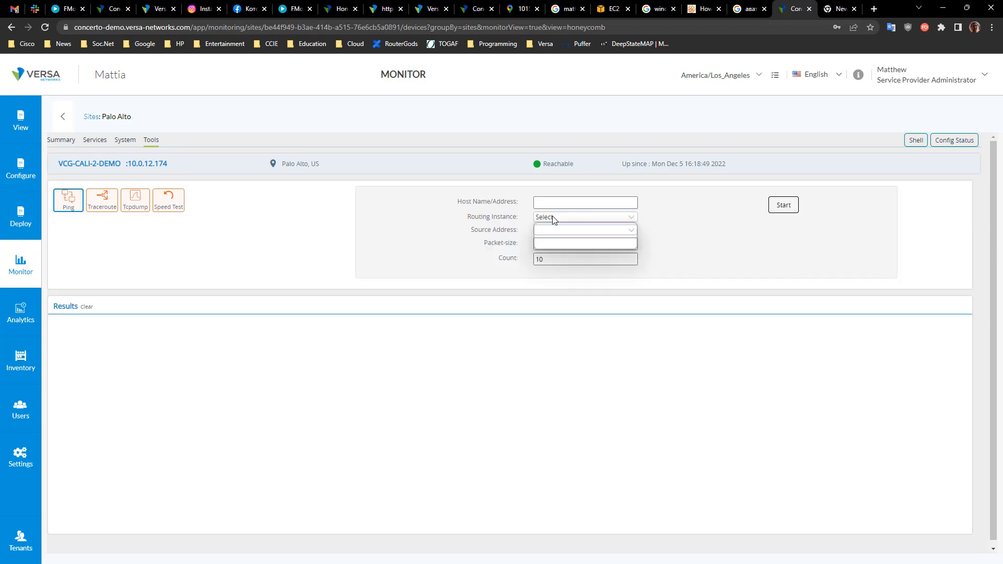
left_click(136, 201)
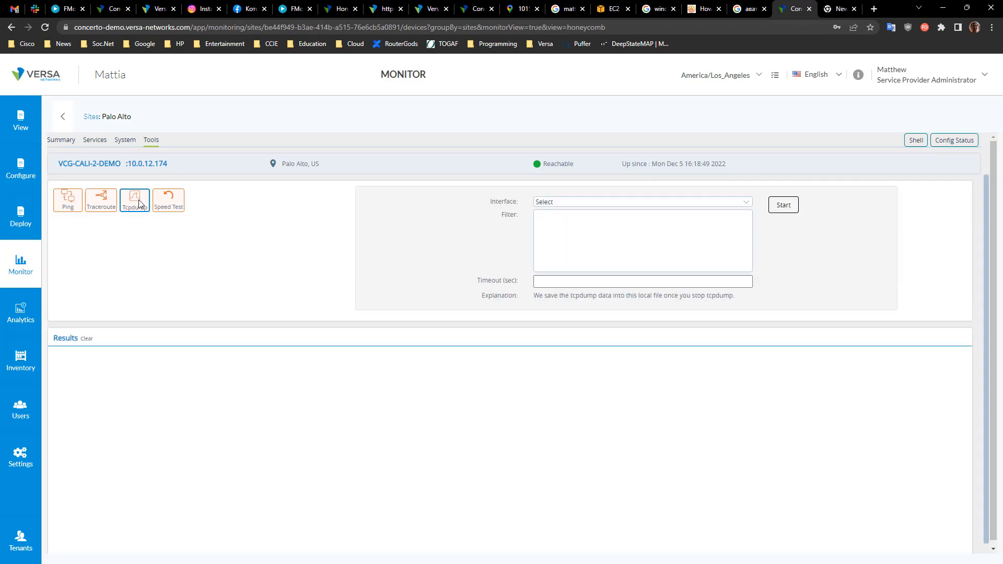
left_click(589, 203)
left_click(491, 252)
left_click(628, 278)
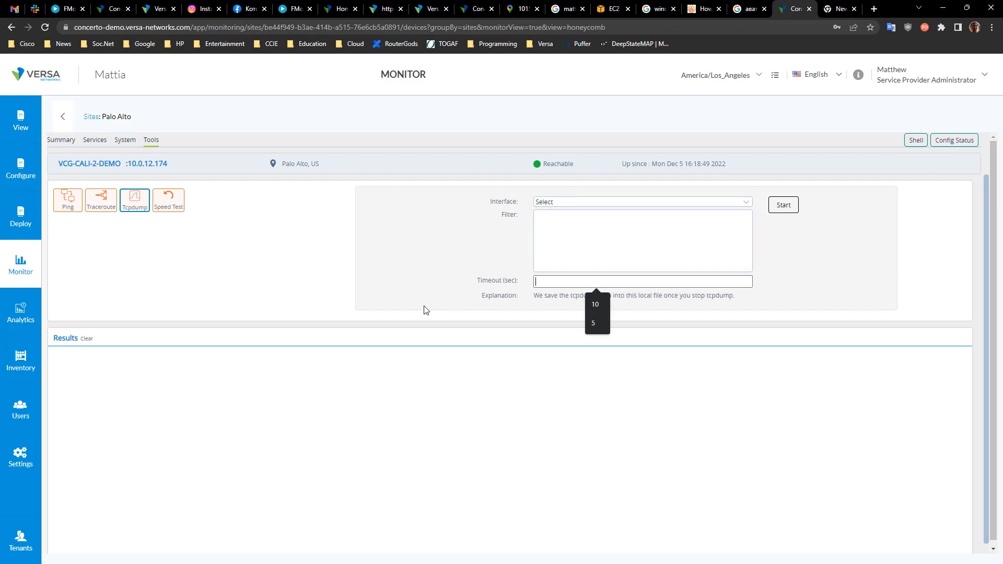
left_click(450, 274)
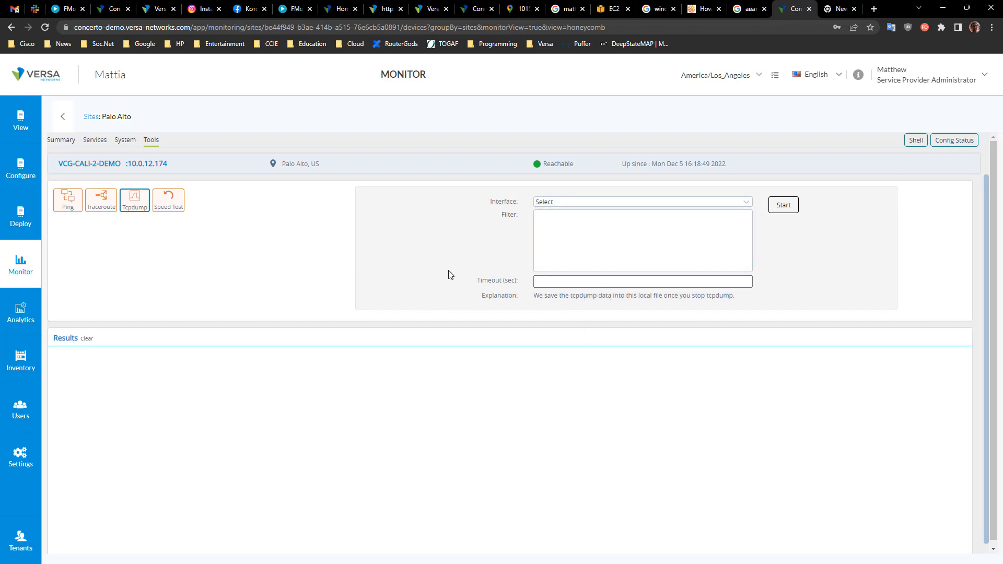
Step: Open the appliance Summary, enable live data on both CPE interfaces, and toggle series in the interface traffic chart
left_click(61, 145)
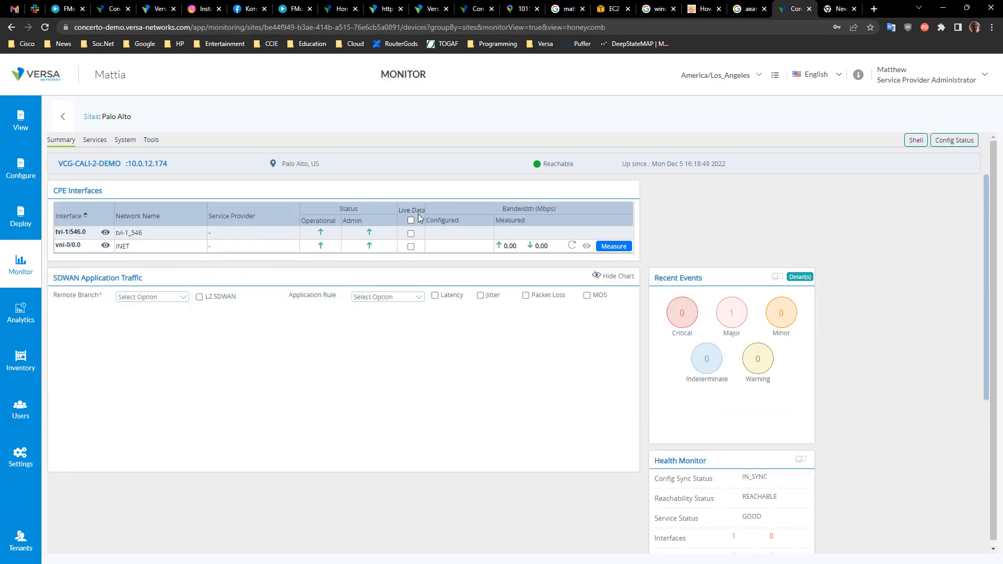
left_click(411, 221)
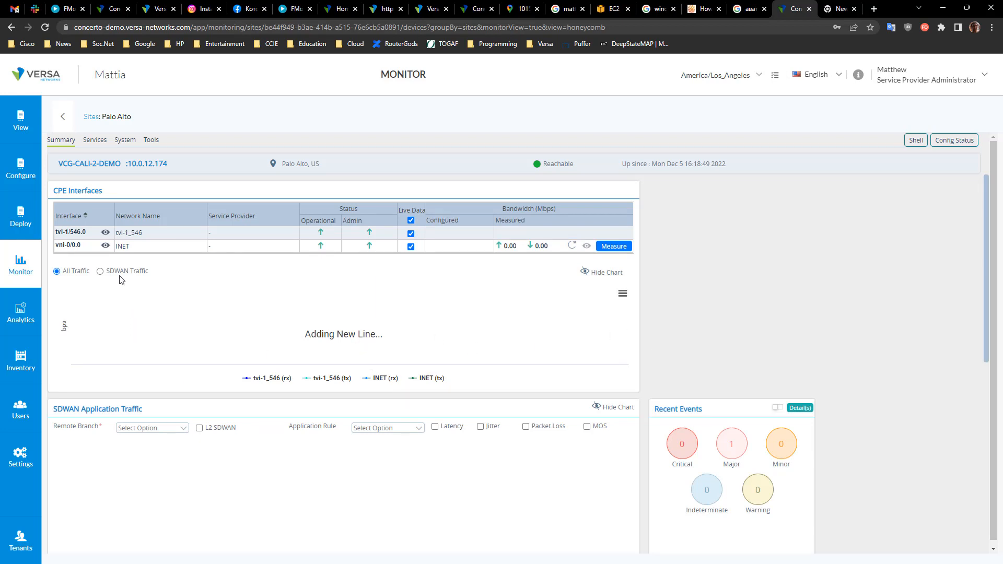
triple_click(74, 164)
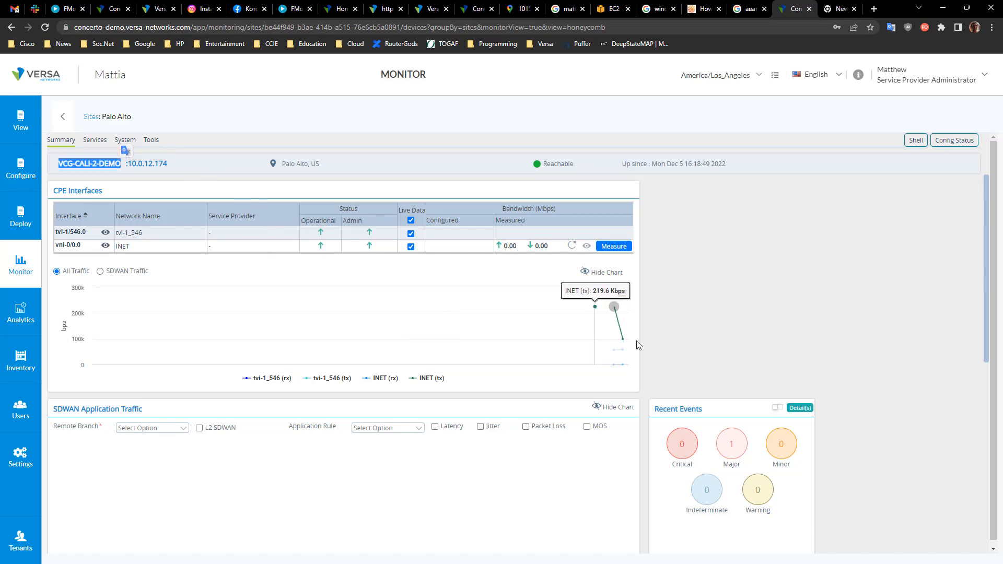
left_click(330, 380)
left_click(269, 380)
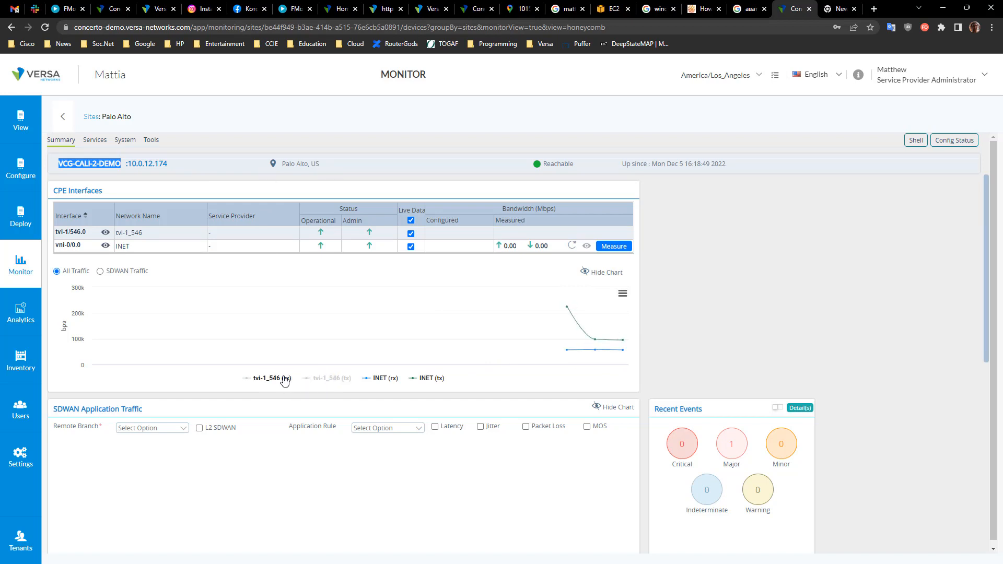
left_click(337, 380)
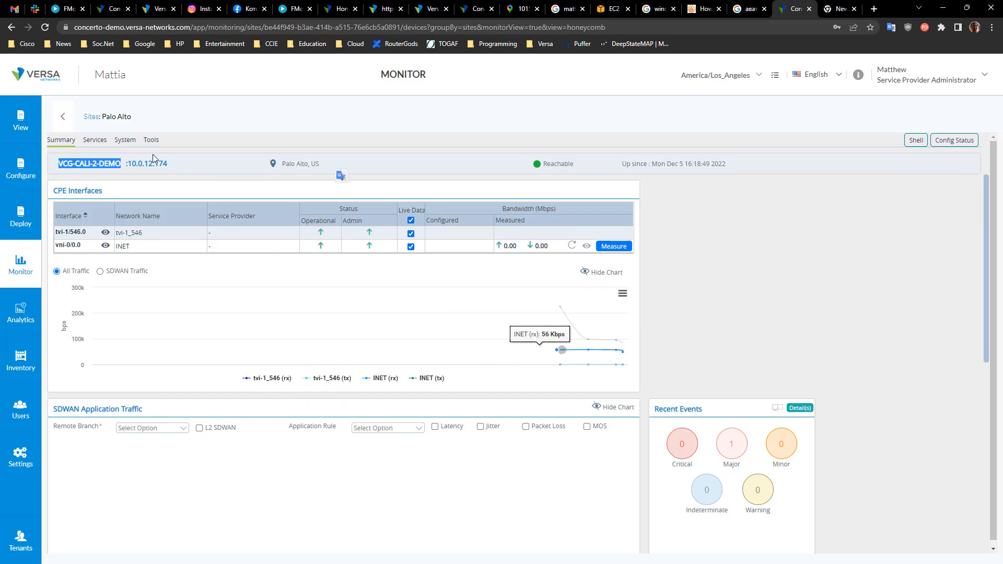
Step: Open the appliance's BGP services and view the neighbors of the Mattia-Control-VR routing instance
left_click(94, 140)
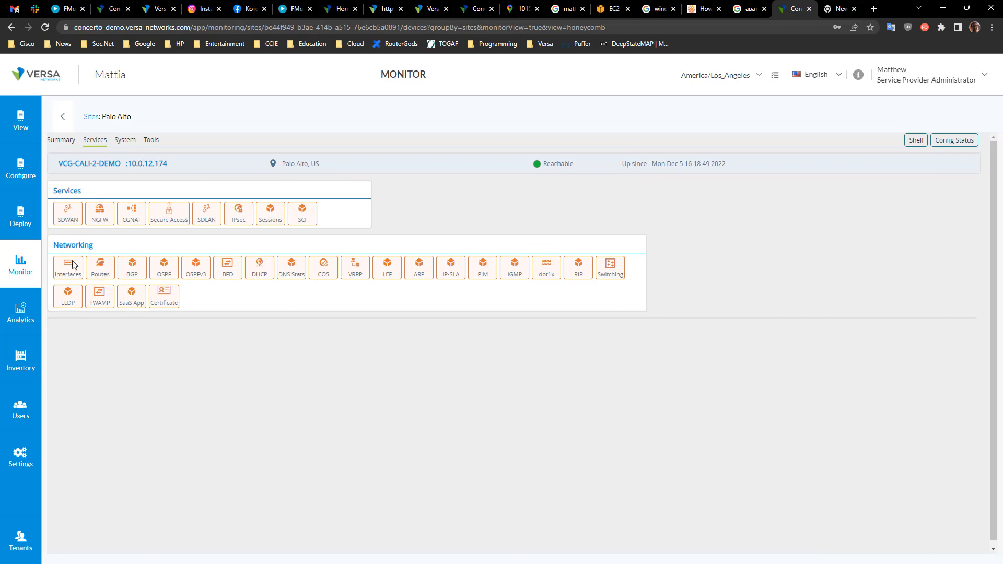
left_click(137, 270)
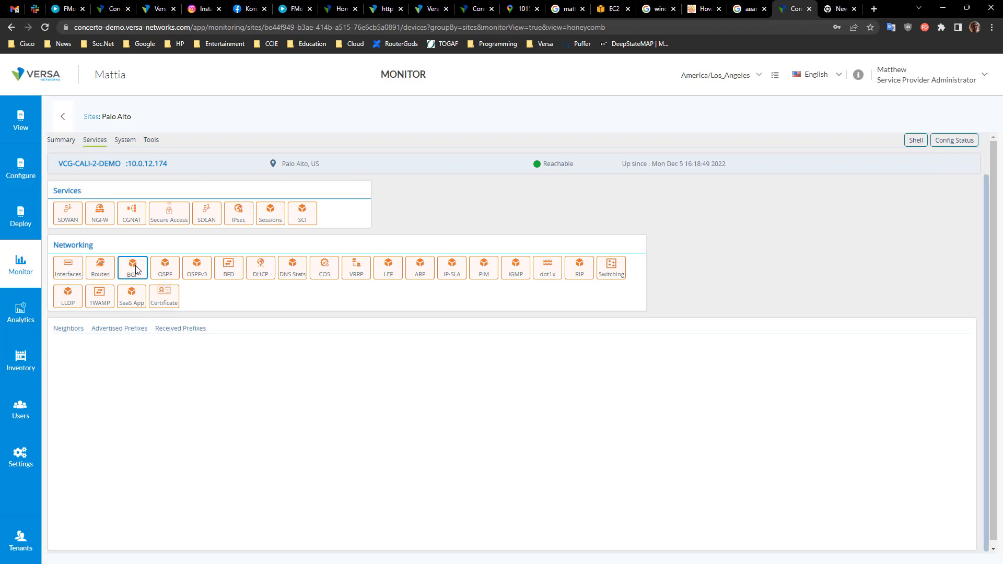
left_click(78, 329)
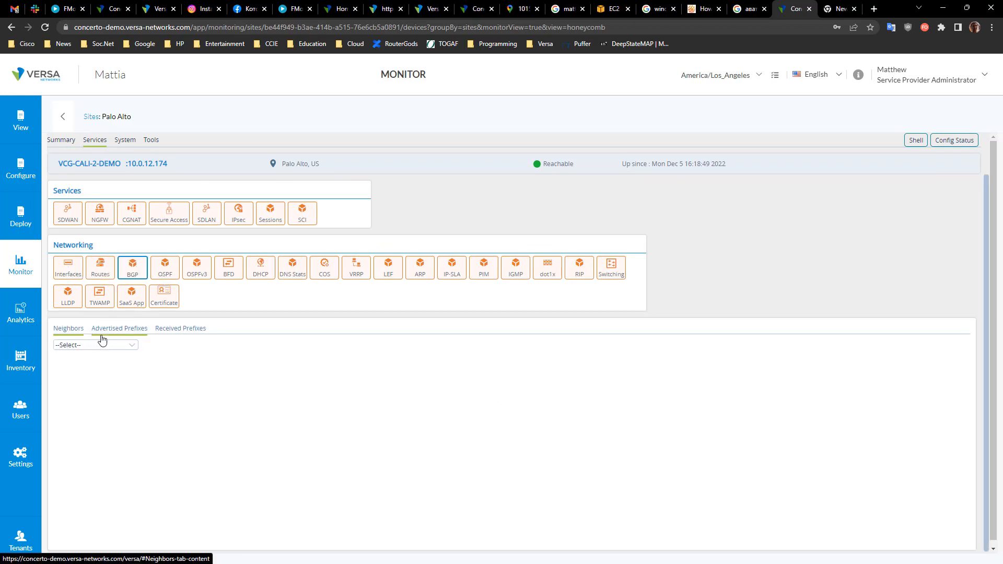
left_click(111, 345)
left_click(106, 364)
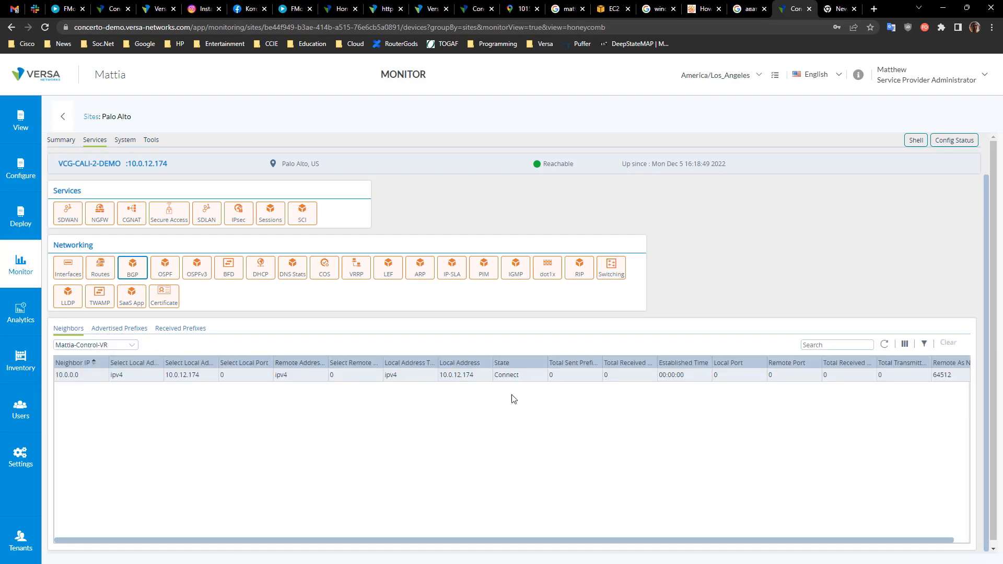
left_click(759, 375)
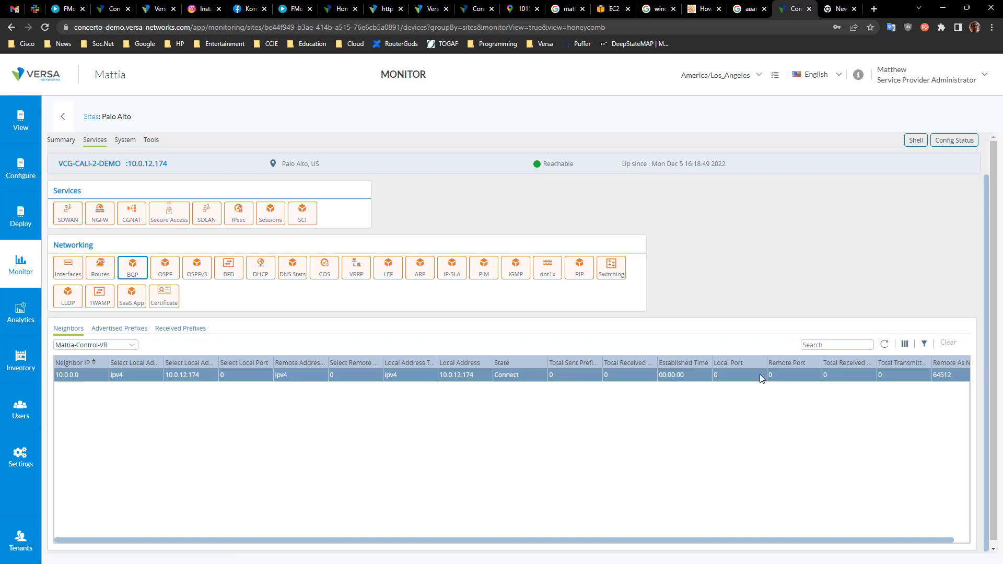
Step: Open BGP Advertised Prefixes, choose the Mattia-Enterprise instance, and browse the address family options
left_click(145, 328)
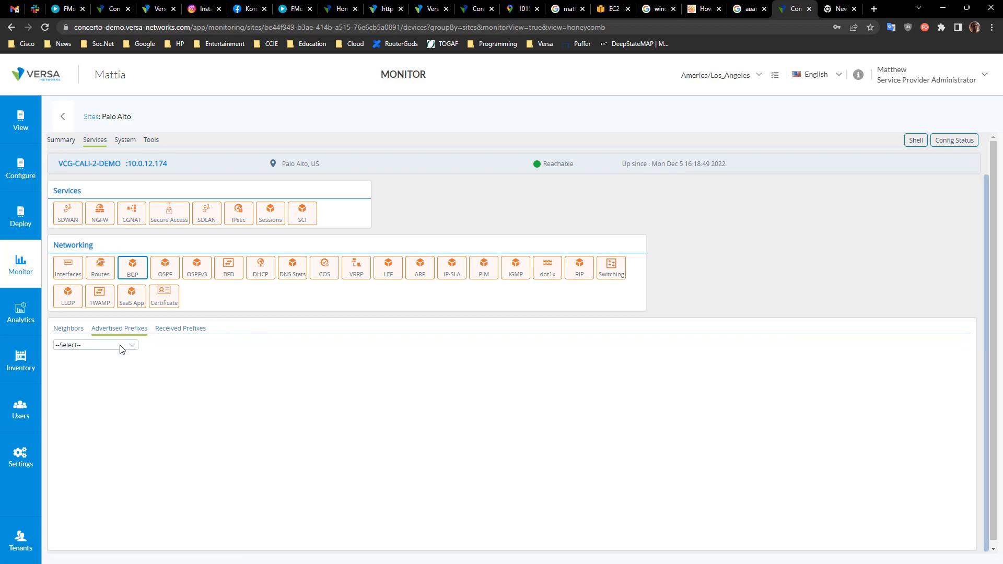
left_click(120, 347)
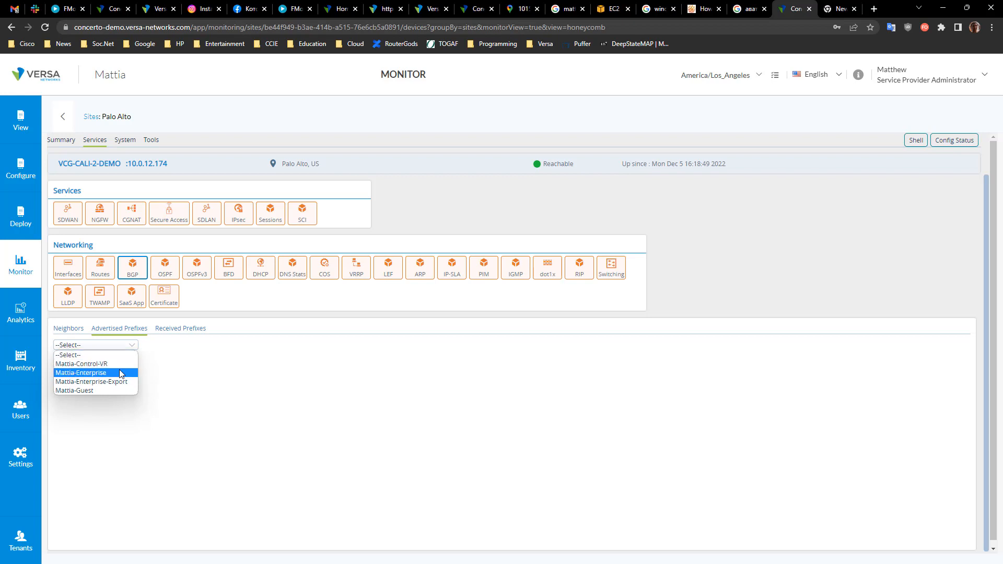
left_click(120, 372)
left_click(194, 347)
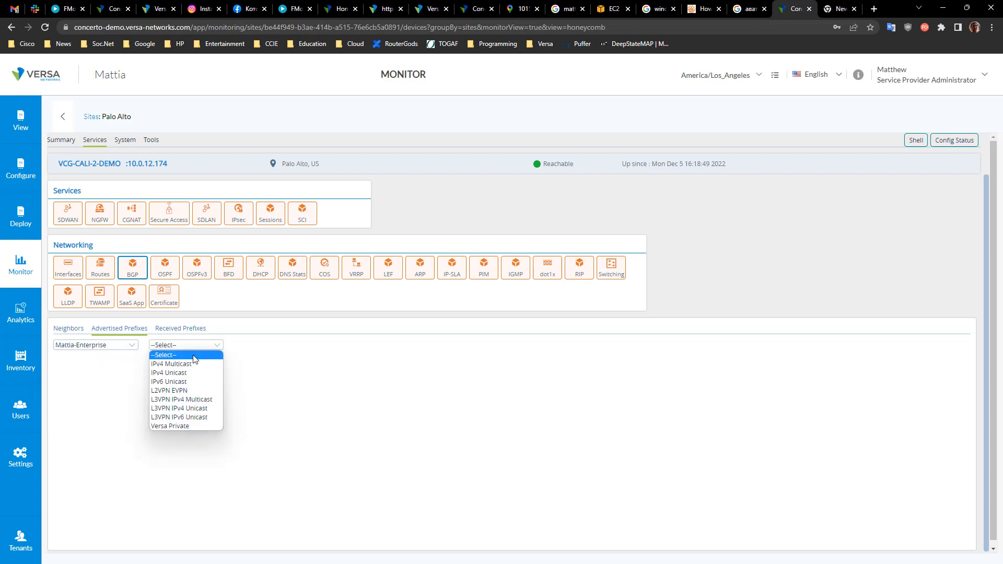
left_click(275, 383)
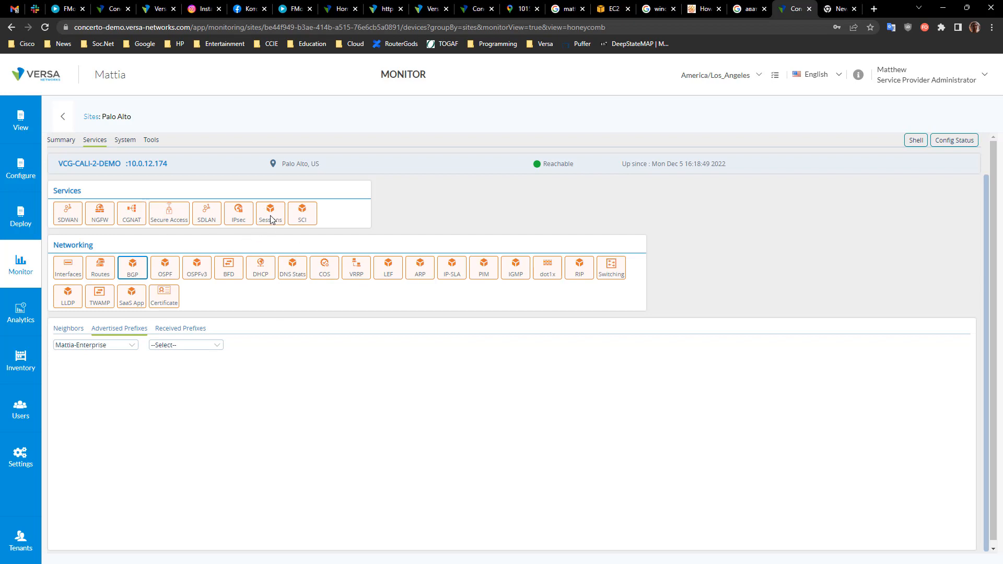
Step: Open the Analytics SD-WAN dashboard and switch the tenant to Mattia
left_click(38, 319)
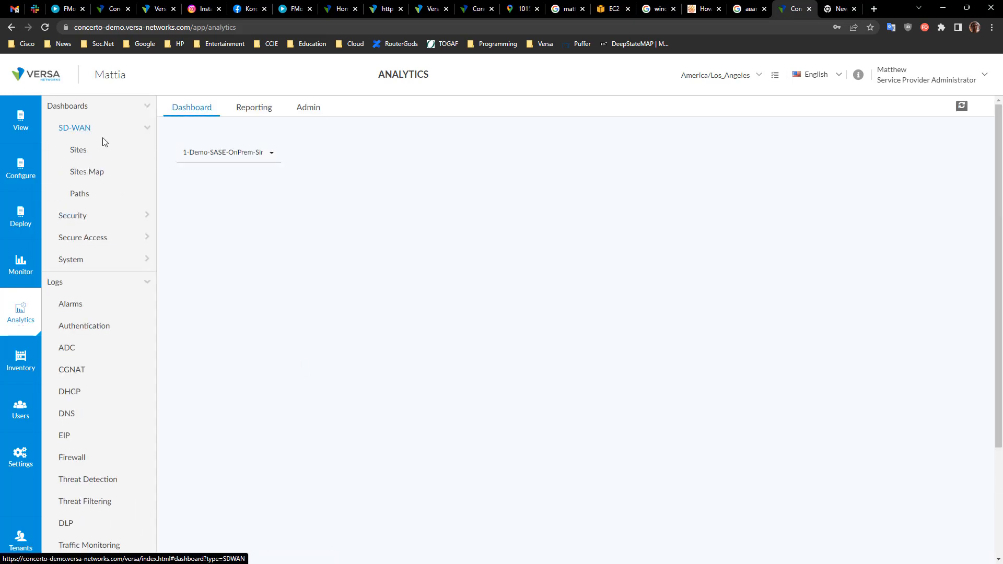
left_click(259, 153)
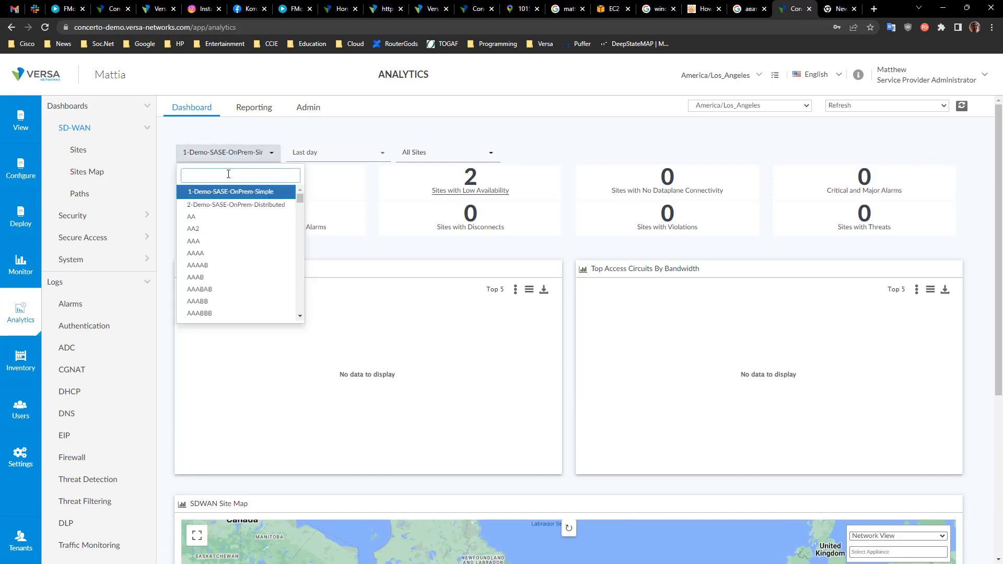
type("matt")
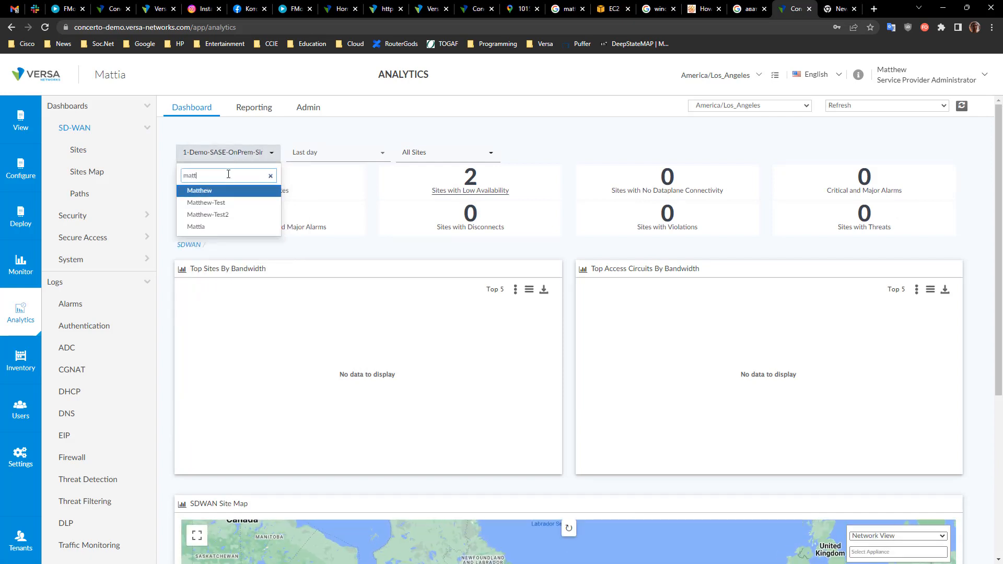
left_click(216, 227)
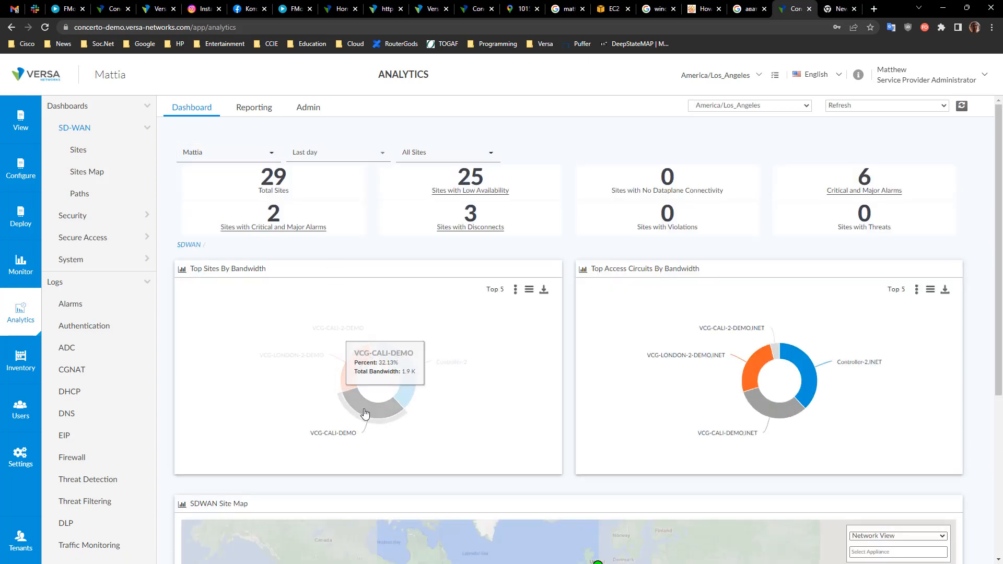
Step: Drill into the VCG-CALI-DEMO site and view its Usage, Availability and Users tabs
left_click(361, 409)
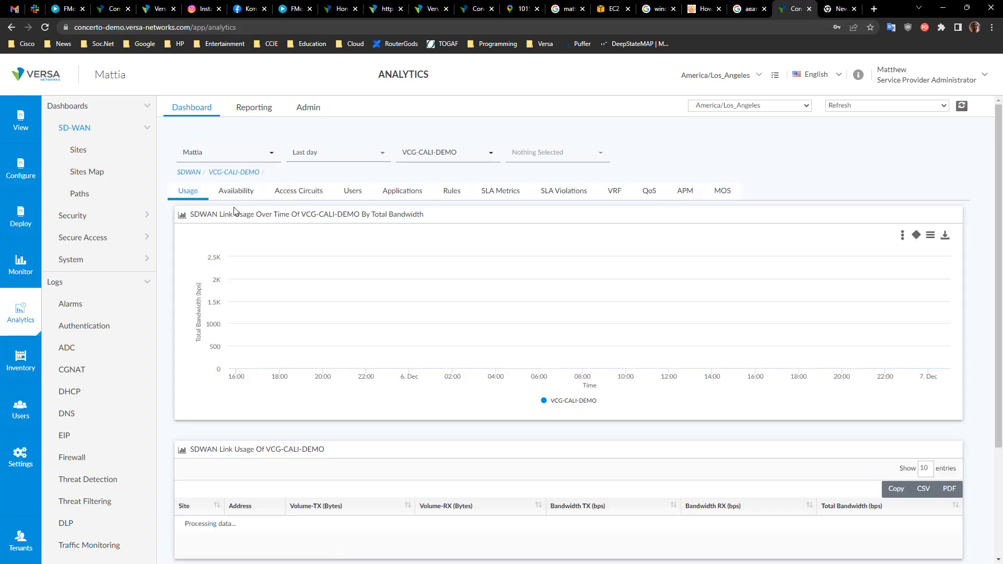
left_click(241, 194)
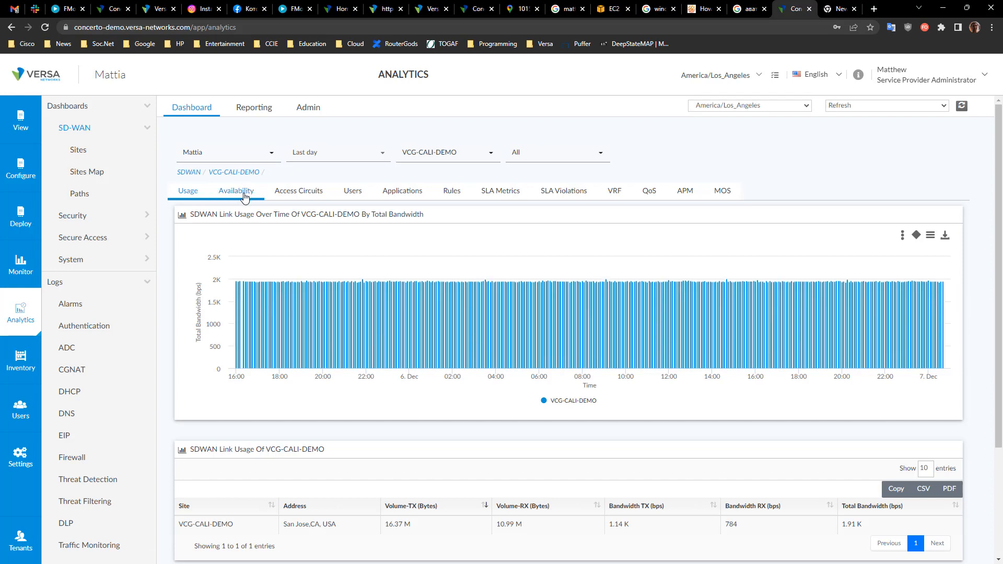
left_click(298, 201)
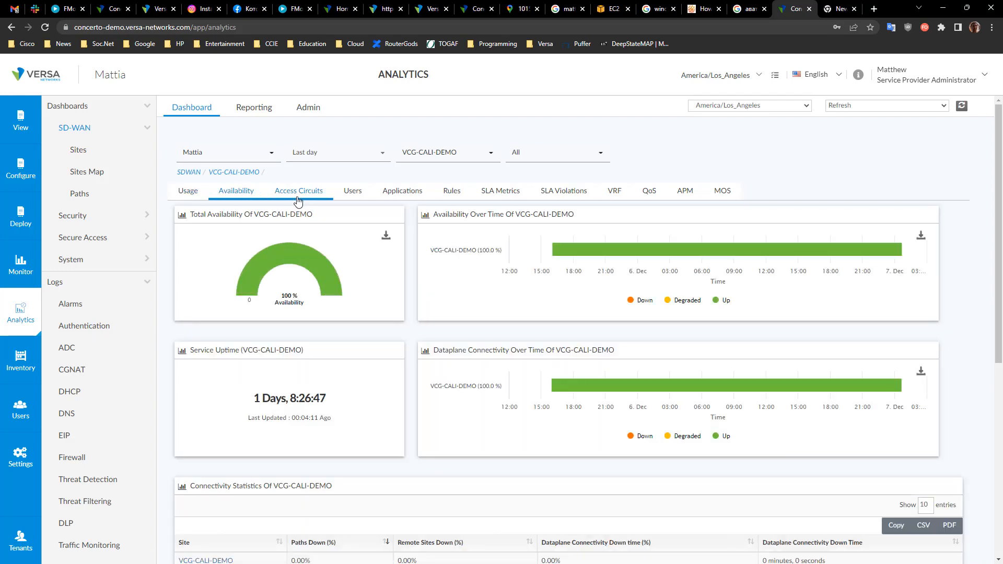
left_click(353, 195)
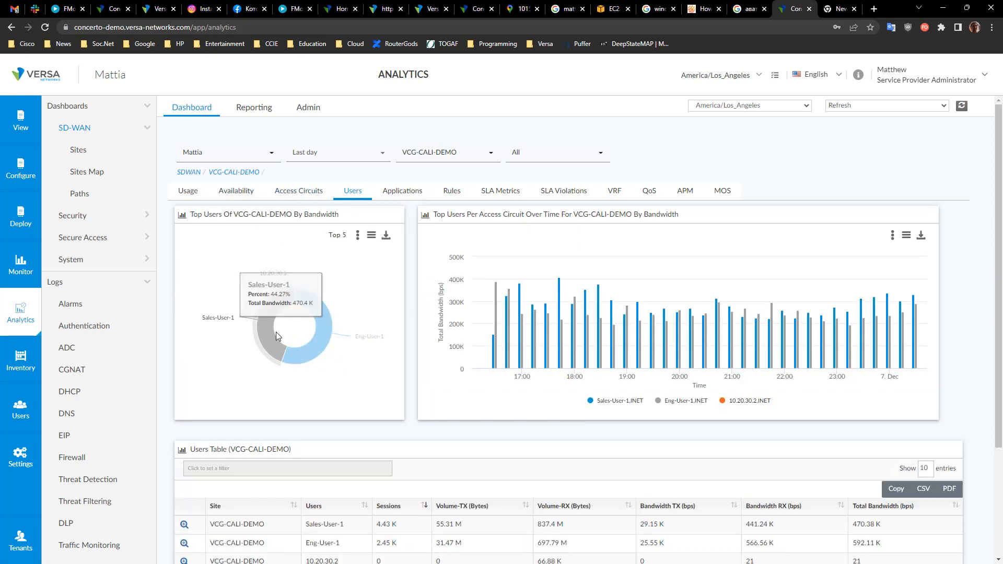
Step: Switch the top-users-over-time chart to Volume TX RX and toggle its user series
mouse_move(282, 277)
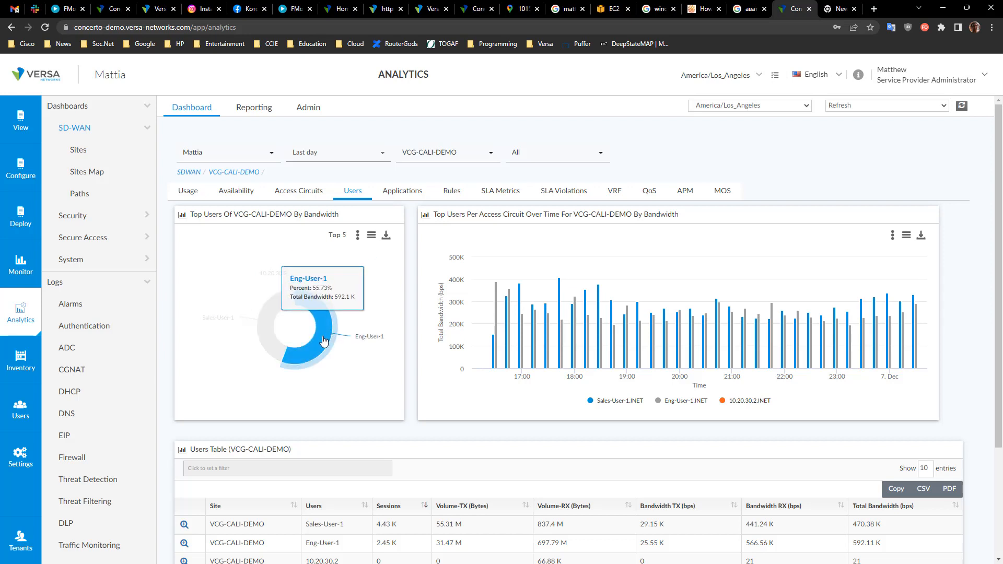
mouse_move(369, 334)
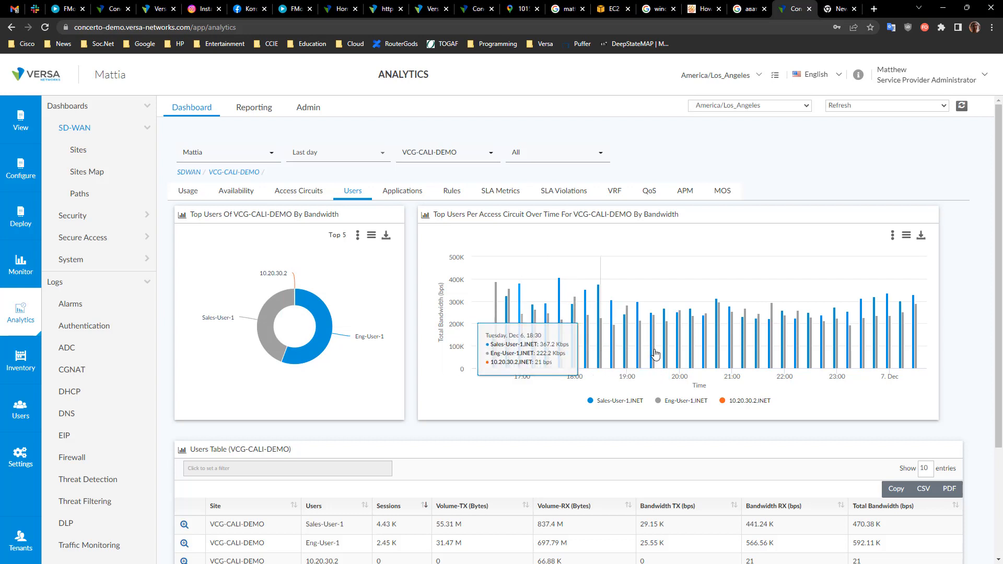
left_click(893, 236)
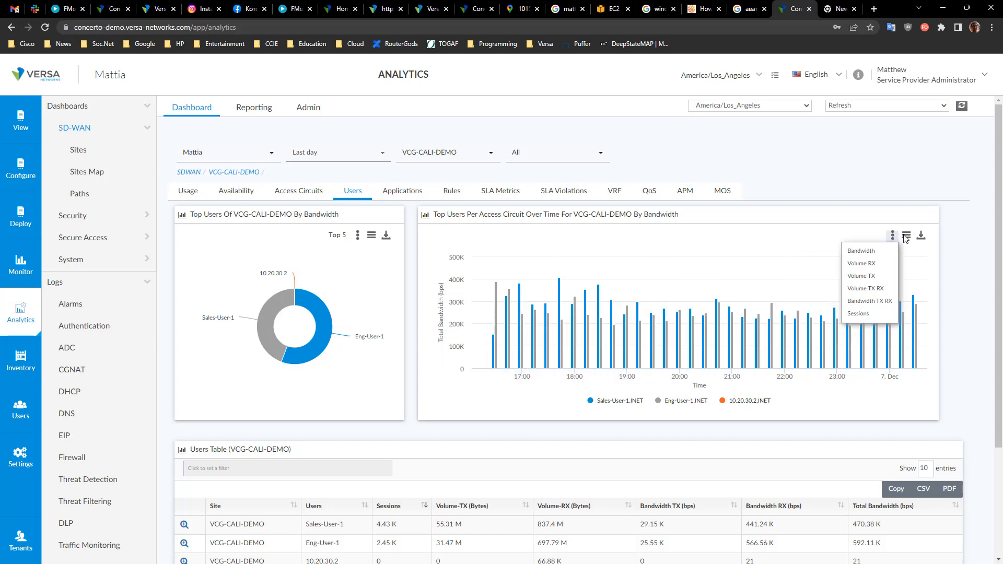
left_click(893, 236)
left_click(885, 287)
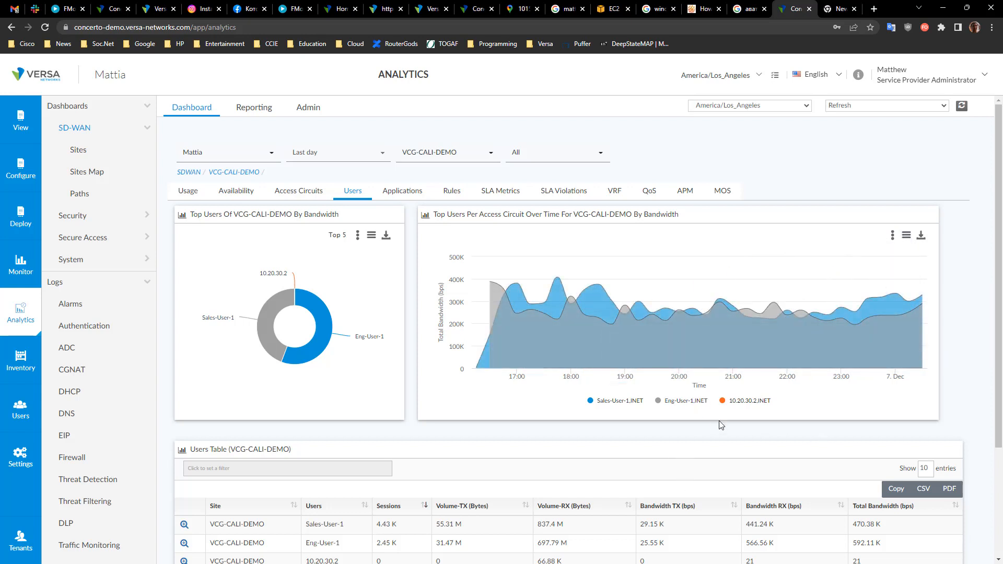
left_click(672, 402)
left_click(603, 401)
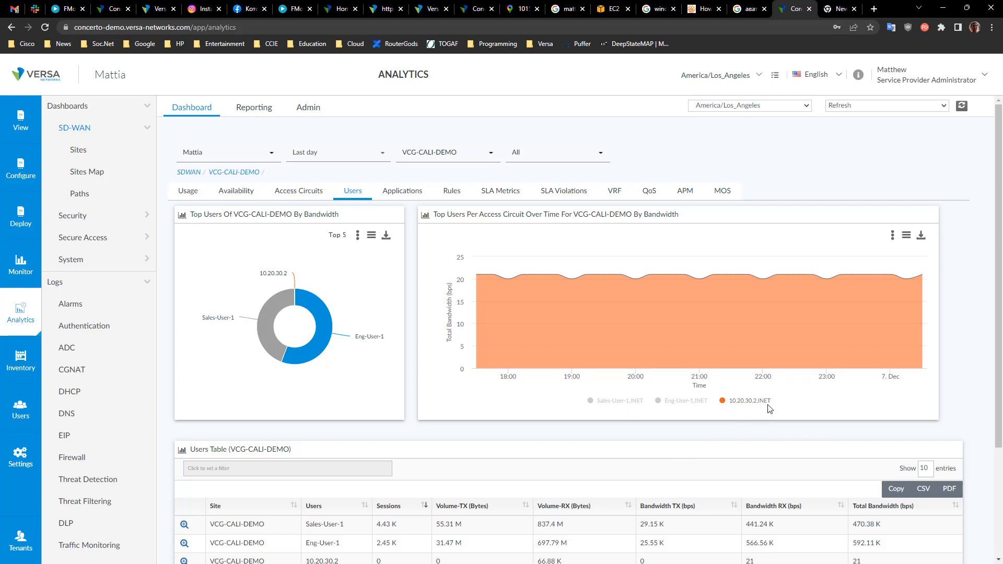
Step: Drill into Sales-User-1 and review its usage charts and applications table
scroll(271, 491, "down", 3)
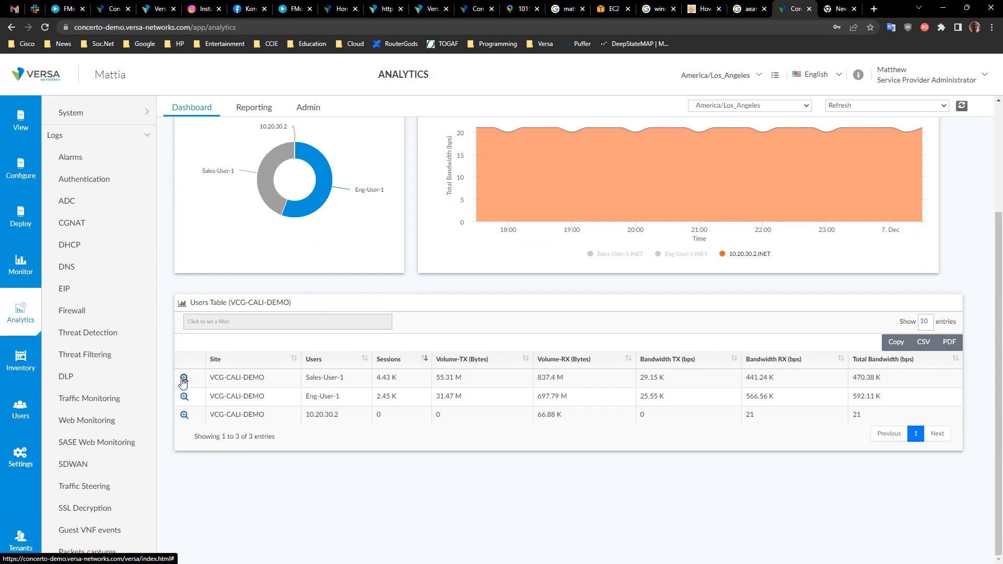
left_click(184, 377)
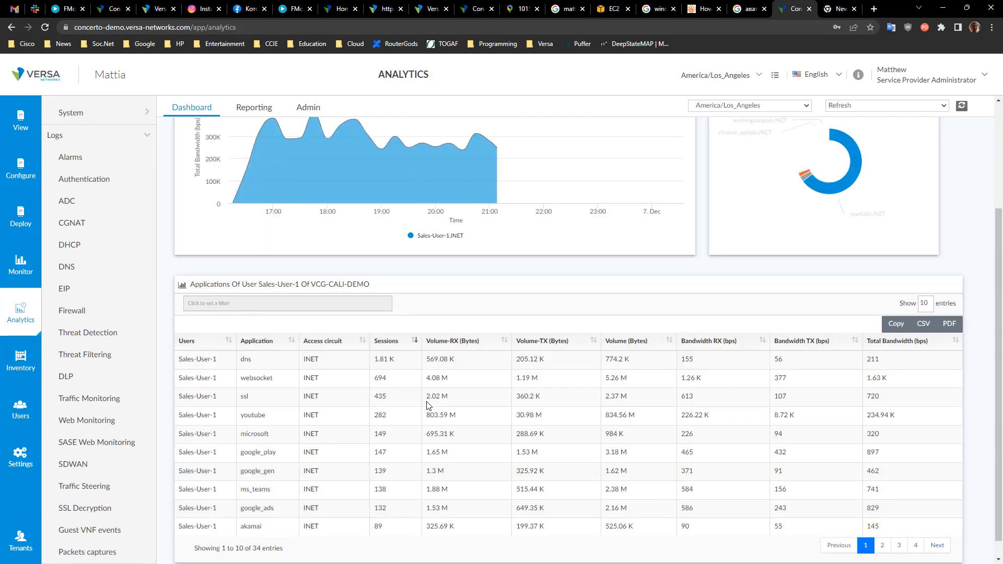
scroll(389, 303, "up", 3)
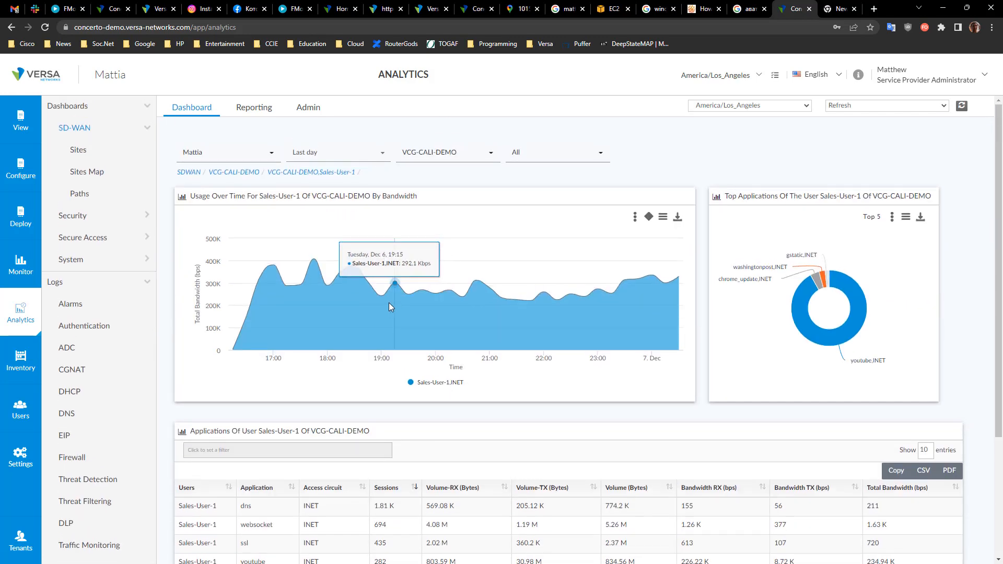
scroll(388, 302, "down", 3)
scroll(388, 303, "up", 3)
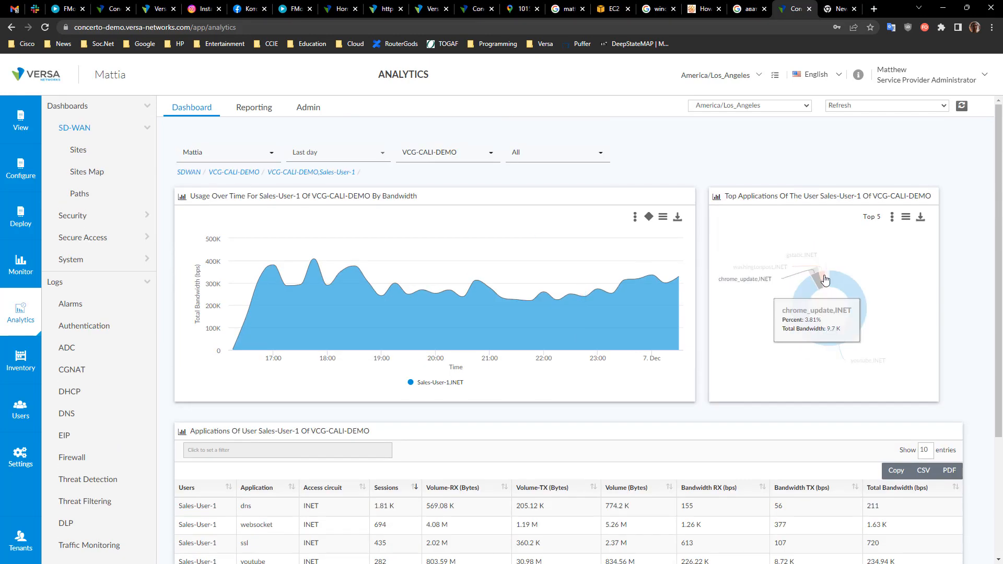
scroll(424, 464, "down", 3)
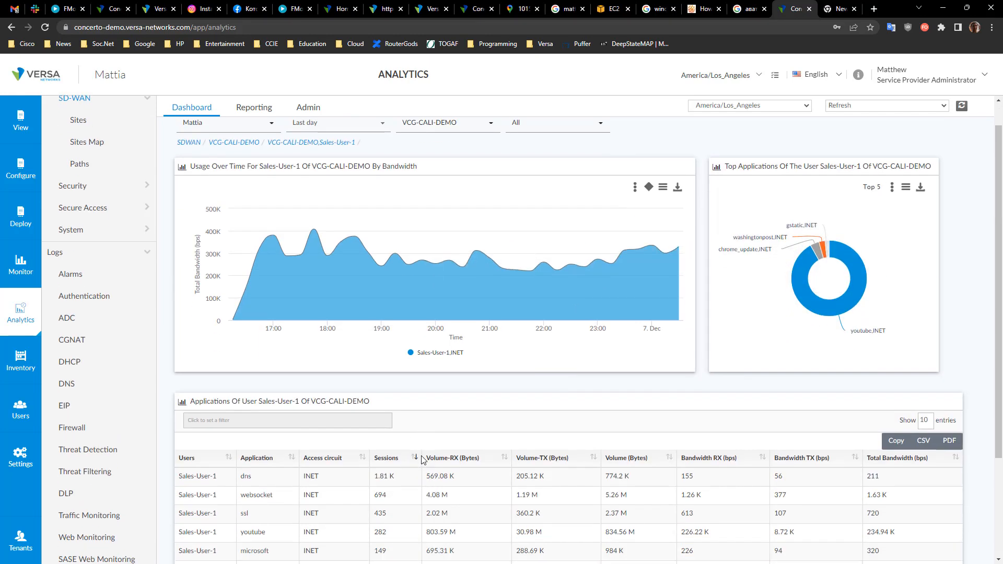
left_click_drag(201, 351, 564, 517)
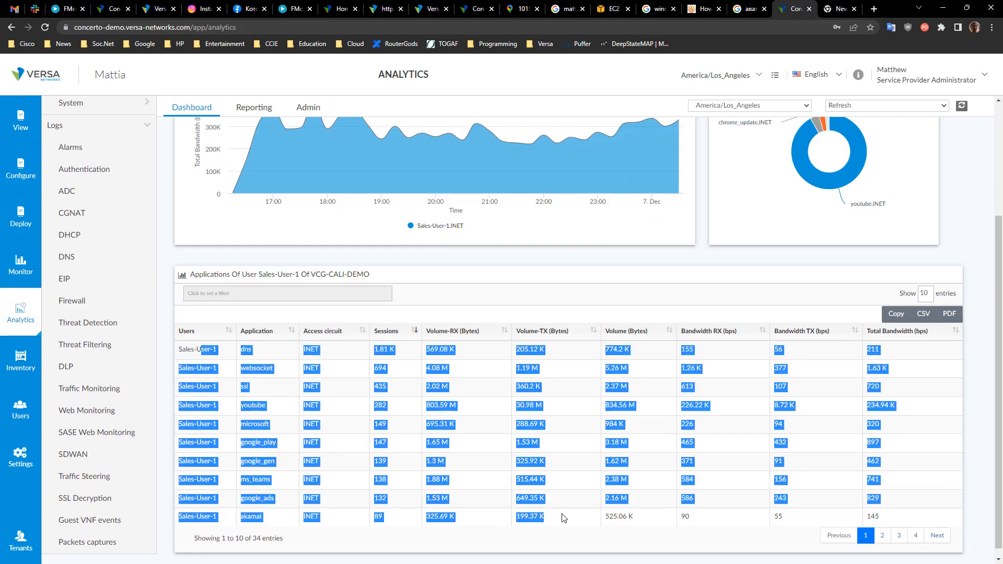
left_click(636, 491)
left_click_drag(463, 522, 340, 355)
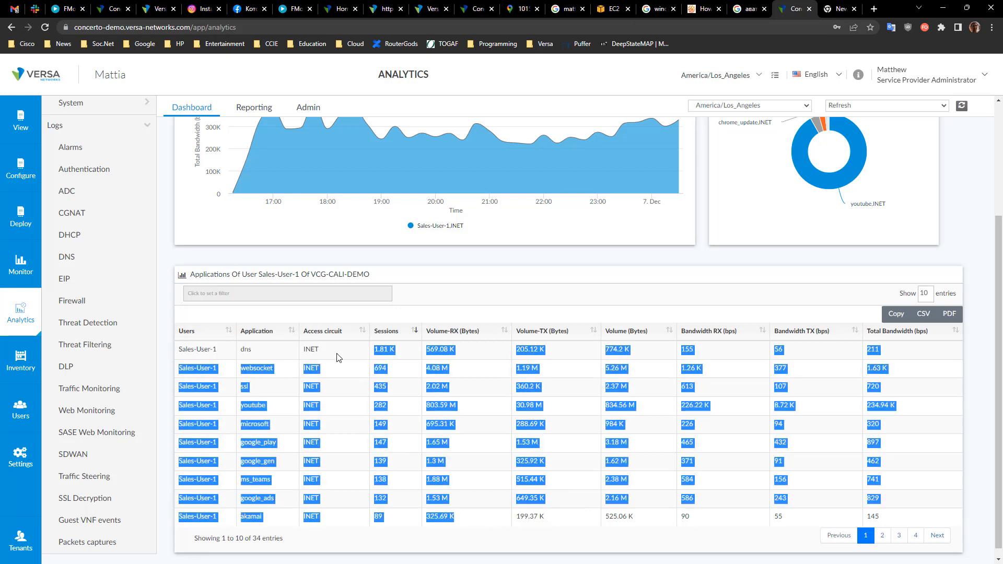
left_click(465, 425)
scroll(477, 454, "up", 3)
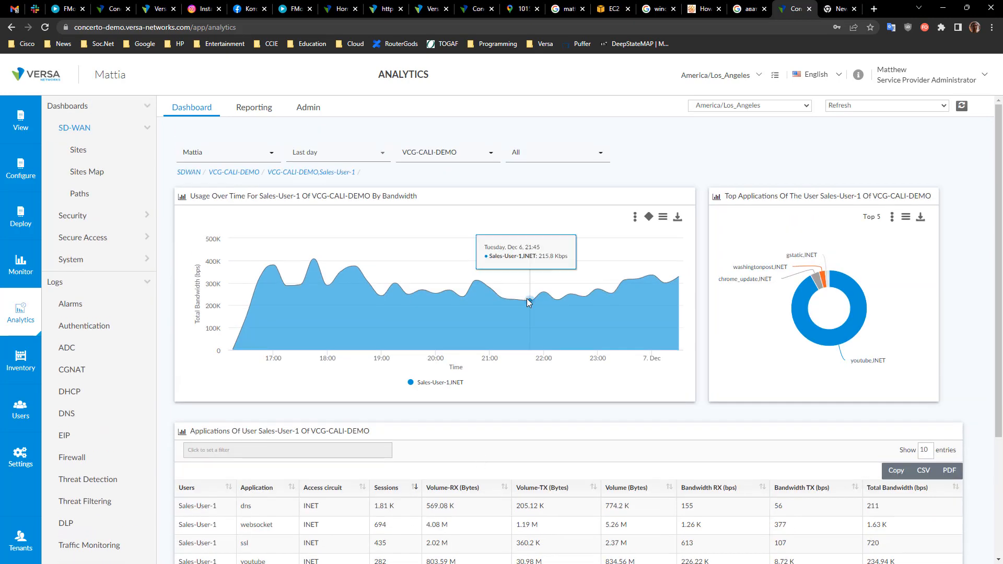
Step: Open the Alarms logs for the tenant
left_click(340, 154)
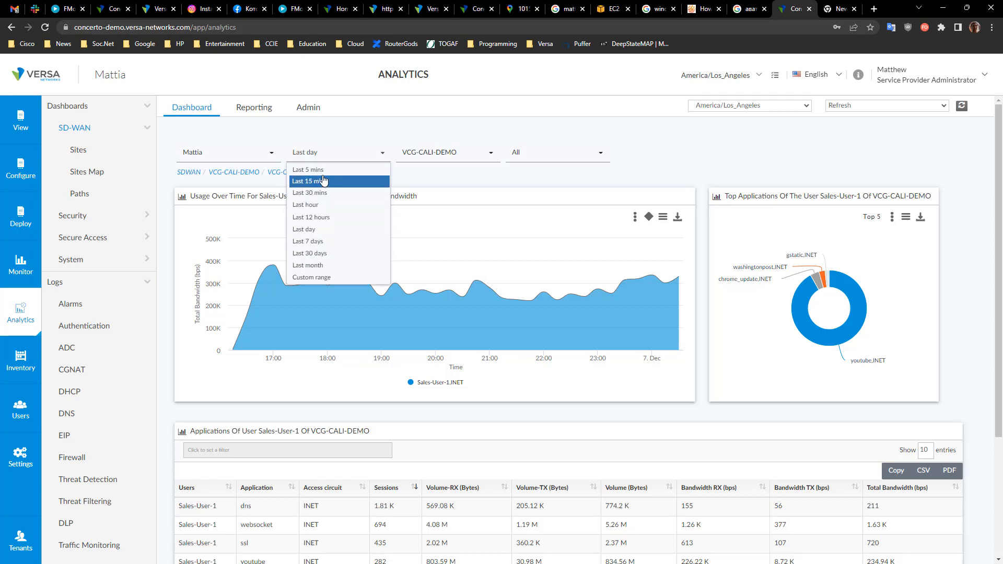
left_click(378, 123)
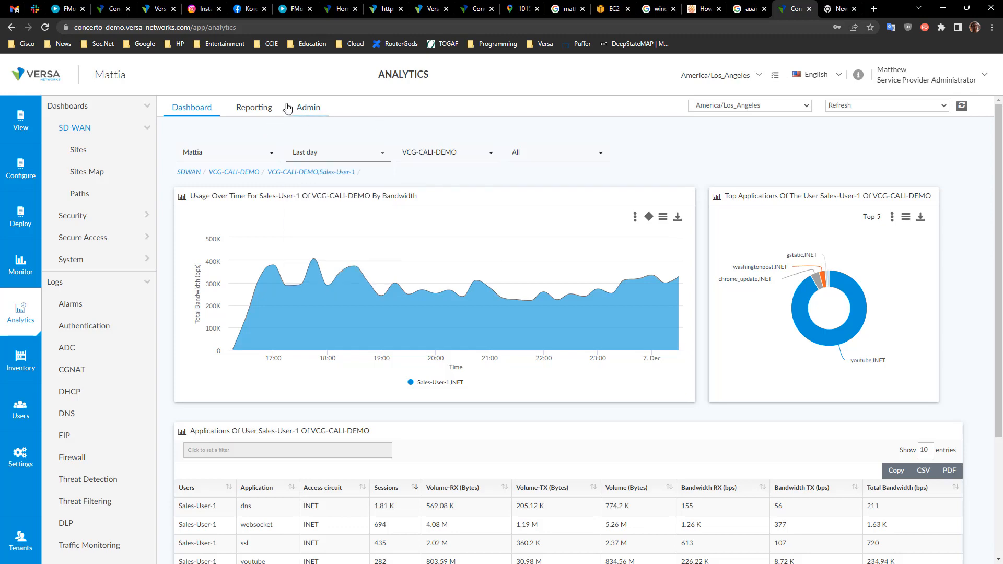
left_click(74, 308)
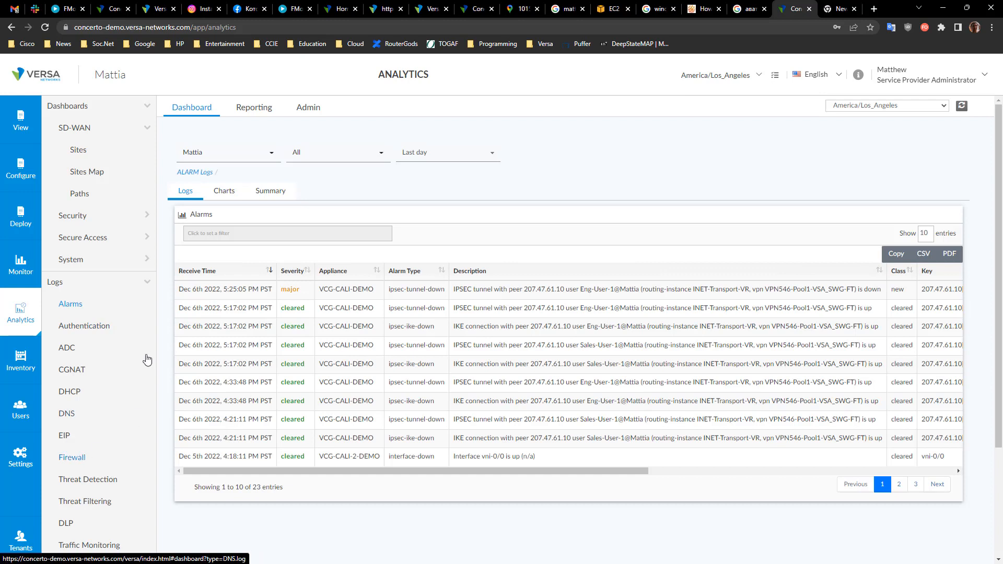
Step: Open the Reporting builder and set the report tenant to Mattia
left_click(250, 108)
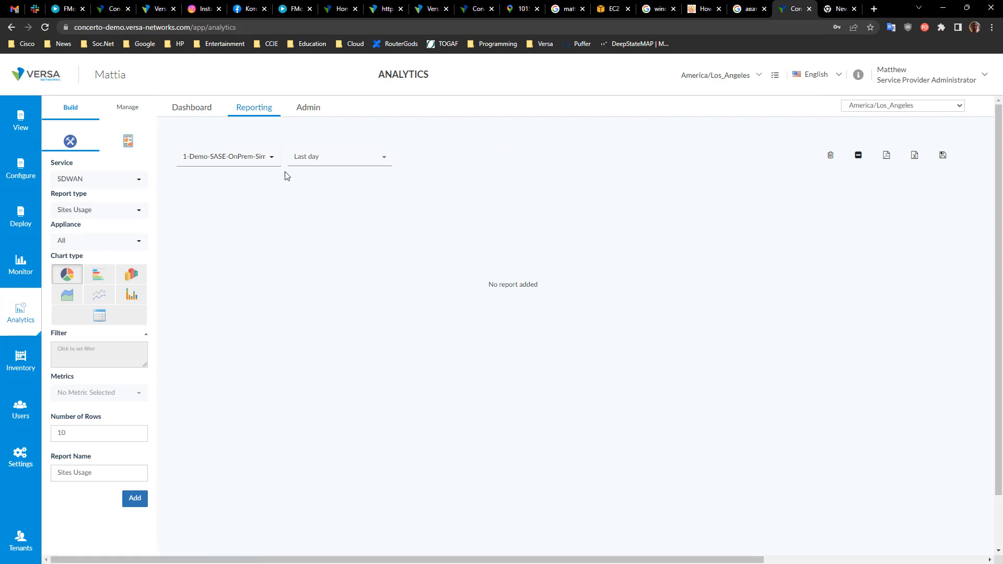
left_click(256, 162)
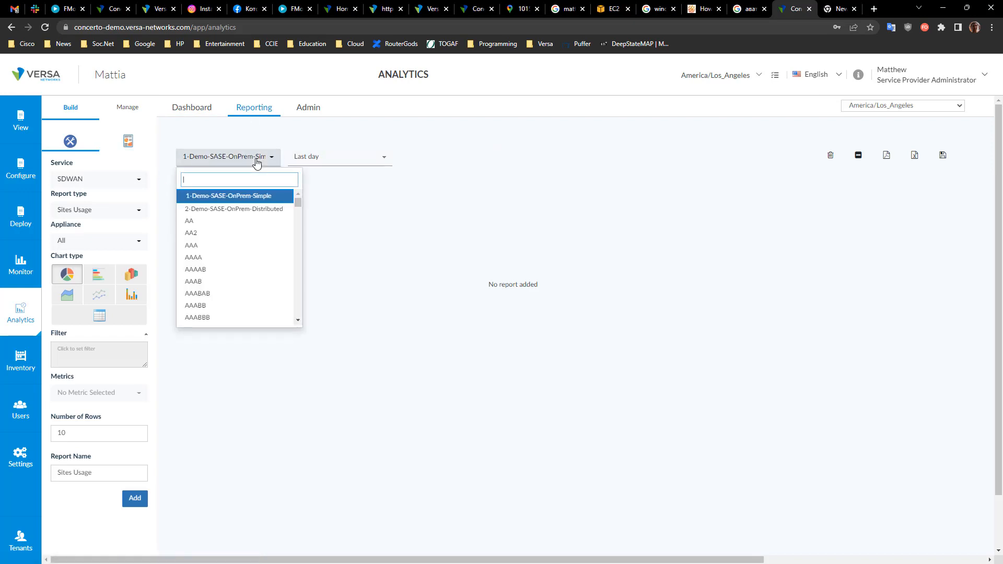
type("mattia")
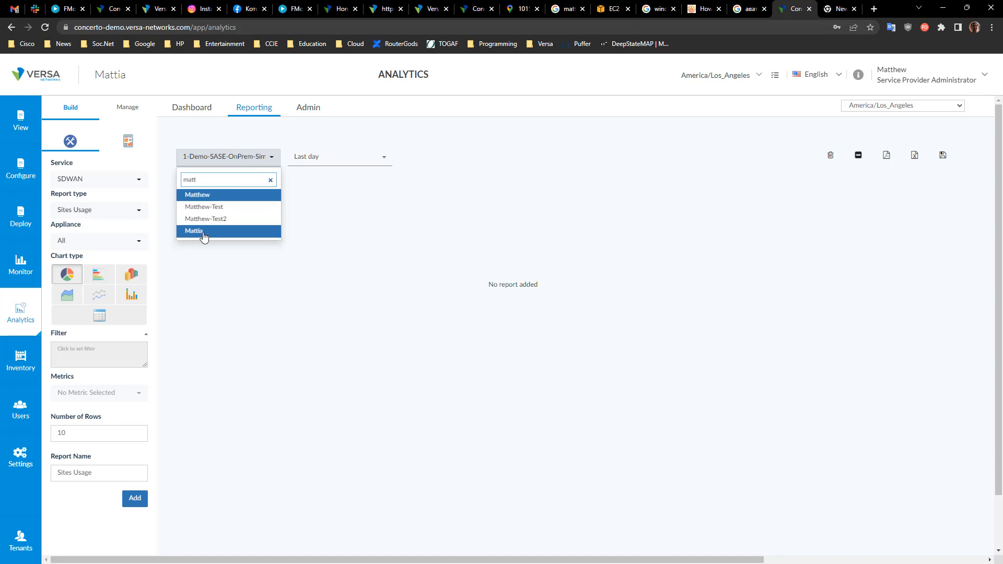
left_click(204, 235)
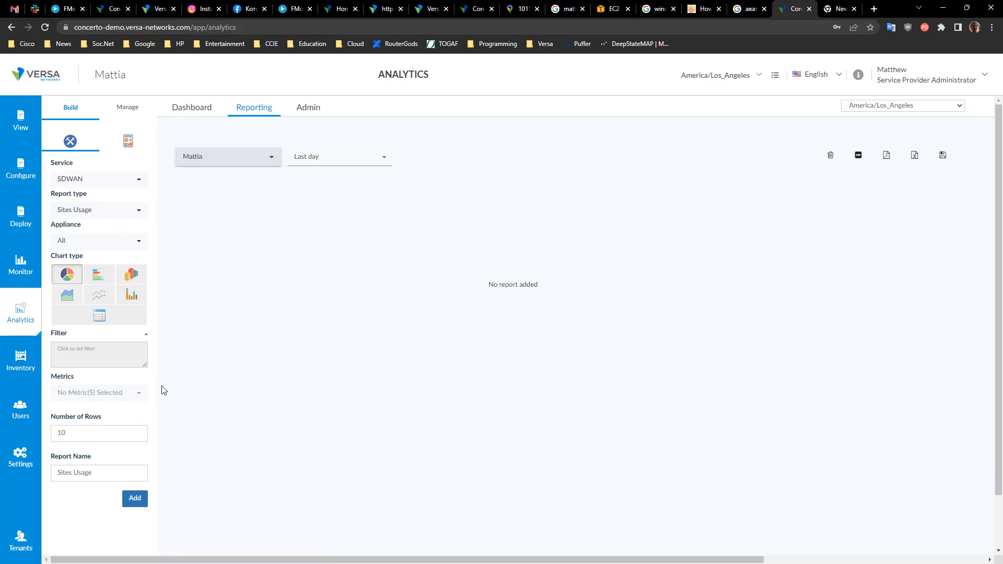
Step: Add a Sites Usage report using the Sessions metric
left_click(118, 391)
left_click(121, 420)
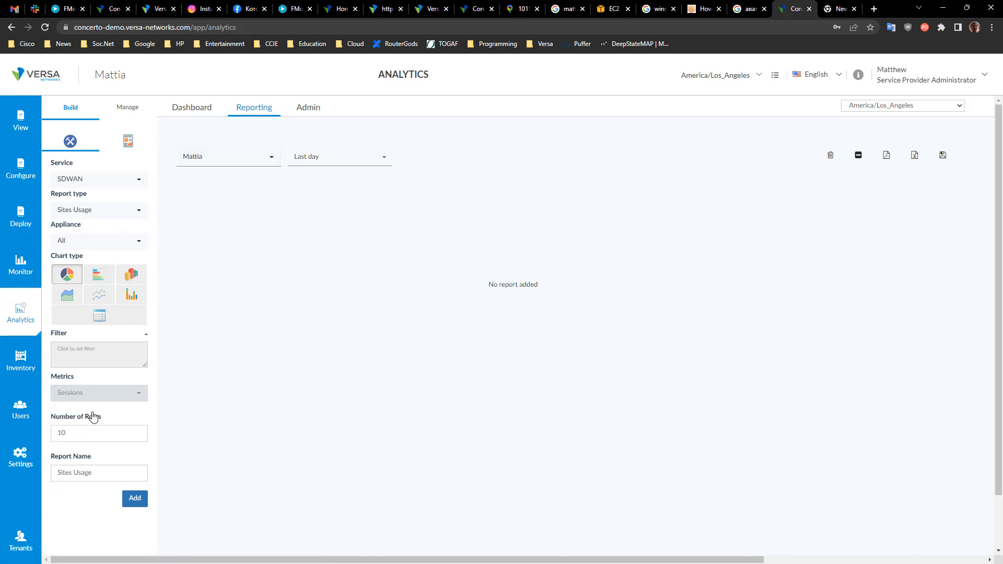
left_click(142, 500)
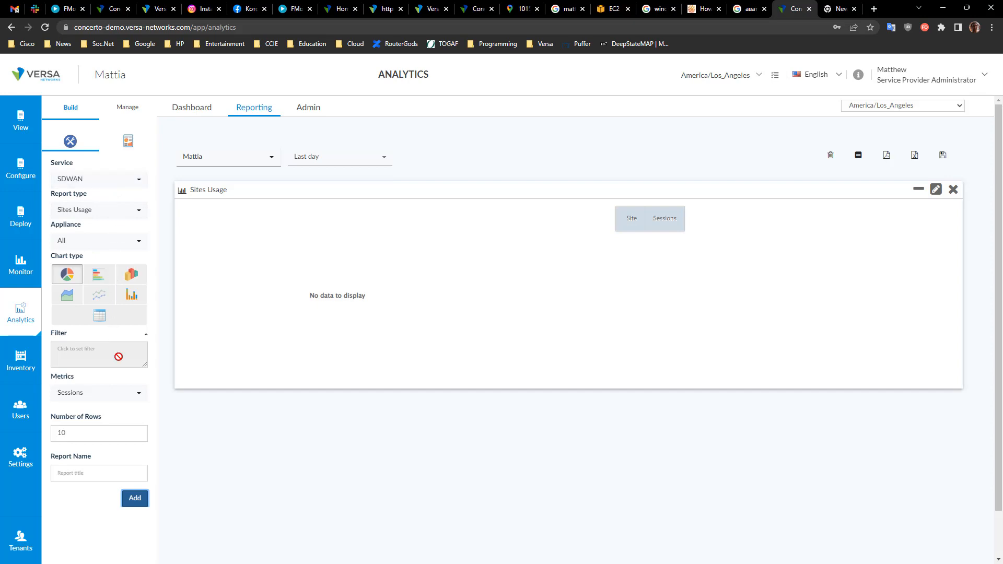
Step: Add a Top Applications Usage report using the Bandwidth metric
left_click(119, 209)
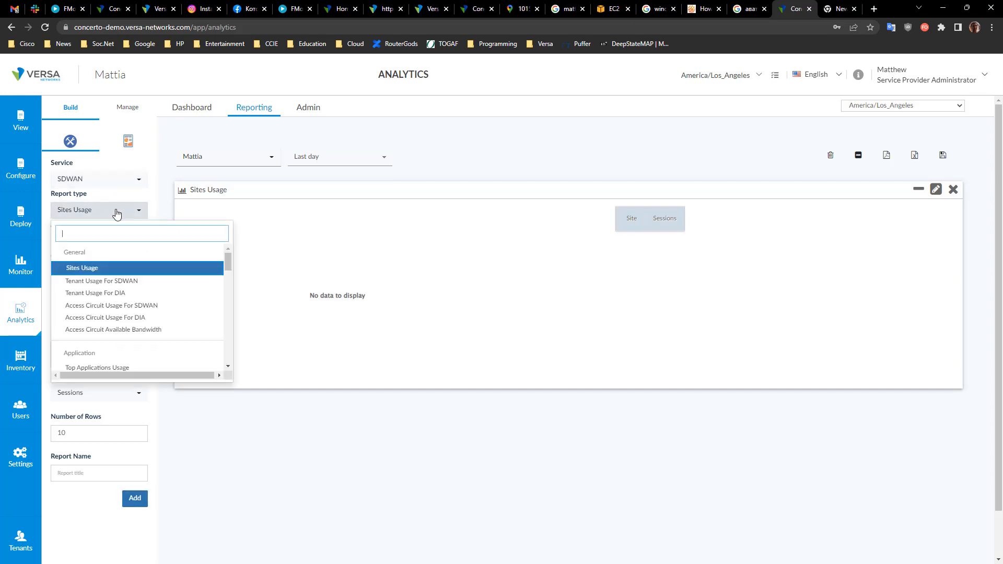
scroll(145, 368, "down", 1)
left_click(123, 317)
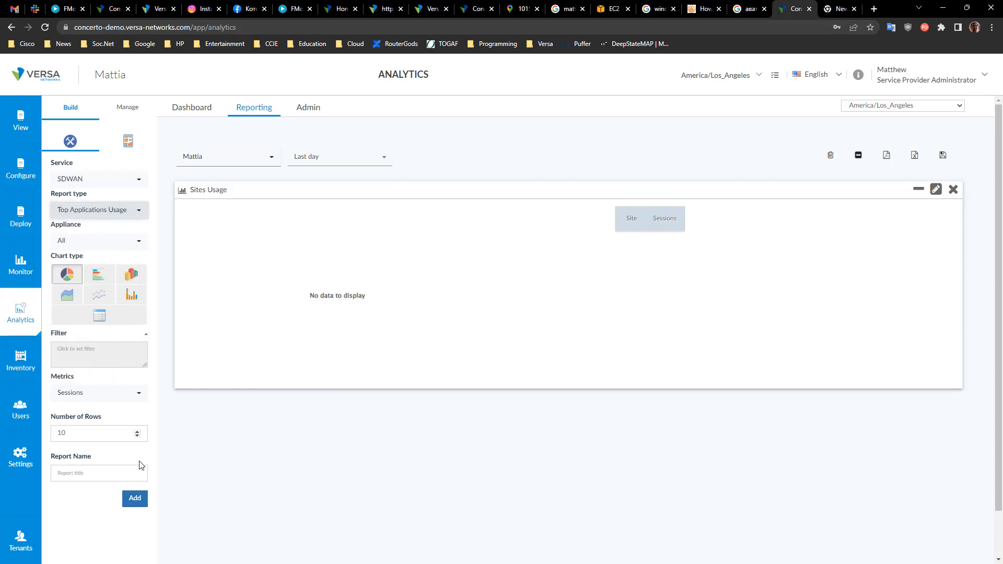
left_click(123, 393)
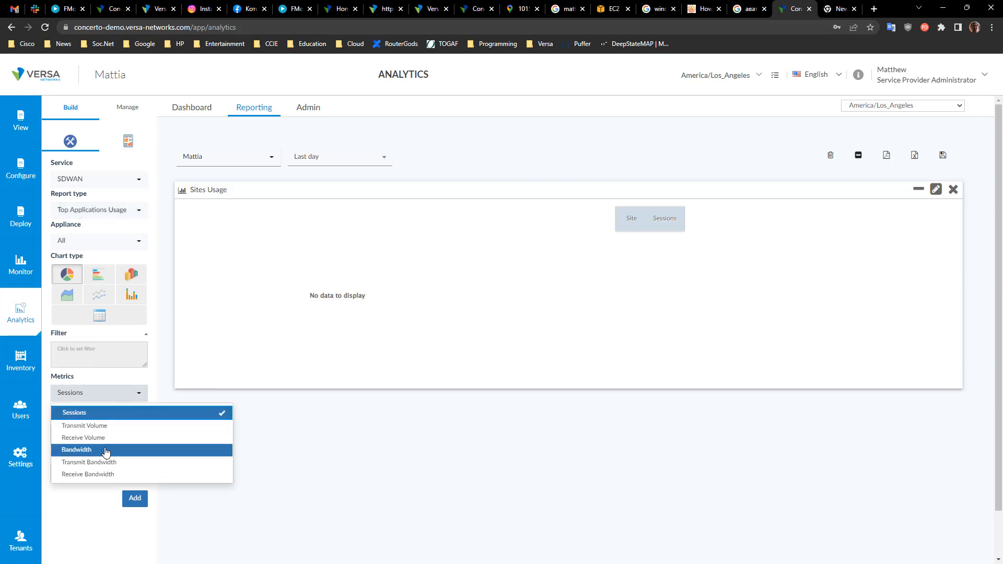
left_click(106, 451)
left_click(135, 498)
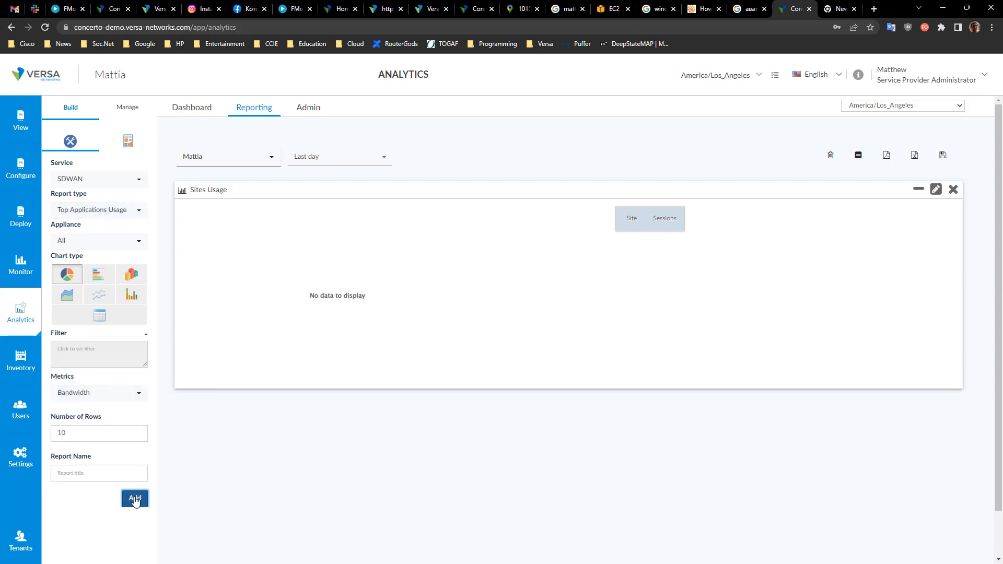
scroll(413, 446, "down", 2)
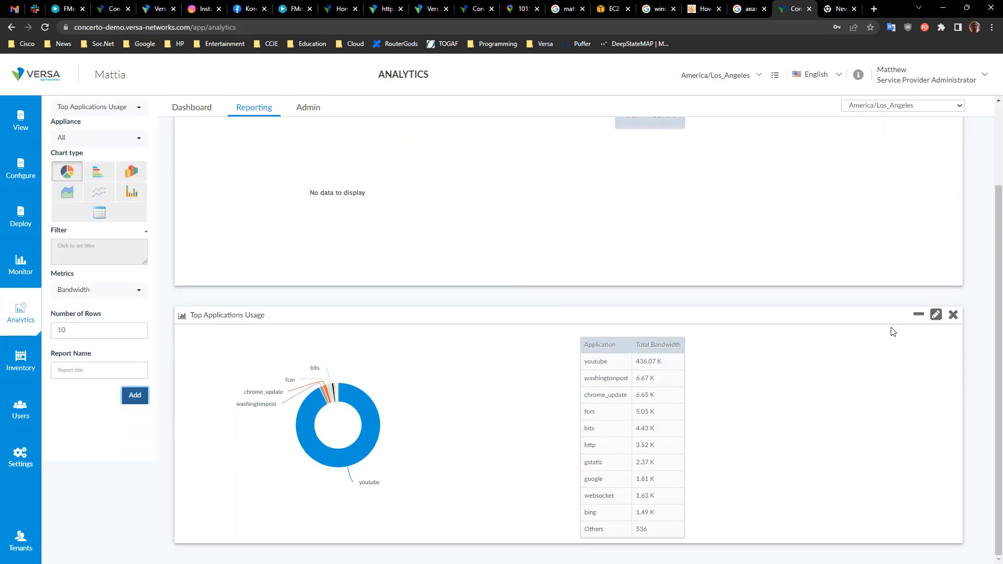
Step: Delete the Sites Usage report
scroll(949, 270, "up", 2)
left_click(952, 190)
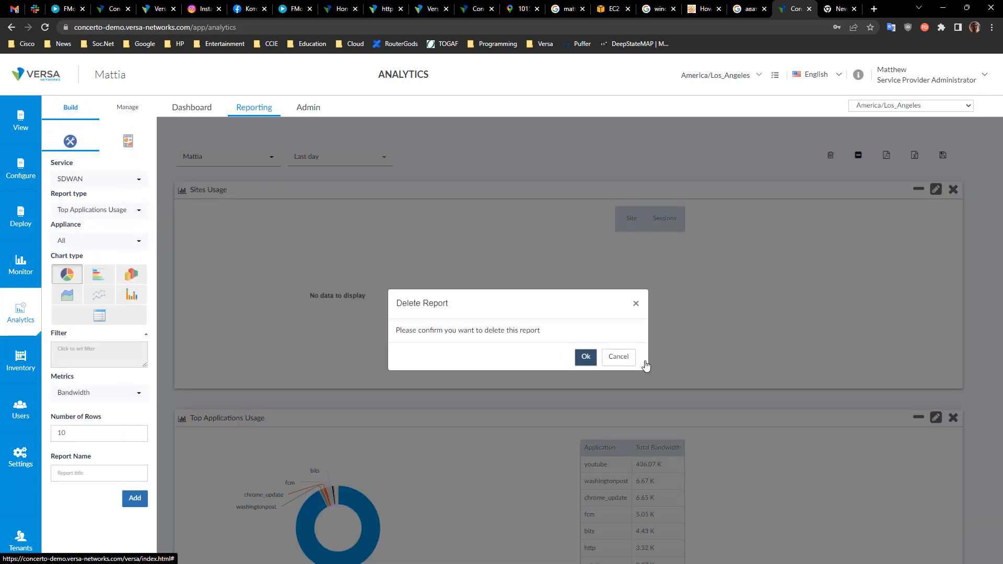
left_click(587, 357)
Step: Switch the report service to Secure Access
left_click(102, 179)
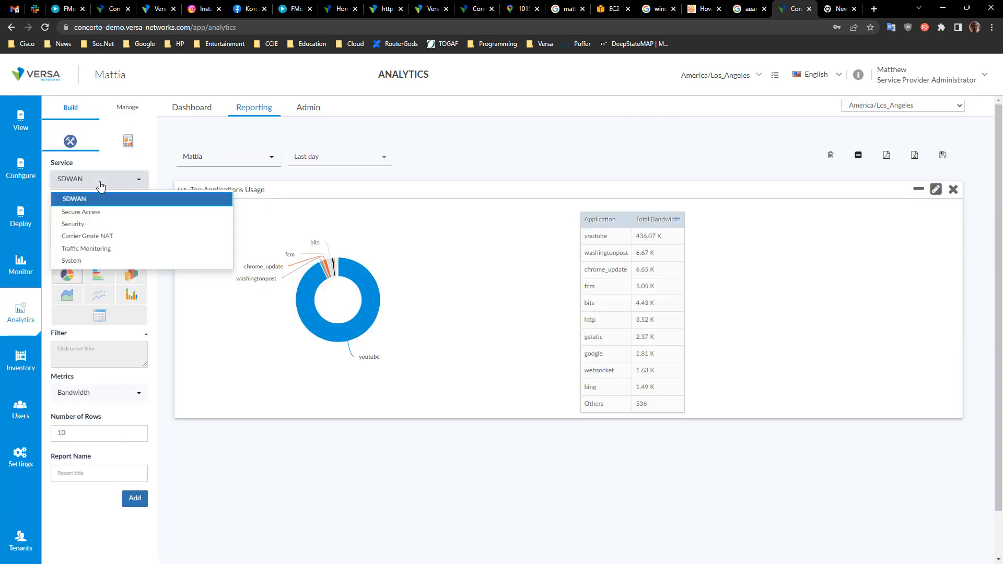
left_click(86, 208)
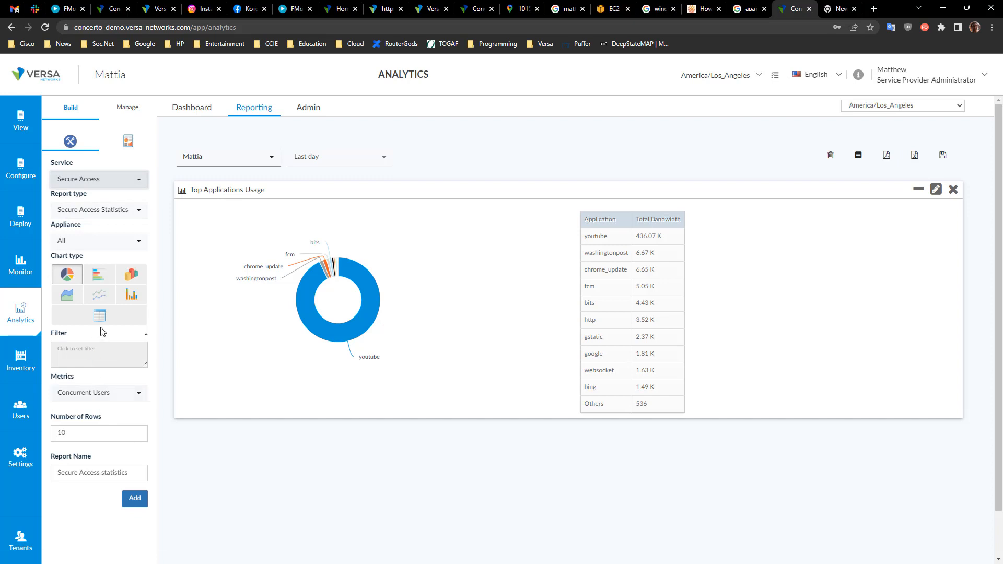
Step: Try the Authenticated User Activity report type, then return to Secure Access Statistics
left_click(119, 400)
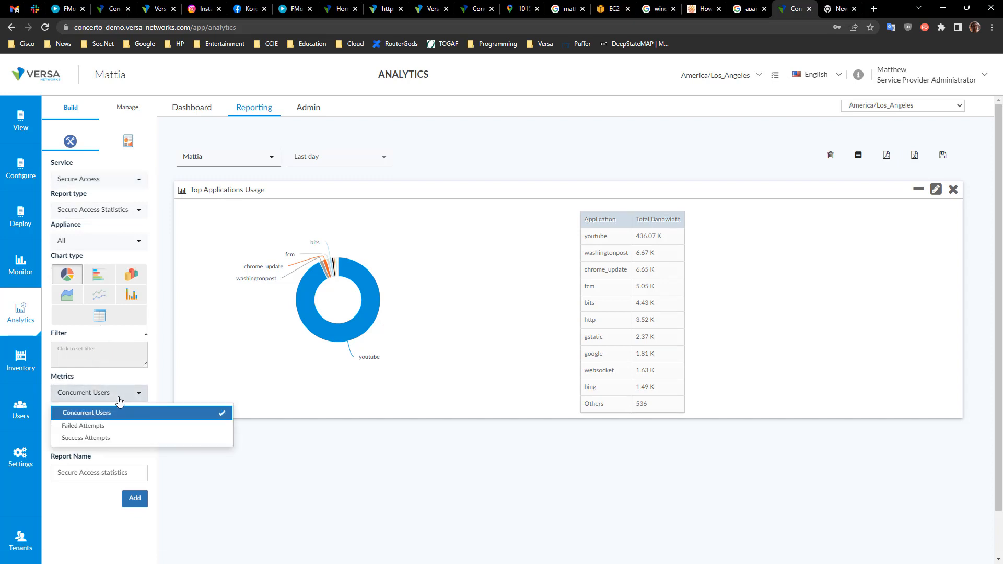
left_click(94, 214)
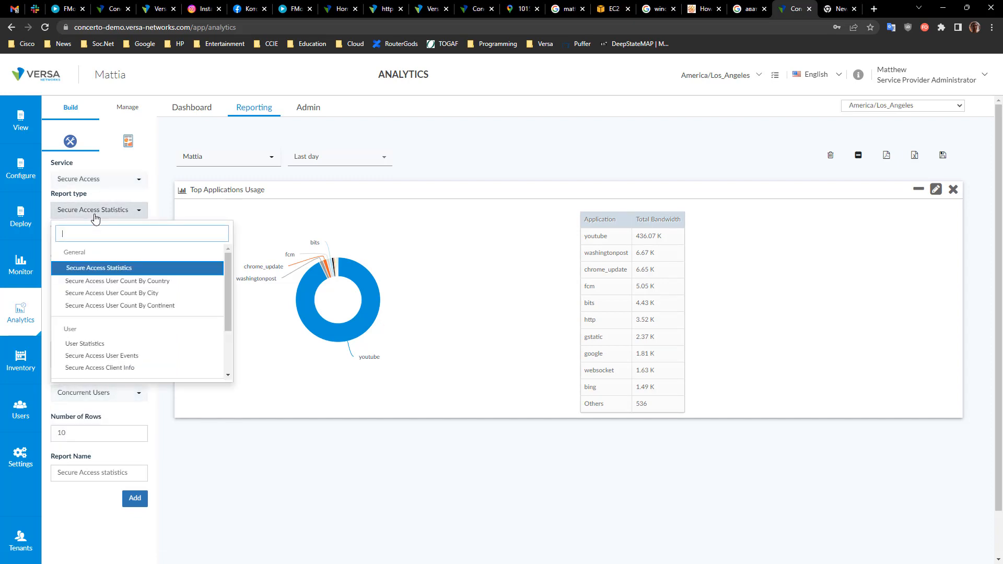
scroll(131, 339, "down", 2)
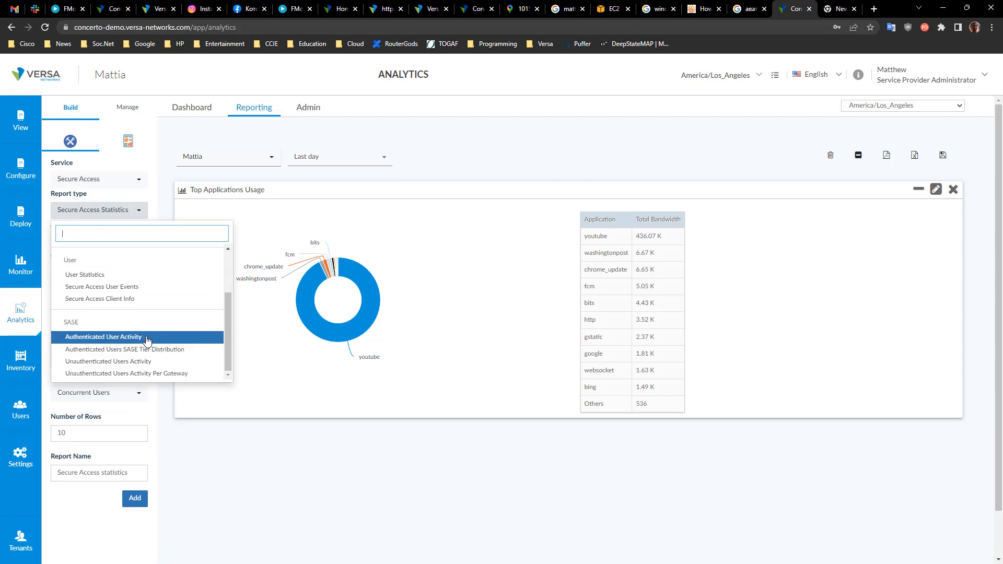
left_click(146, 340)
left_click(109, 323)
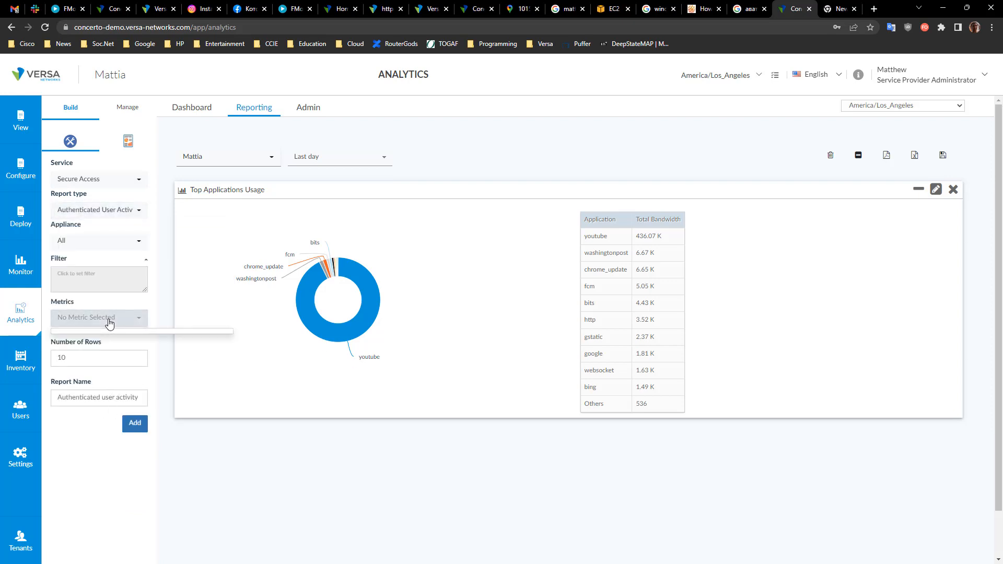
left_click(109, 325)
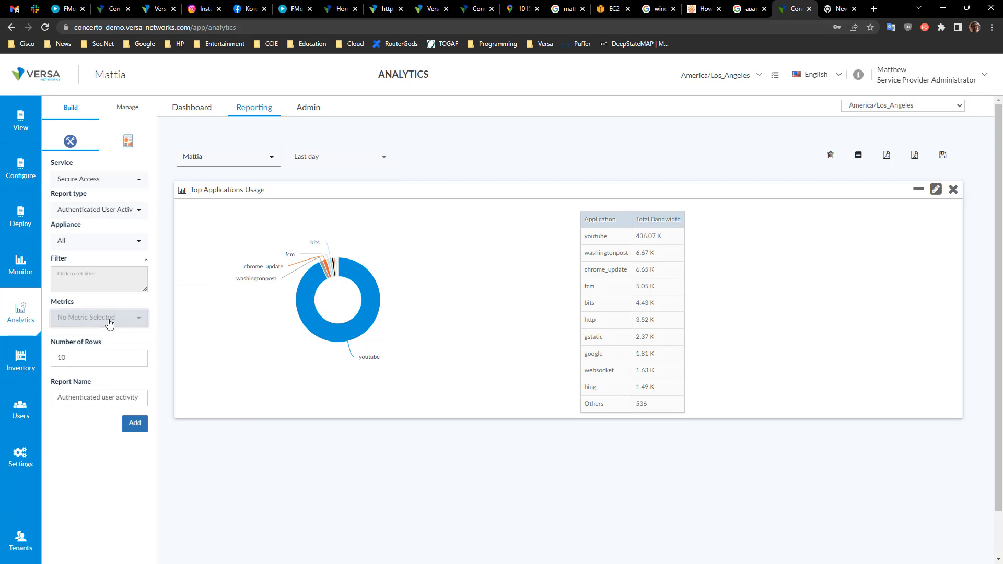
left_click(102, 210)
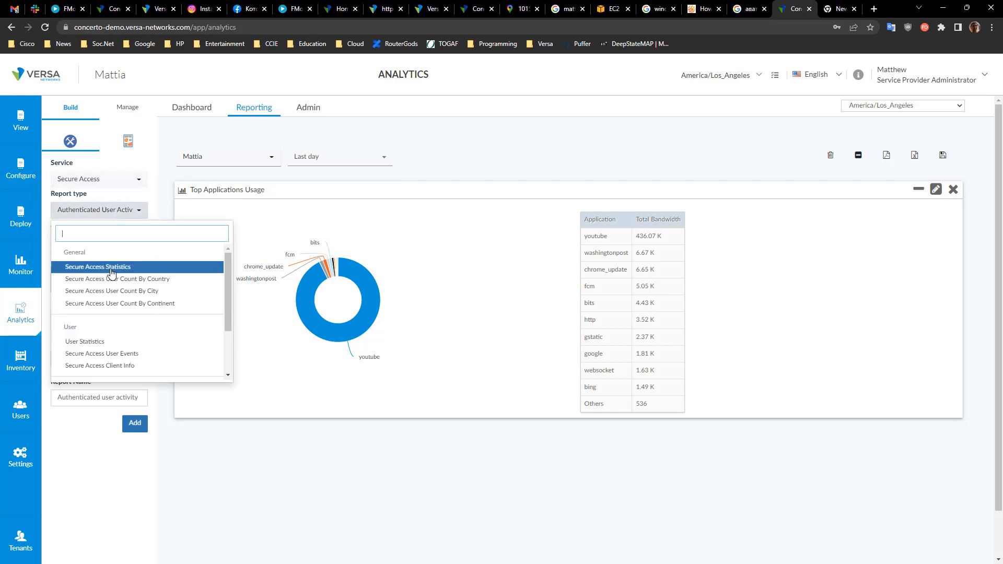
left_click(112, 272)
left_click(115, 398)
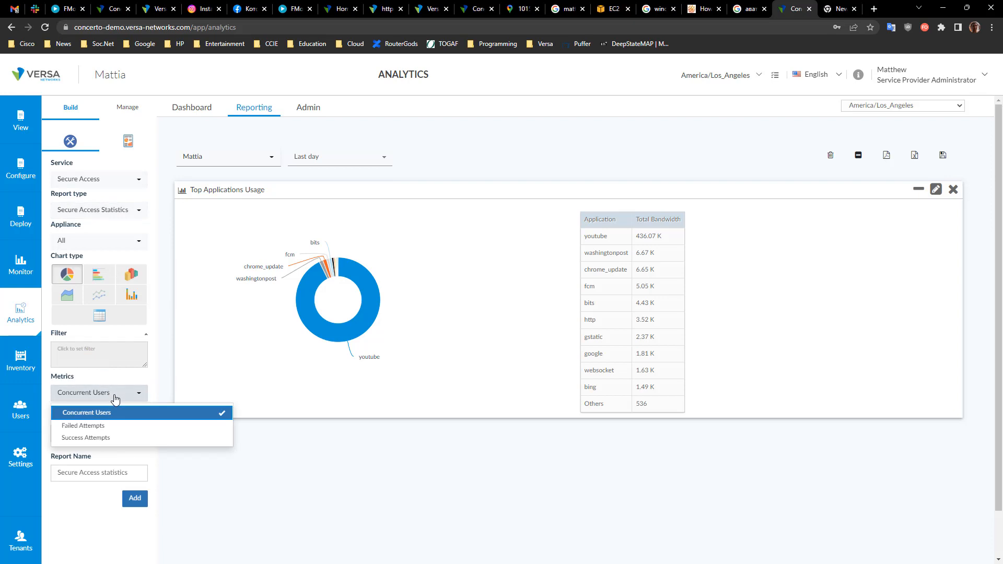
left_click(114, 398)
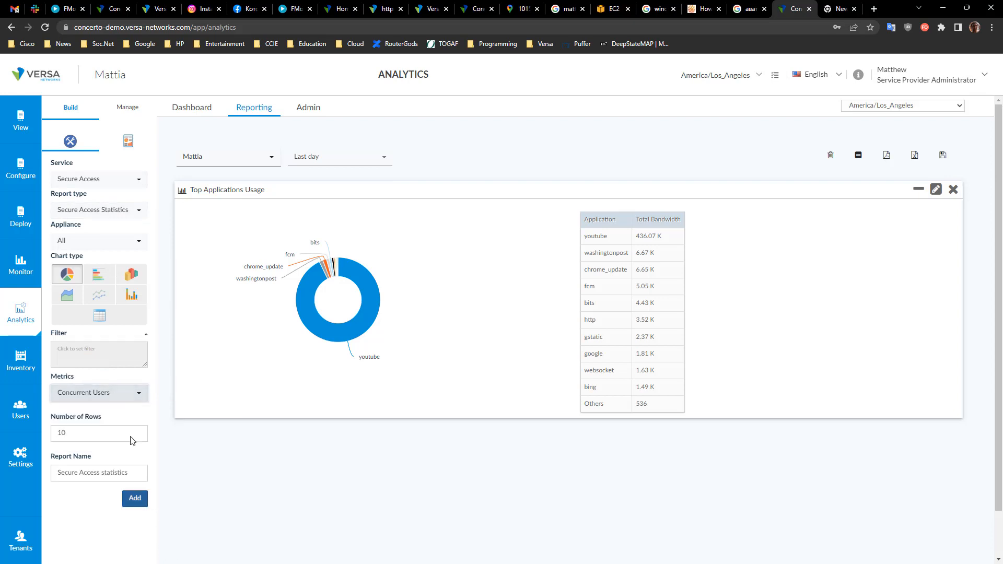
Step: Add a Secure Access Statistics report as a horizontal bar chart
left_click(106, 280)
left_click(135, 497)
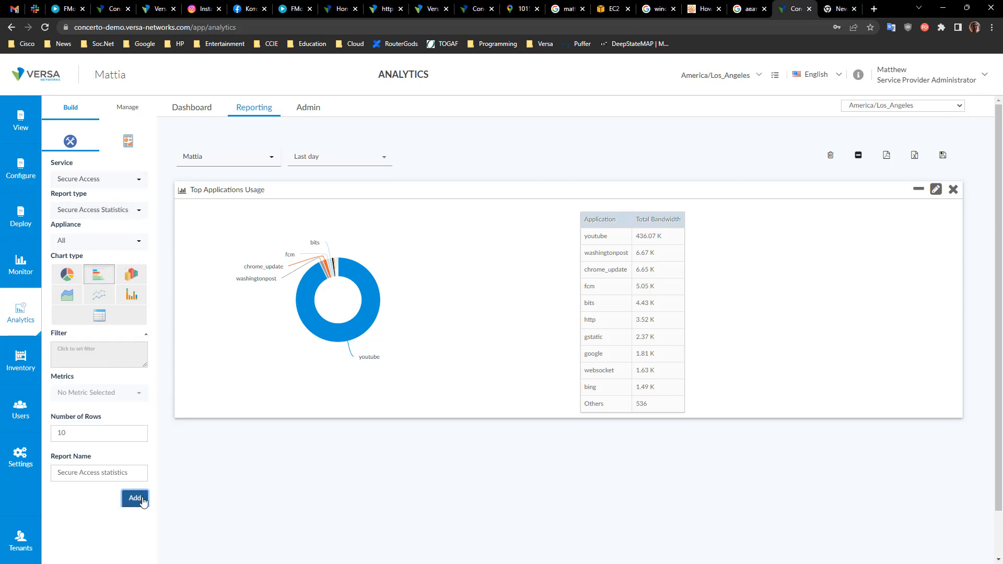
scroll(141, 496, "down", 2)
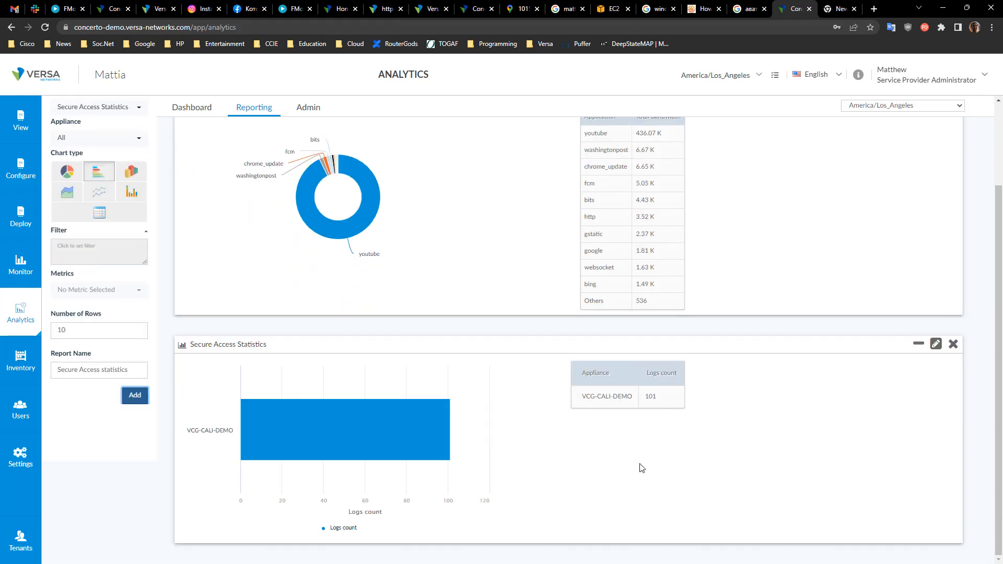
left_click_drag(662, 400, 611, 397)
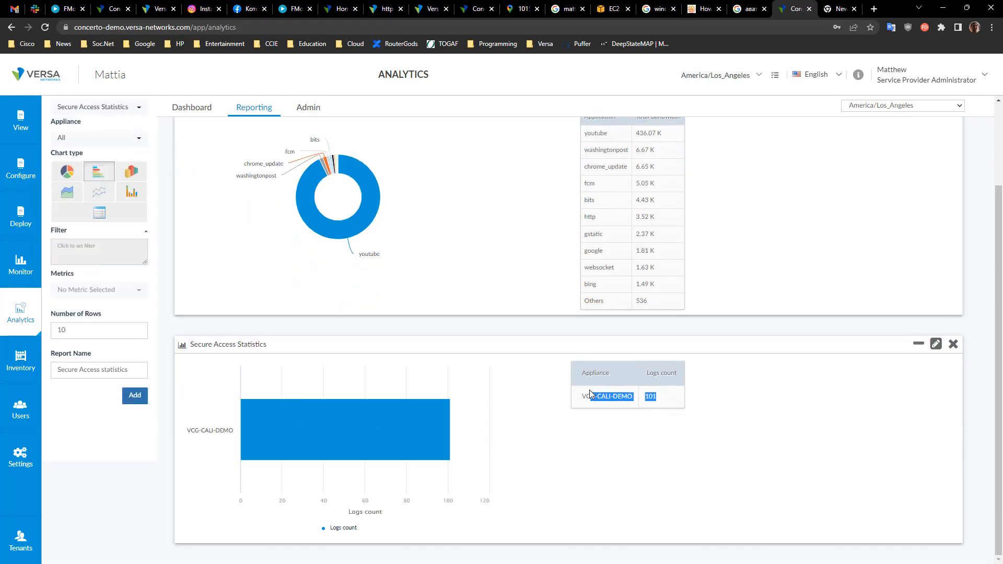
scroll(520, 388, "up", 2)
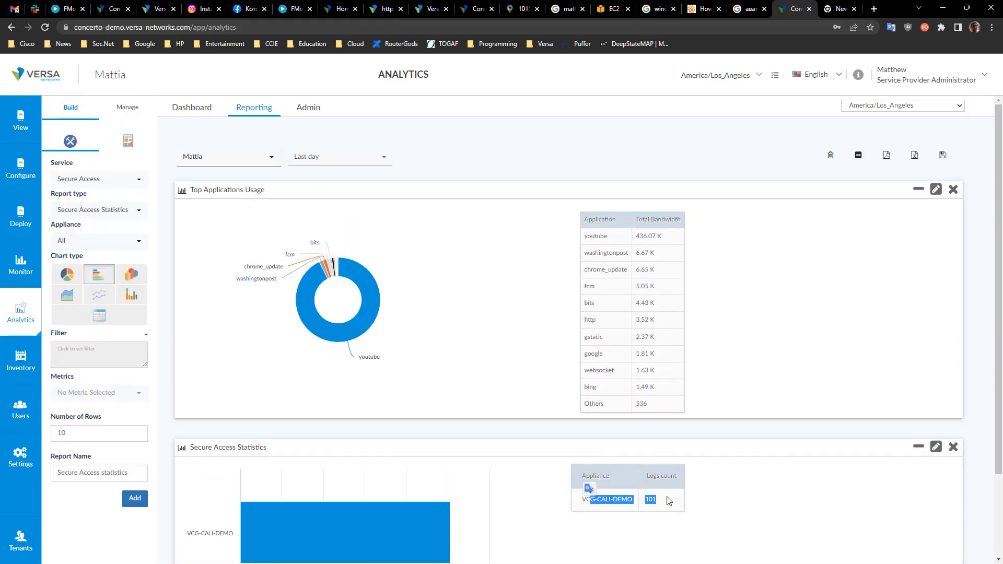
scroll(668, 500, "down", 2)
left_click(718, 405)
scroll(778, 410, "up", 2)
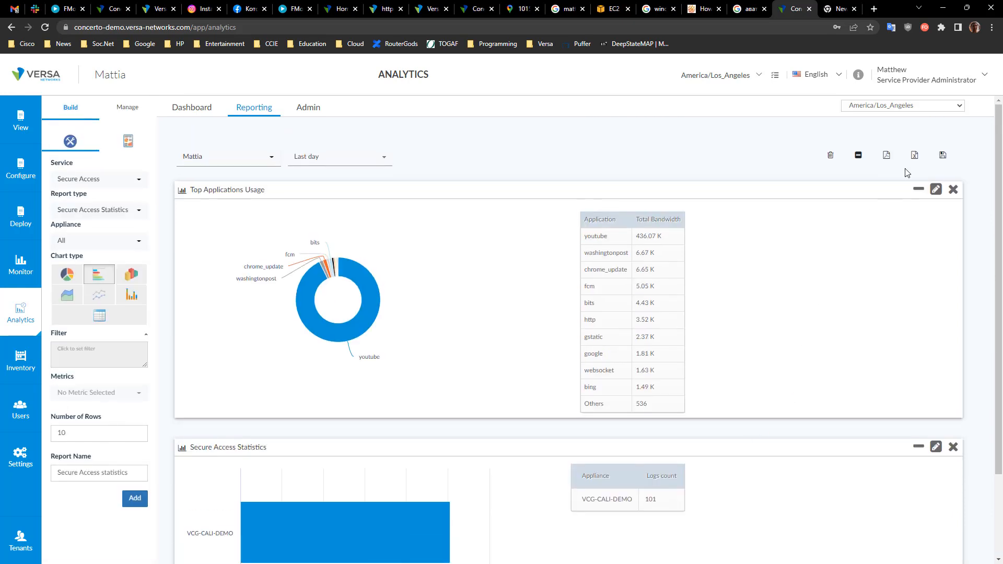
Step: Export the reports to a PDF file and open the downloaded file
left_click(887, 157)
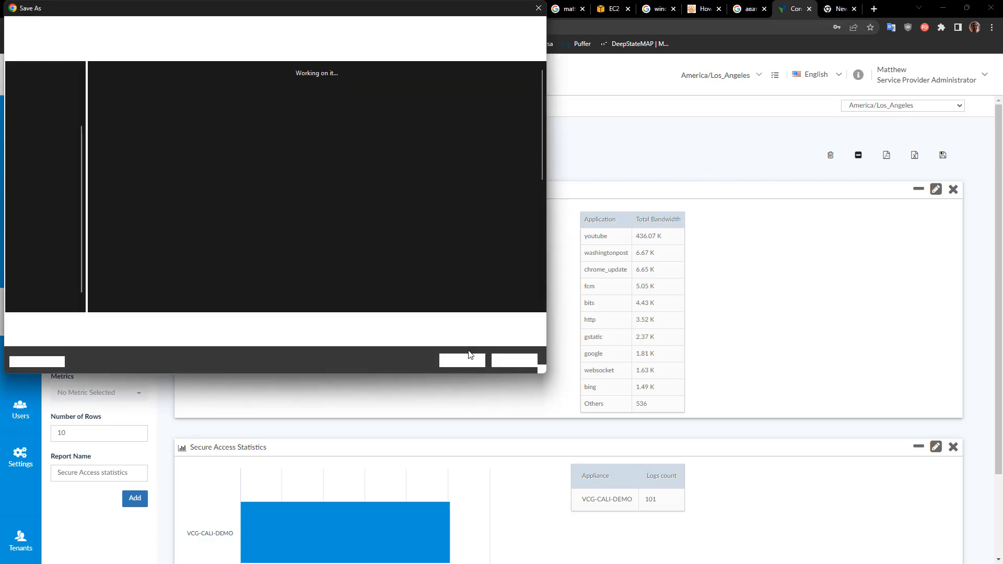
left_click(462, 360)
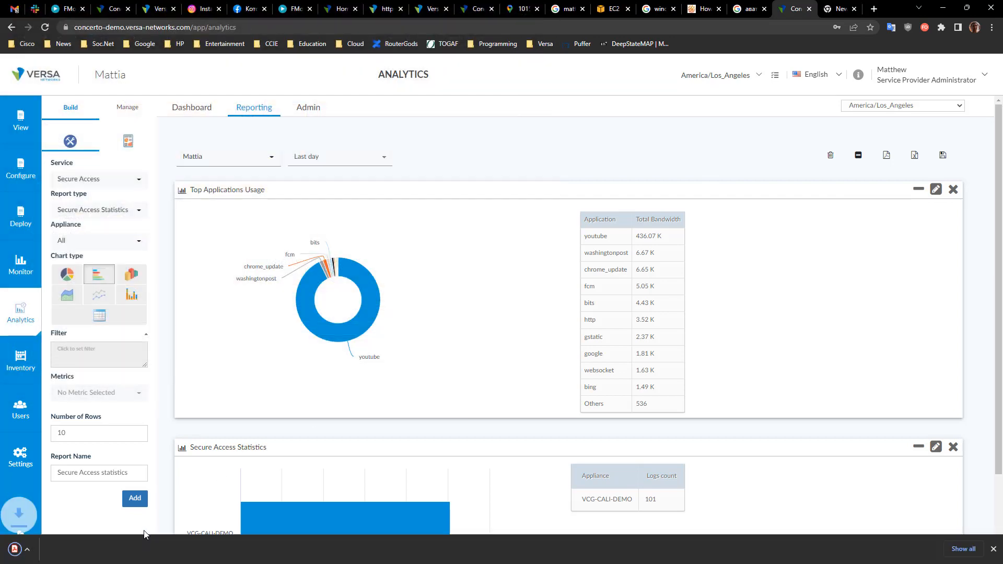
left_click(55, 549)
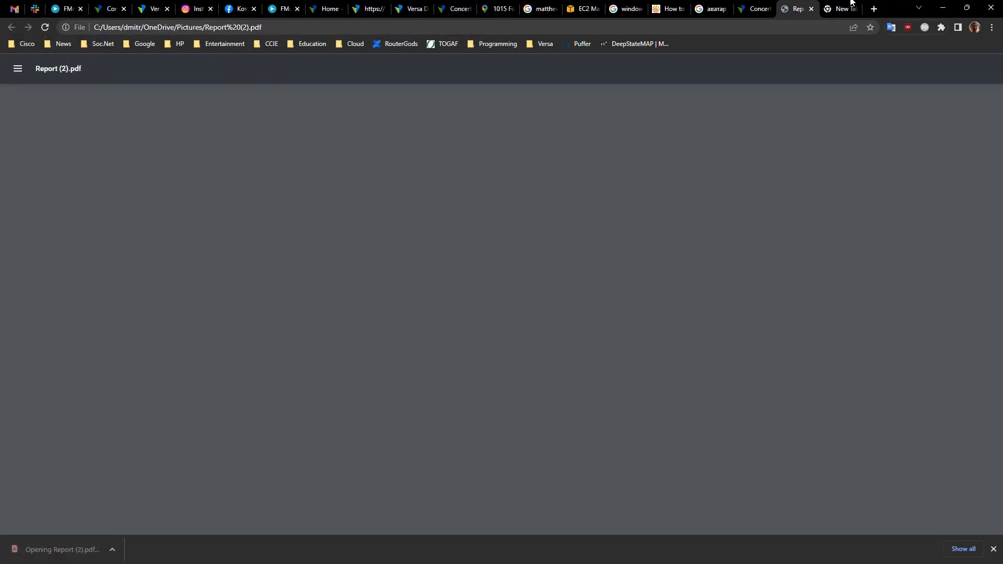
Step: Review the PDF report's pages and return to the Analytics tab
scroll(624, 324, "down", 3)
scroll(625, 329, "down", 10)
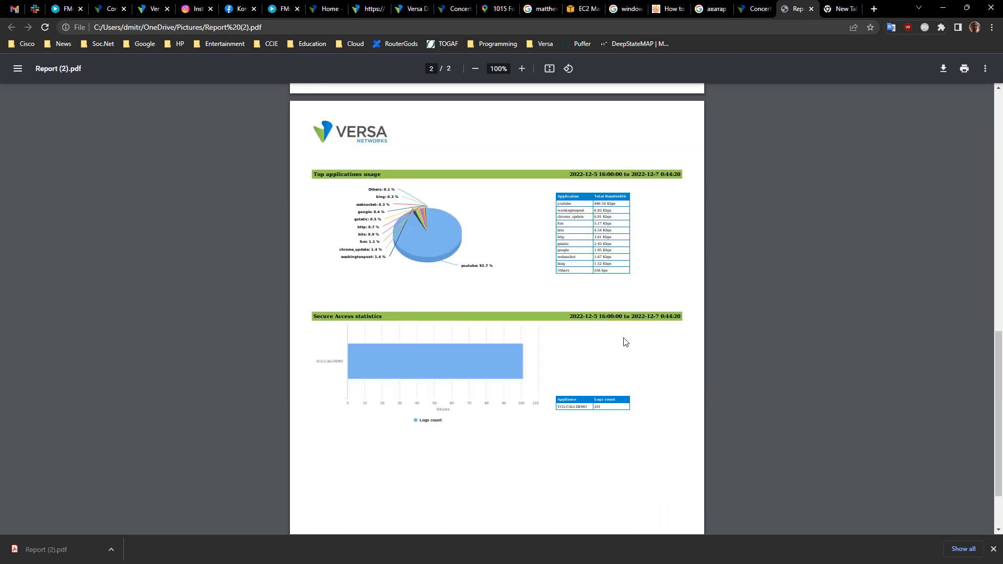
left_click(754, 9)
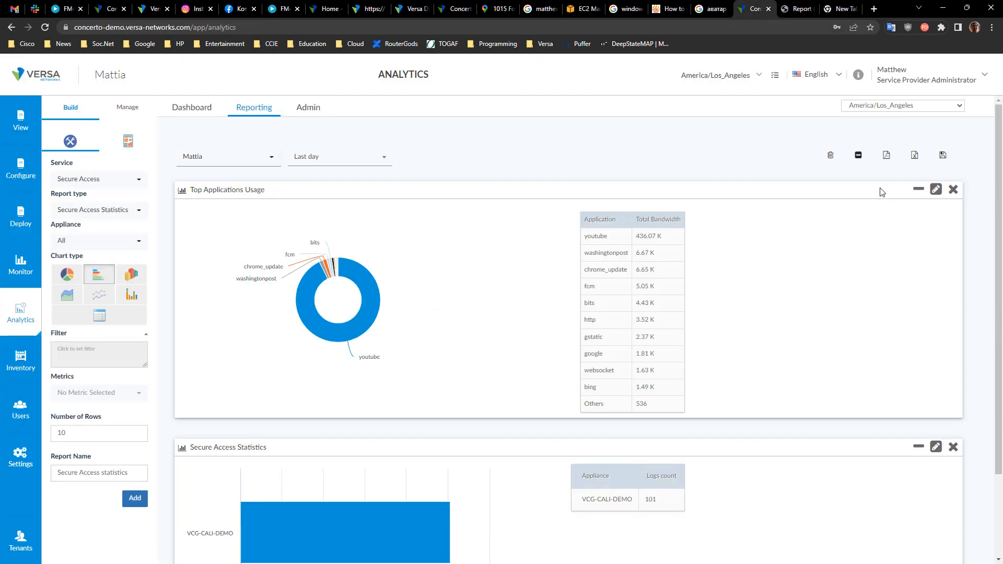
Step: Open the report's Save and Schedule options, enable scheduling and tick the PDF email attachment
left_click(942, 156)
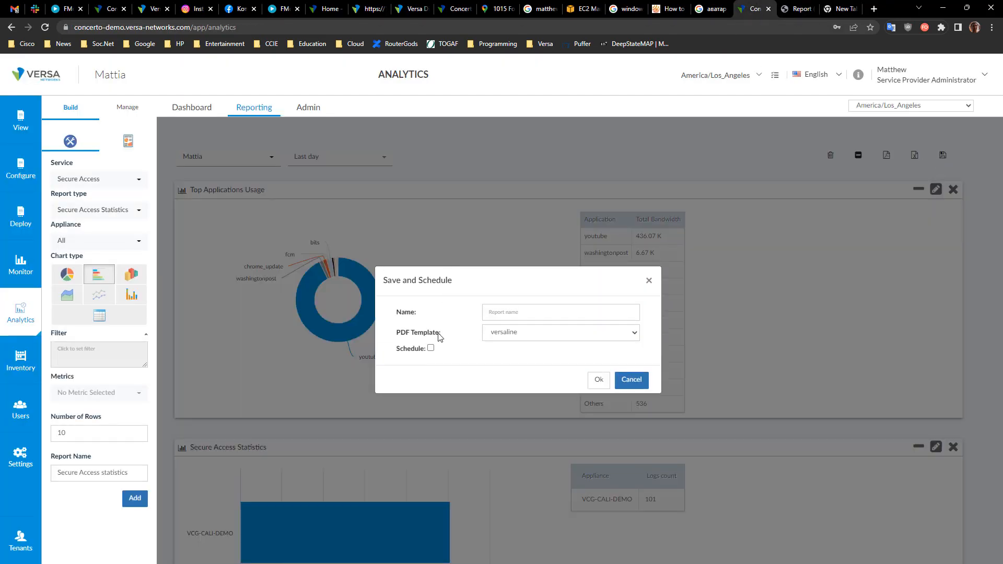
left_click(430, 348)
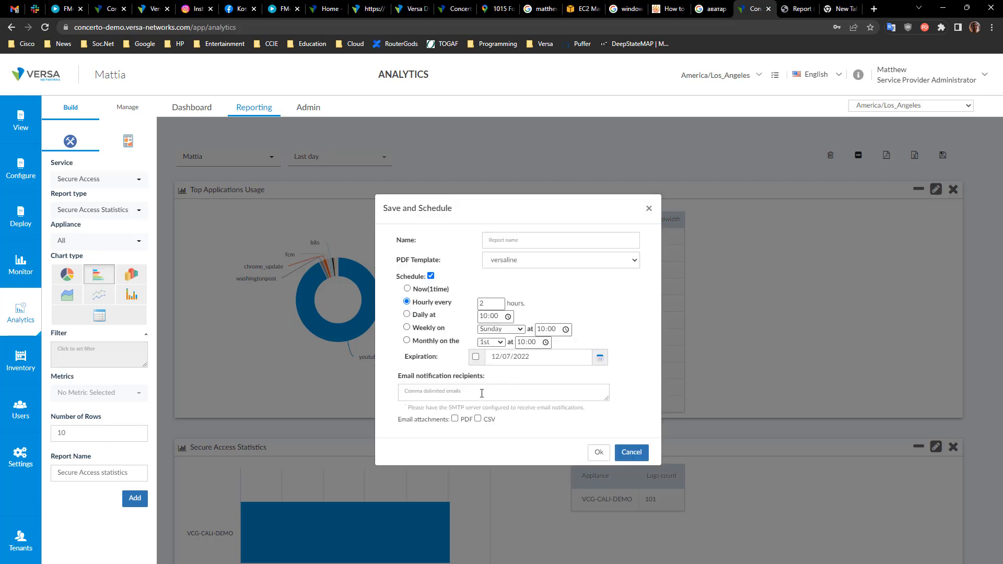
left_click(465, 396)
left_click(455, 418)
left_click(451, 398)
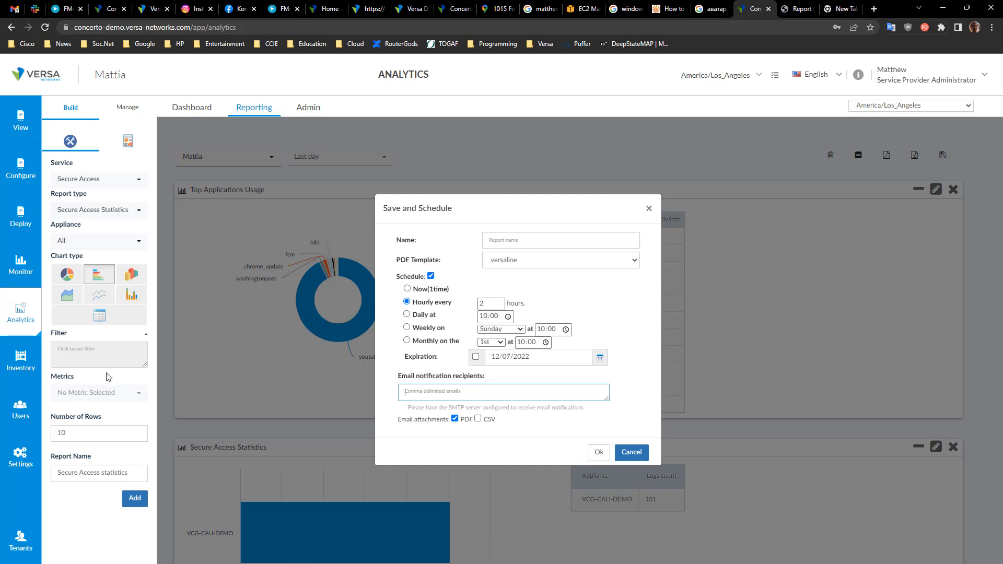
Step: Open the appliance inventory and view the available actions for the DC-1 appliance
left_click(21, 365)
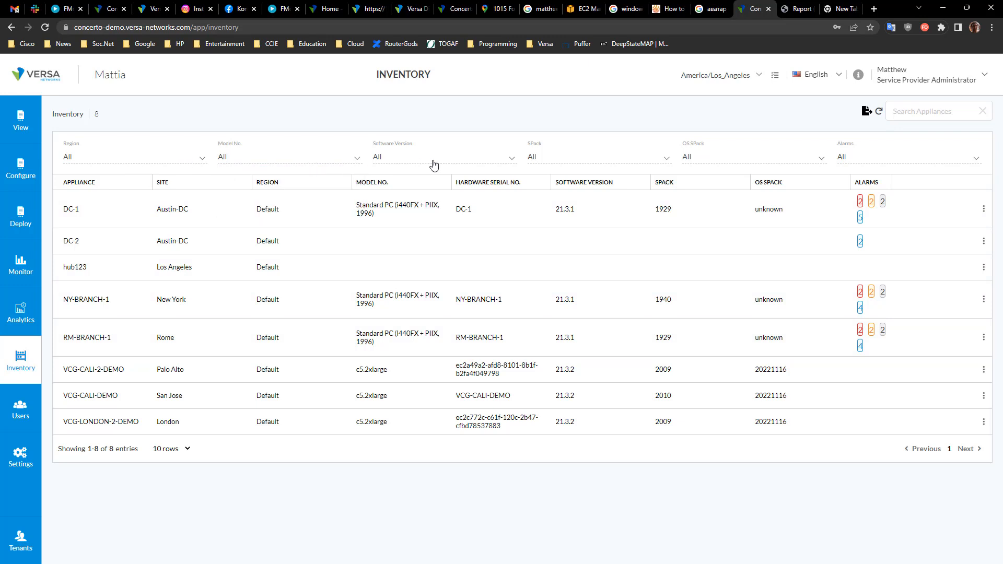
left_click(983, 209)
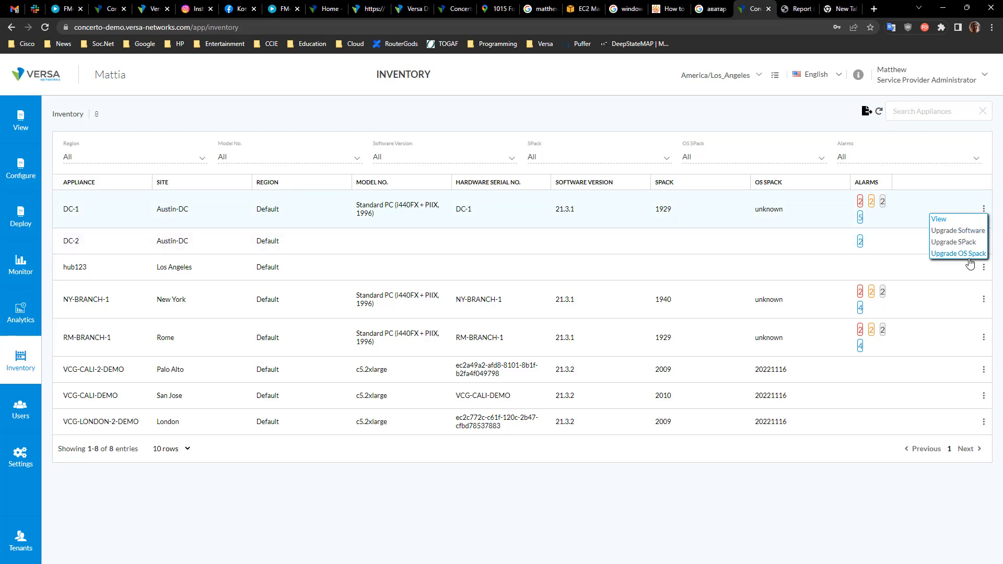
left_click(782, 506)
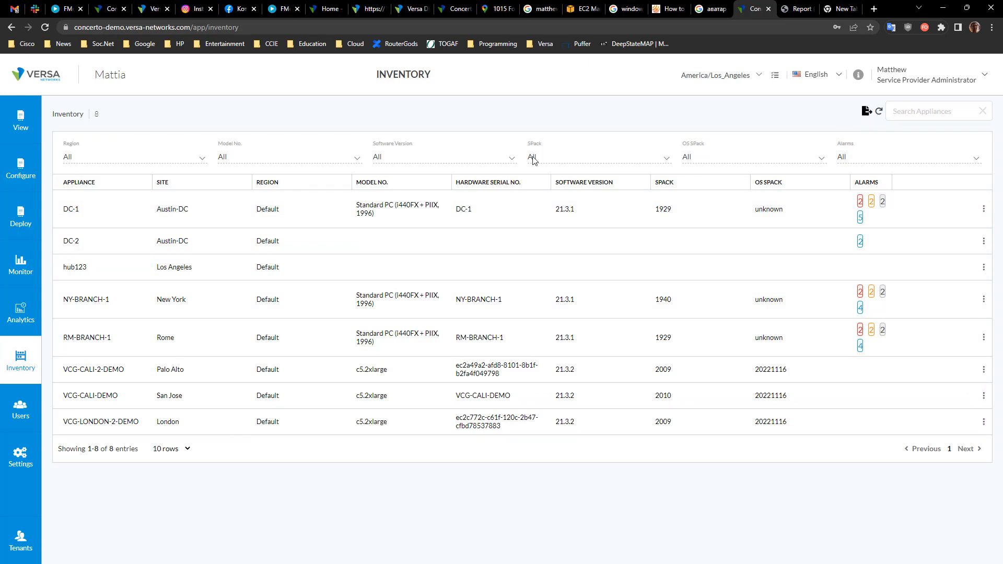
Step: Export the appliance inventory list and save the downloaded file
left_click(866, 113)
left_click(866, 109)
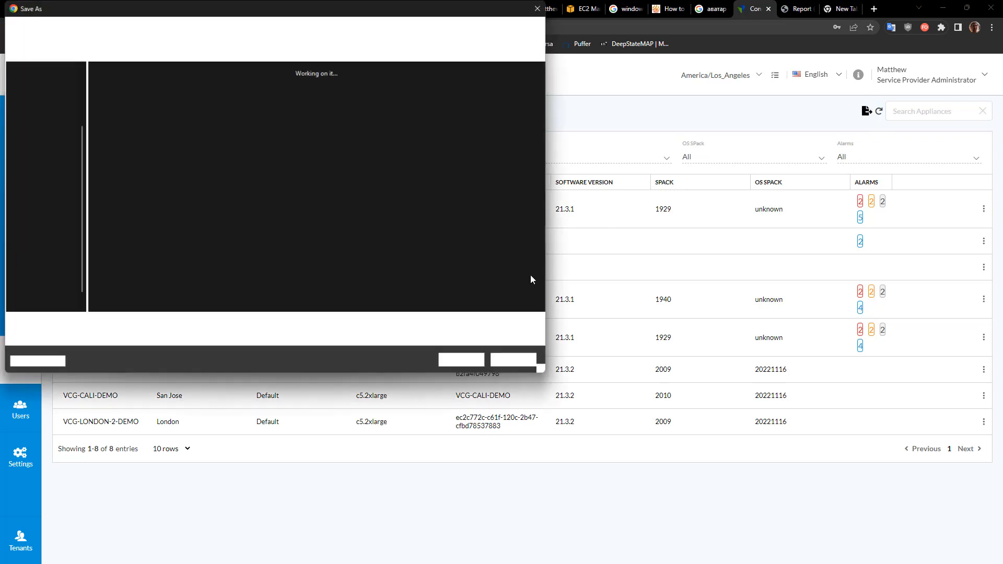
left_click(514, 360)
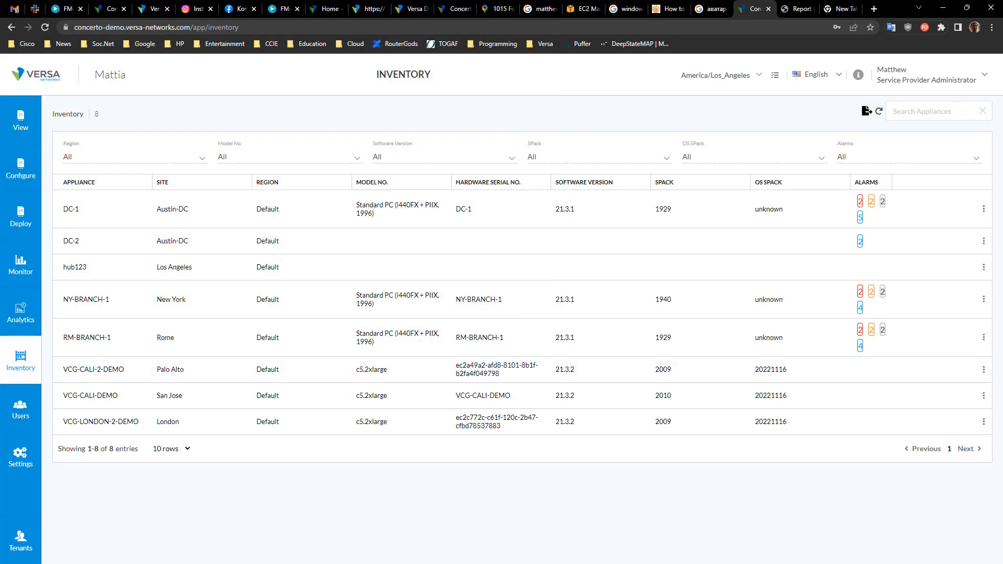